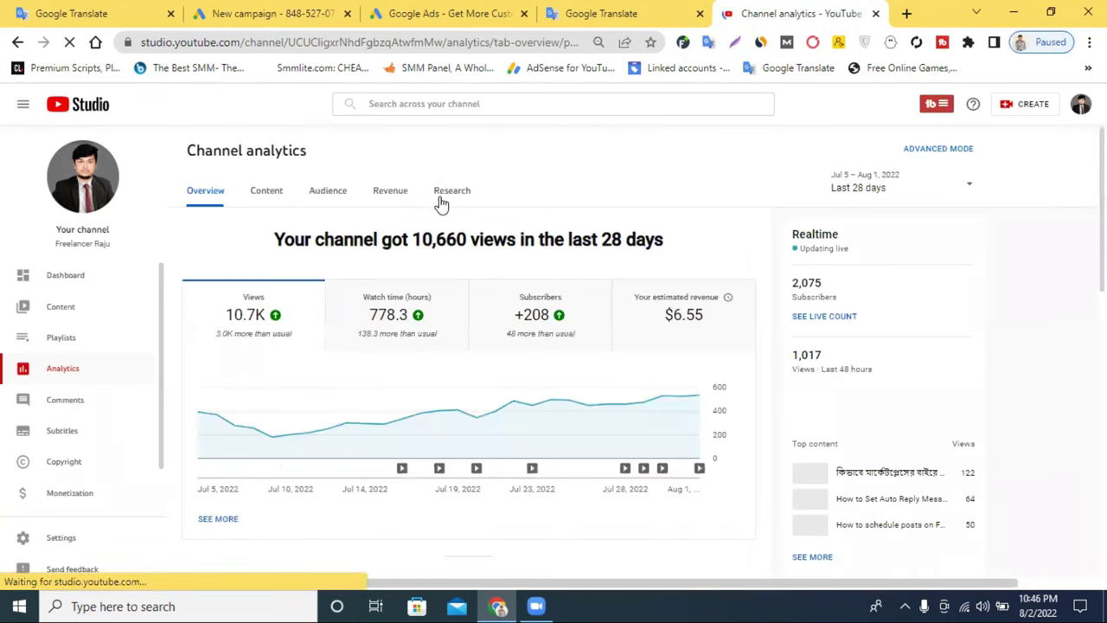
# - Examine the channel's revenue analytics, including monthly revenue, top-earning content, revenue sources and ad types
pyautogui.click(389, 195)
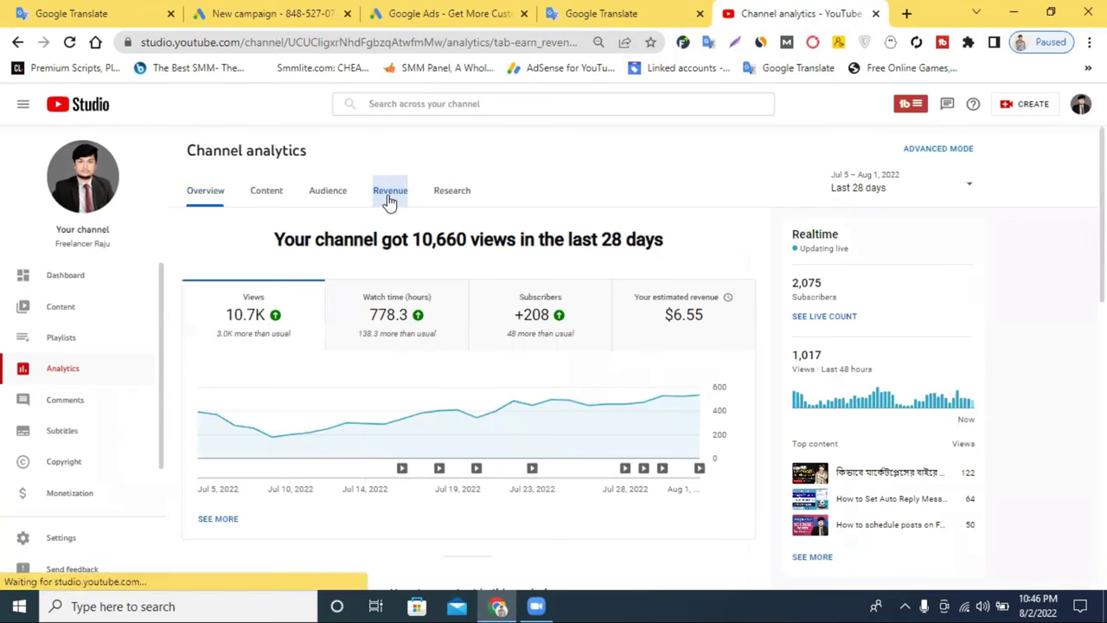
pyautogui.scroll(-4, 666, 292)
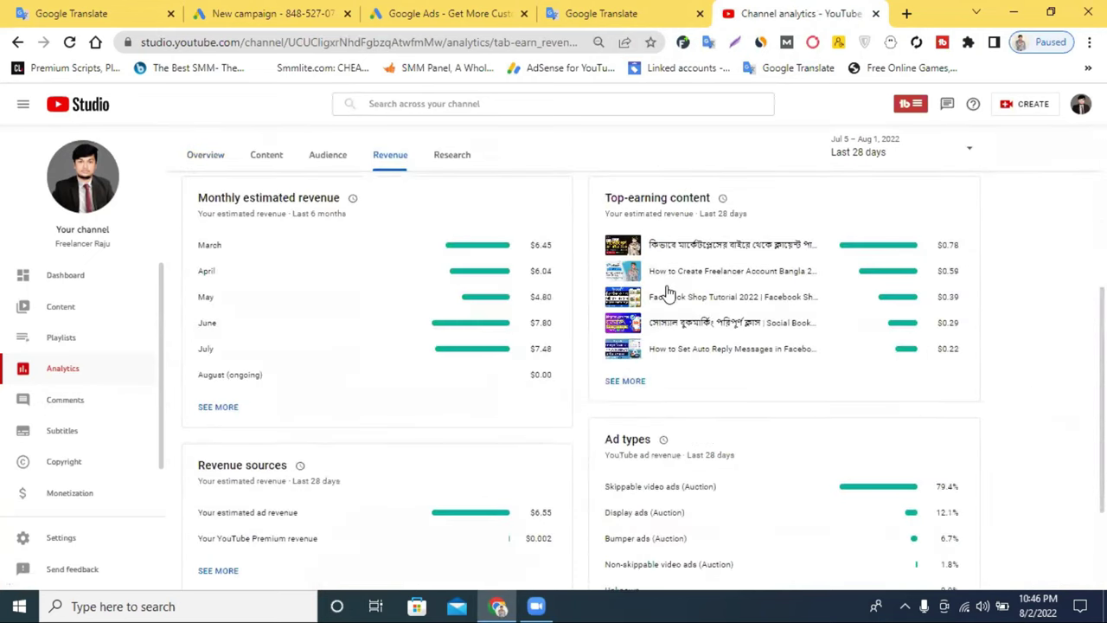
pyautogui.scroll(-2, 666, 293)
pyautogui.moveTo(663, 291)
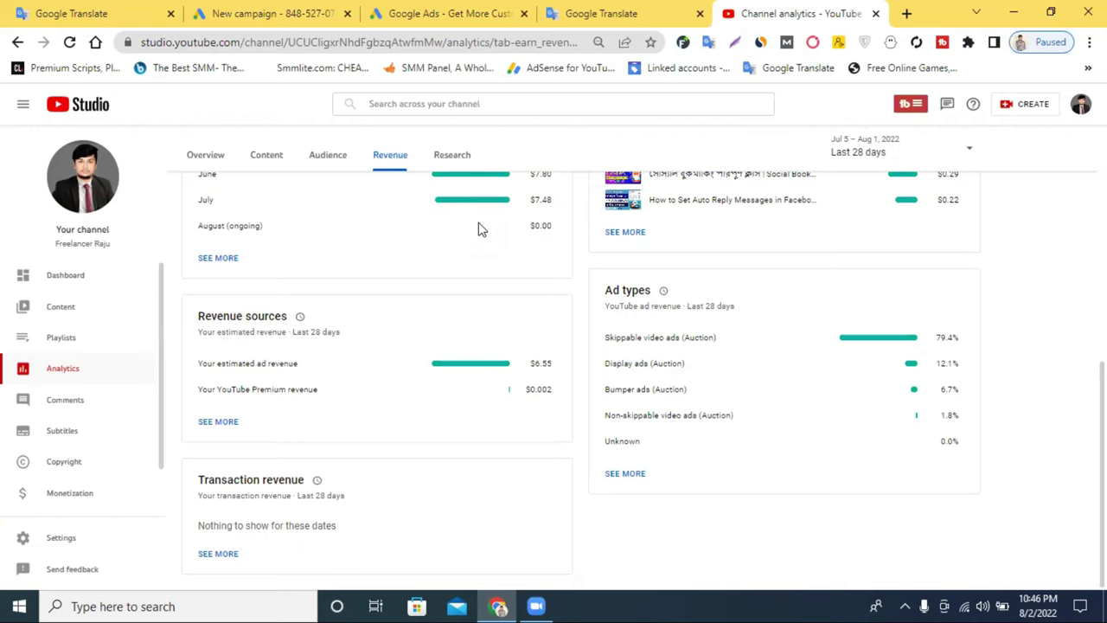
pyautogui.scroll(4, 719, 366)
pyautogui.scroll(-4, 694, 367)
pyautogui.moveTo(701, 390)
# - Close the Google Ads home page and, after trying Ad sequence, choose Video reach campaign as the new campaign's subtype
pyautogui.click(433, 7)
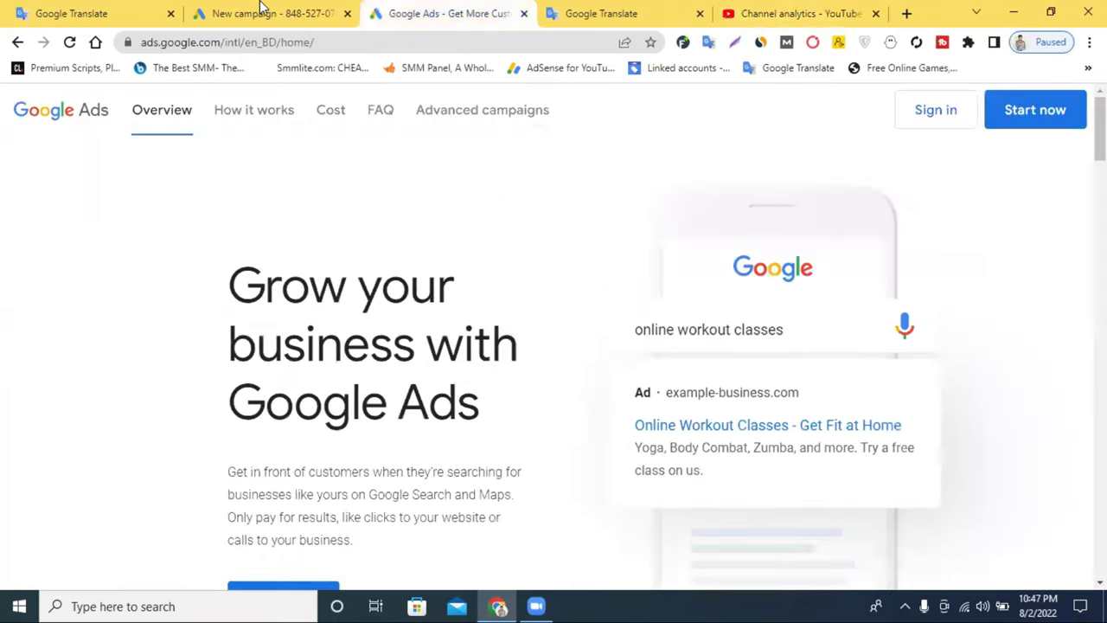
pyautogui.click(523, 13)
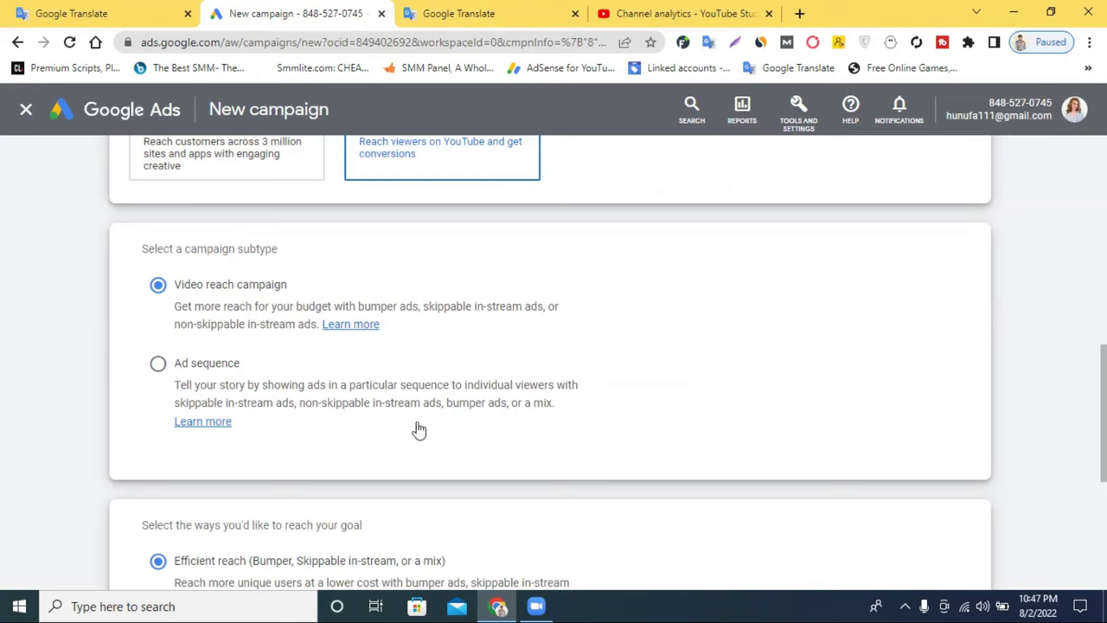
pyautogui.click(157, 363)
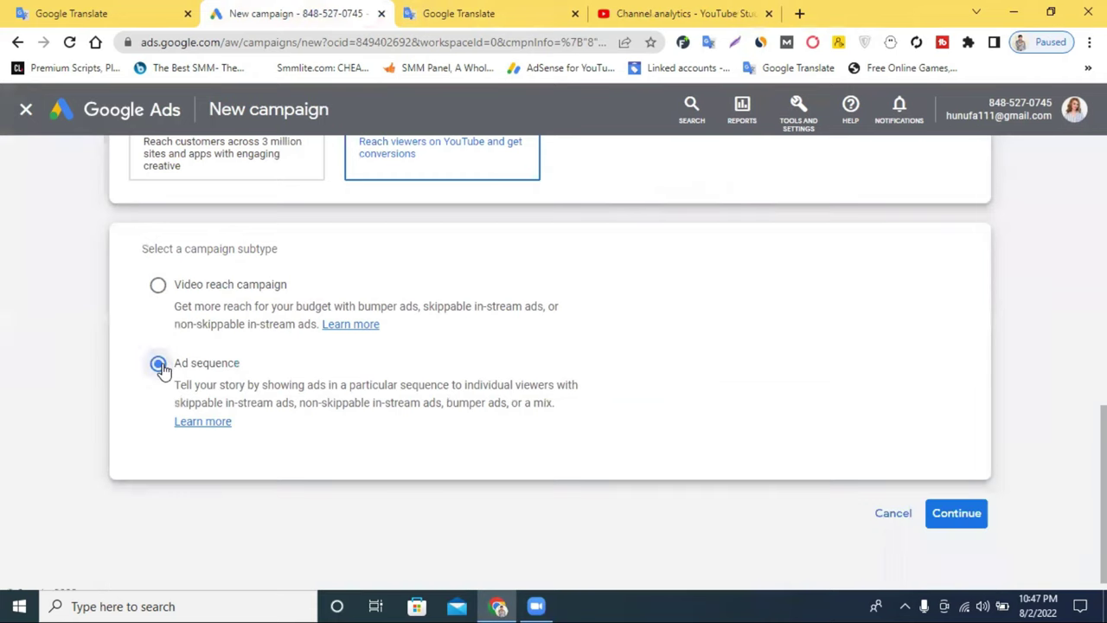
pyautogui.click(158, 288)
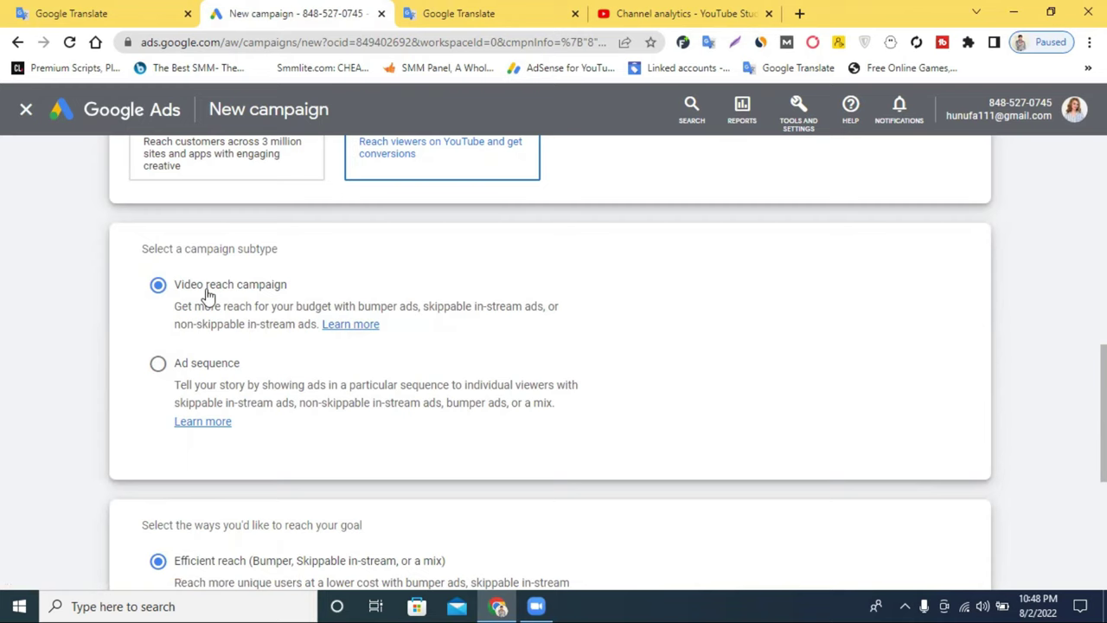
# - Keep Efficient reach (Bumper, Skippable in-stream, or a mix) as the way to reach the goal and continue to the campaign settings
pyautogui.scroll(-2, 260, 297)
pyautogui.scroll(-2, 277, 391)
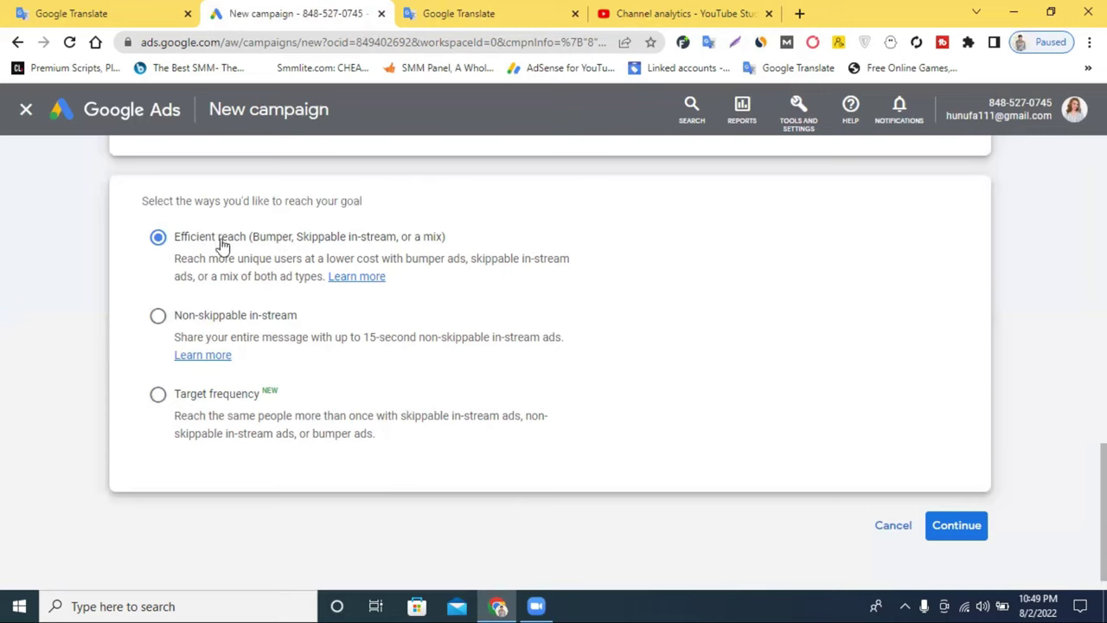
pyautogui.scroll(-1, 372, 259)
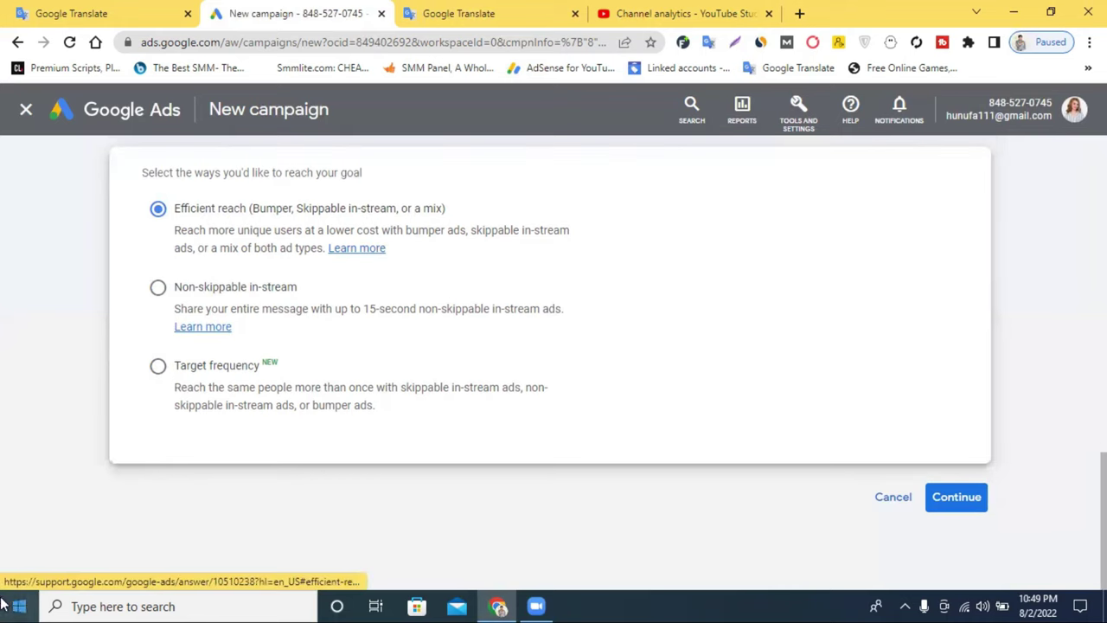
pyautogui.scroll(2, 274, 314)
pyautogui.scroll(-2, 366, 340)
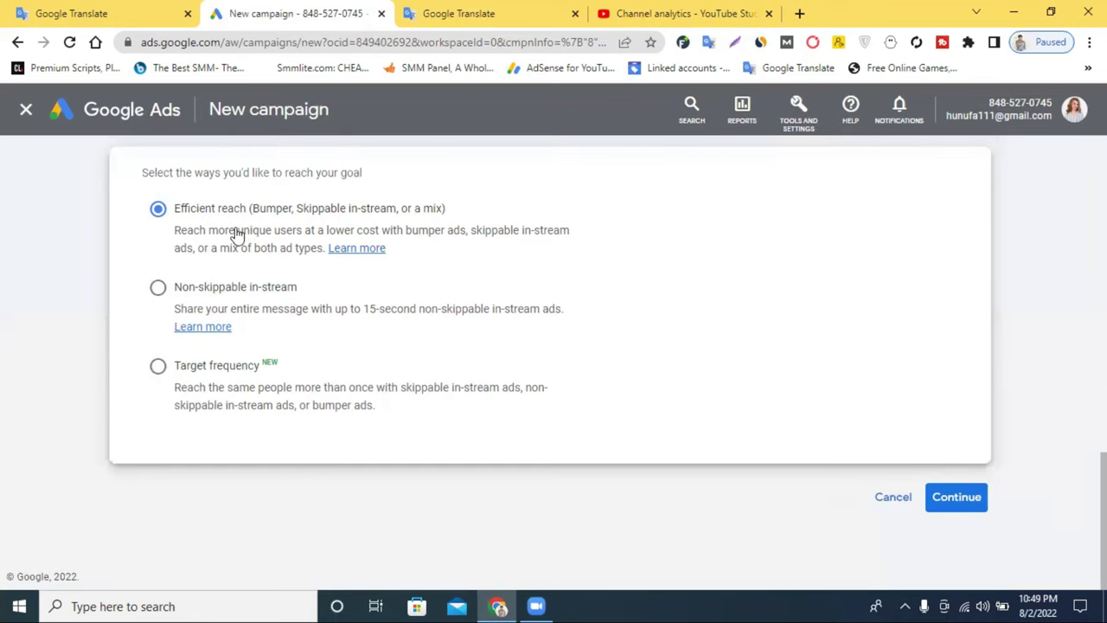
pyautogui.click(958, 499)
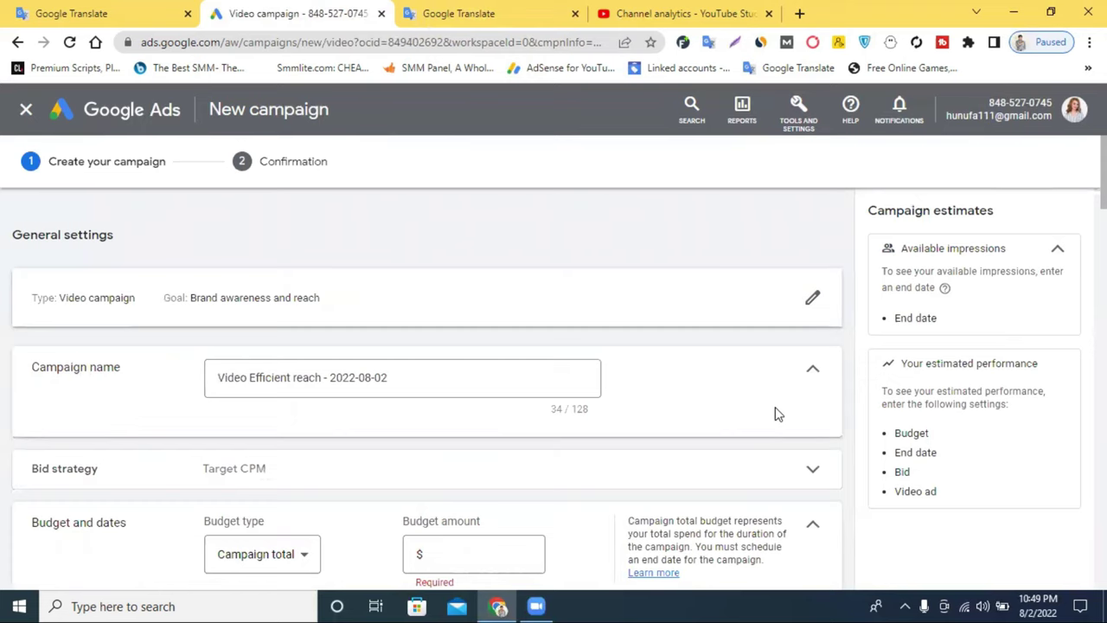
# - Rename the campaign as "Video ads cm- 2022-08-02"
pyautogui.scroll(-1, 336, 367)
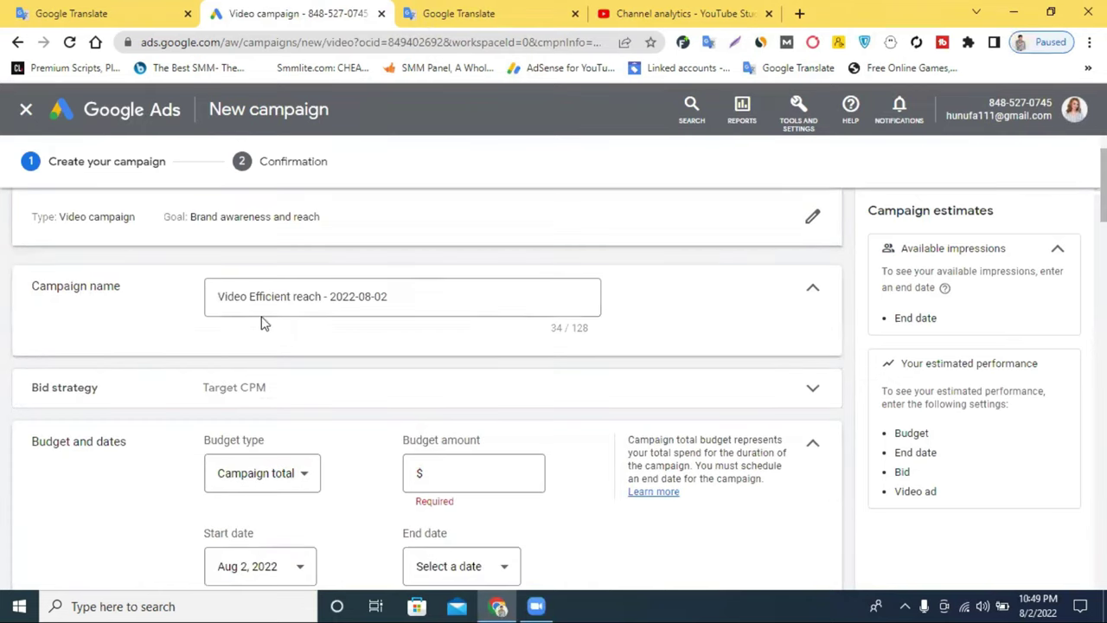
pyautogui.click(394, 300)
pyautogui.doubleClick(394, 301)
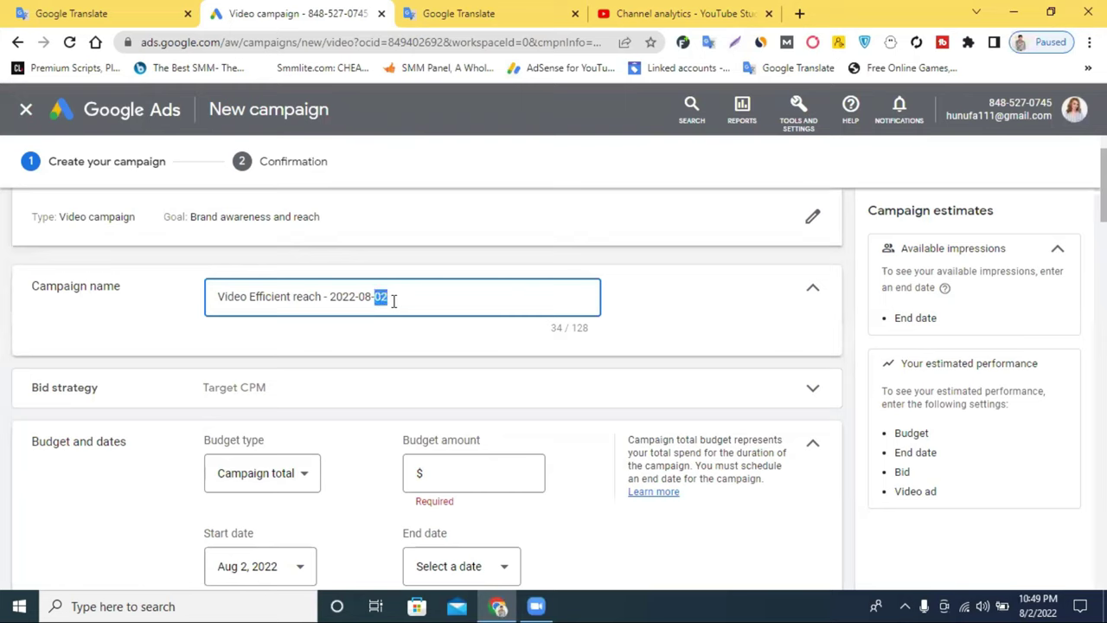
pyautogui.hotkey('ctrl', 'a')
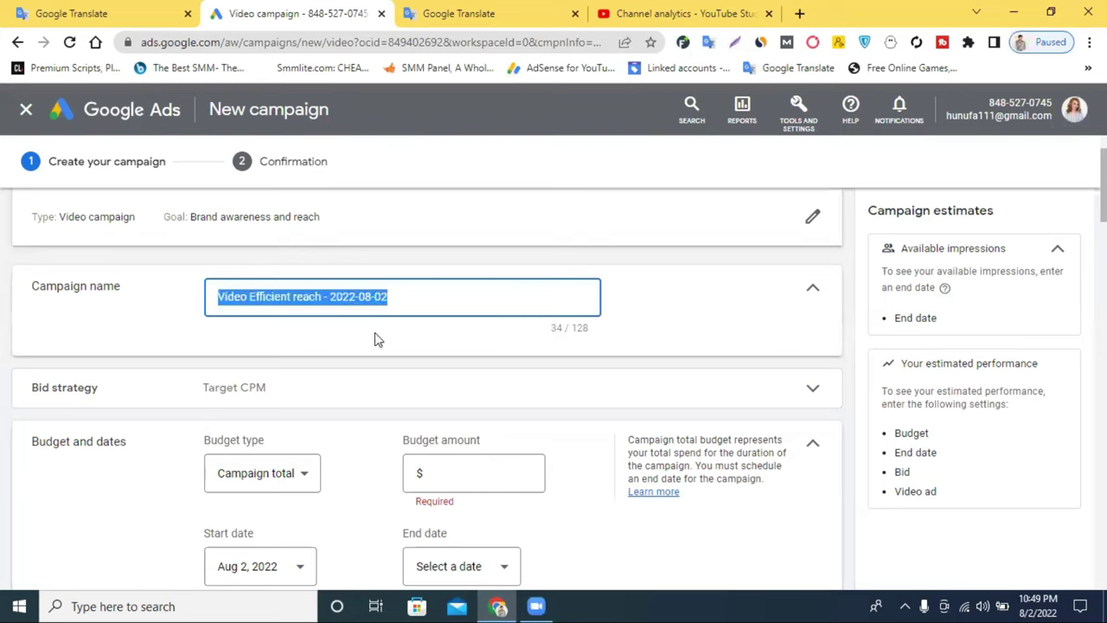
pyautogui.click(225, 295)
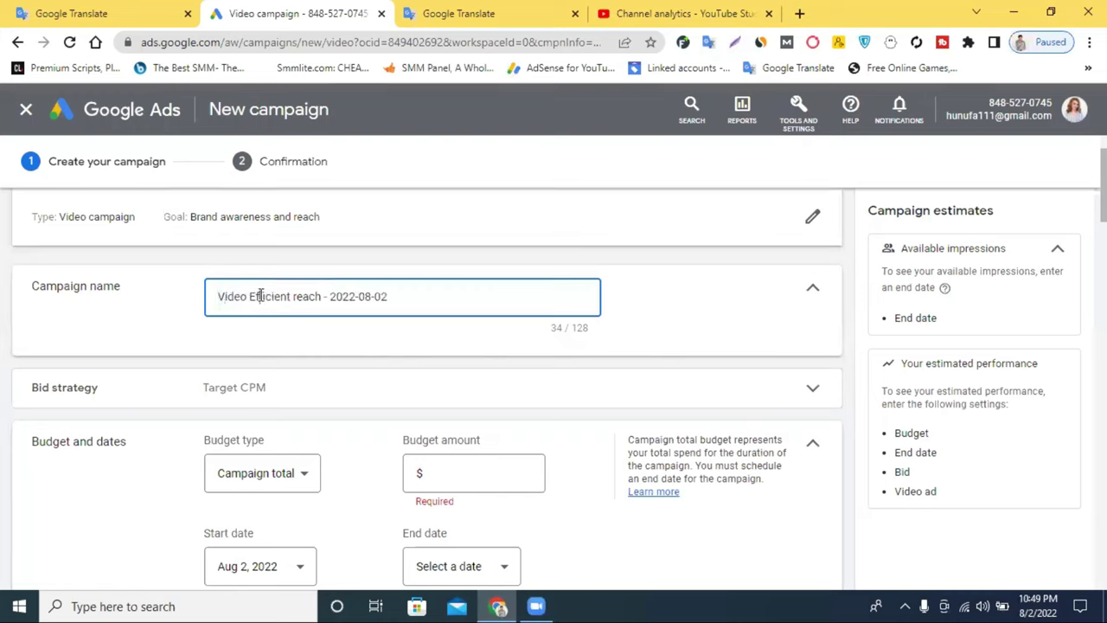
pyautogui.doubleClick(260, 296)
pyautogui.write('ads')
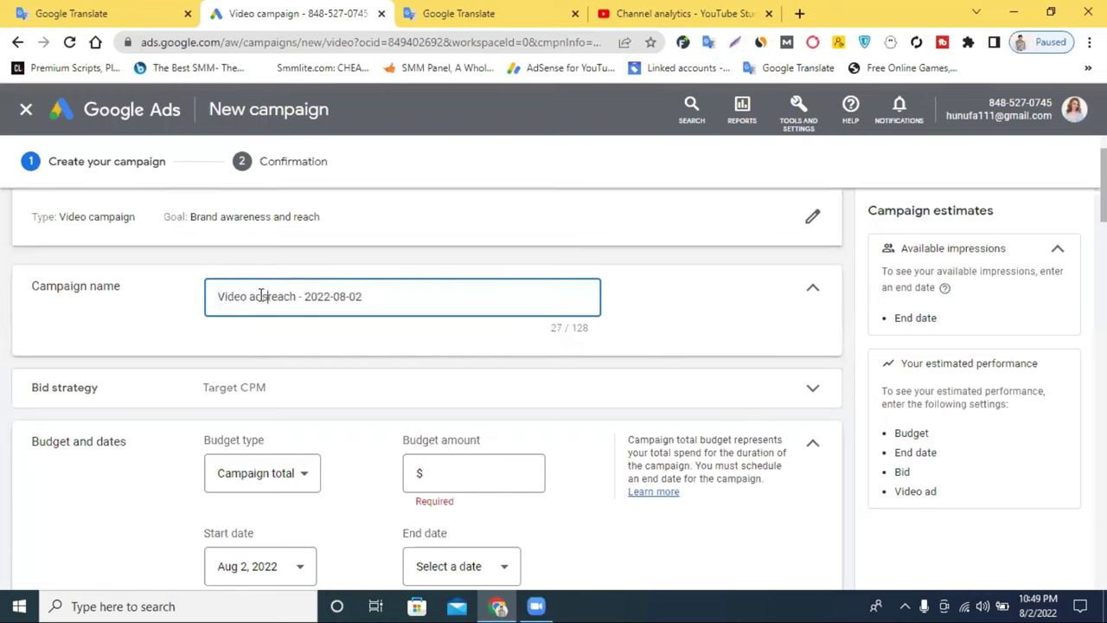
pyautogui.doubleClick(275, 295)
pyautogui.write('cm')
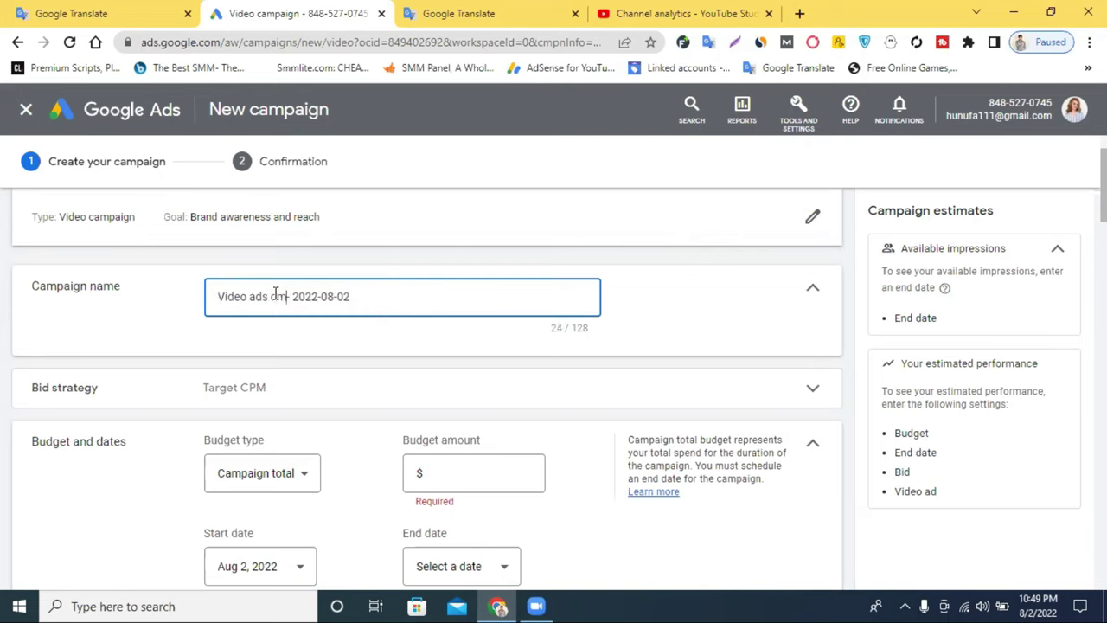
pyautogui.click(667, 317)
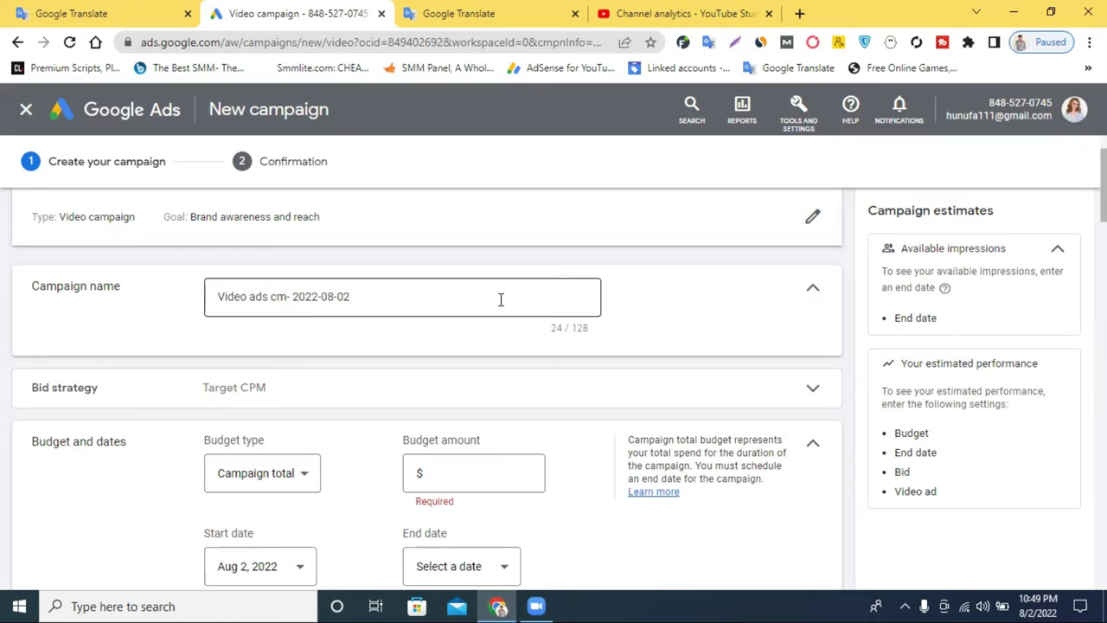
# - Expand the campaign's bid strategy settings to review the available strategies, and collapse them again
pyautogui.scroll(-1, 421, 314)
pyautogui.scroll(2, 381, 264)
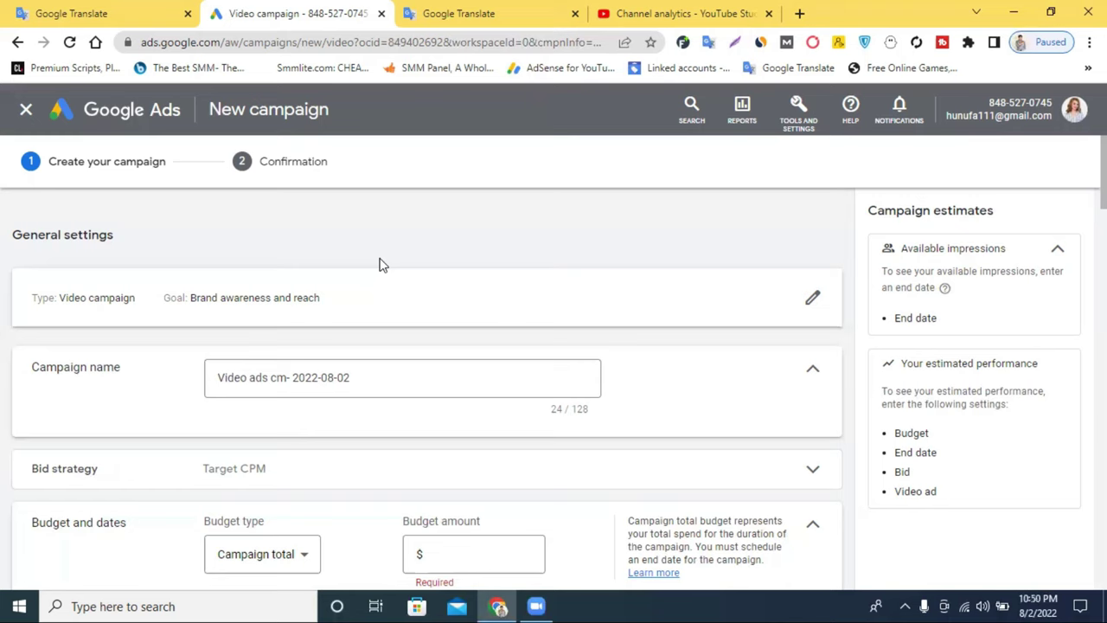
pyautogui.scroll(-1, 398, 262)
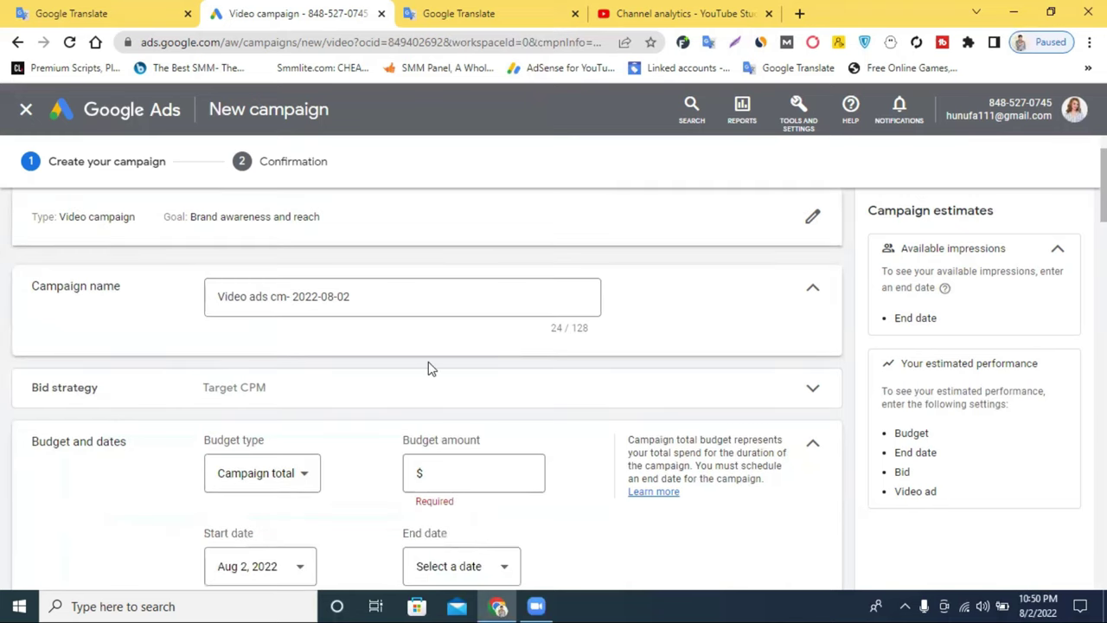
pyautogui.click(304, 400)
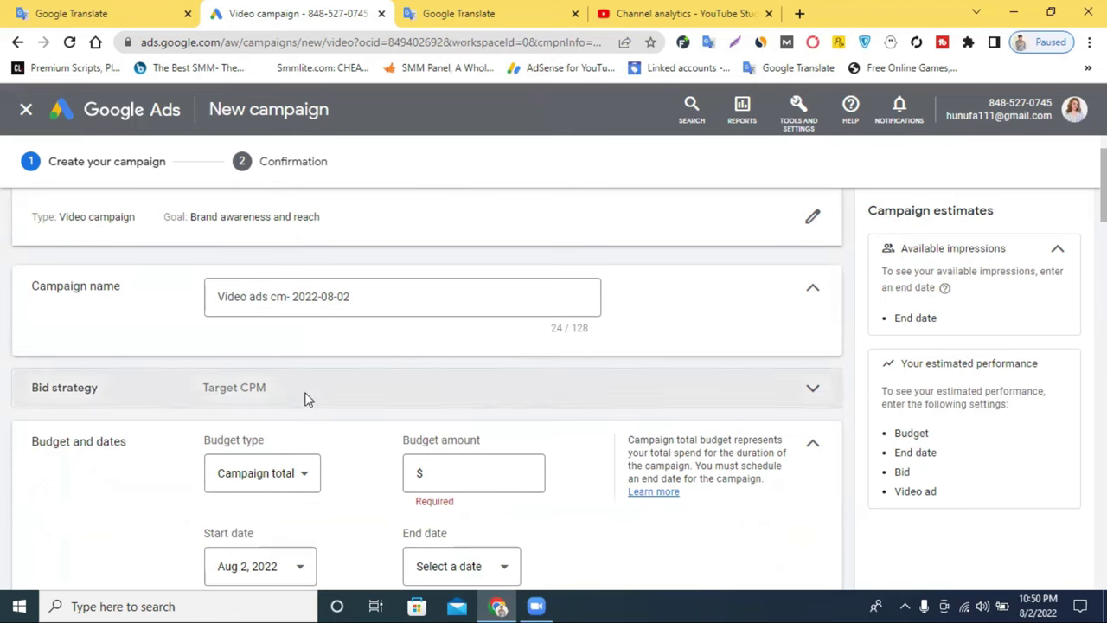
pyautogui.scroll(-1, 448, 368)
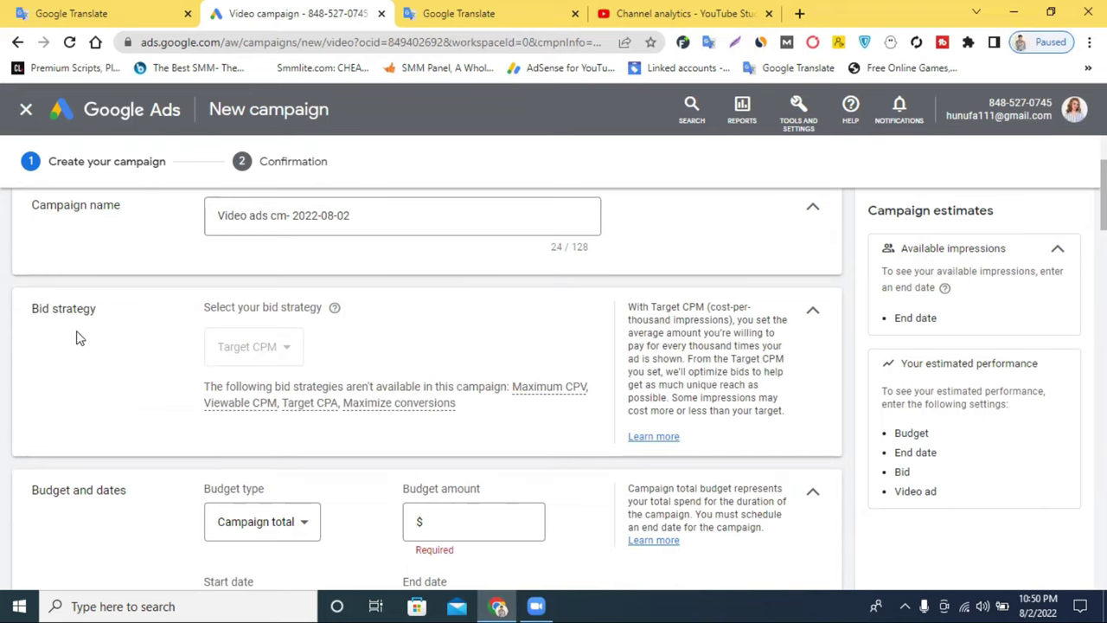
pyautogui.click(813, 313)
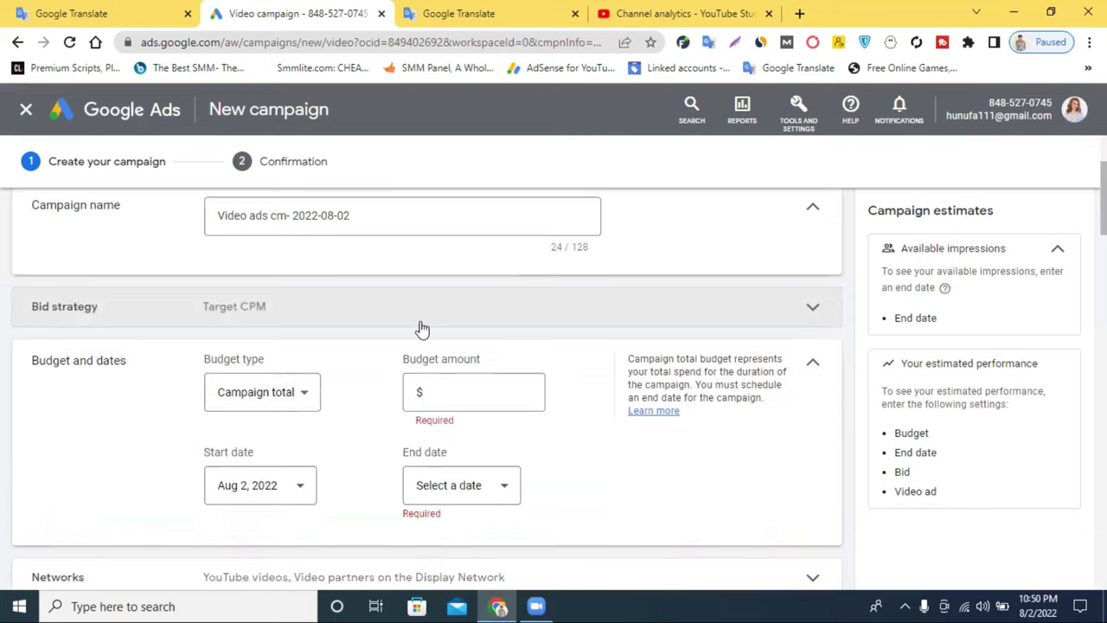
# - Set the campaign's budget type to Daily with a budget amount of $10.00
pyautogui.scroll(-1, 418, 328)
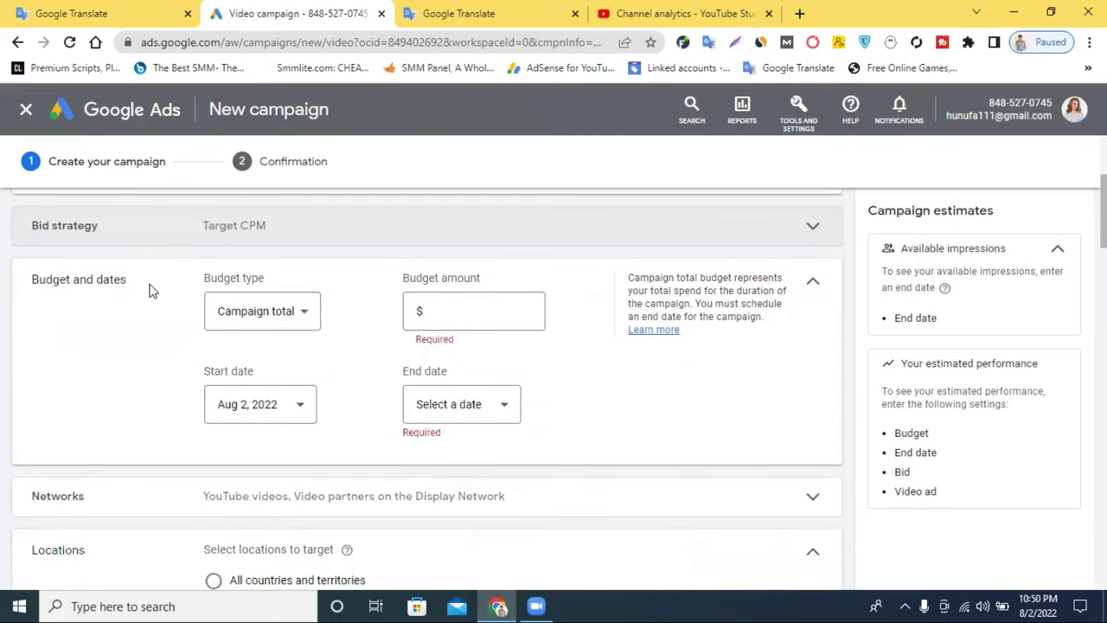
pyautogui.click(284, 322)
pyautogui.click(242, 332)
pyautogui.click(449, 311)
pyautogui.write('5.00')
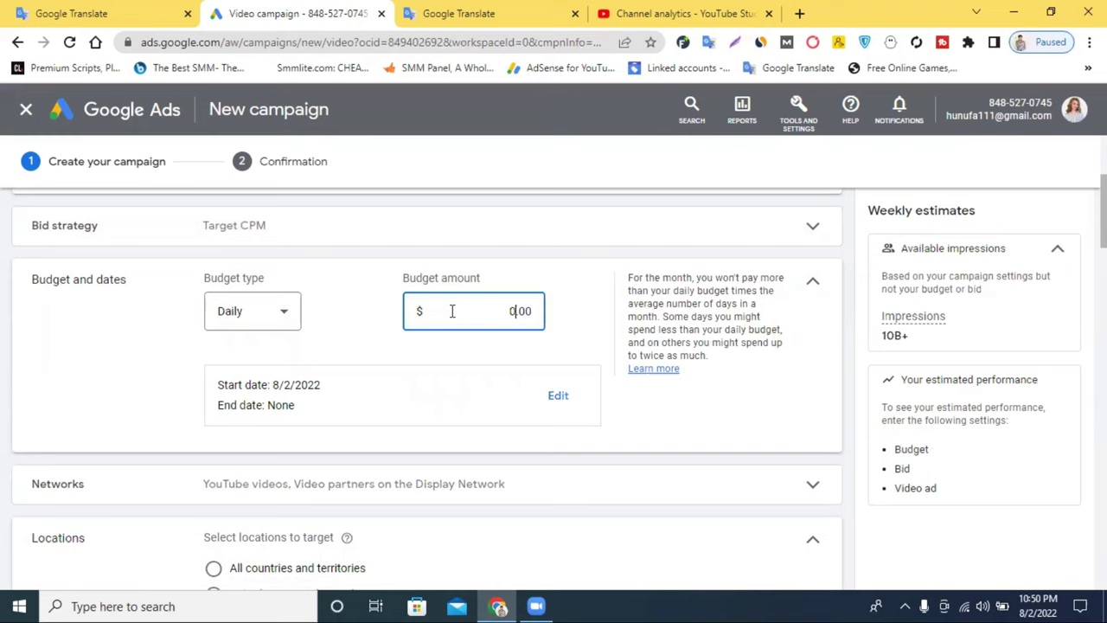
pyautogui.press('BackSpace')
pyautogui.write('10')
# - Open the campaign dates for editing and set the start date to Aug 3, 2022
pyautogui.click(552, 400)
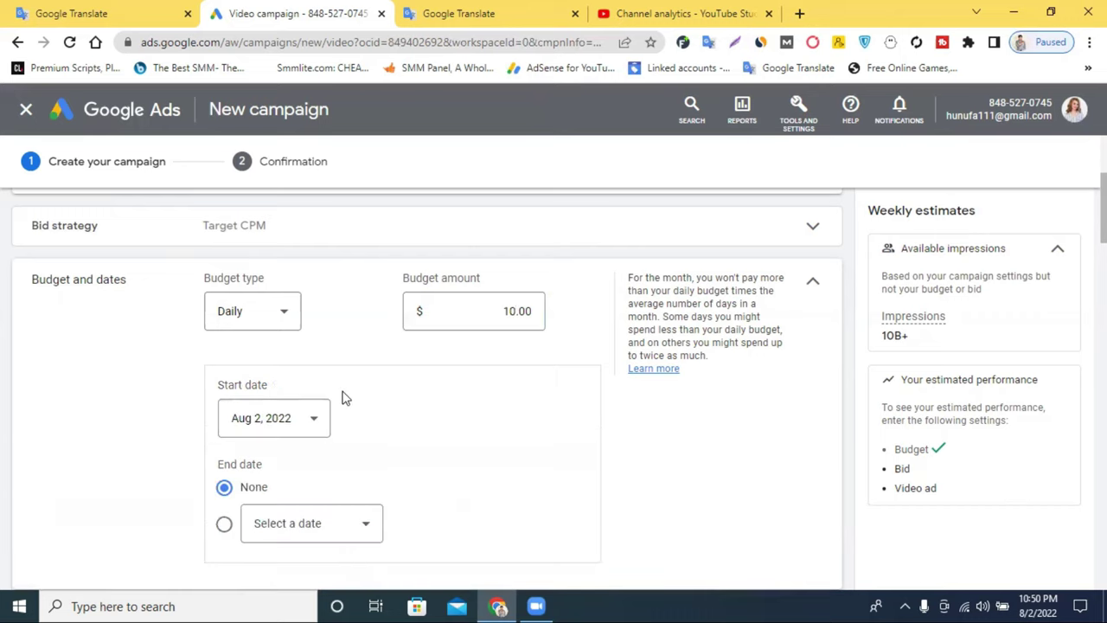
pyautogui.scroll(-2, 342, 397)
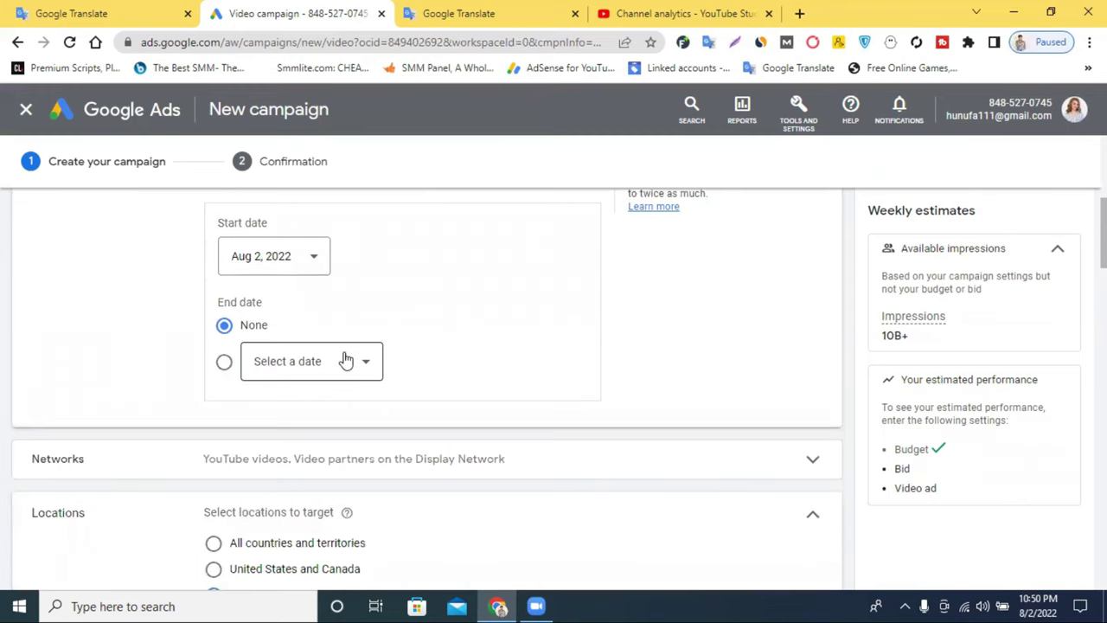
pyautogui.click(255, 256)
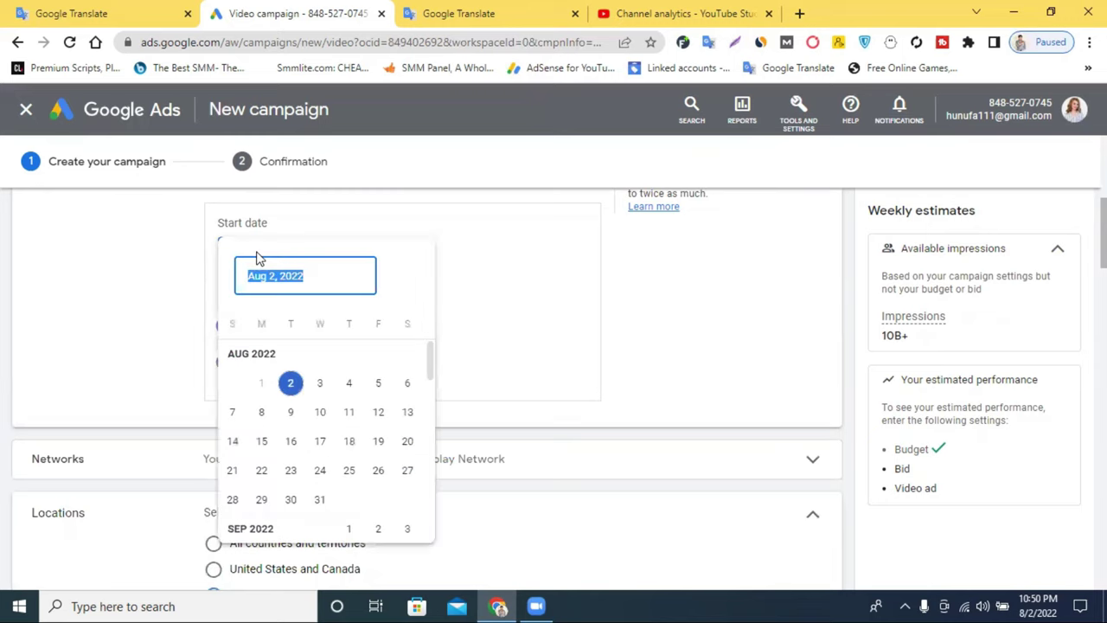
pyautogui.click(319, 386)
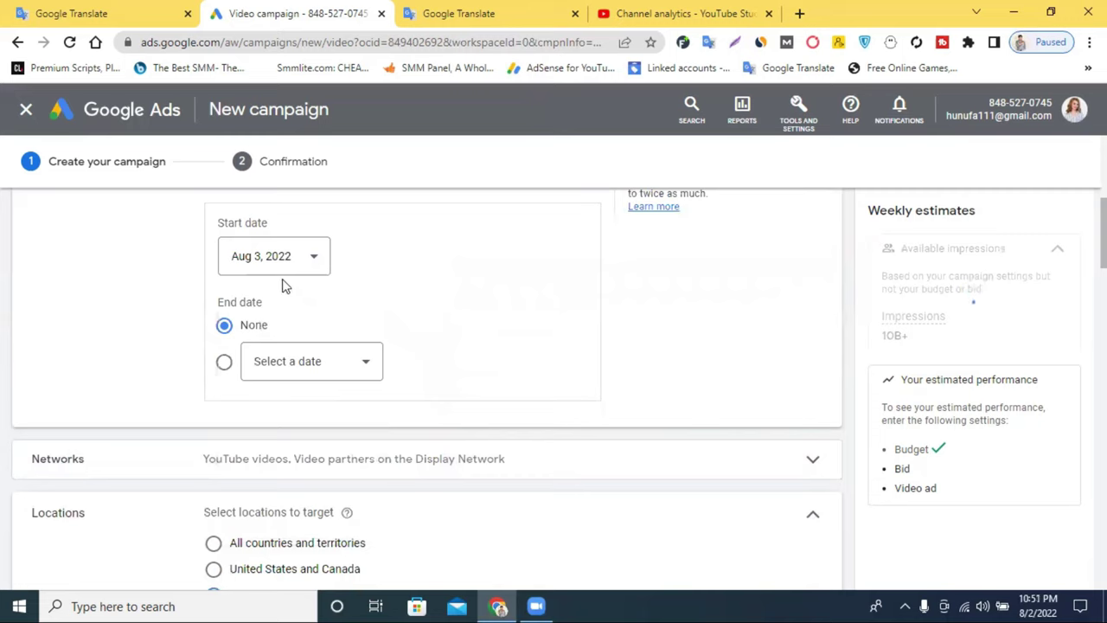
pyautogui.click(225, 364)
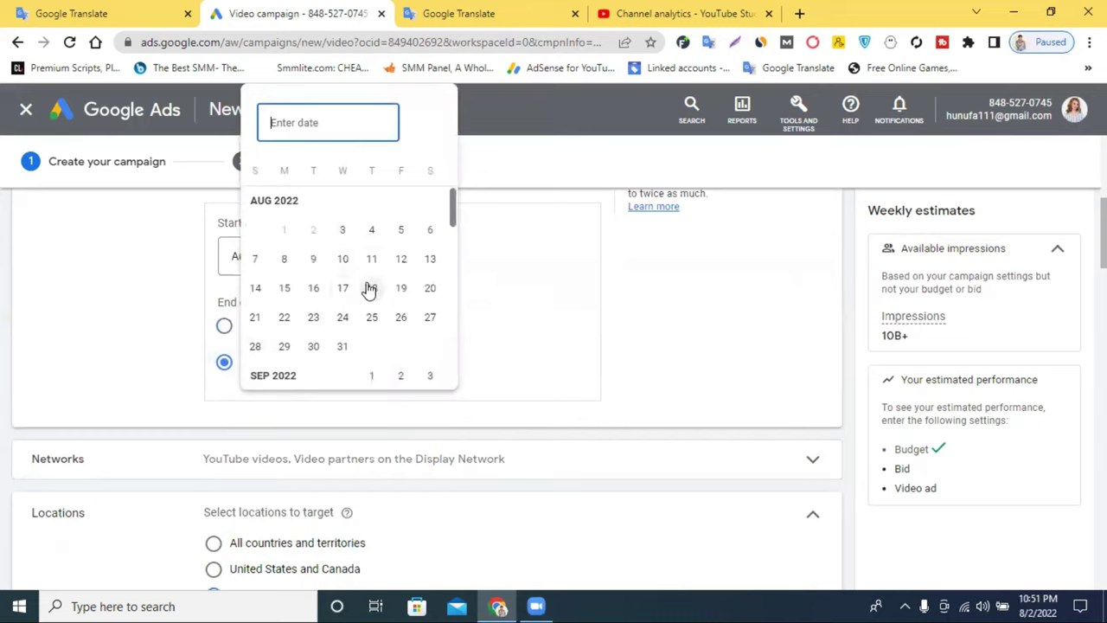
pyautogui.click(563, 354)
pyautogui.click(225, 327)
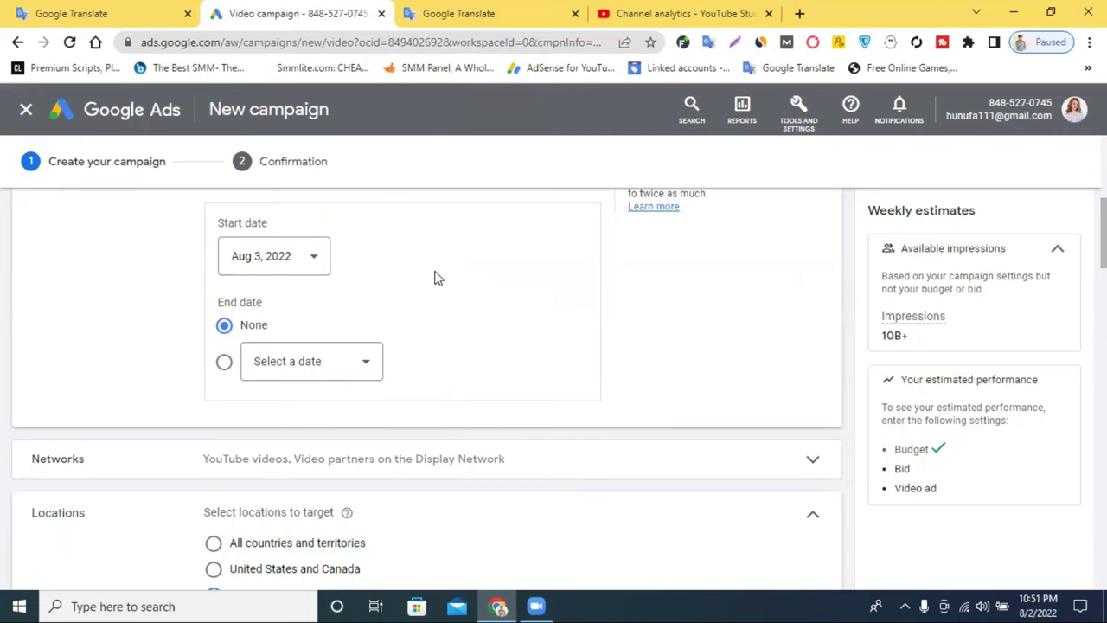
# - Expand the campaign's network settings and exclude Video partners on the Display Network
pyautogui.scroll(-2, 309, 264)
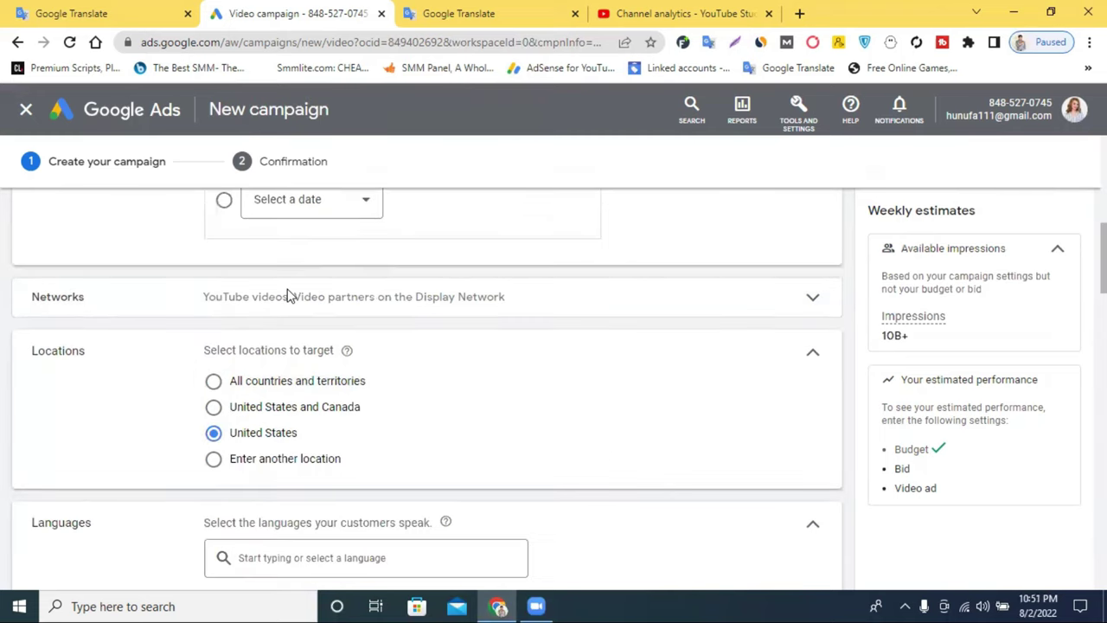
pyautogui.click(352, 304)
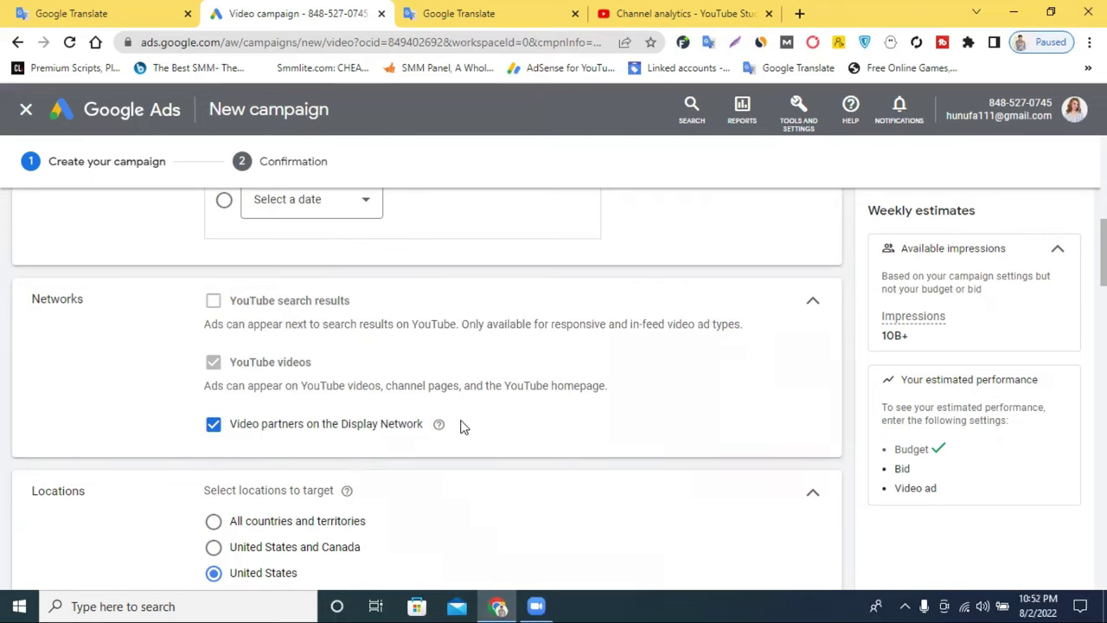
pyautogui.click(213, 423)
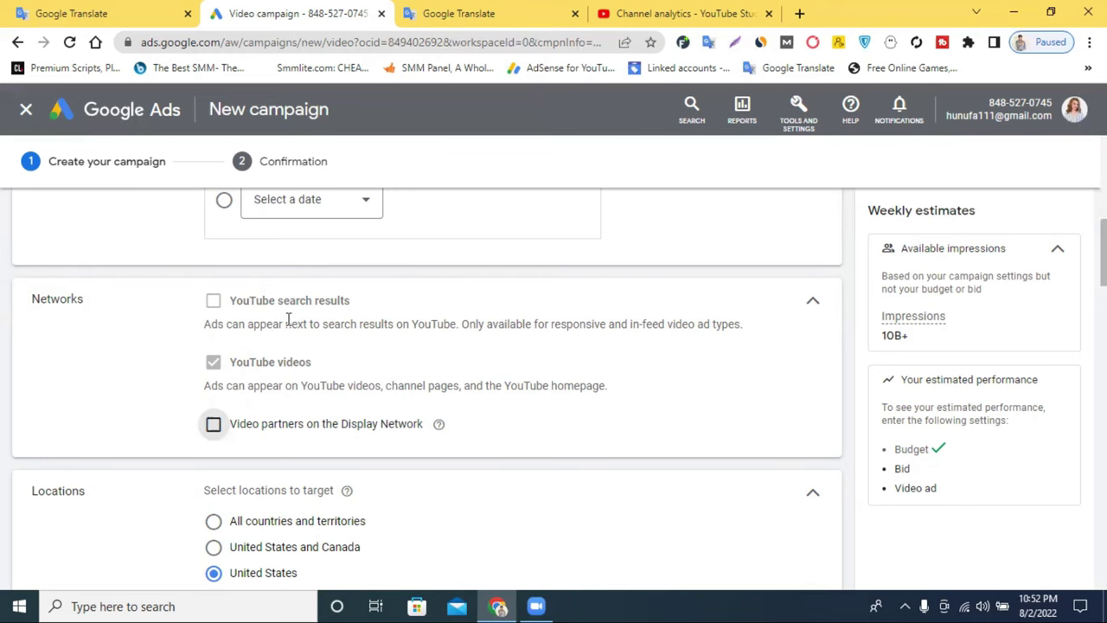
pyautogui.scroll(-2, 377, 325)
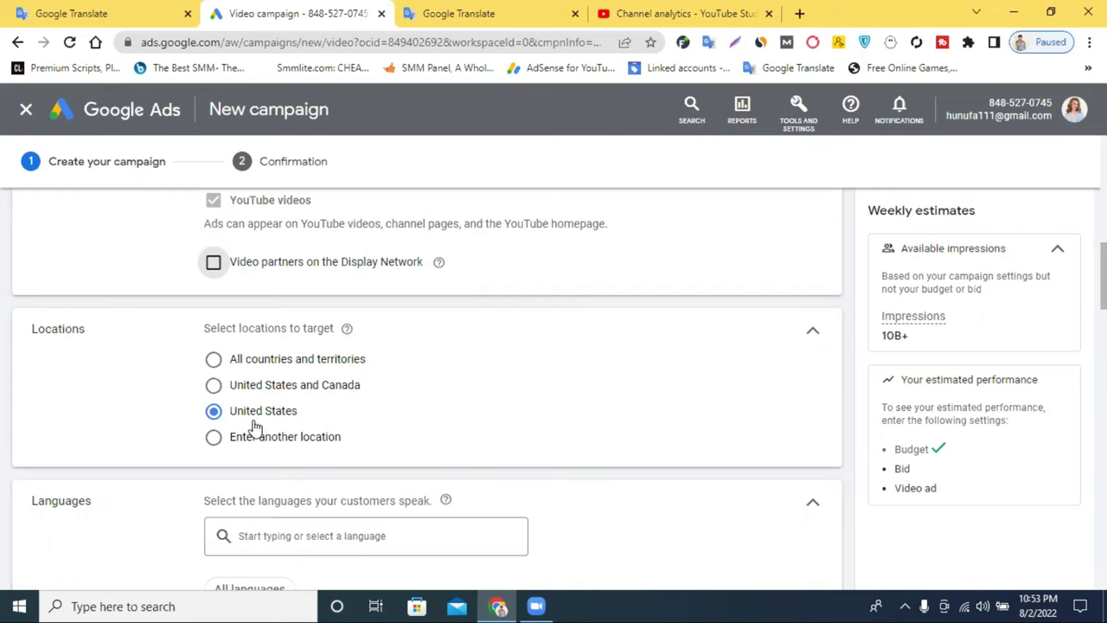
# - Set the campaign's locations to a custom location and target the country Bangladesh
pyautogui.click(216, 445)
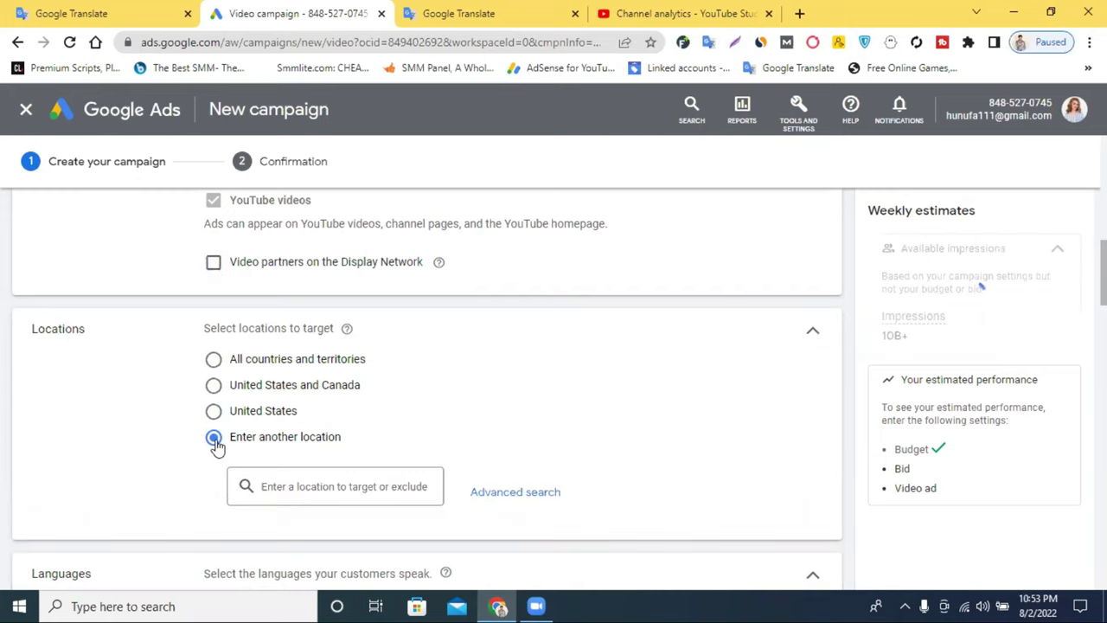
pyautogui.click(304, 486)
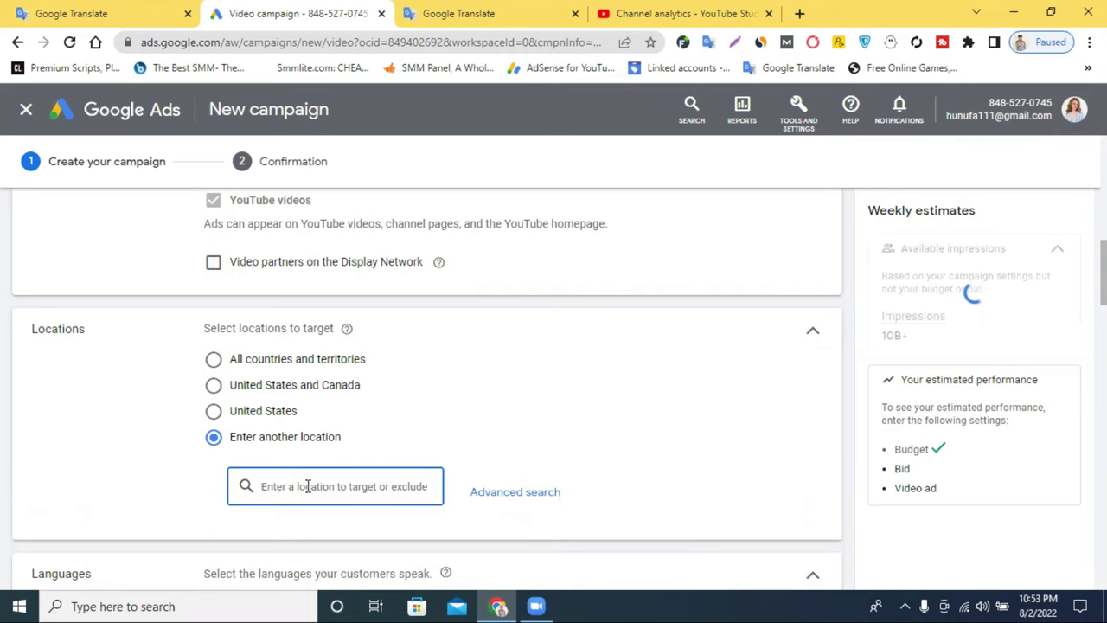
pyautogui.write('bang')
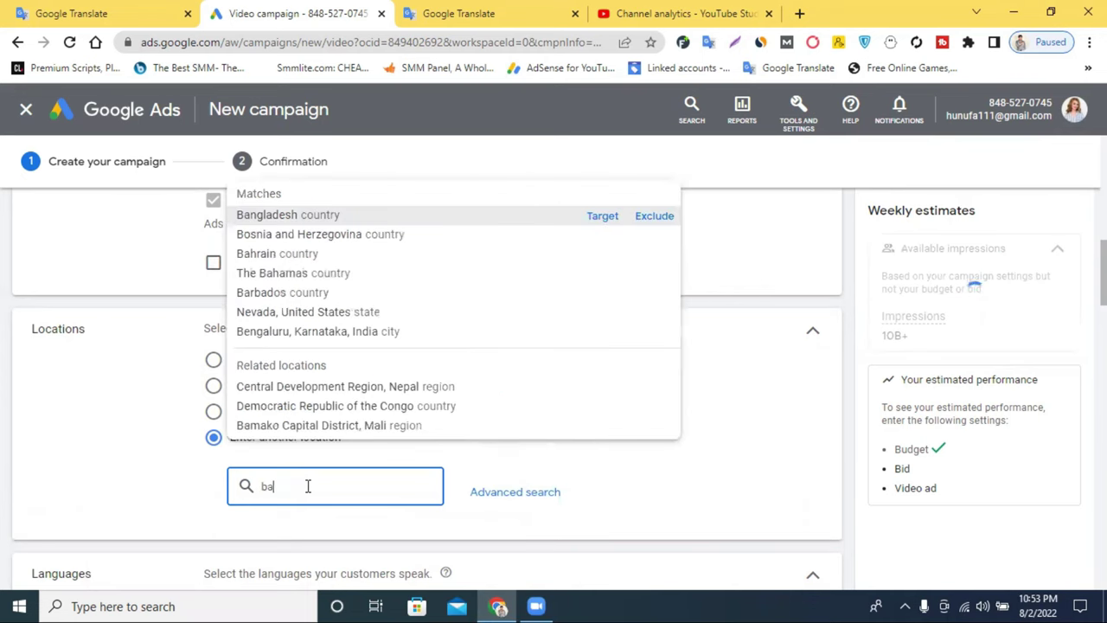
pyautogui.click(334, 214)
pyautogui.scroll(-1, 335, 445)
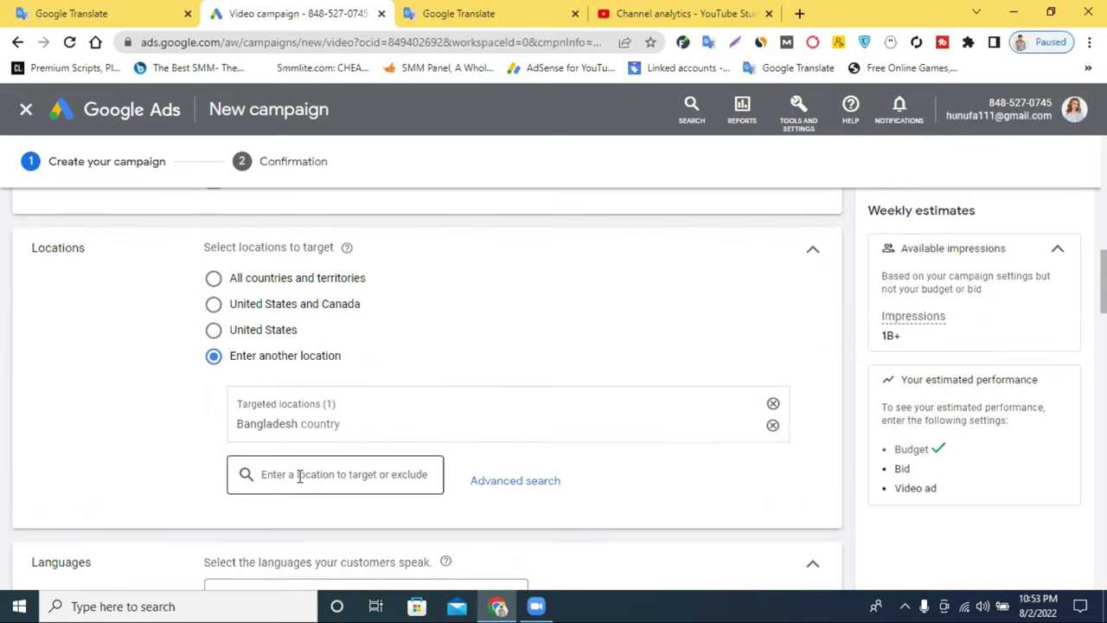
pyautogui.doubleClick(891, 336)
pyautogui.moveTo(891, 336)
pyautogui.mouseDown()
pyautogui.moveTo(445, 413)
pyautogui.moveTo(894, 357)
pyautogui.mouseUp()
pyautogui.scroll(-1, 444, 413)
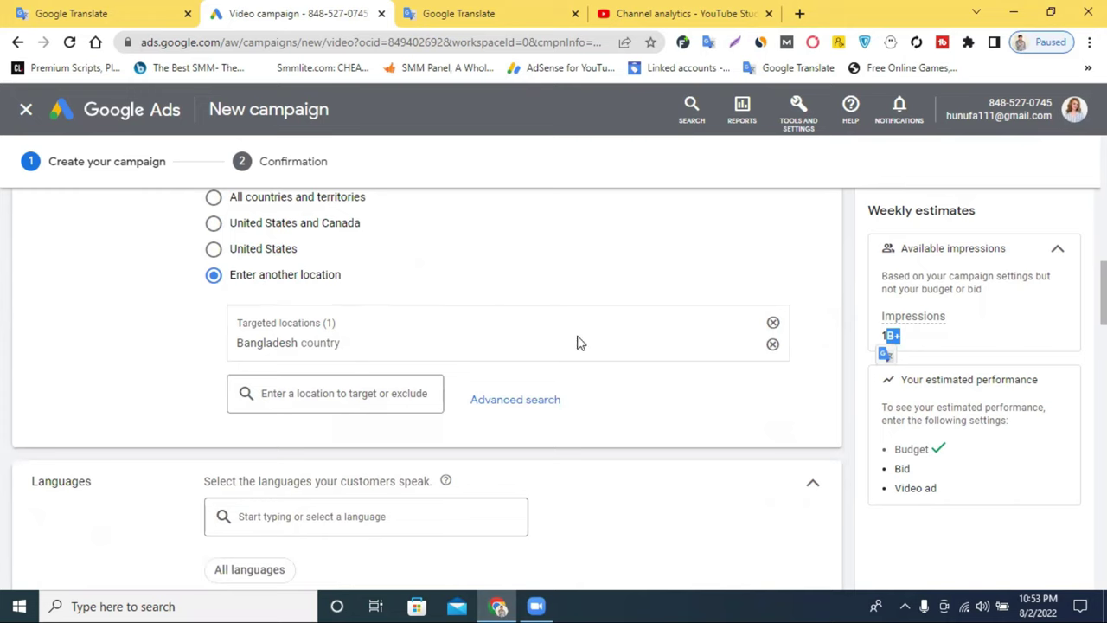
pyautogui.click(769, 218)
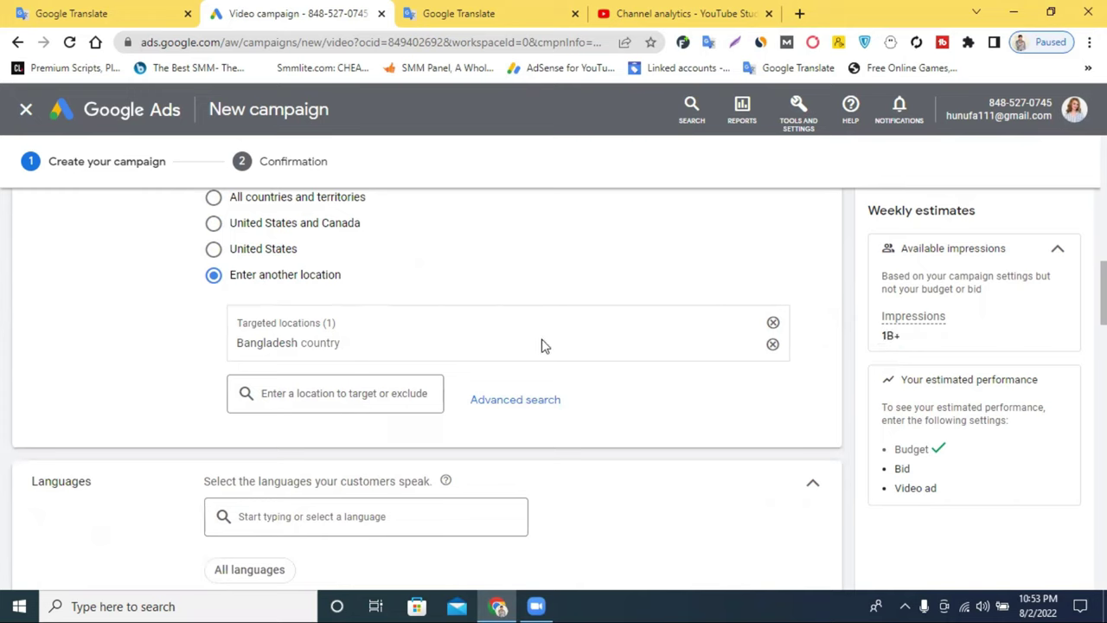
# - Add English to the languages the campaign's customers speak
pyautogui.scroll(-1, 597, 335)
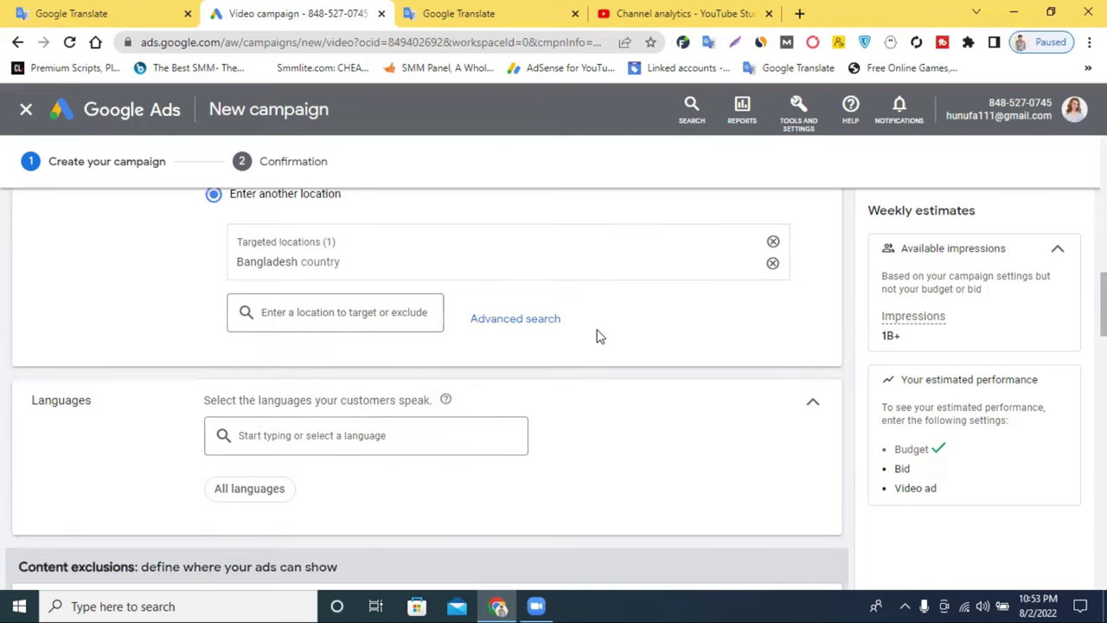
pyautogui.scroll(-1, 337, 350)
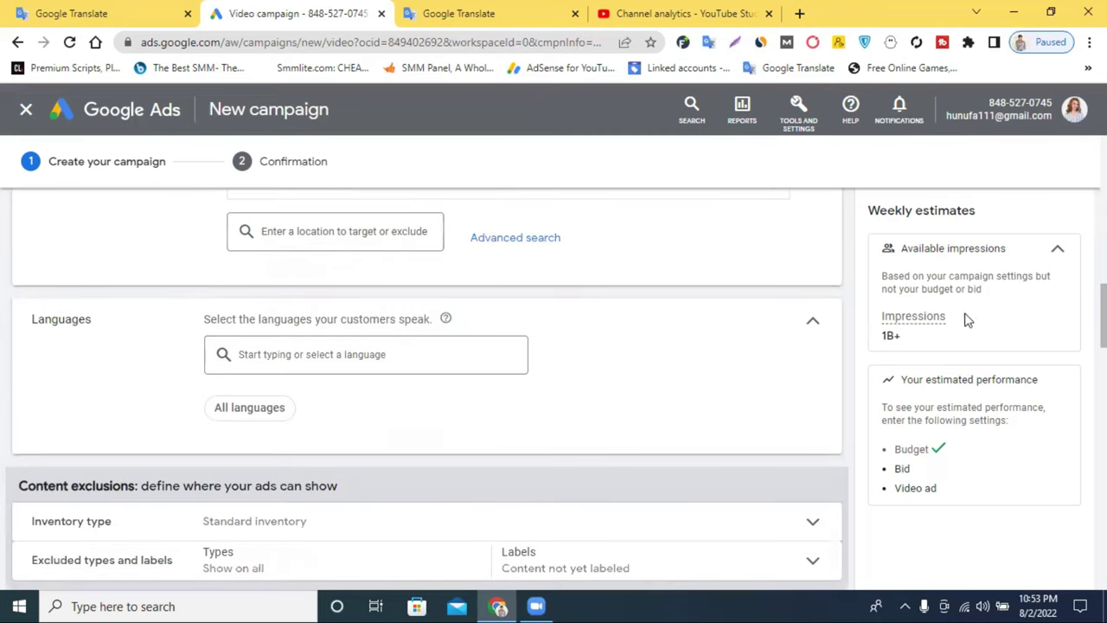
pyautogui.click(297, 354)
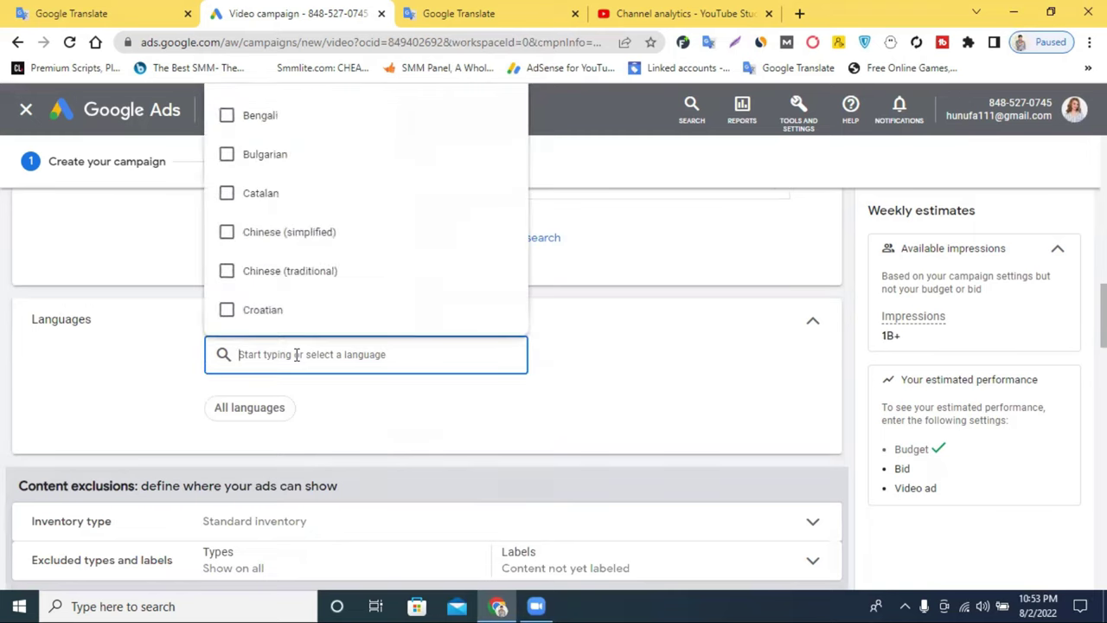
pyautogui.write('en')
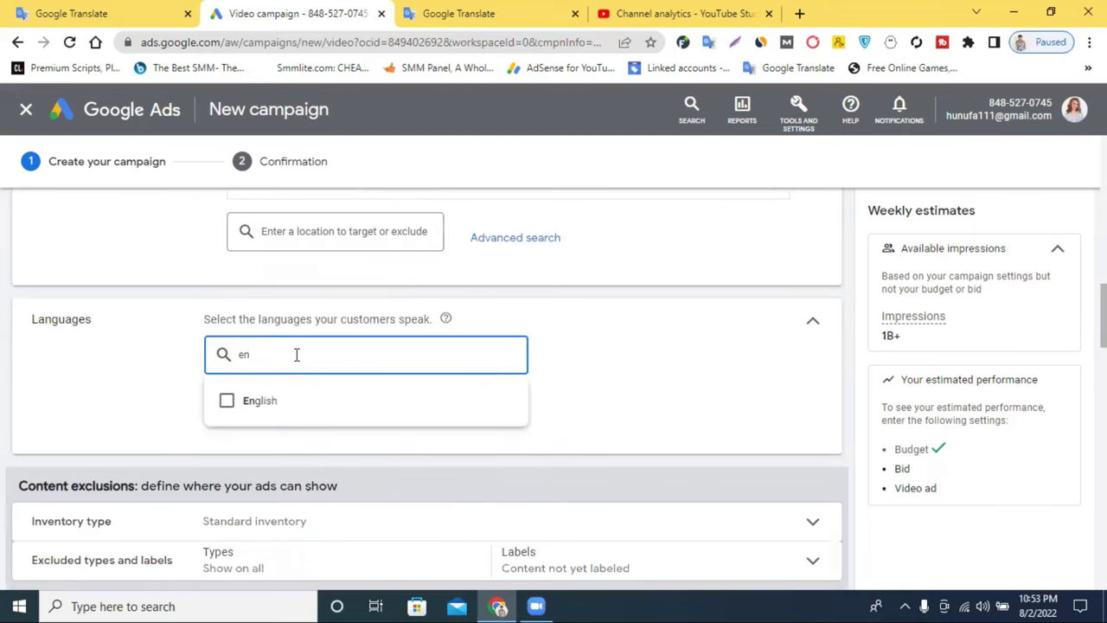
pyautogui.click(251, 401)
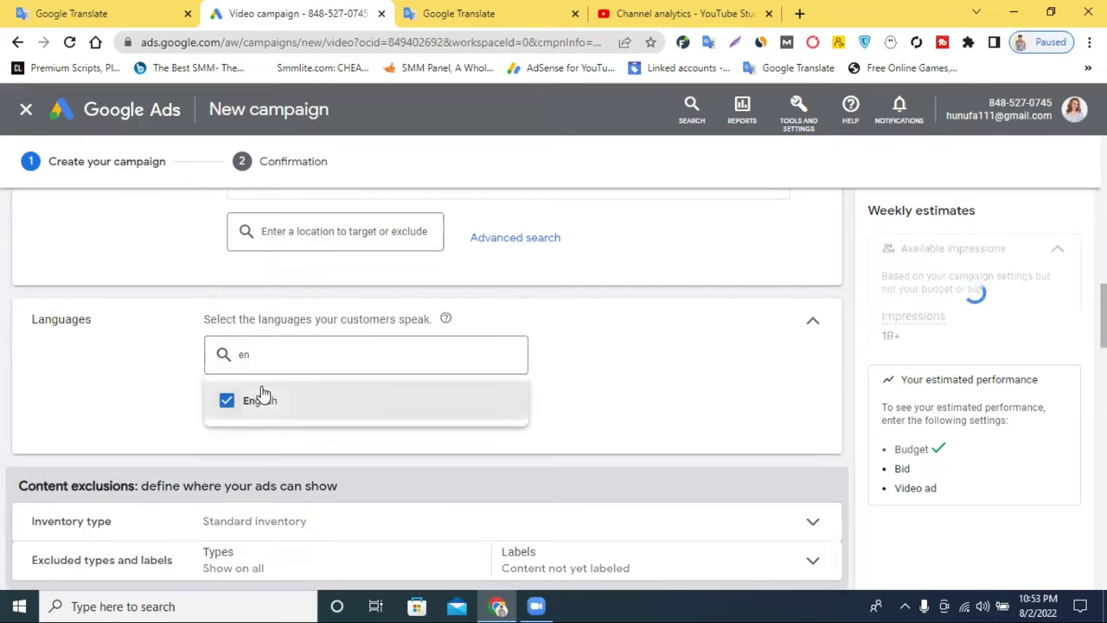
# - Add Bengali as a second campaign language and clear the language search text
pyautogui.click(284, 355)
pyautogui.doubleClick(285, 354)
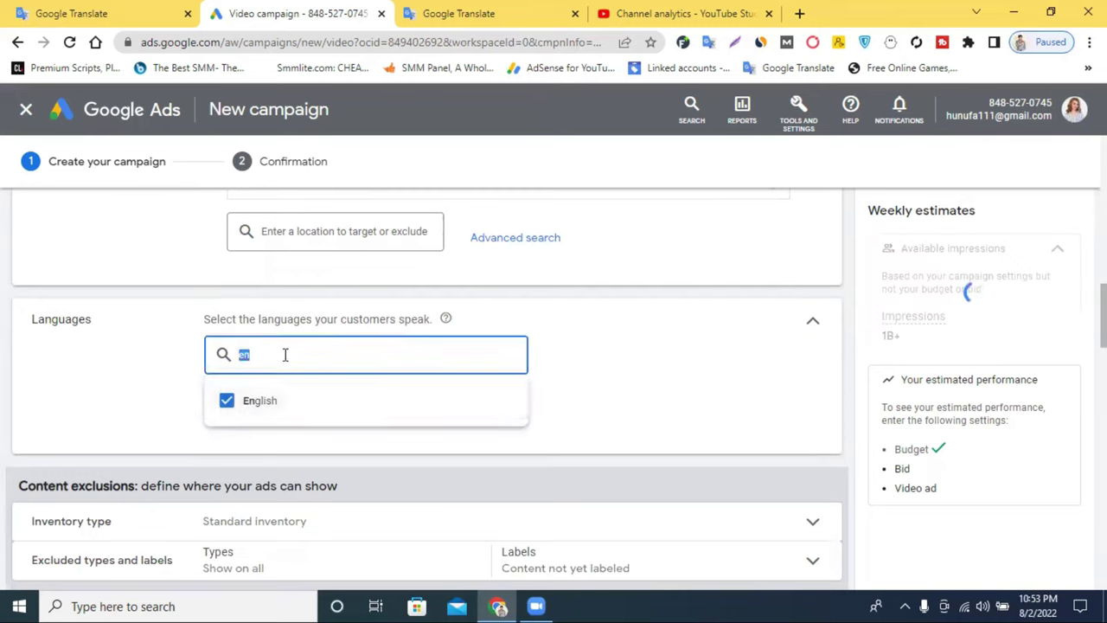
pyautogui.write('ba')
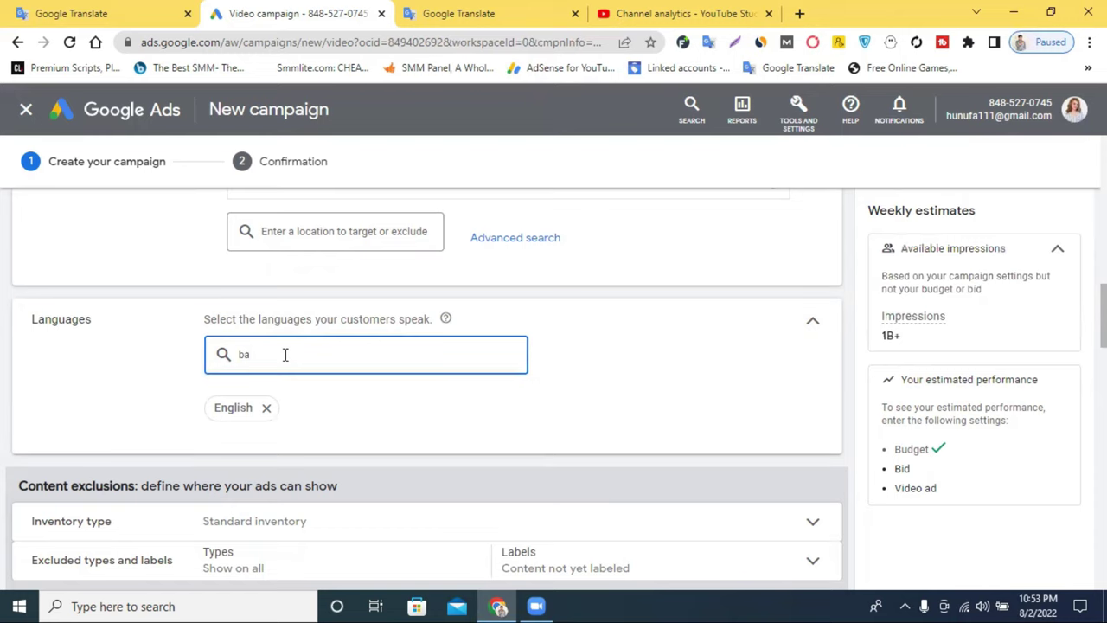
pyautogui.write('n')
pyautogui.press('BackSpace')
pyautogui.press('BackSpace')
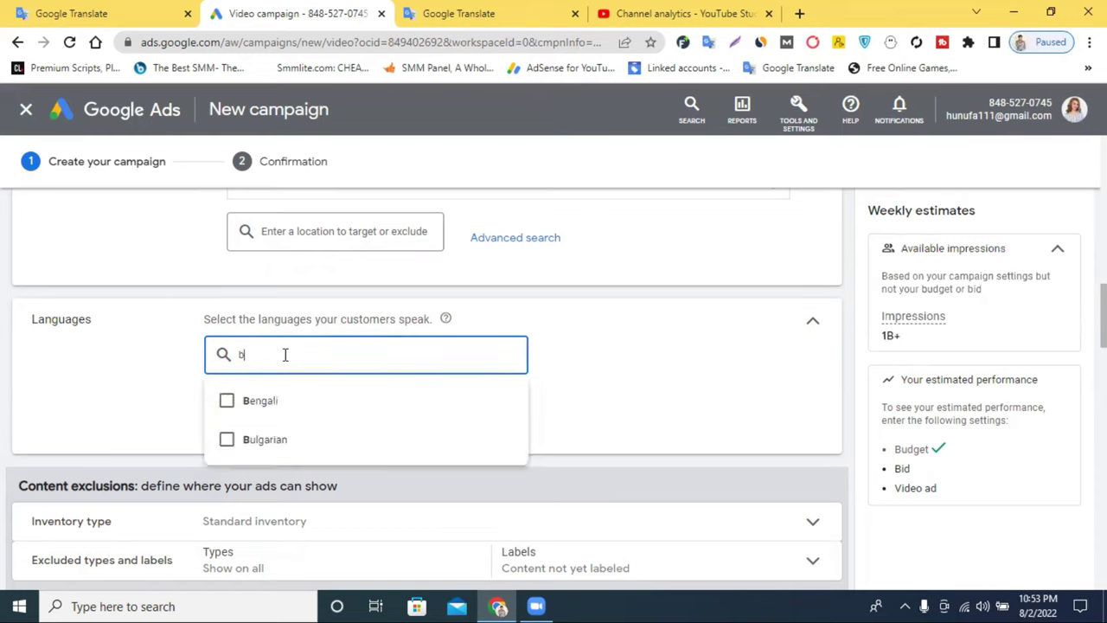
pyautogui.click(278, 401)
pyautogui.click(169, 383)
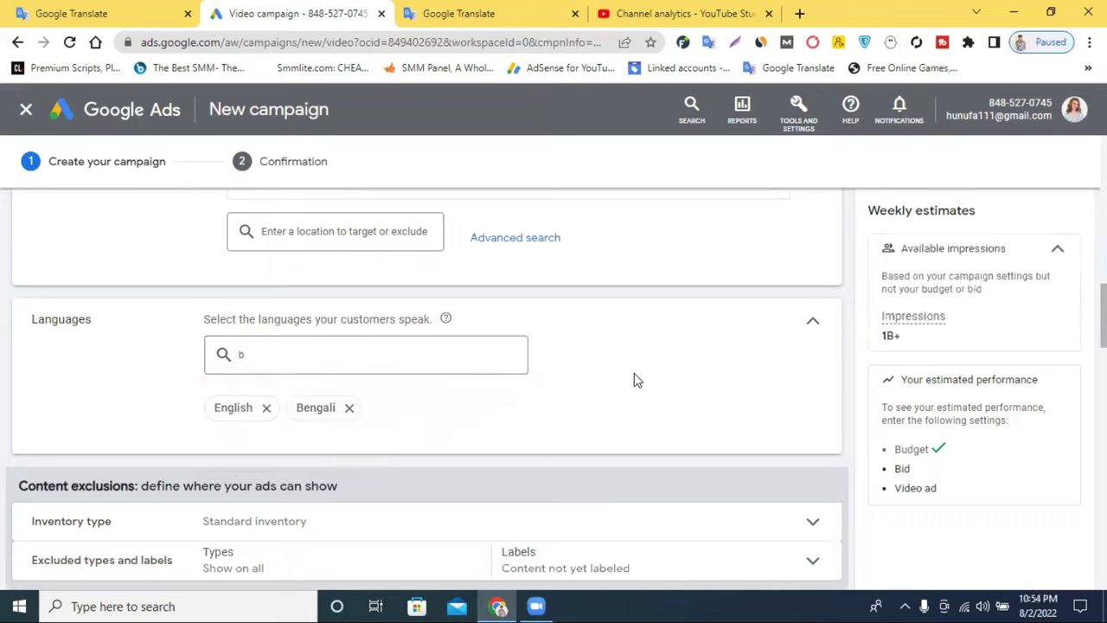
pyautogui.click(286, 354)
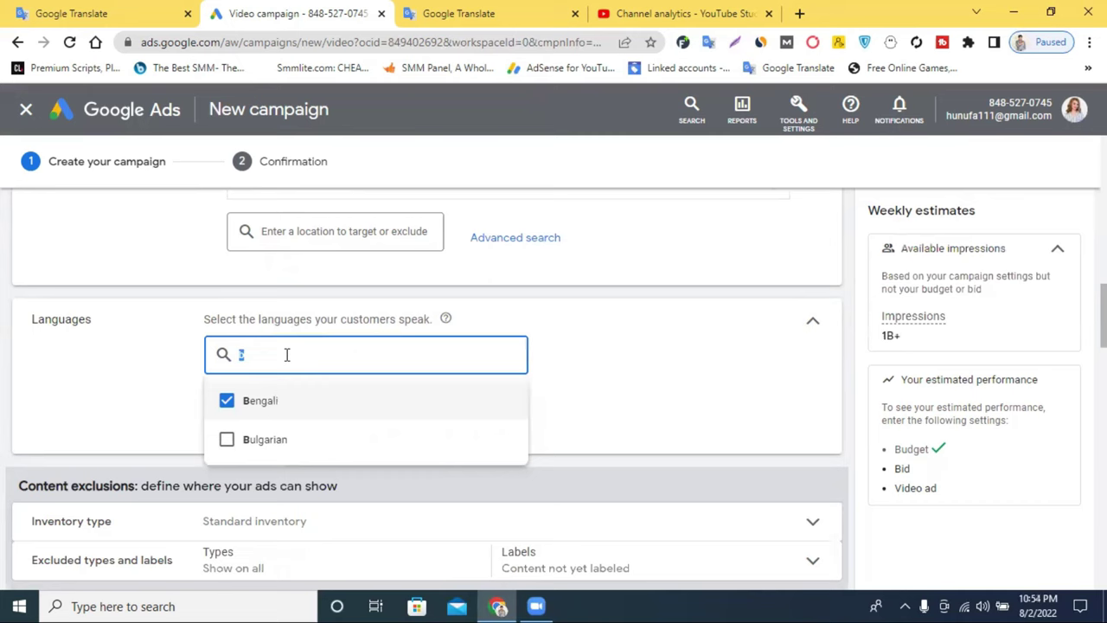
pyautogui.press('BackSpace')
pyautogui.click(605, 399)
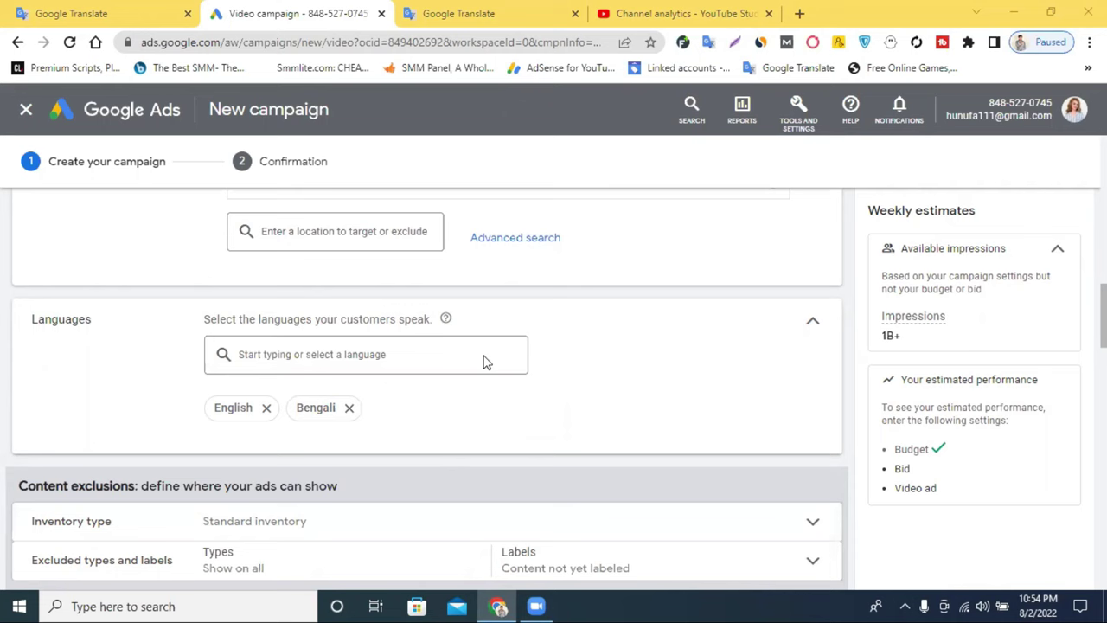
# - Expand the inventory type options under the content exclusions to view them, and collapse them again
pyautogui.scroll(-1, 622, 400)
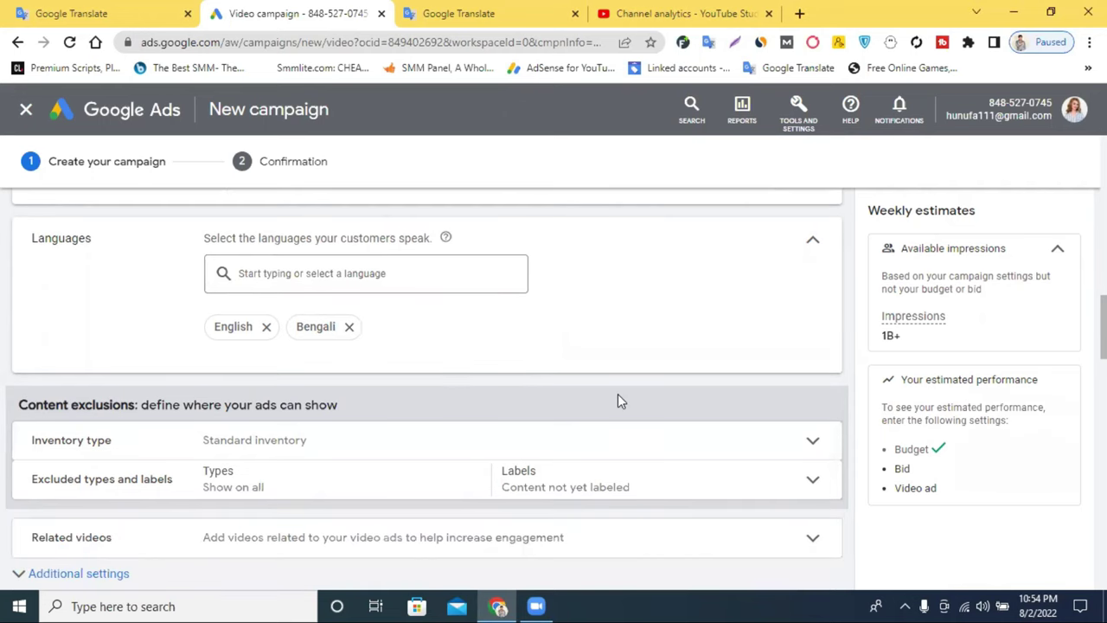
pyautogui.scroll(-2, 580, 349)
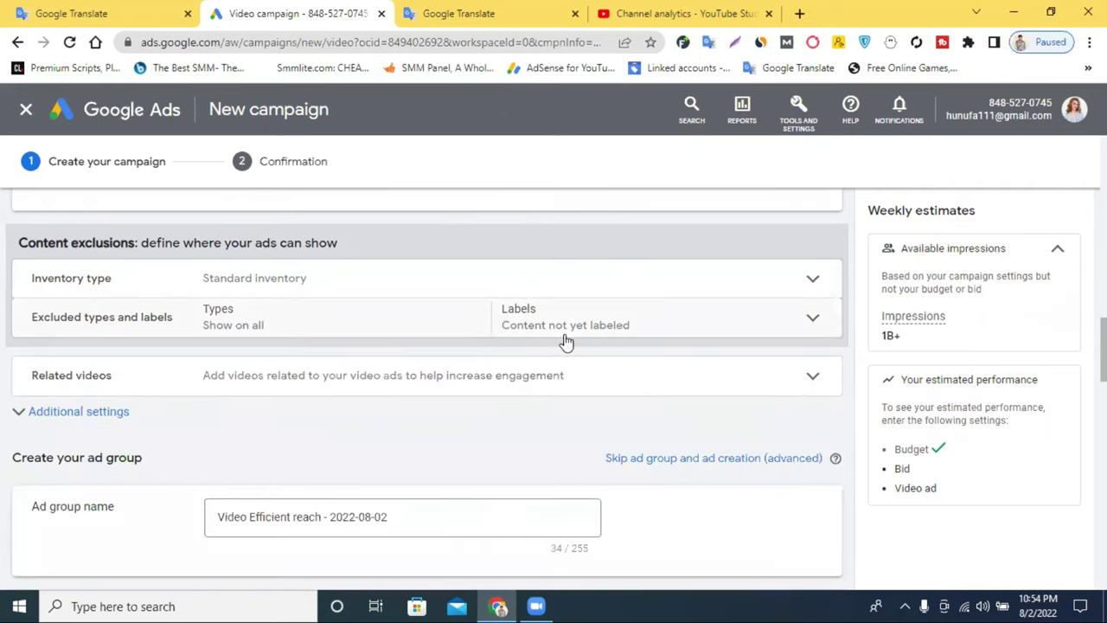
pyautogui.click(263, 292)
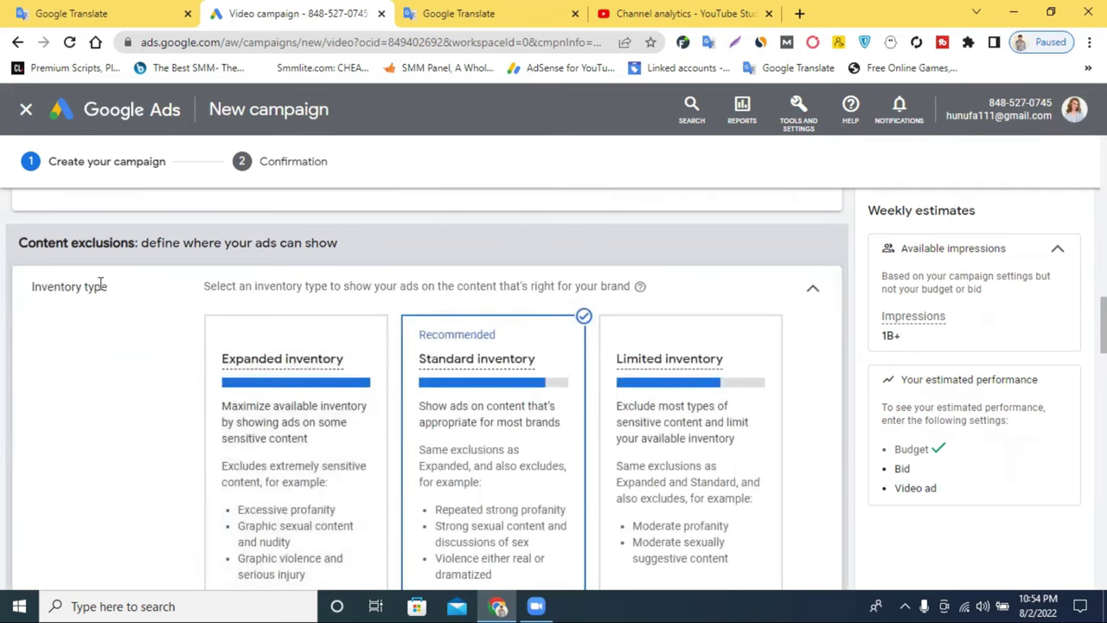
pyautogui.scroll(2, 779, 316)
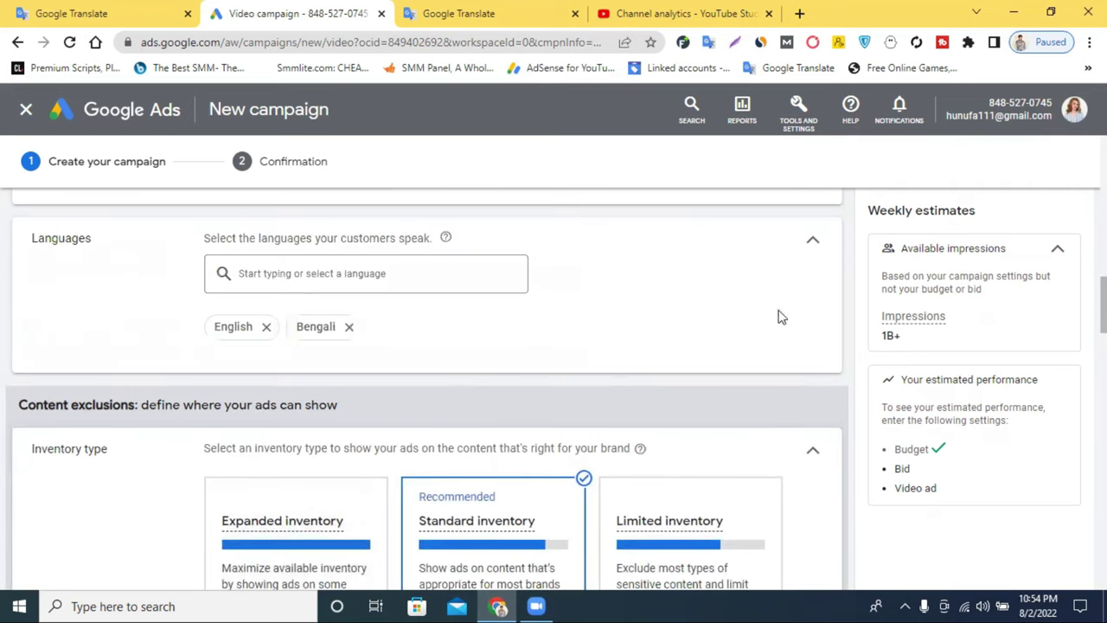
pyautogui.click(809, 452)
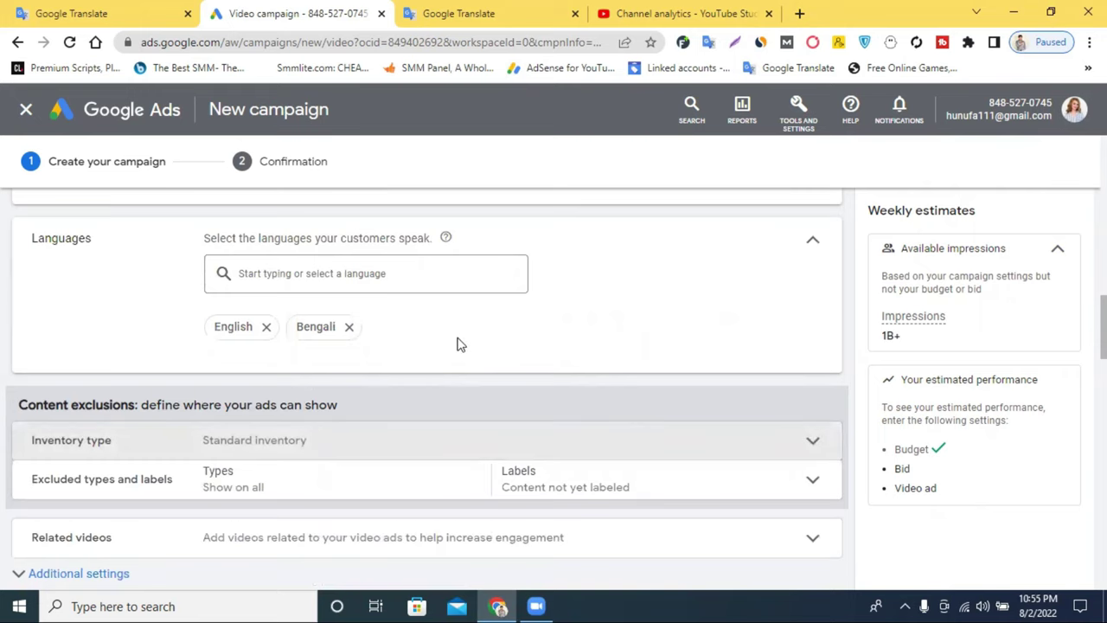
# - Reopen the inventory type options, review the three choices, and select Expanded inventory
pyautogui.scroll(-1, 459, 344)
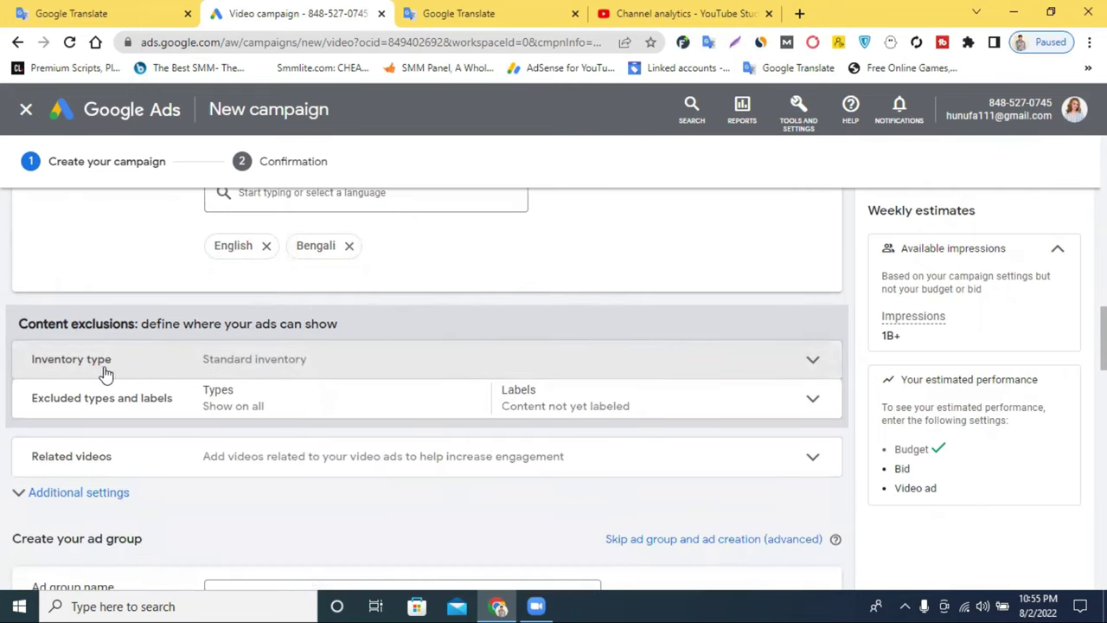
pyautogui.click(373, 370)
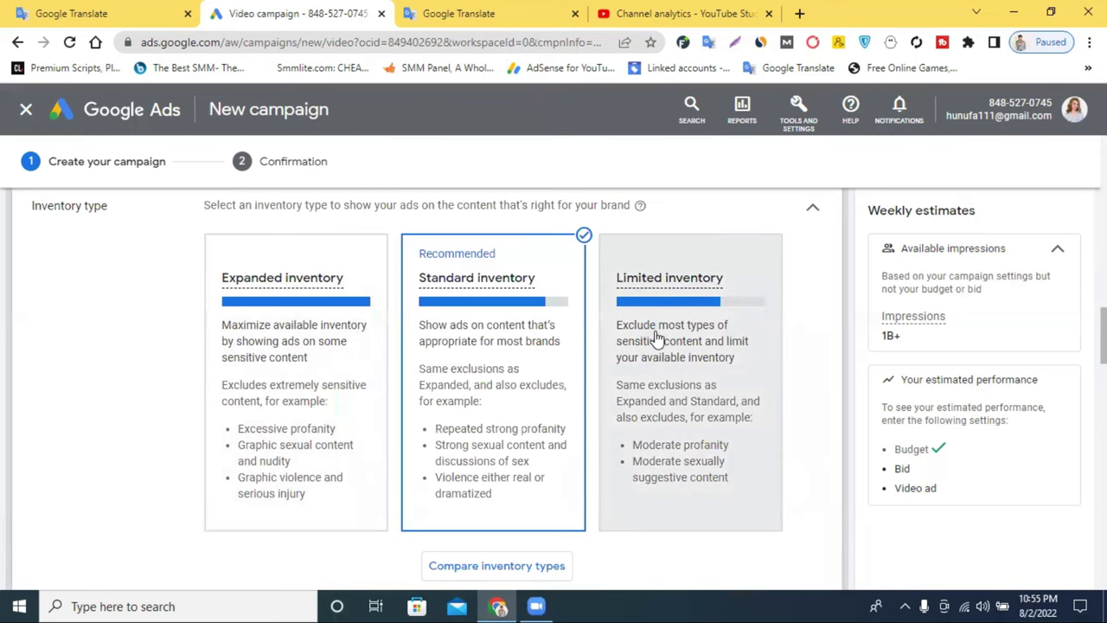
pyautogui.scroll(-1, 656, 338)
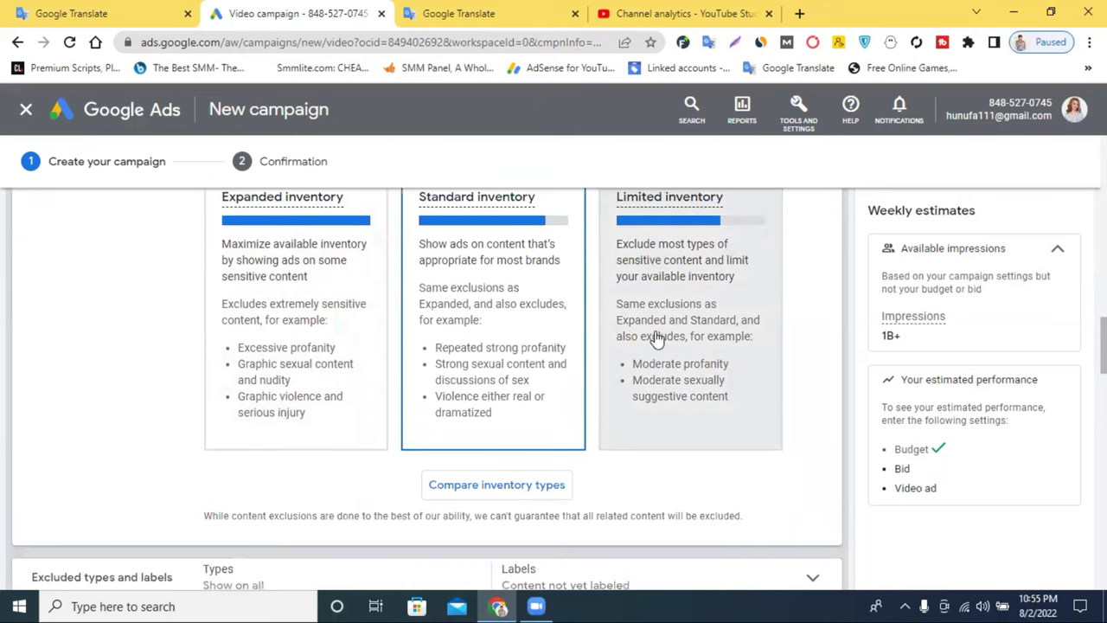
pyautogui.scroll(1, 657, 338)
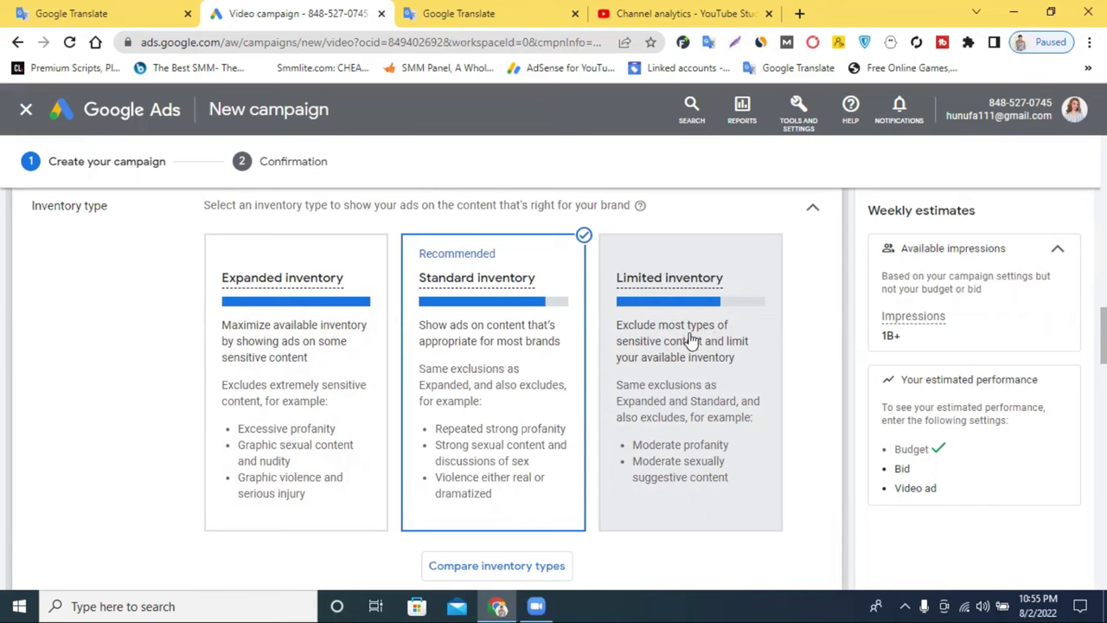
pyautogui.scroll(-1, 683, 346)
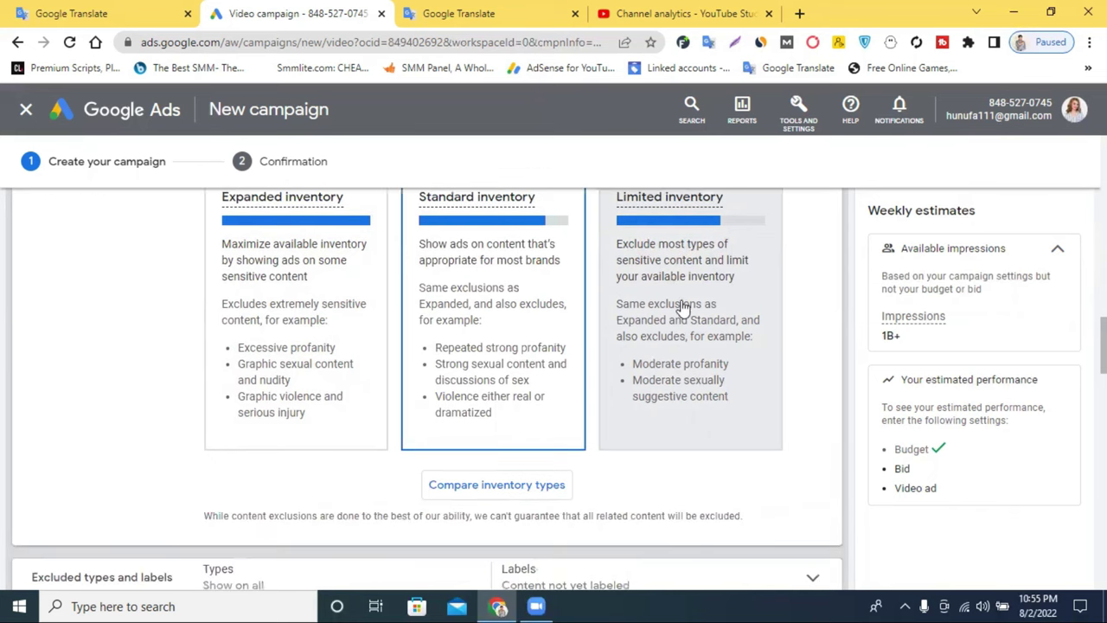
pyautogui.scroll(1, 692, 312)
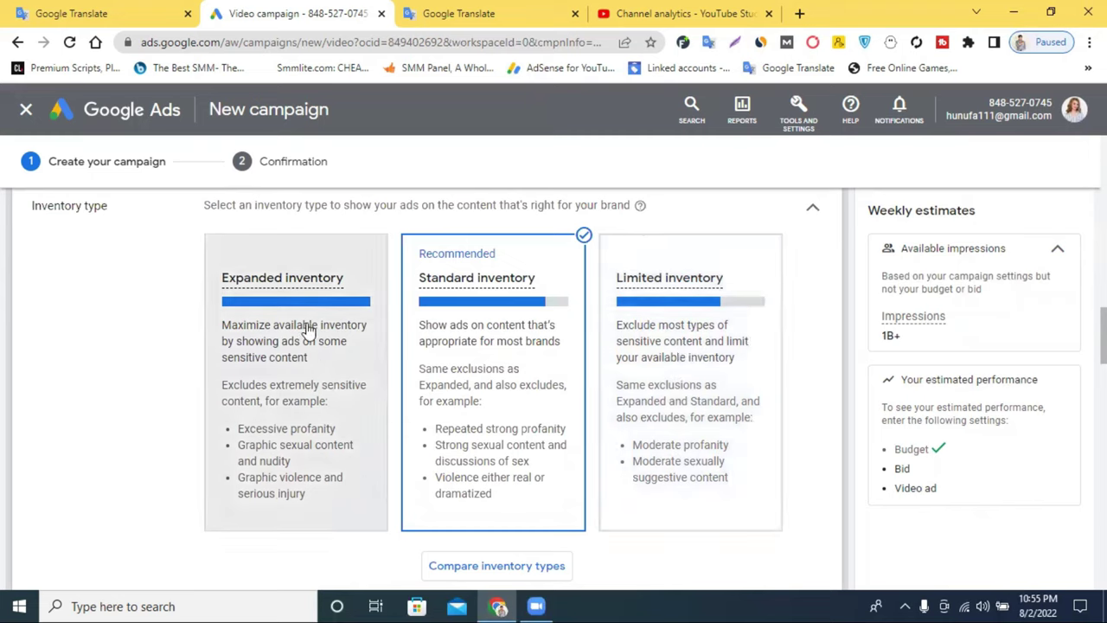
pyautogui.click(314, 359)
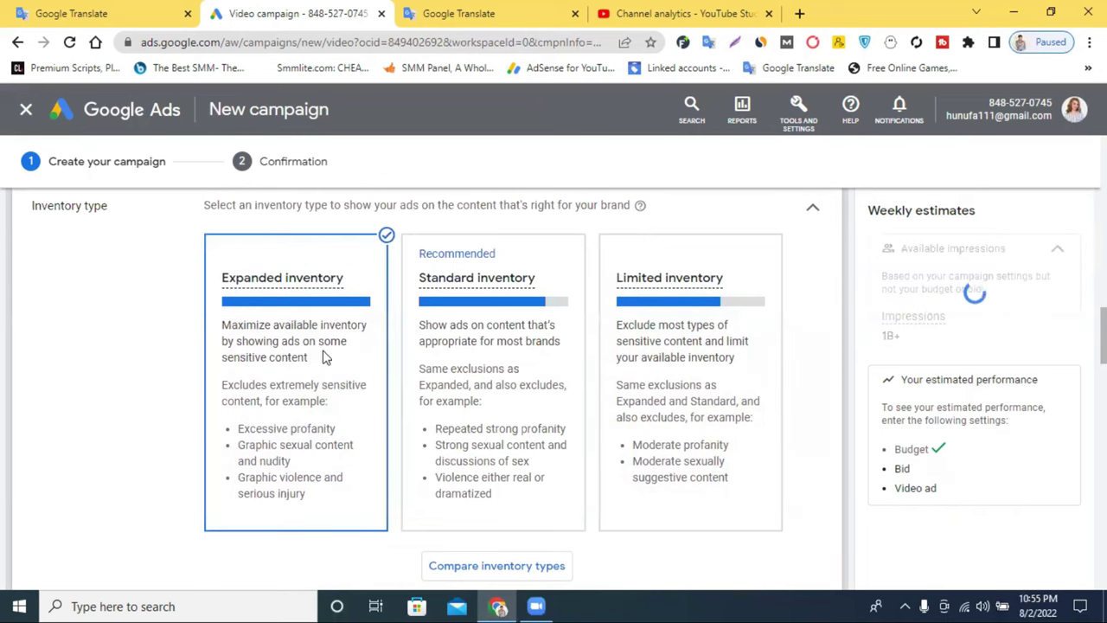
# - Open the inventory type comparison and examine which content Expanded, Standard and Limited inventory each include or exclude
pyautogui.scroll(-2, 419, 333)
pyautogui.click(487, 410)
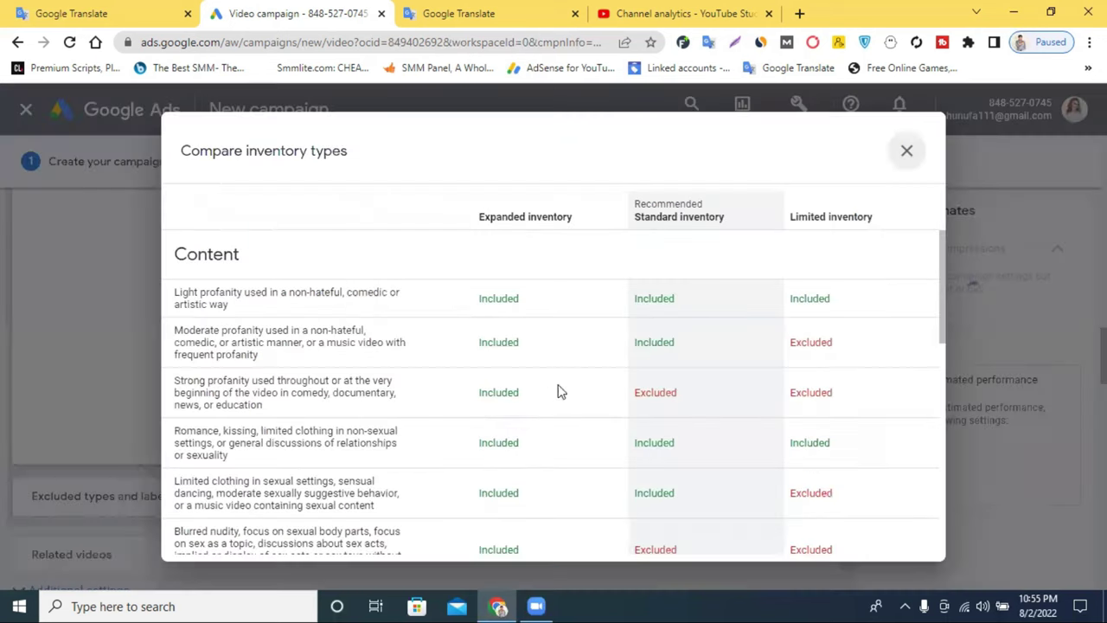
pyautogui.scroll(-2, 619, 309)
pyautogui.scroll(2, 593, 303)
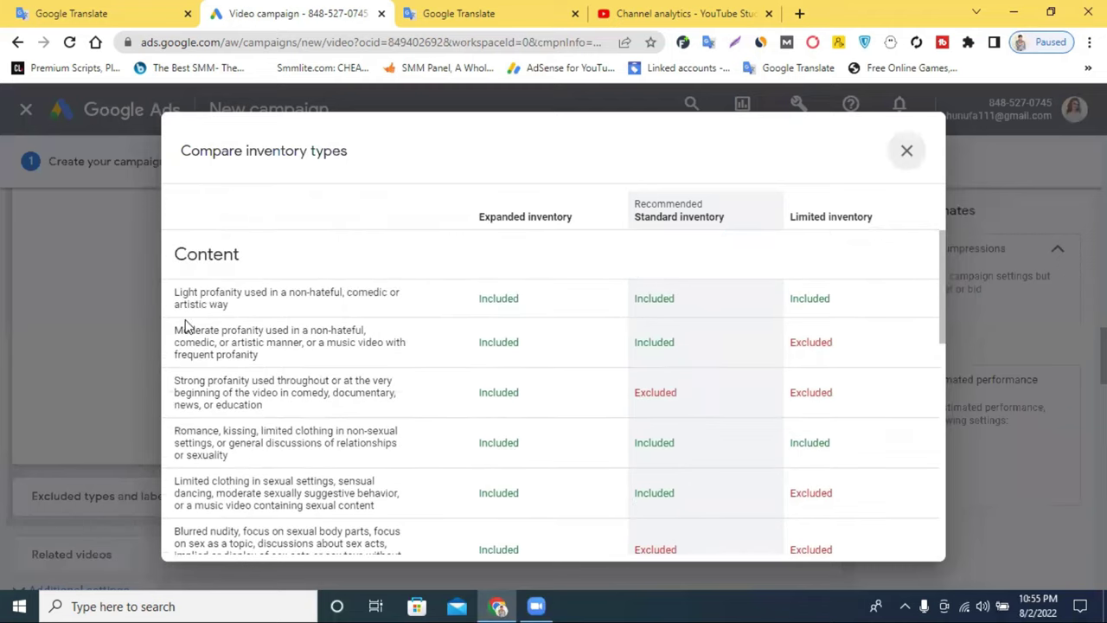
pyautogui.scroll(-2, 215, 294)
pyautogui.scroll(2, 217, 292)
pyautogui.moveTo(478, 218); pyautogui.dragTo(577, 219)
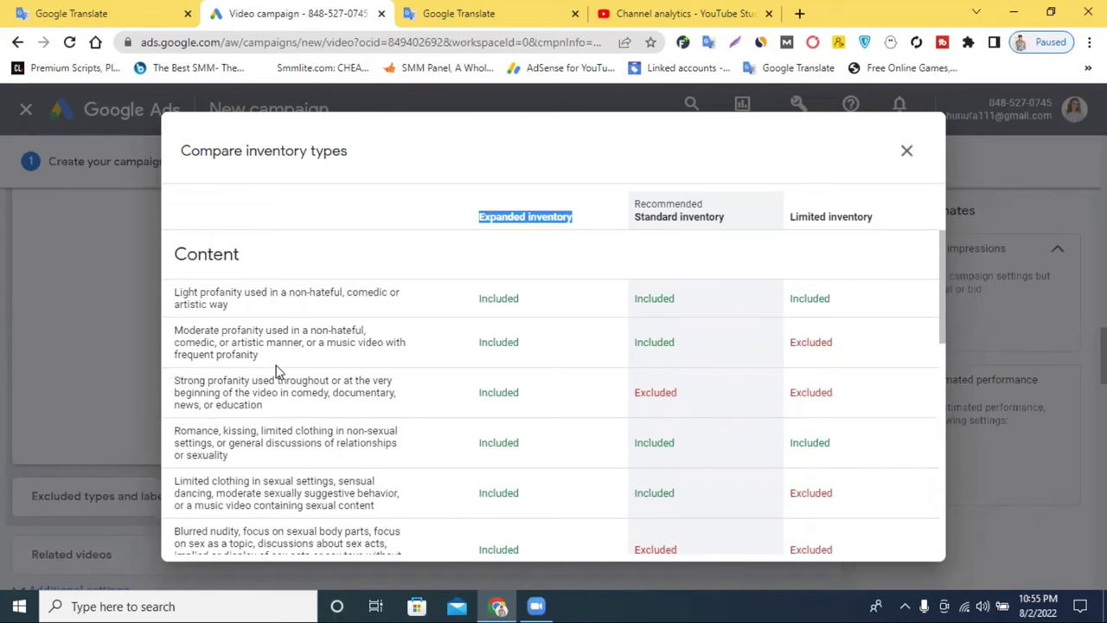
pyautogui.scroll(-2, 284, 368)
pyautogui.scroll(-2, 284, 368)
pyautogui.scroll(-3, 446, 316)
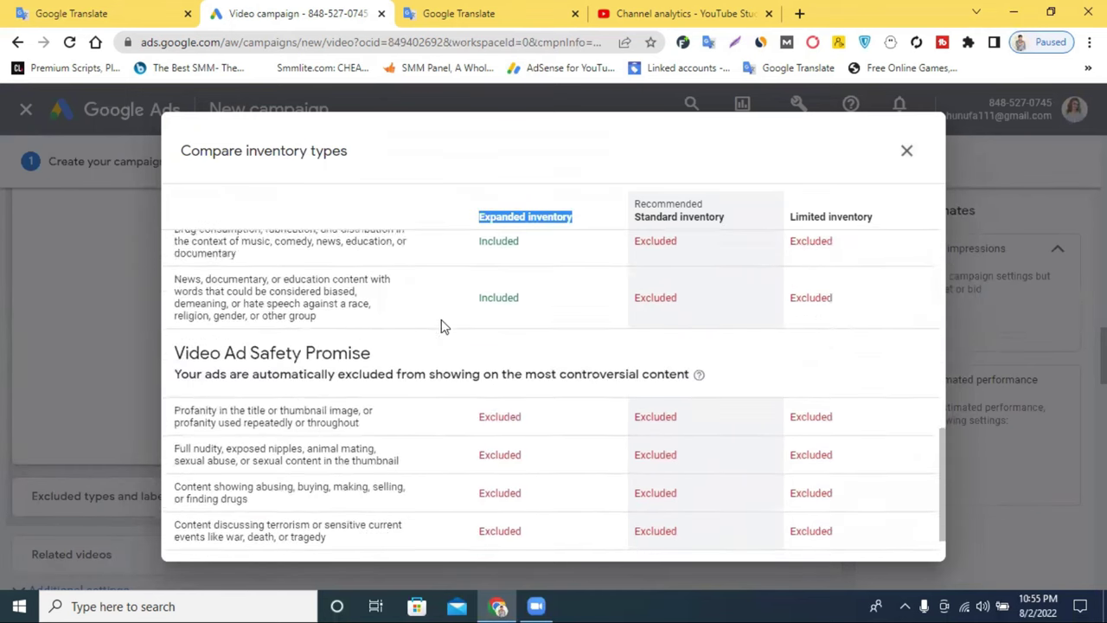
pyautogui.scroll(6, 410, 326)
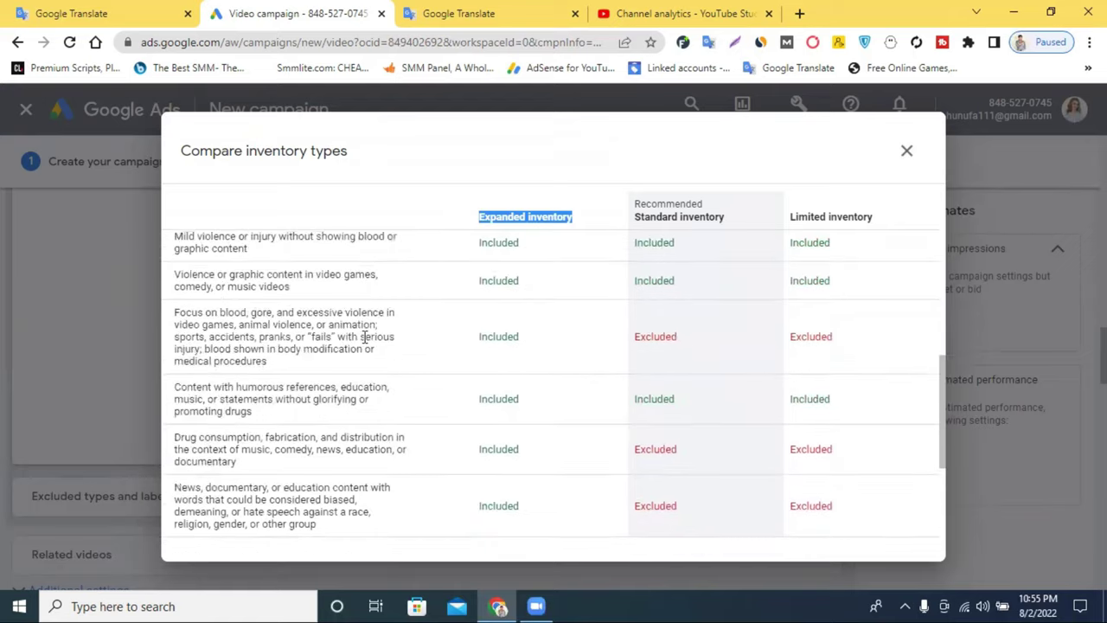
pyautogui.scroll(3, 365, 336)
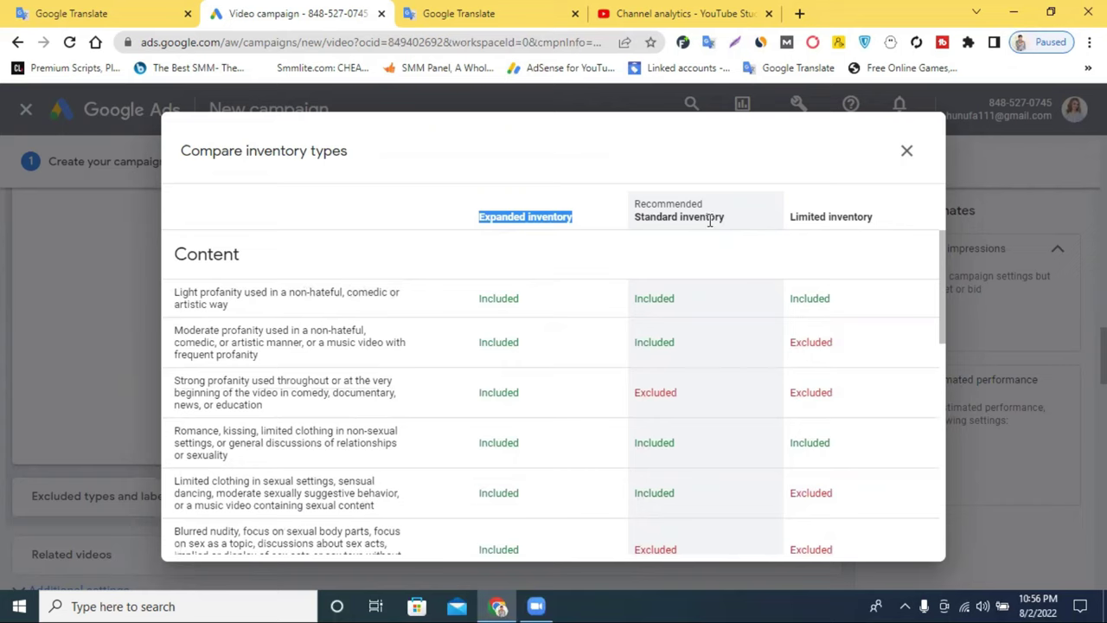
# - Review the Limited and Standard inventory columns in the comparison table, and close the comparison
pyautogui.click(500, 222)
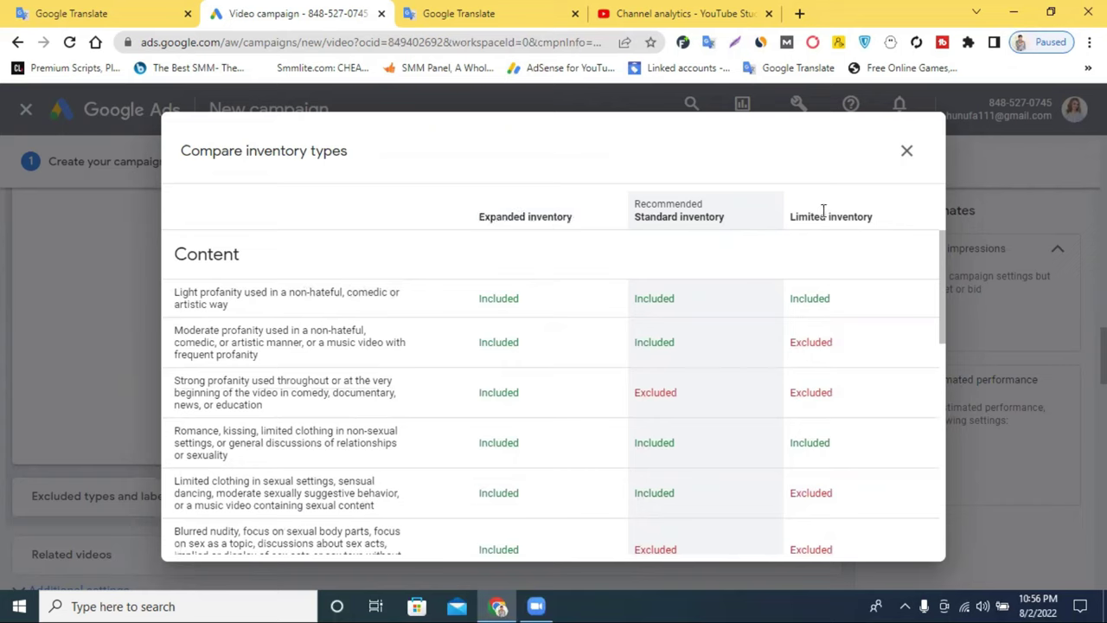
pyautogui.moveTo(822, 214); pyautogui.dragTo(816, 271)
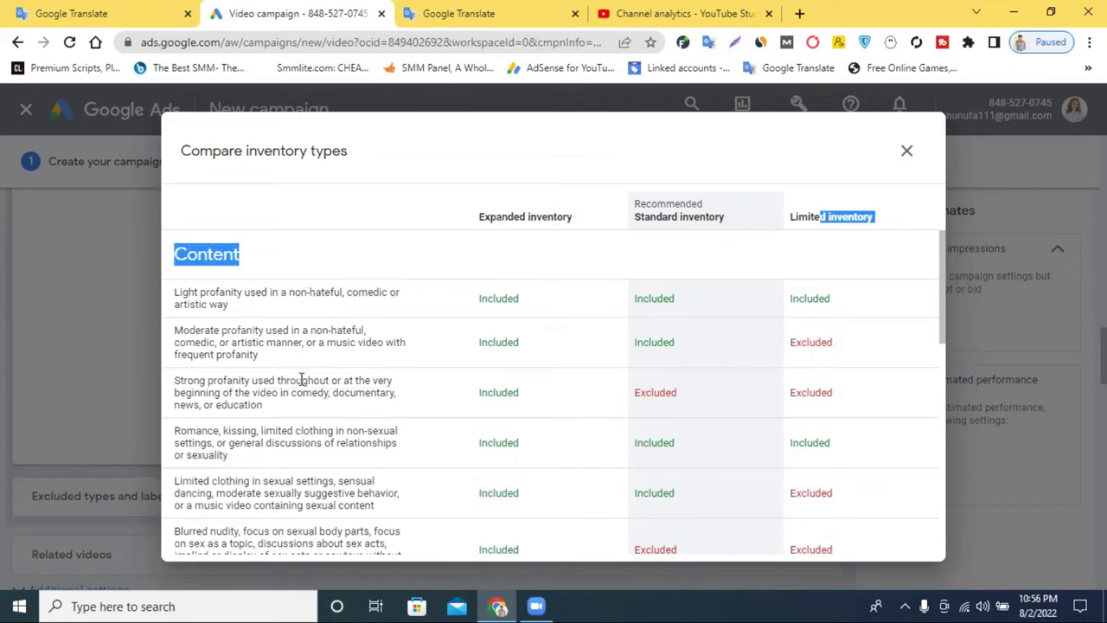
pyautogui.moveTo(655, 207); pyautogui.dragTo(670, 208)
pyautogui.doubleClick(672, 220)
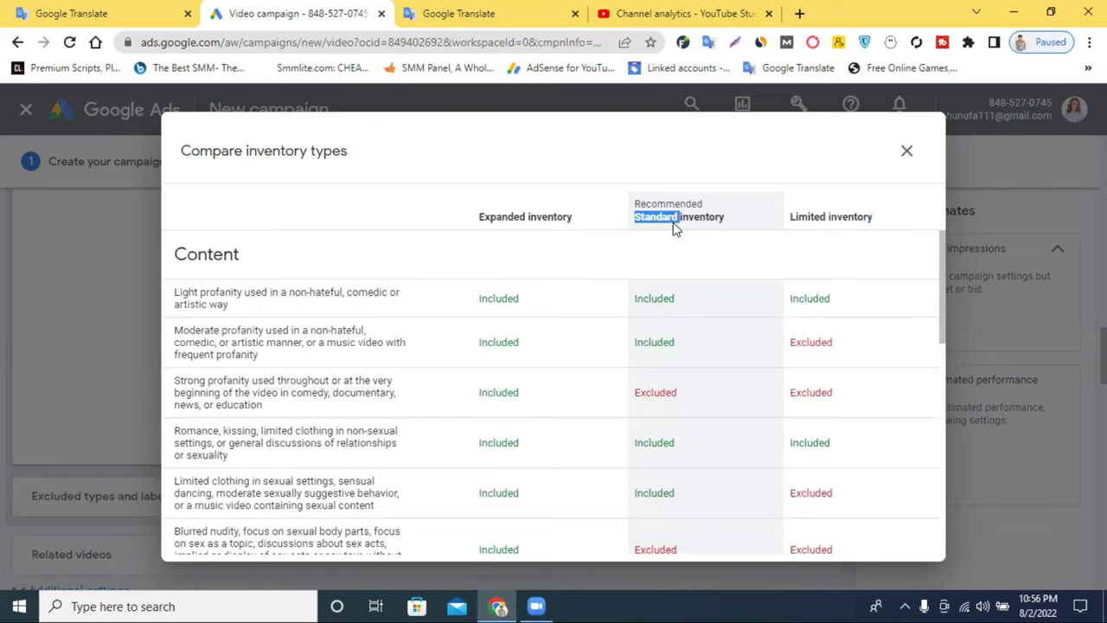
pyautogui.click(906, 151)
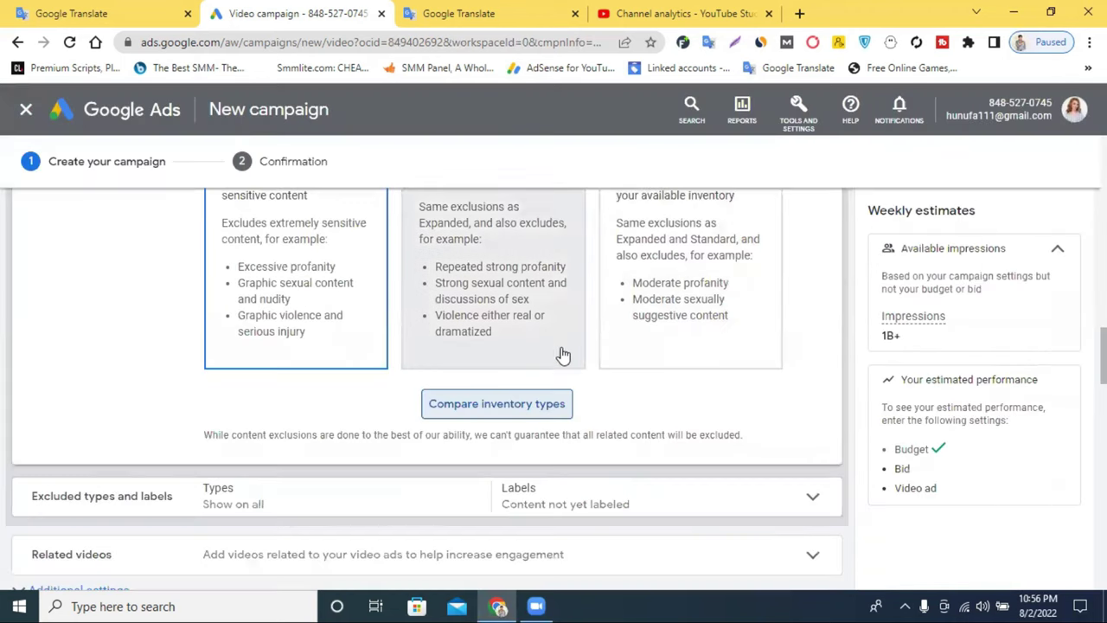
# - Select Standard inventory as the campaign's inventory type, review its exclusions, and collapse the inventory type section
pyautogui.click(508, 281)
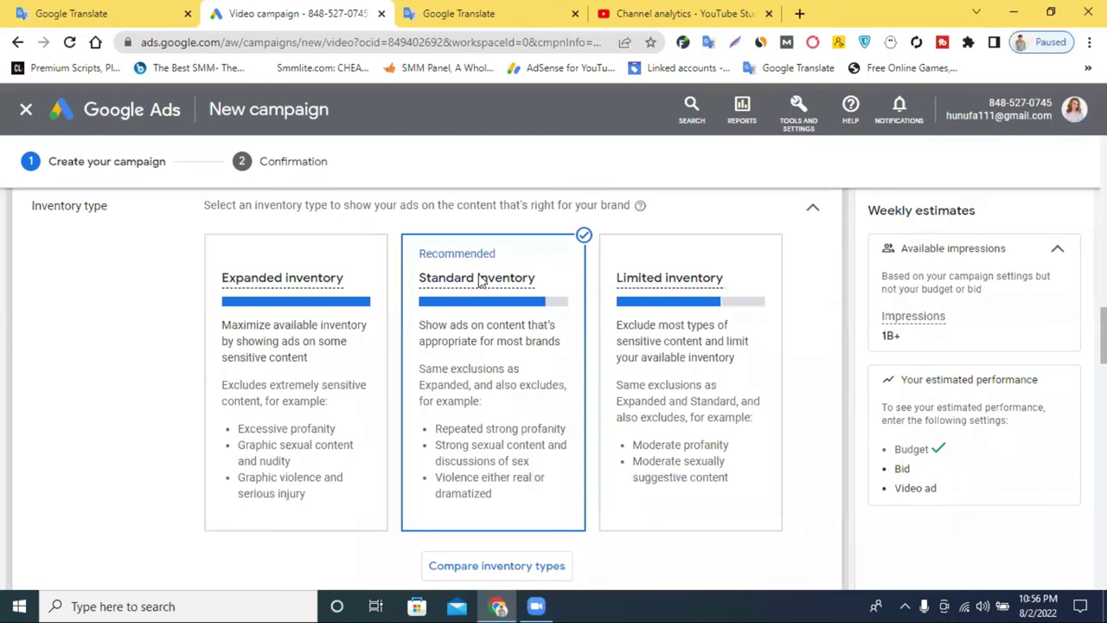
pyautogui.scroll(-1, 494, 327)
pyautogui.scroll(1, 496, 314)
pyautogui.scroll(-1, 504, 287)
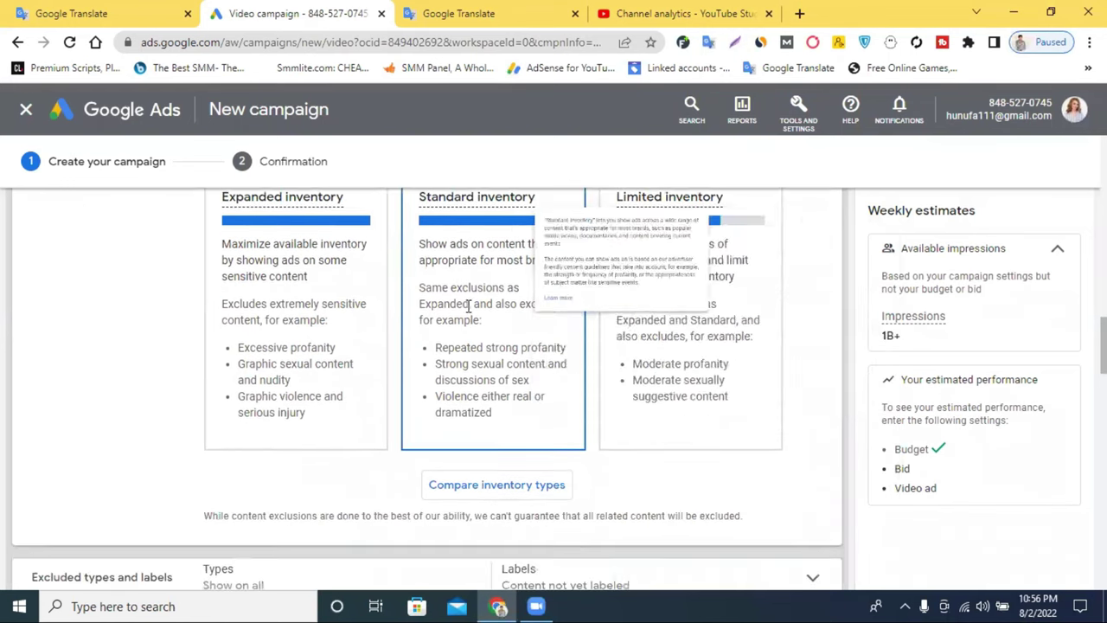
pyautogui.scroll(2, 481, 302)
pyautogui.scroll(-1, 476, 310)
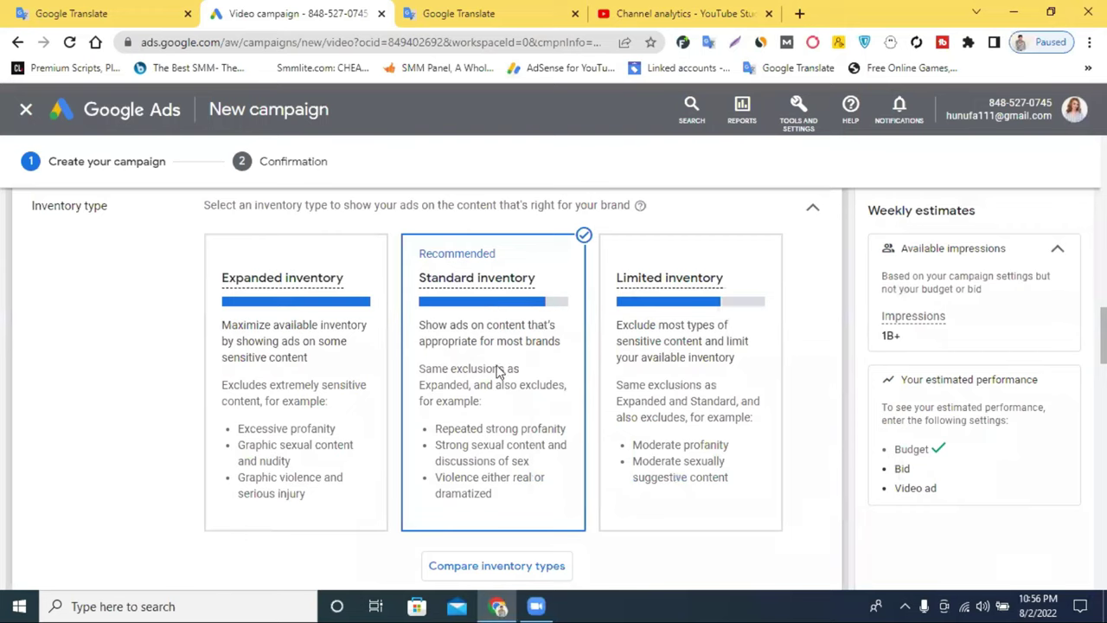
pyautogui.moveTo(514, 462)
pyautogui.mouseDown()
pyautogui.moveTo(529, 463)
pyautogui.moveTo(519, 467)
pyautogui.mouseUp()
pyautogui.scroll(-1, 490, 363)
pyautogui.scroll(3, 506, 344)
pyautogui.scroll(-2, 506, 337)
pyautogui.scroll(1, 501, 333)
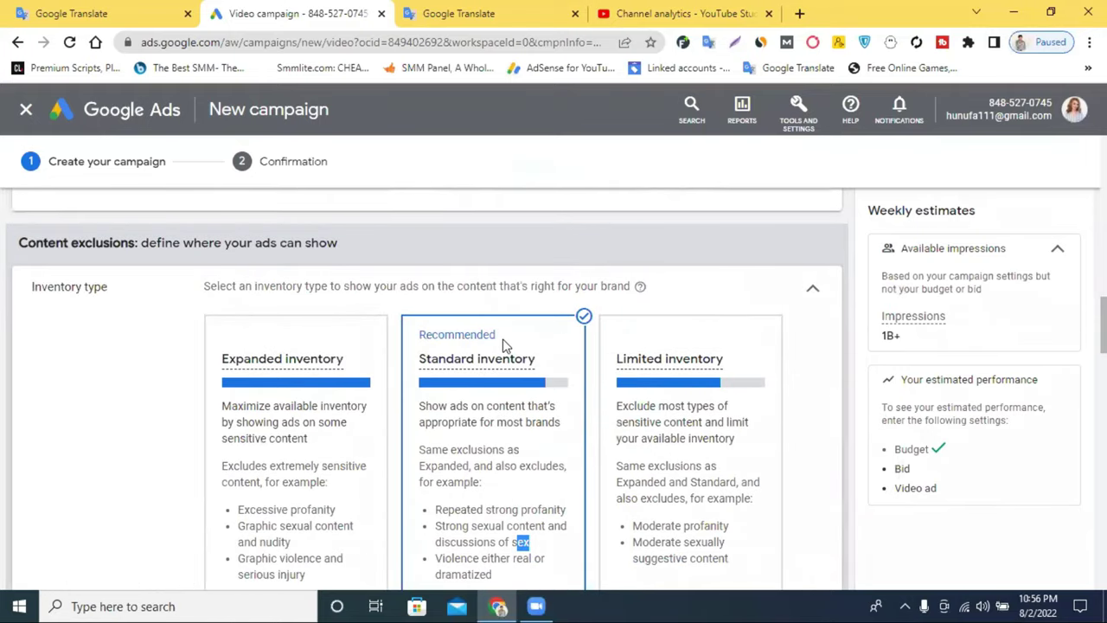
pyautogui.click(809, 295)
# - Exclude live streaming videos under the excluded types and labels, and collapse that section
pyautogui.click(313, 321)
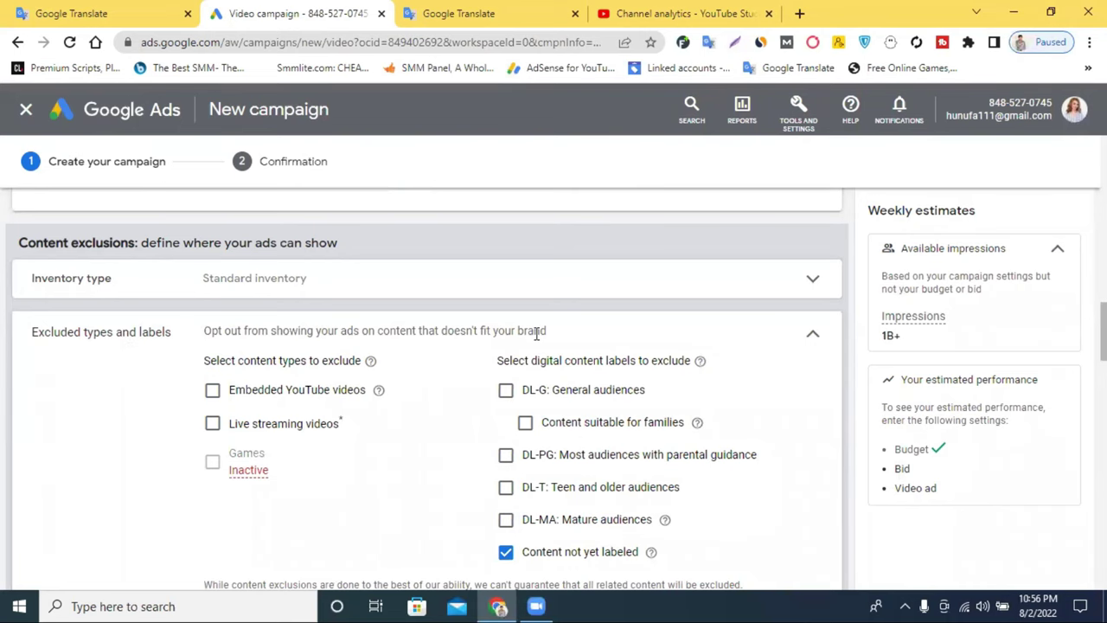
pyautogui.scroll(-1, 723, 345)
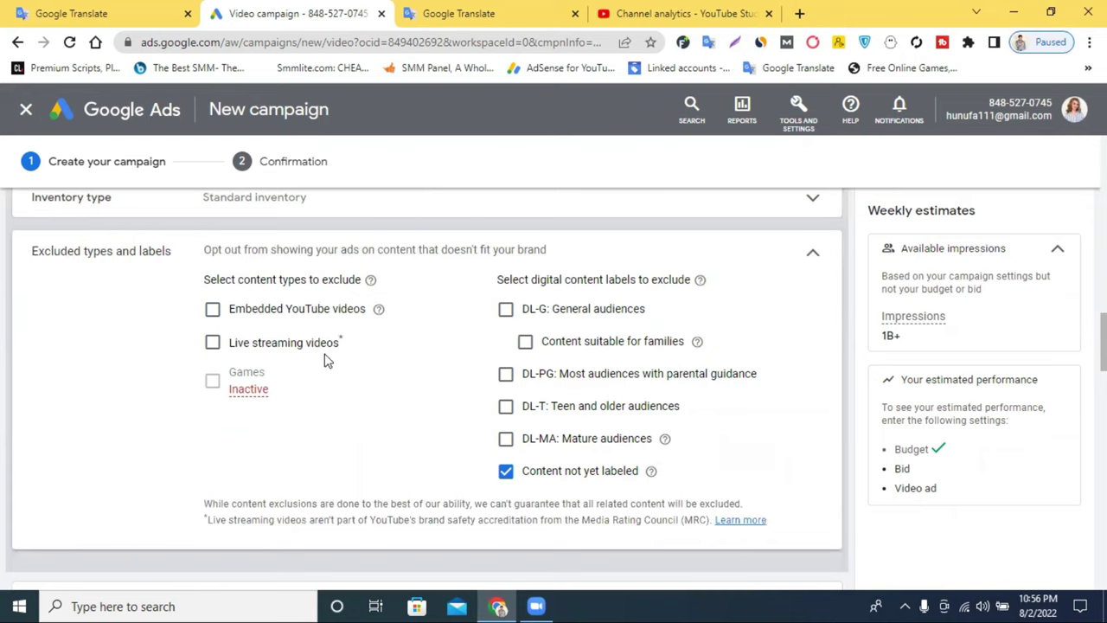
pyautogui.click(212, 344)
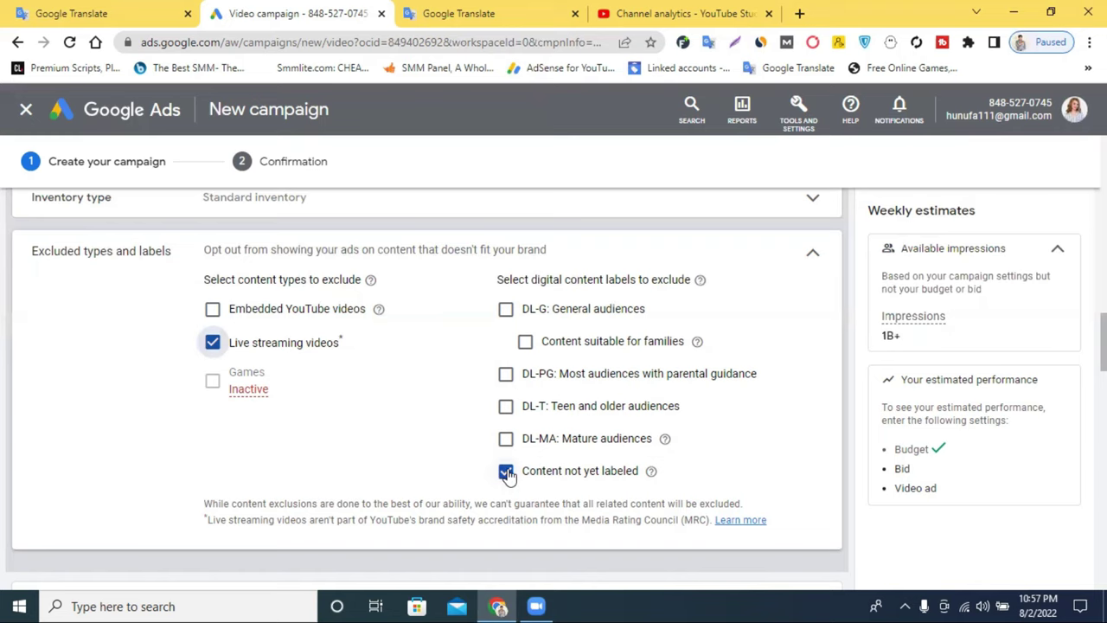
pyautogui.scroll(-1, 672, 300)
pyautogui.scroll(2, 798, 306)
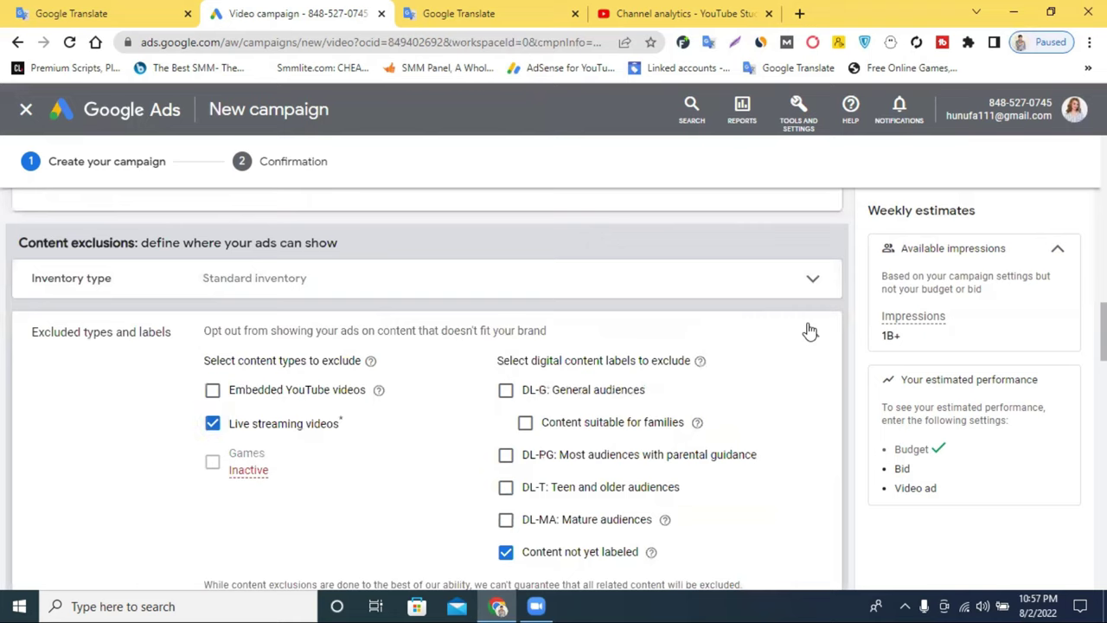
pyautogui.click(809, 331)
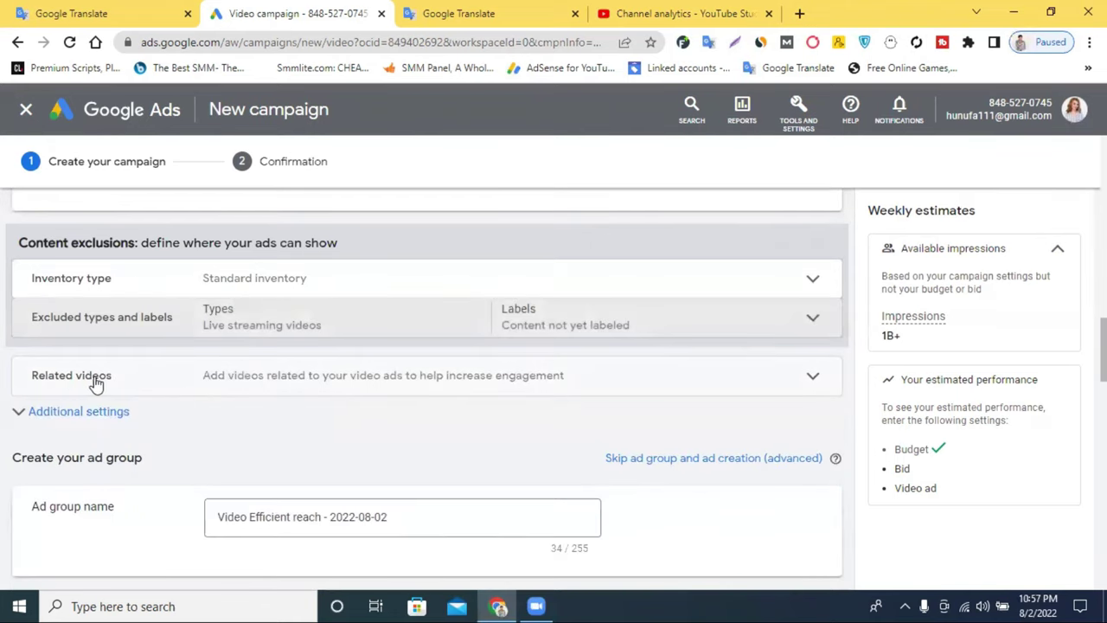
# - Expand the related videos section to view its option, and collapse it without adding any videos
pyautogui.click(252, 380)
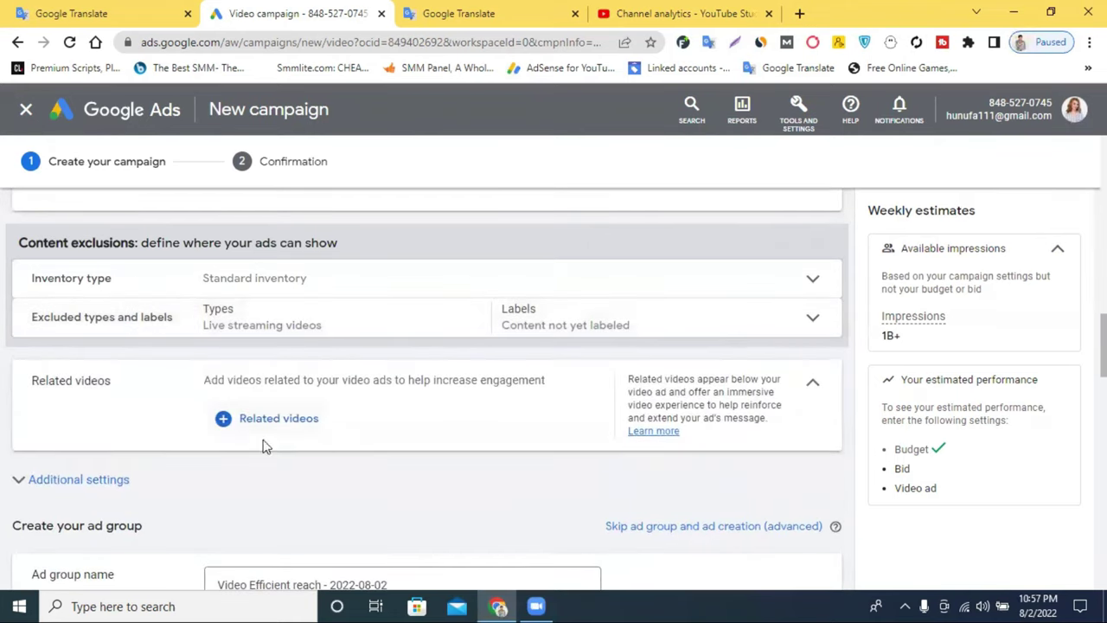
pyautogui.click(814, 387)
pyautogui.scroll(-1, 597, 396)
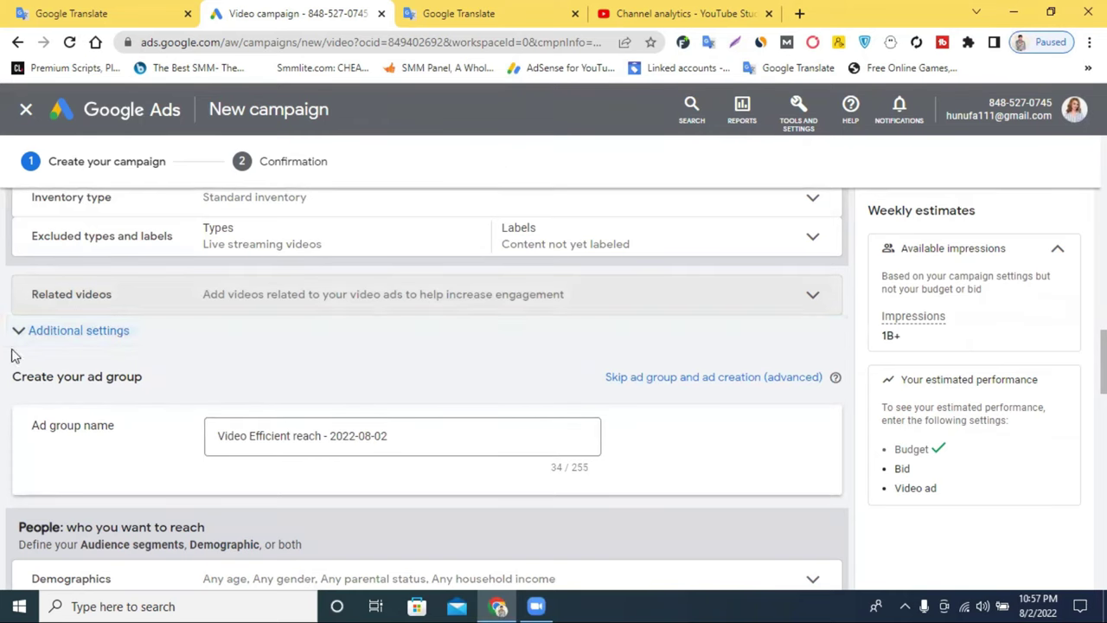
# - Expand the campaign's additional settings and open the device options
pyautogui.click(82, 330)
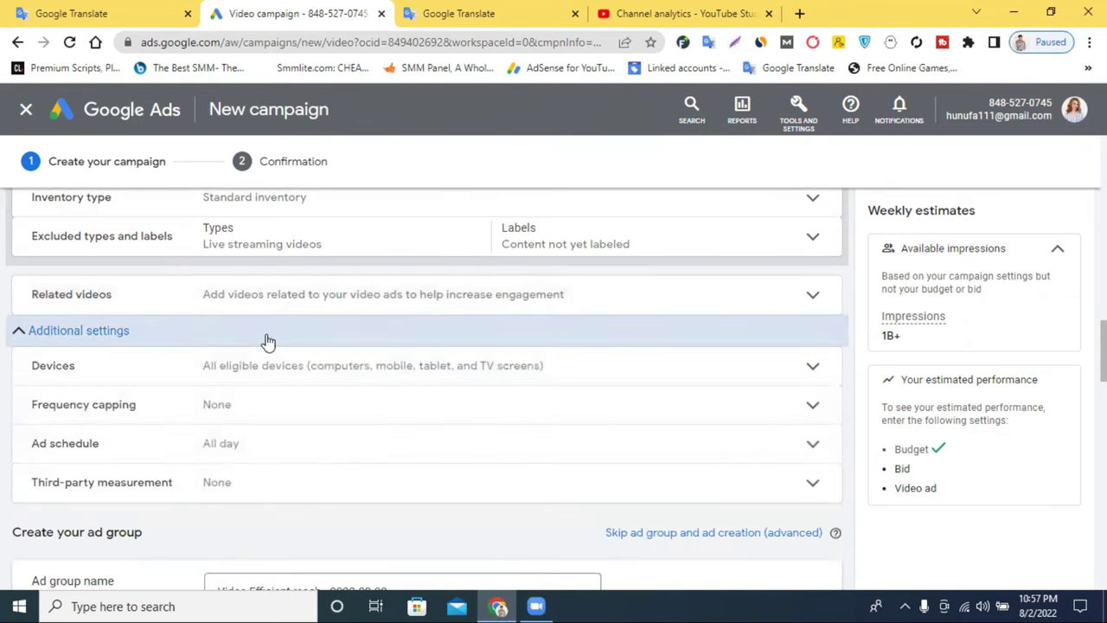
pyautogui.click(146, 375)
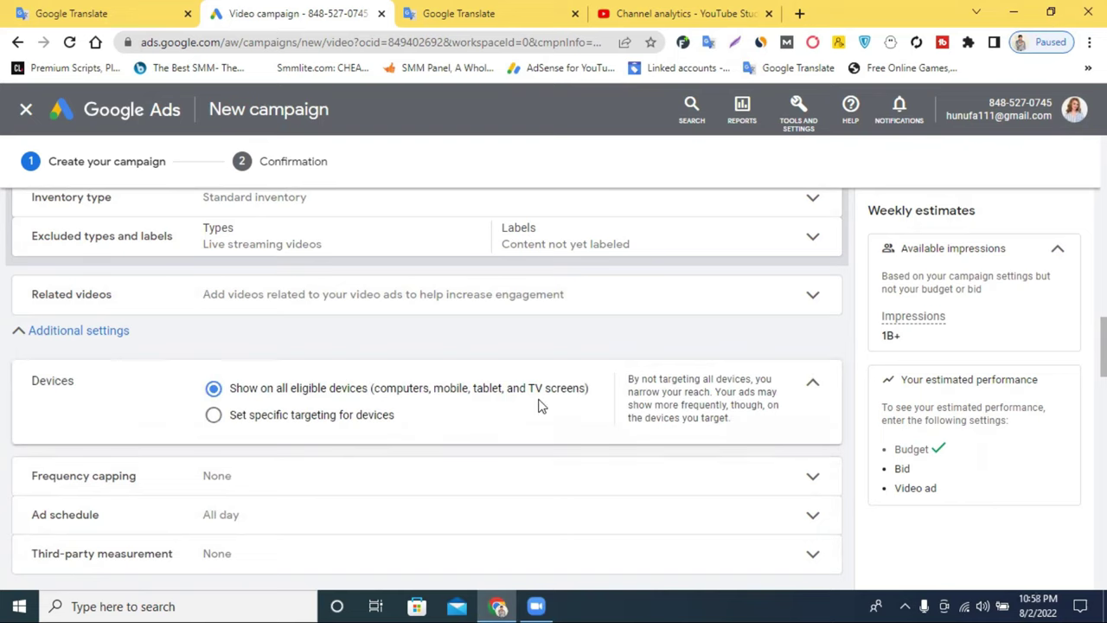
# - Try specific device targeting by clearing and reselecting Computers, Mobile phones and Tablets, and switch back to all eligible devices
pyautogui.click(260, 421)
pyautogui.scroll(-2, 415, 395)
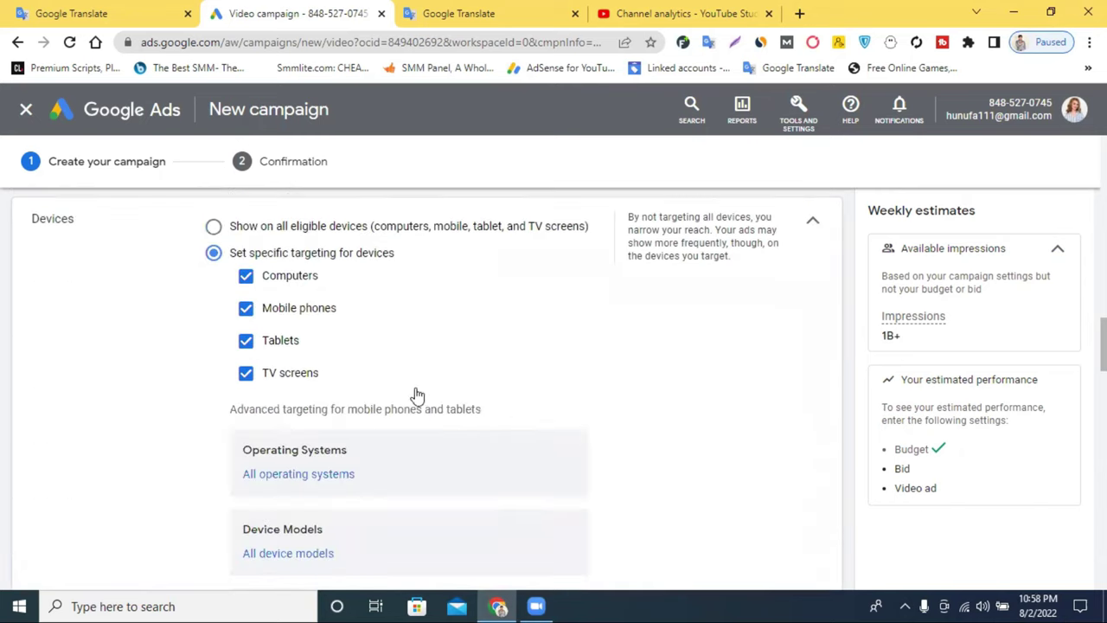
pyautogui.click(247, 279)
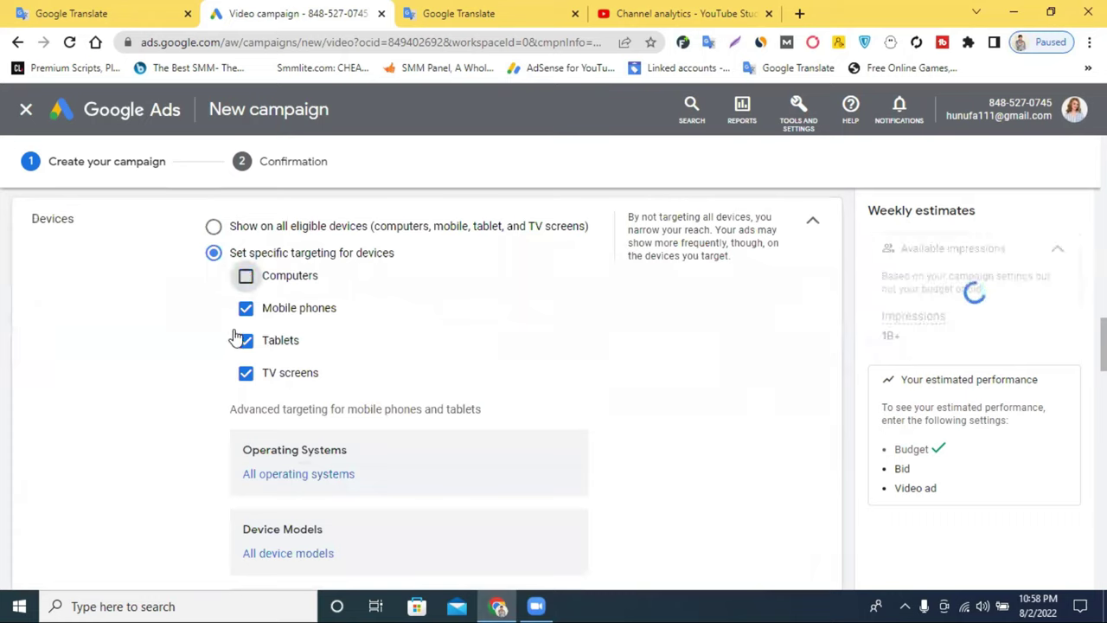
pyautogui.click(247, 310)
pyautogui.click(247, 340)
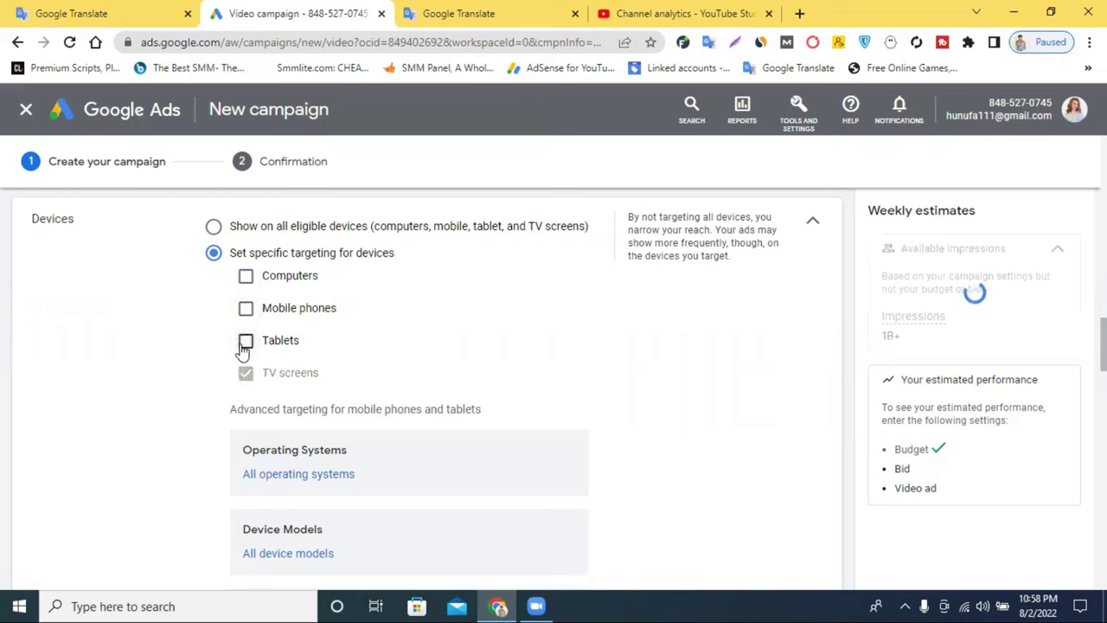
pyautogui.click(246, 341)
pyautogui.click(246, 309)
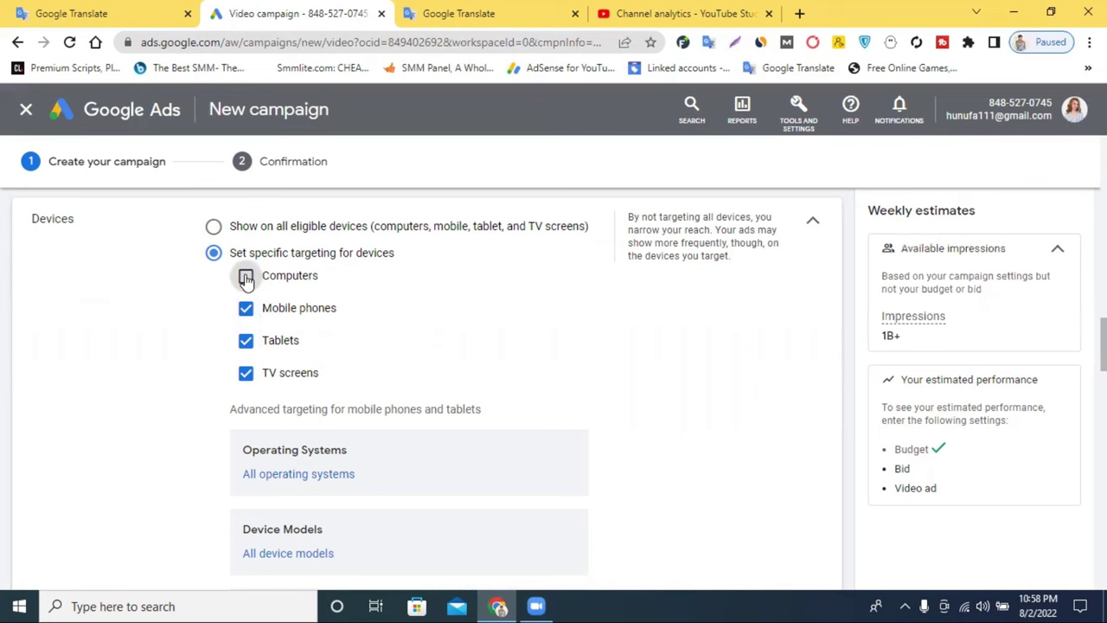
pyautogui.click(245, 276)
pyautogui.click(212, 226)
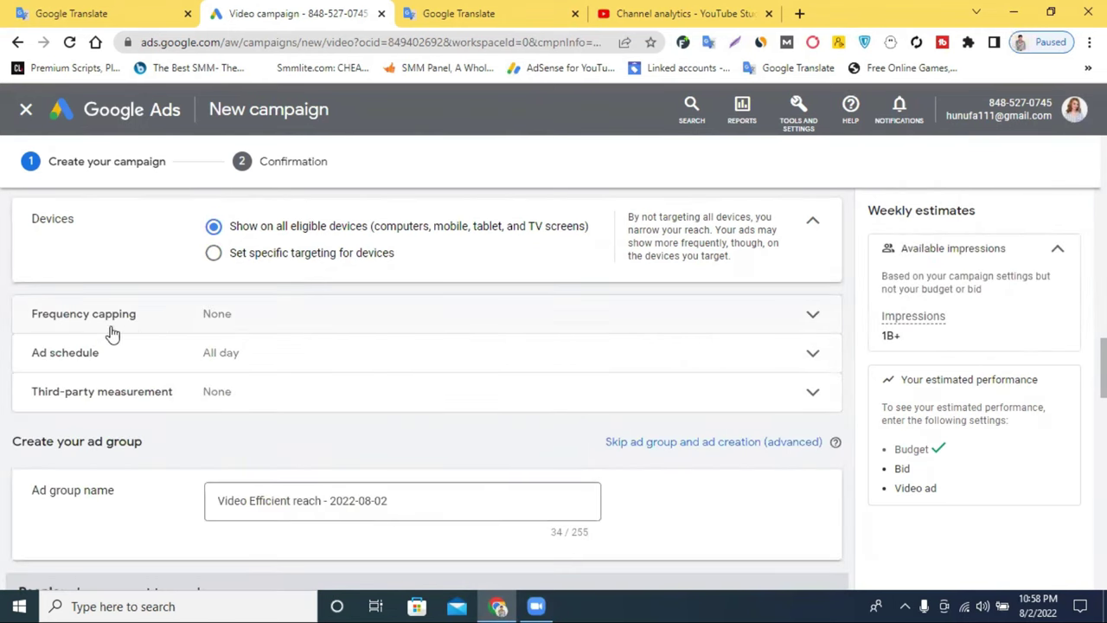
# - Cap the impression frequency at 2 impressions per day, and collapse the frequency capping section
pyautogui.click(334, 323)
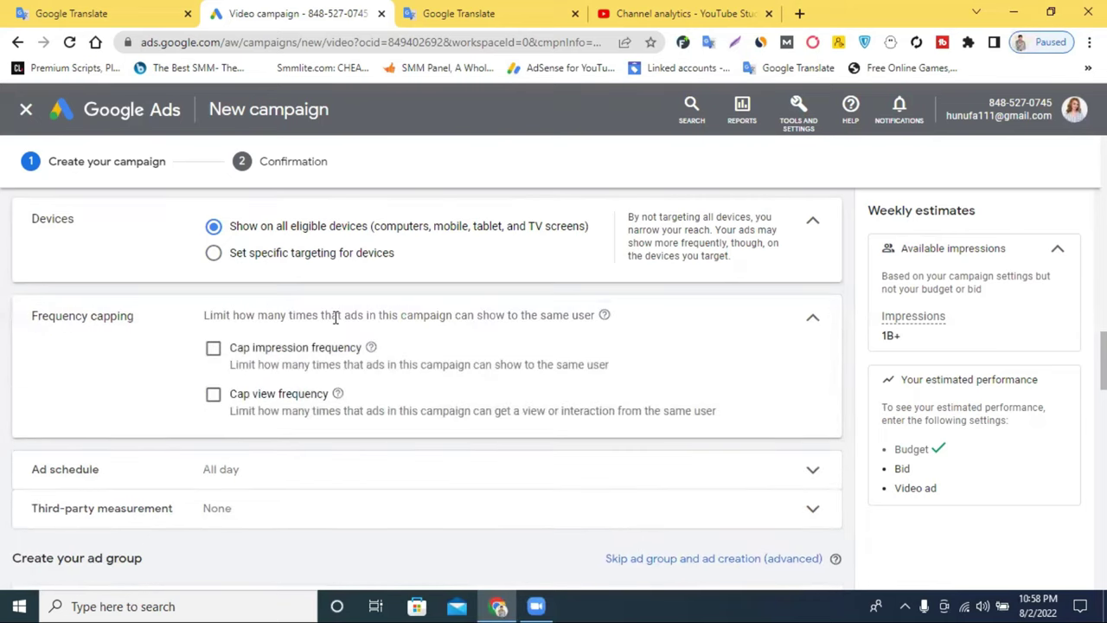
pyautogui.click(212, 350)
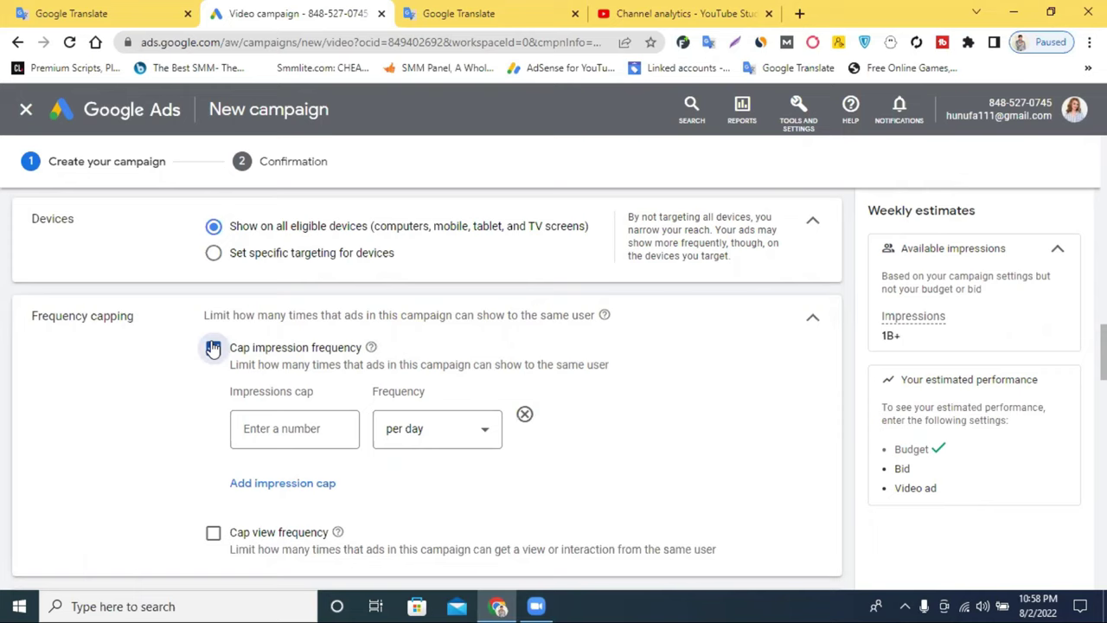
pyautogui.click(213, 348)
pyautogui.click(249, 425)
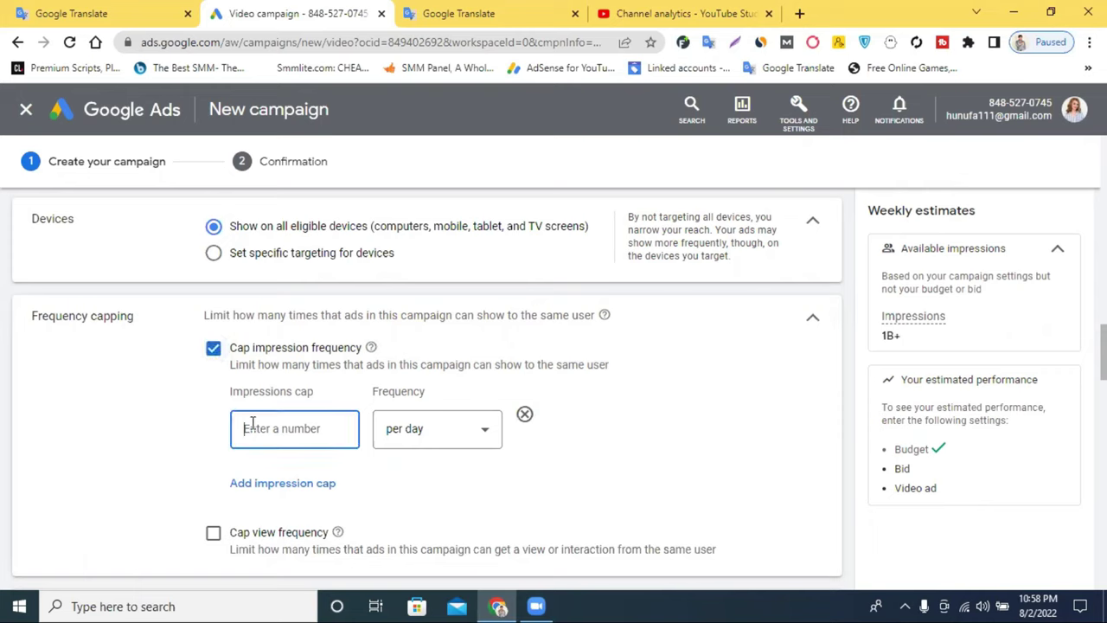
pyautogui.write('2')
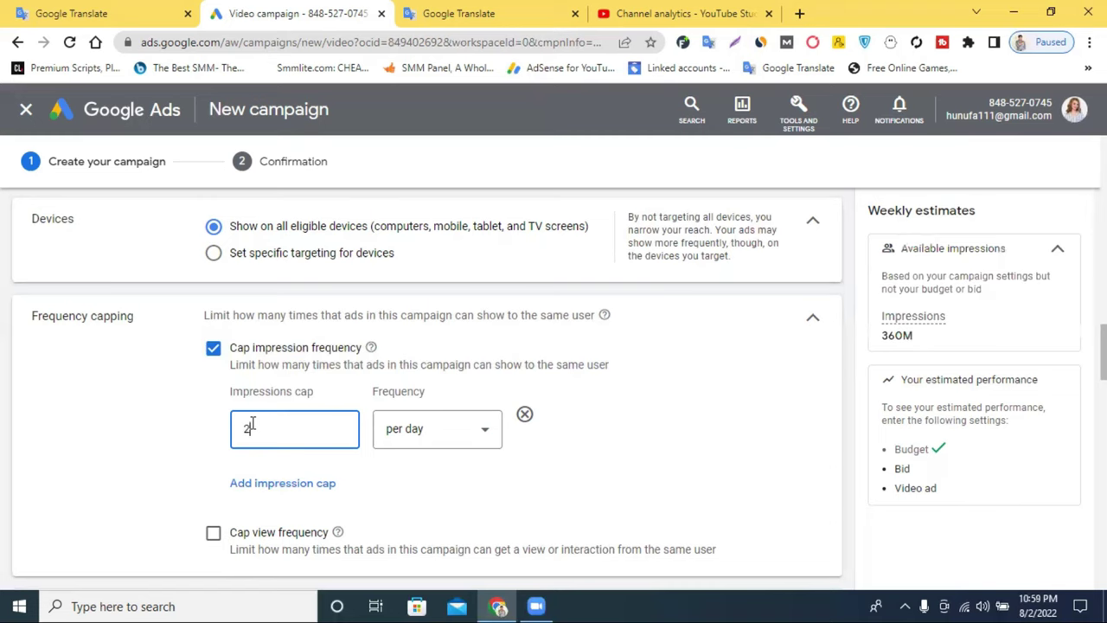
pyautogui.click(813, 318)
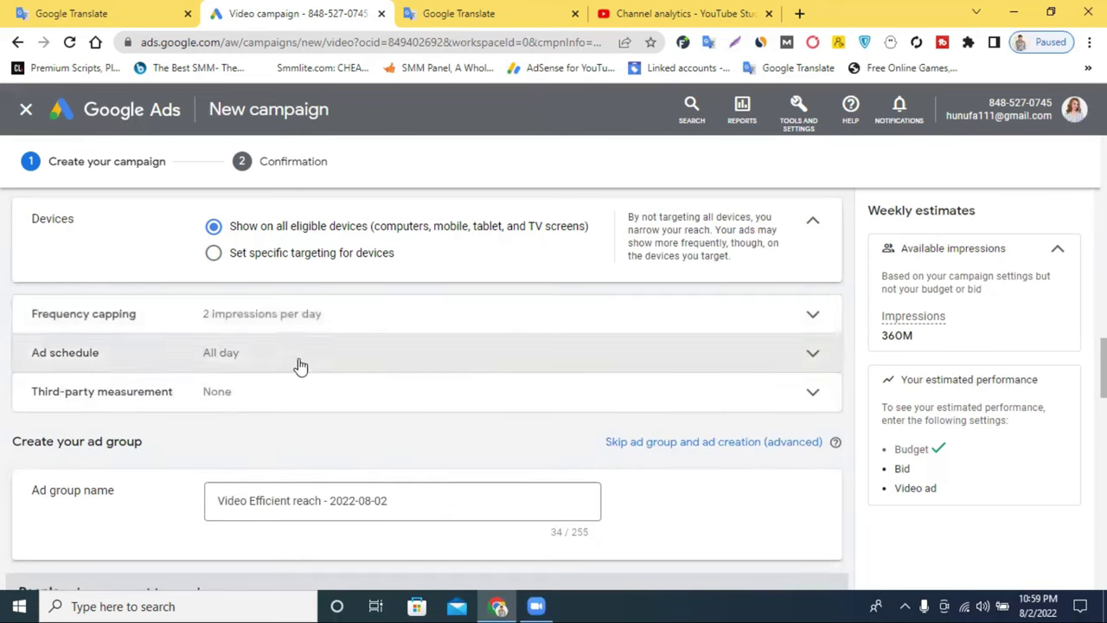
# - Expand the ad schedule to view its day and time settings, and collapse it
pyautogui.click(299, 365)
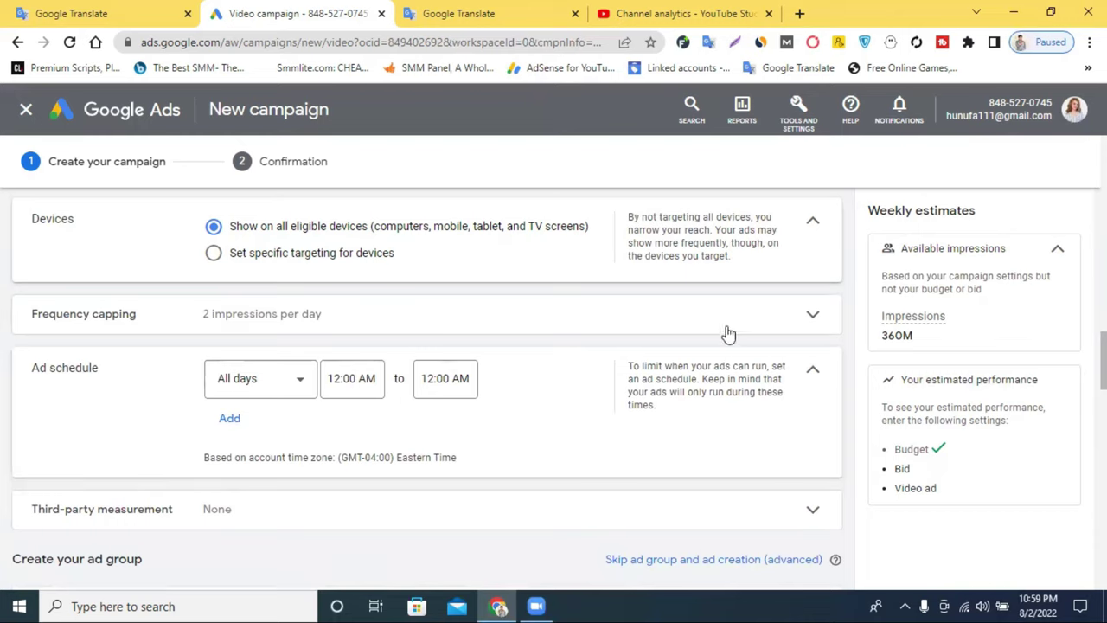
pyautogui.click(812, 372)
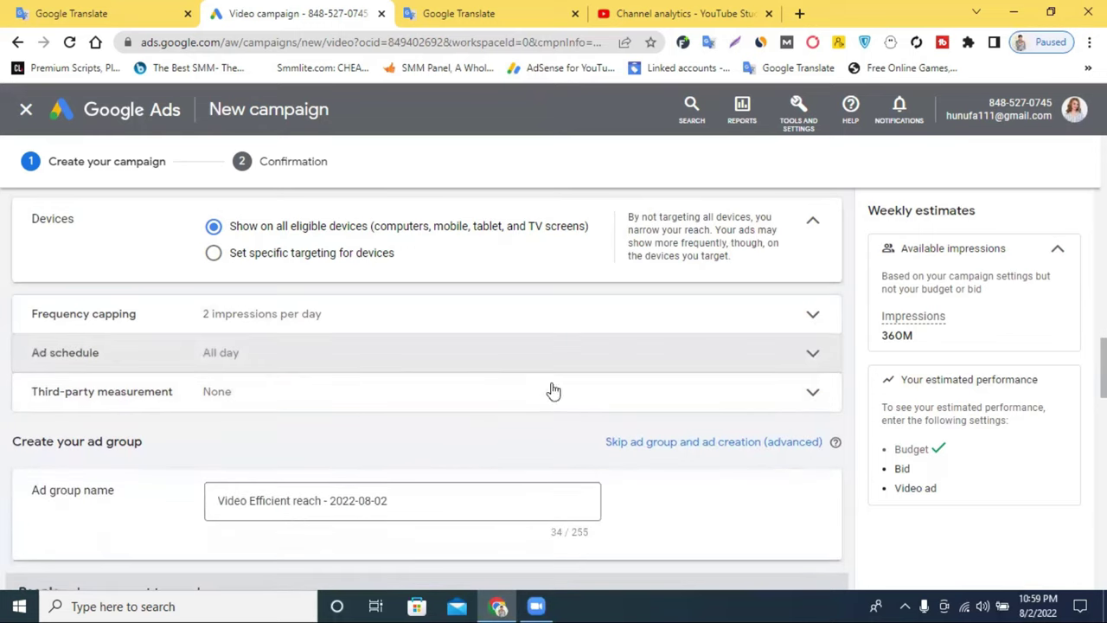
# - Expand third-party measurement to view its vendor options, and collapse it
pyautogui.click(319, 395)
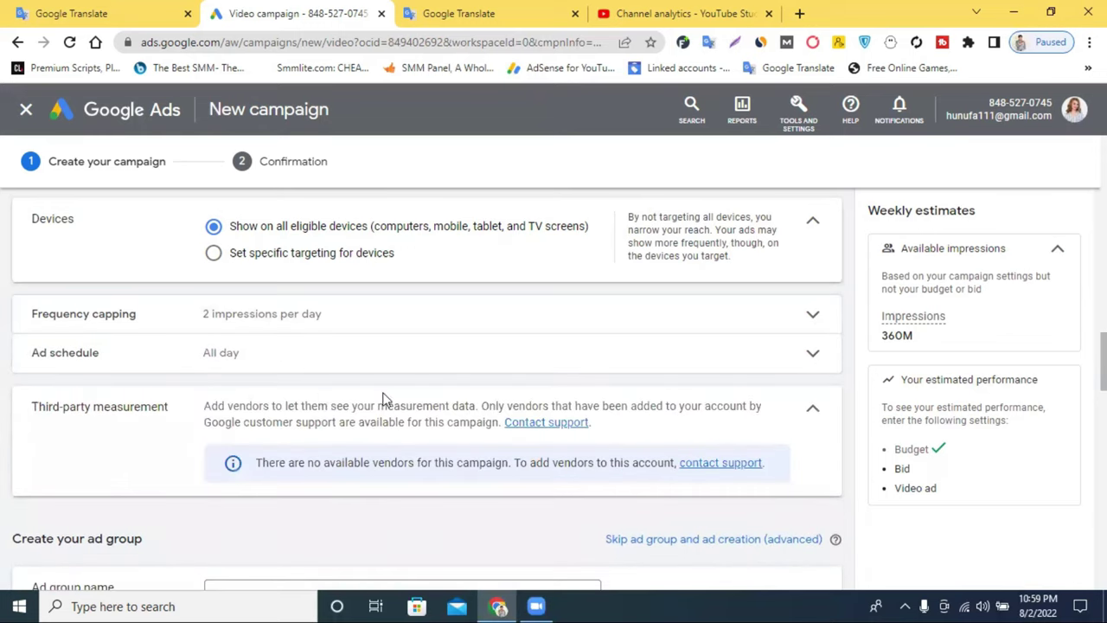
pyautogui.click(819, 414)
# - Replace the word "Efficient" in the ad group name with "ads"
pyautogui.scroll(-1, 401, 414)
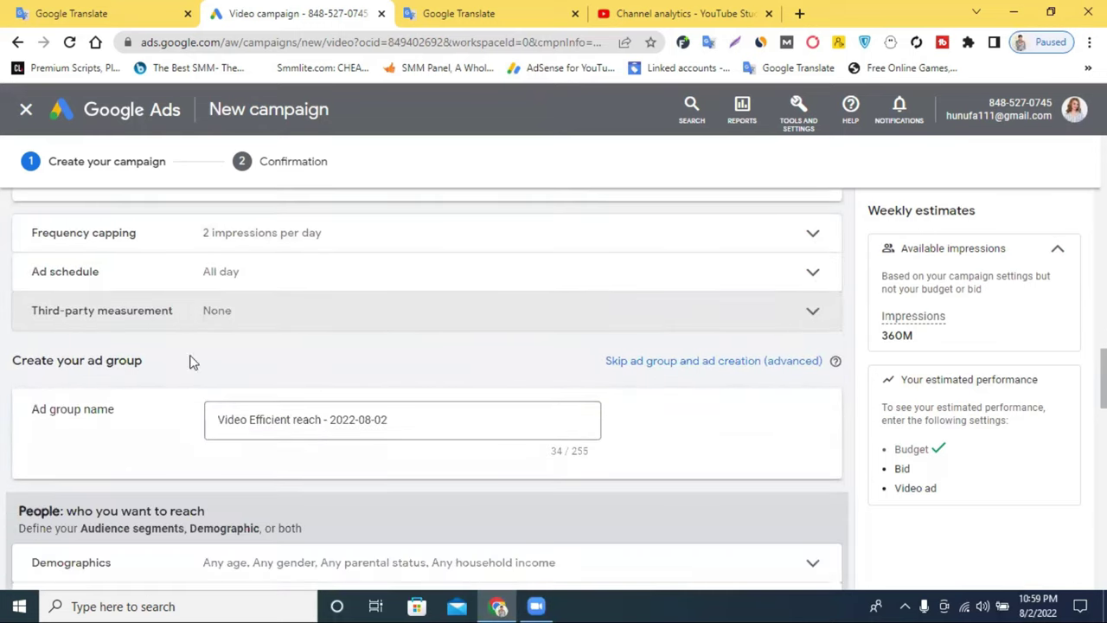
pyautogui.scroll(-1, 487, 400)
pyautogui.click(269, 260)
pyautogui.doubleClick(270, 258)
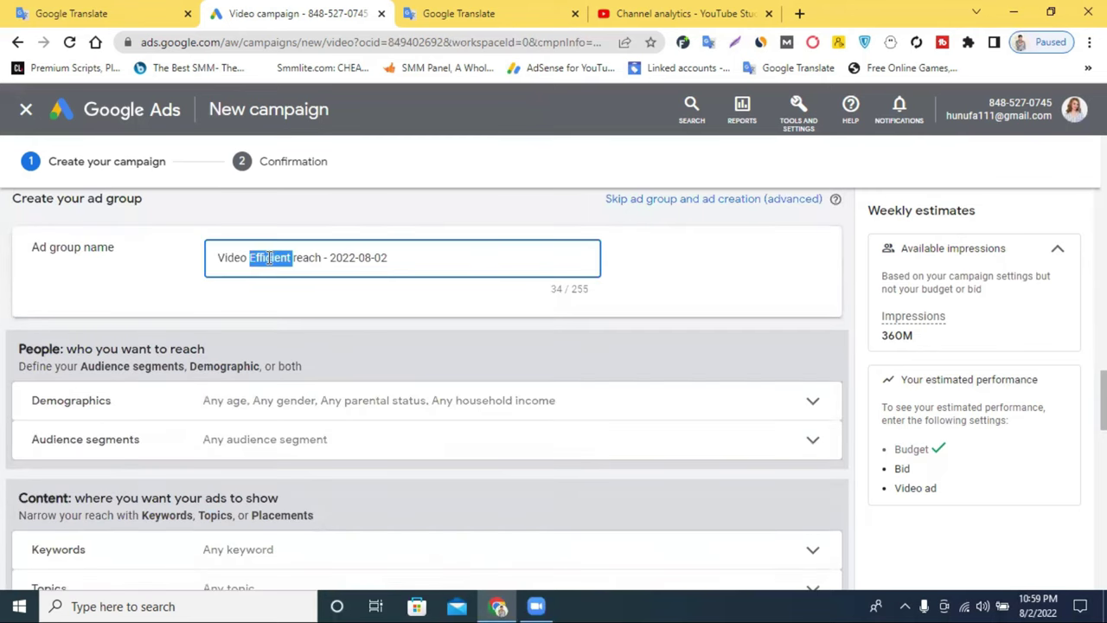
pyautogui.write('ads')
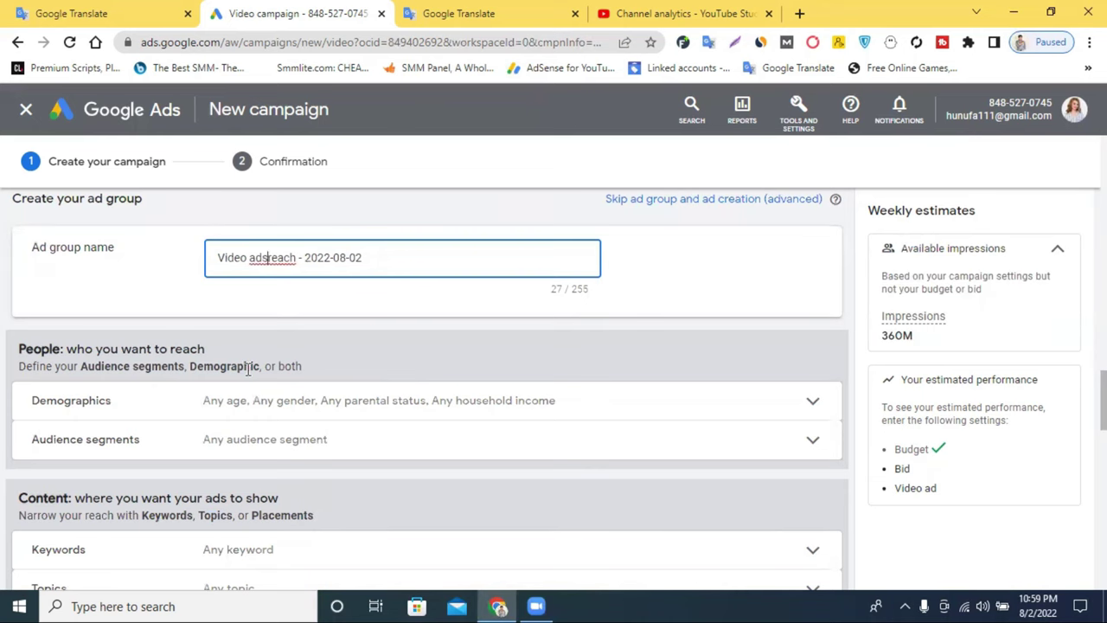
# - Expand the ad group's demographics and look over the gender, age, parental status and household income options
pyautogui.scroll(-1, 715, 302)
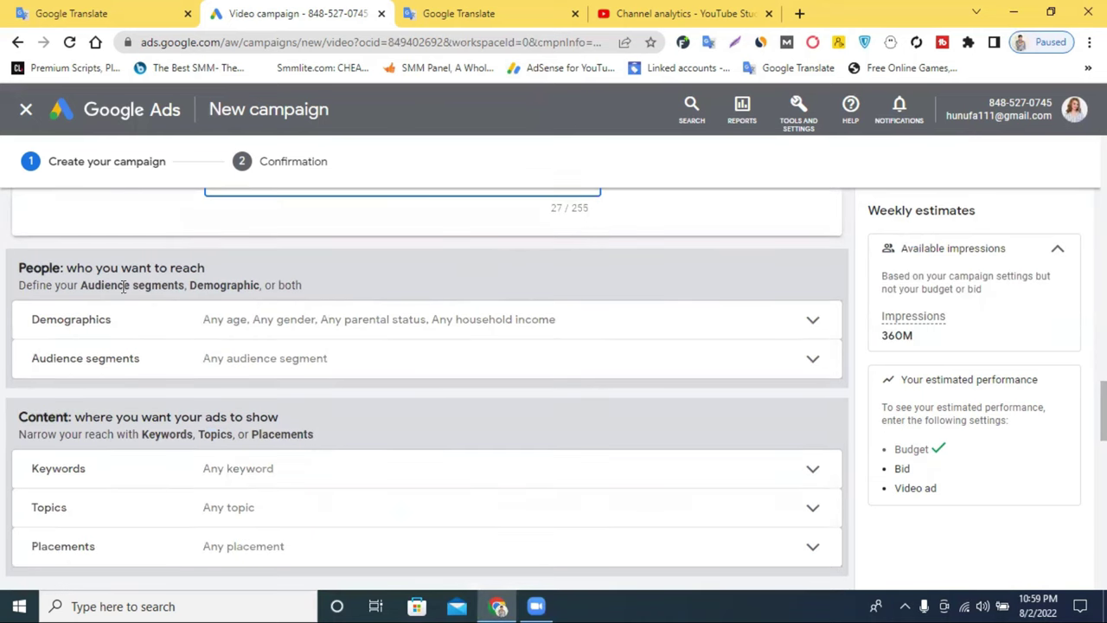
pyautogui.click(424, 320)
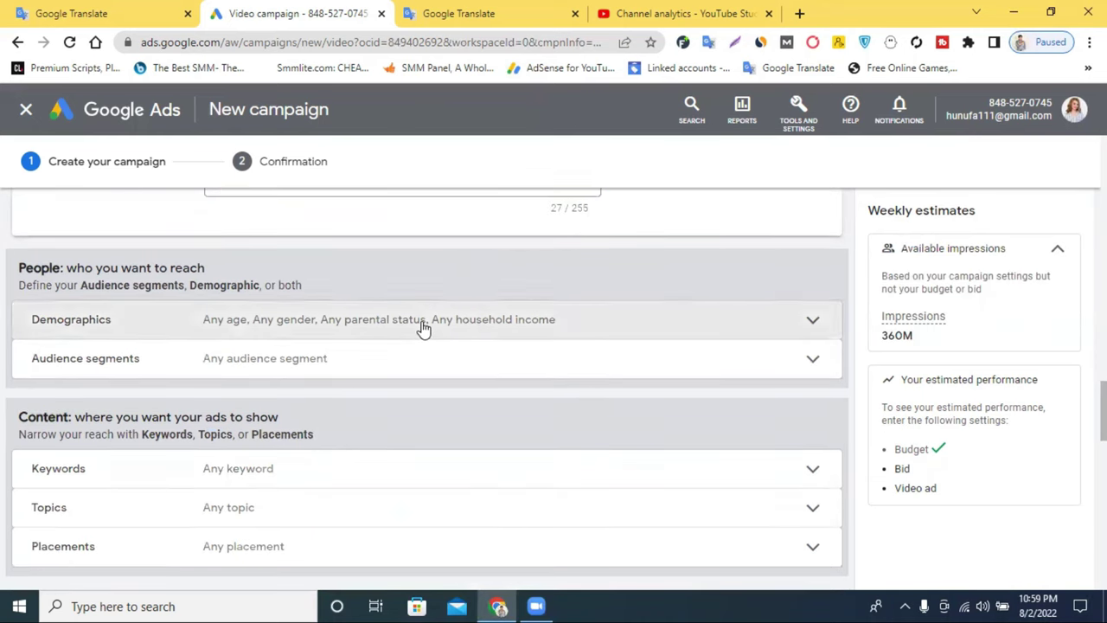
pyautogui.scroll(-2, 424, 329)
pyautogui.scroll(2, 423, 328)
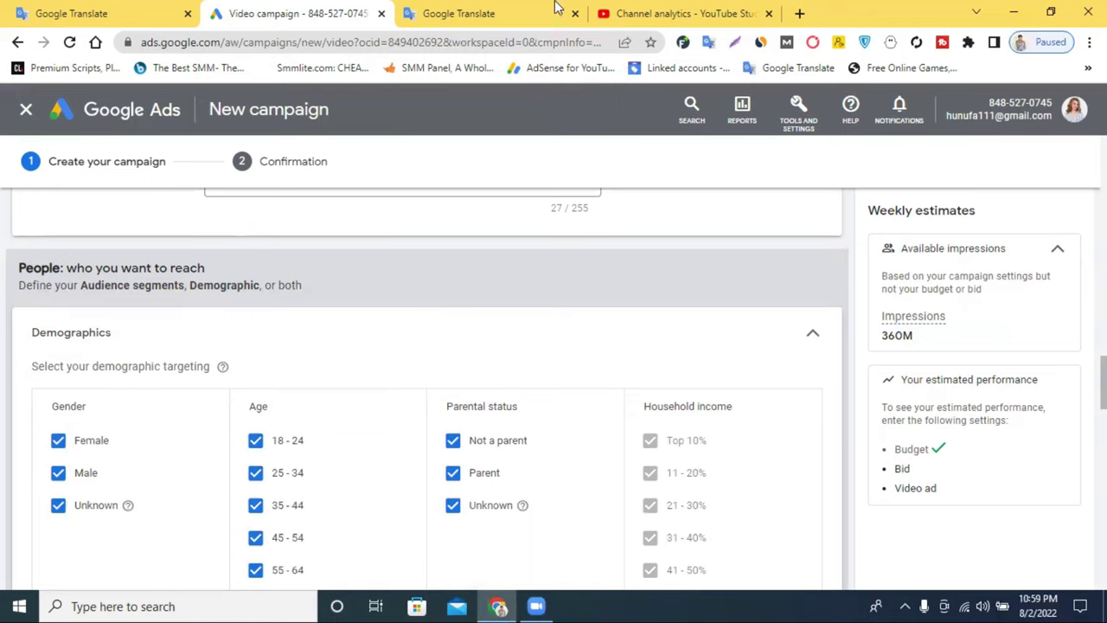
# - Switch to YouTube Studio and examine the channel's audience analytics, including geographies, subtitle languages, and viewers' age and gender
pyautogui.click(696, 13)
pyautogui.scroll(5, 540, 361)
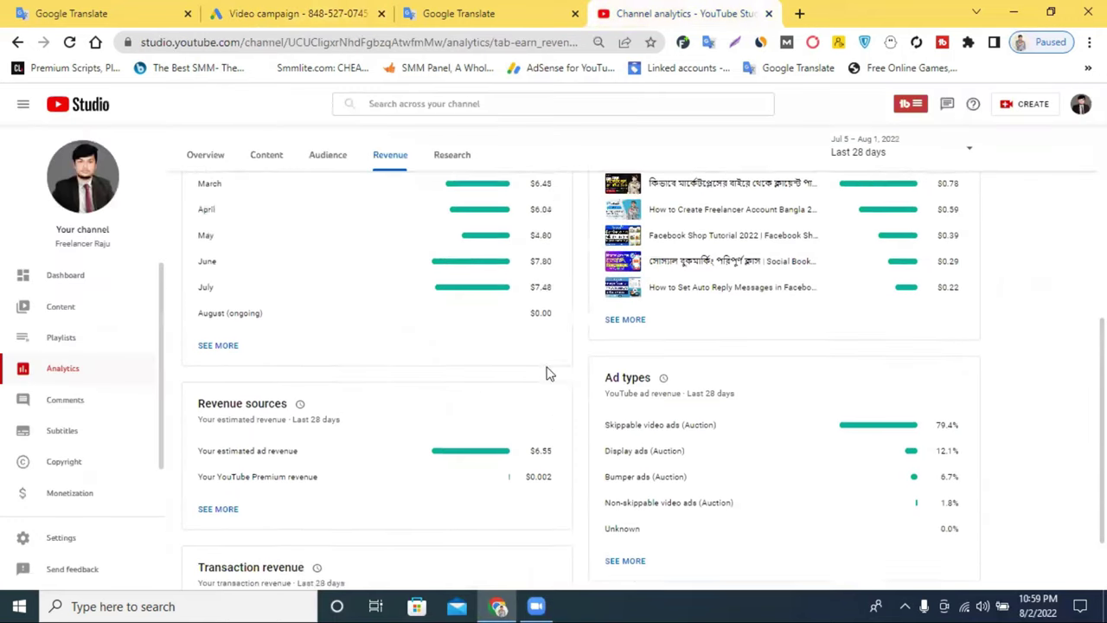
pyautogui.click(328, 156)
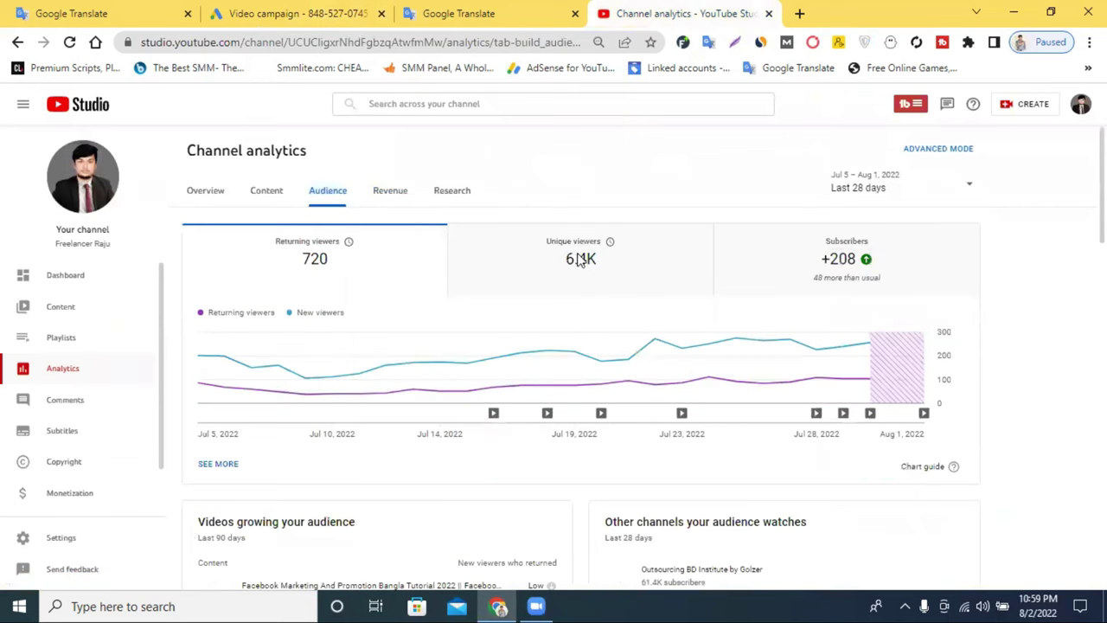
pyautogui.scroll(-4, 588, 282)
pyautogui.scroll(-5, 589, 282)
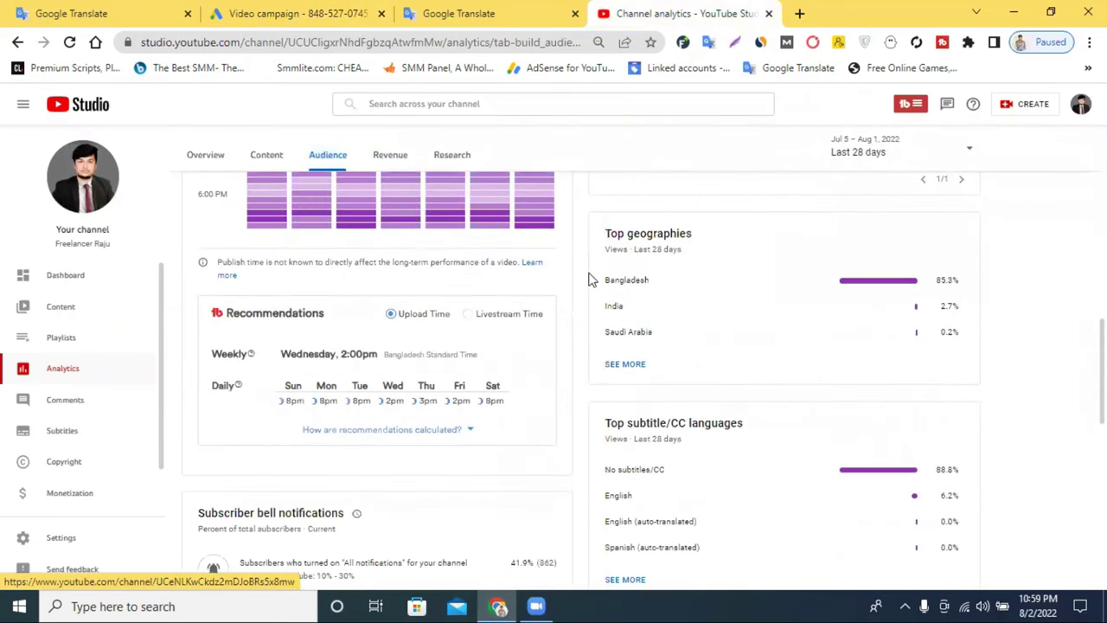
pyautogui.scroll(-2, 588, 279)
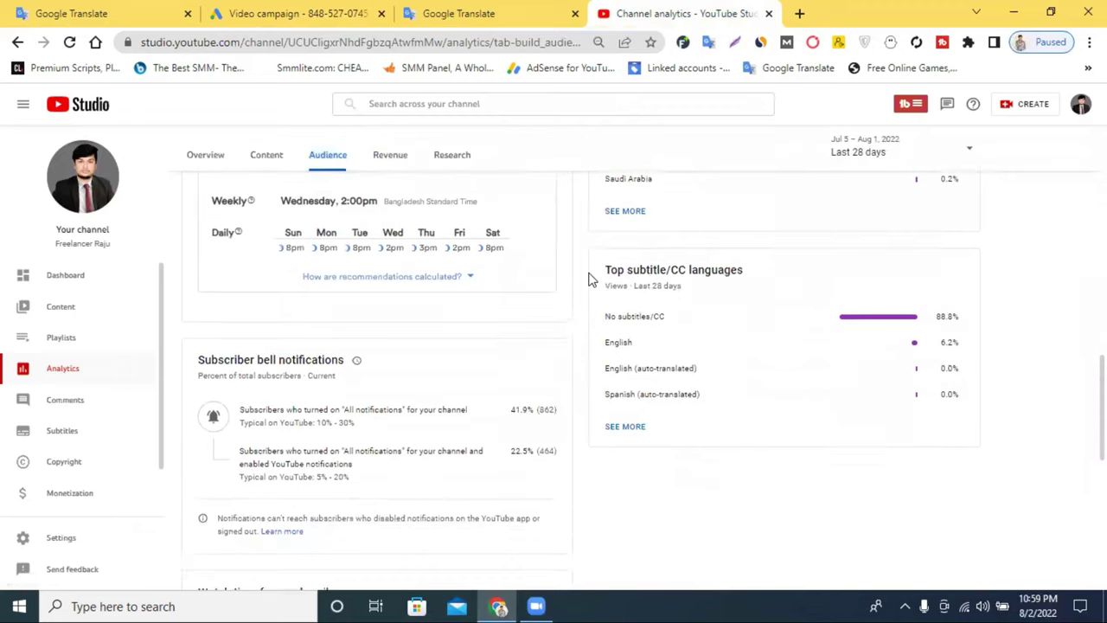
pyautogui.scroll(2, 588, 279)
pyautogui.scroll(2, 588, 279)
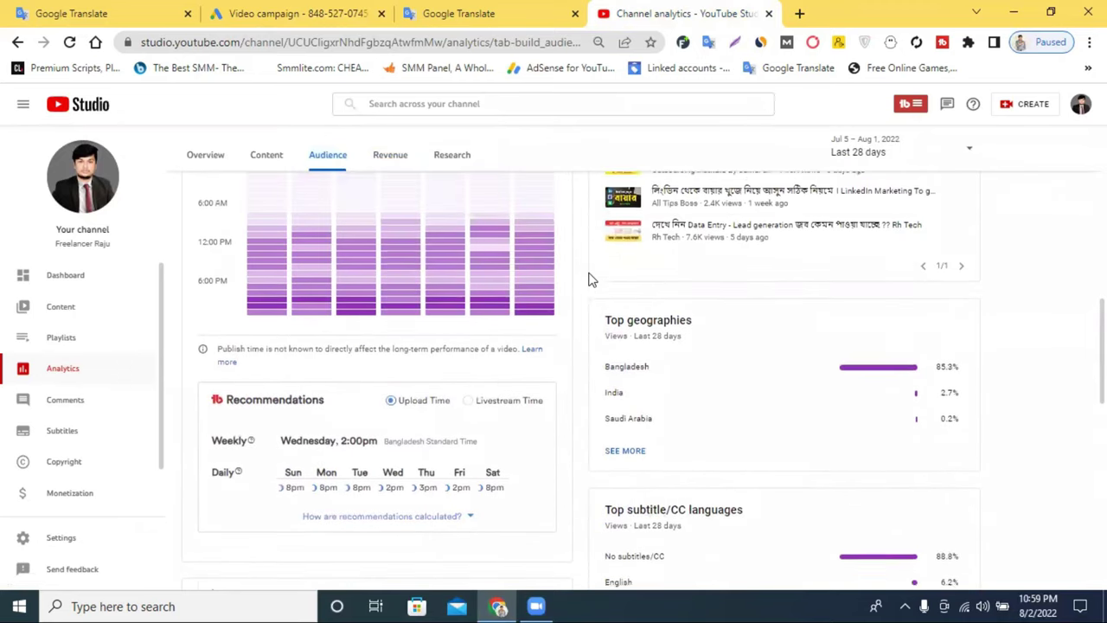
pyautogui.scroll(-5, 589, 280)
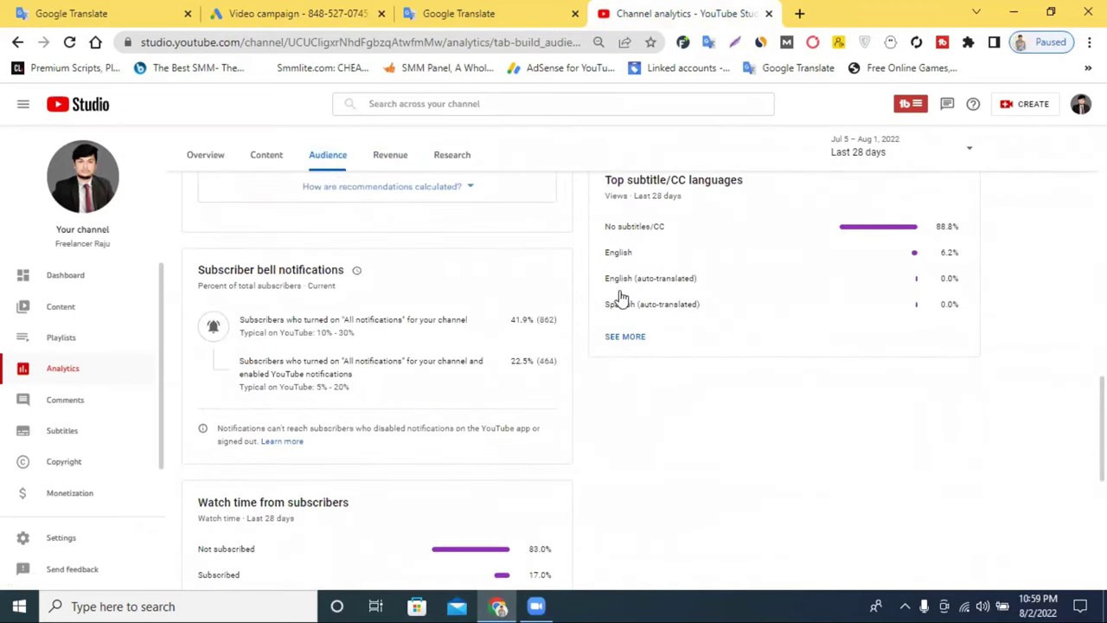
pyautogui.scroll(-3, 456, 407)
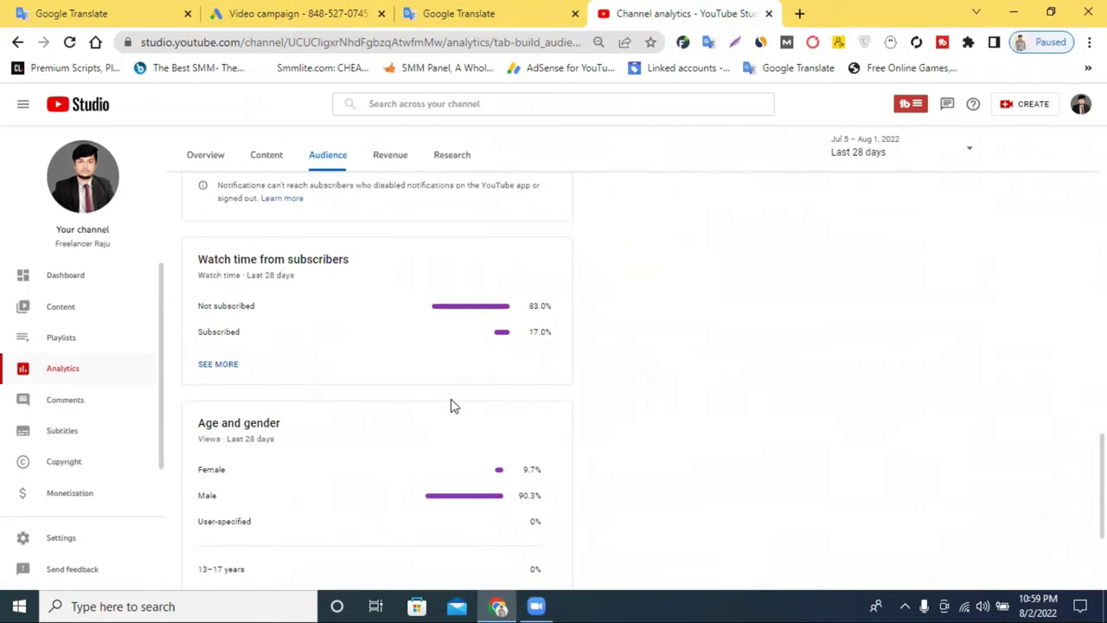
pyautogui.scroll(-2, 455, 406)
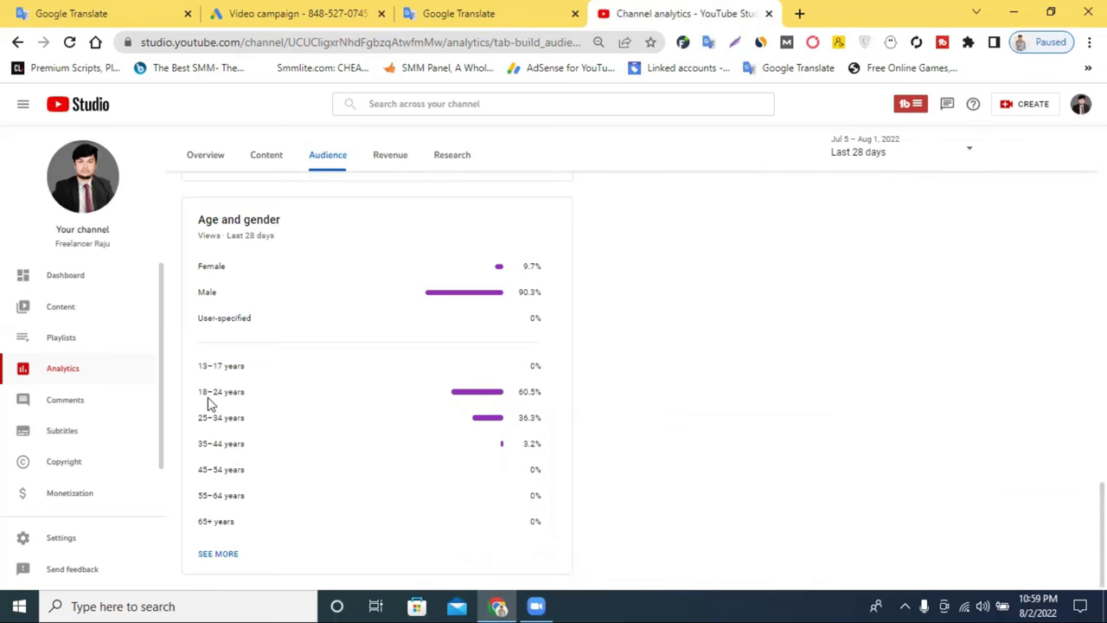
# - Back in Google Ads, try excluding ages 45 - 54, 55 - 64 and 65+, reselect all three, and collapse demographics
pyautogui.click(309, 10)
pyautogui.scroll(-2, 528, 360)
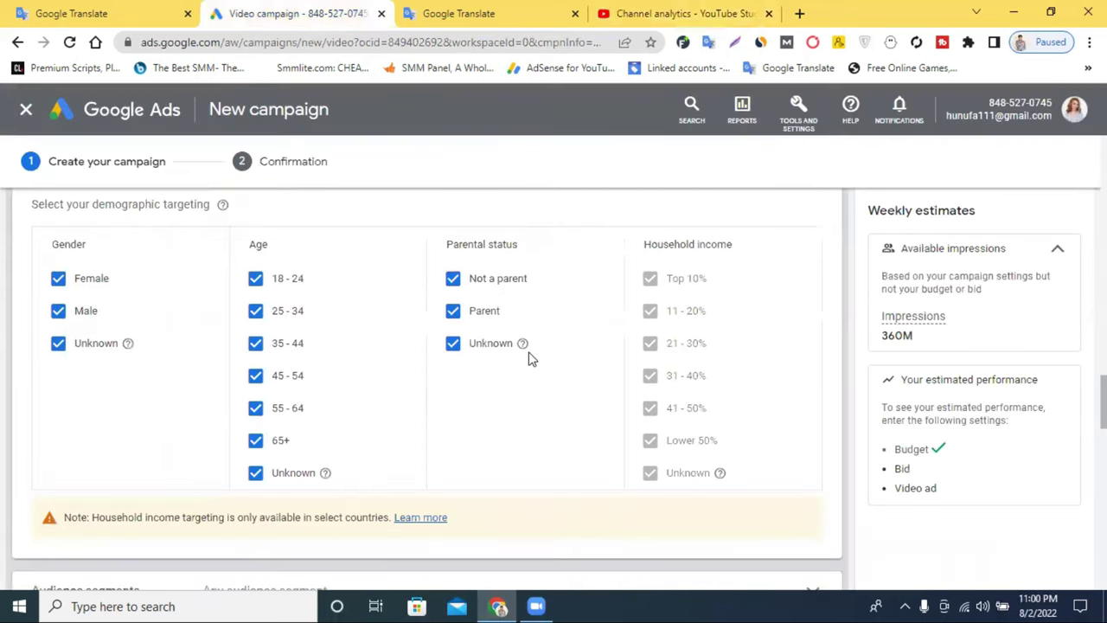
pyautogui.click(255, 441)
pyautogui.click(256, 408)
pyautogui.click(256, 378)
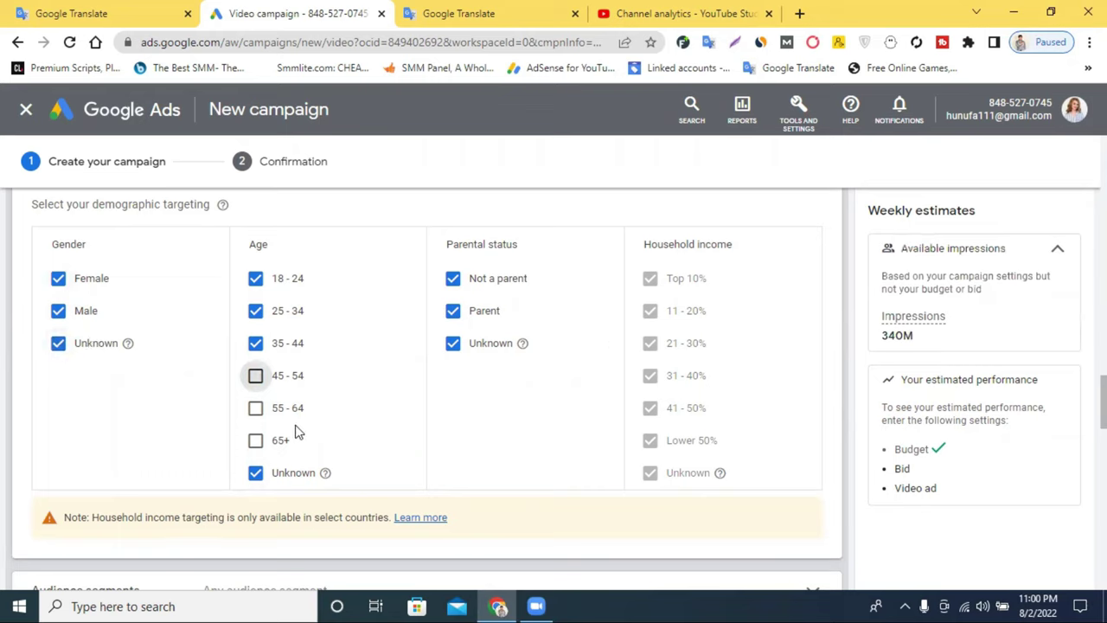
pyautogui.click(255, 375)
pyautogui.click(255, 408)
pyautogui.click(256, 440)
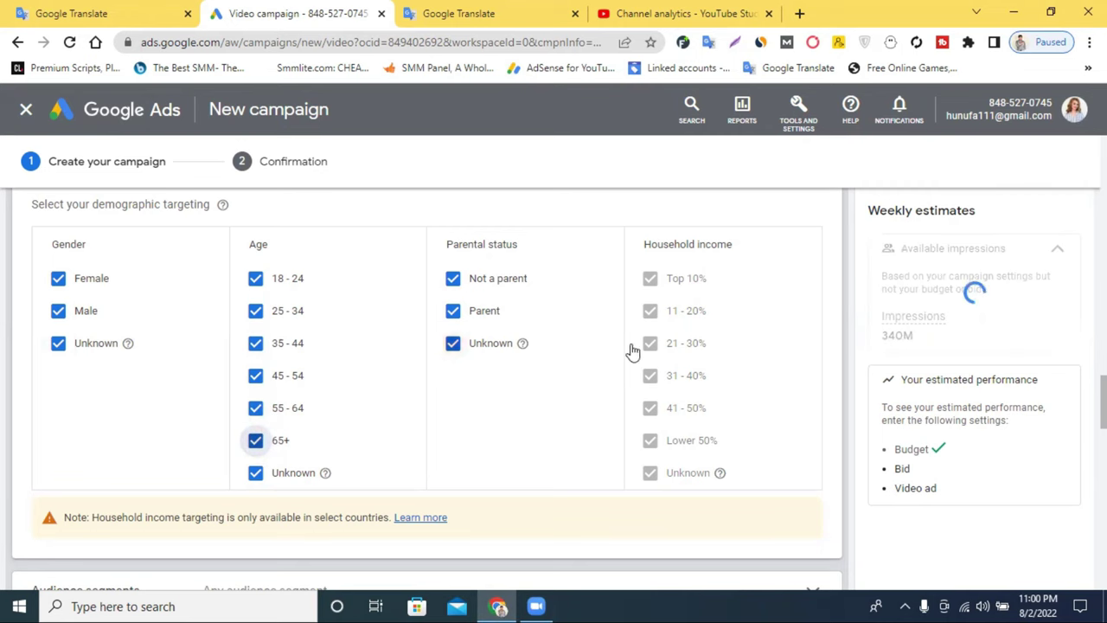
pyautogui.scroll(3, 675, 346)
pyautogui.click(806, 424)
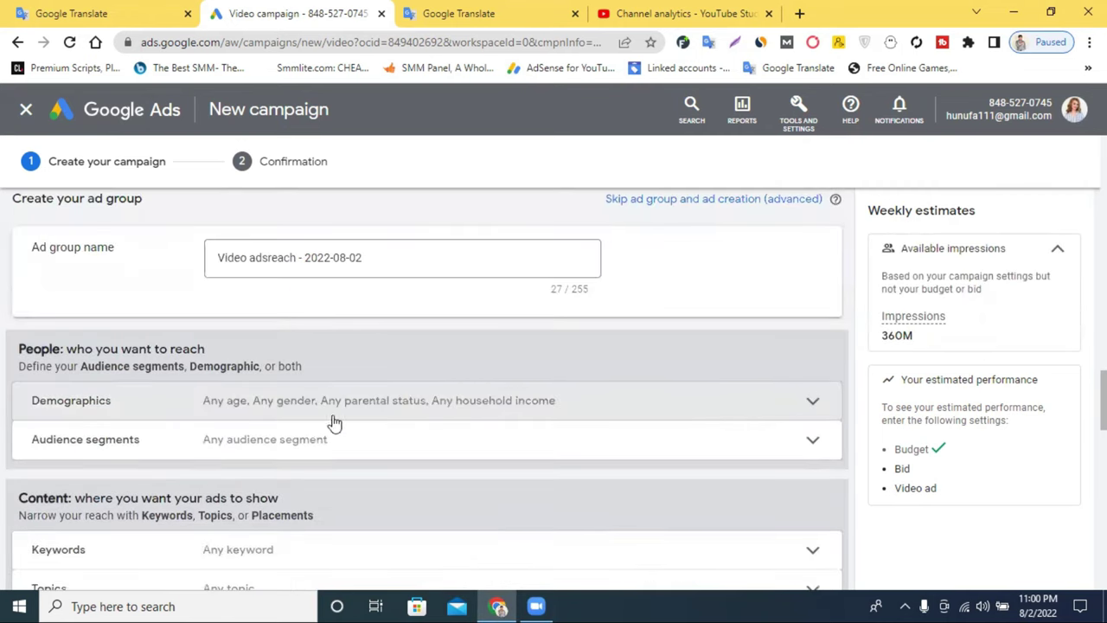
# - Expand audience segments to look over the suggested segments, and collapse the section
pyautogui.scroll(-1, 320, 420)
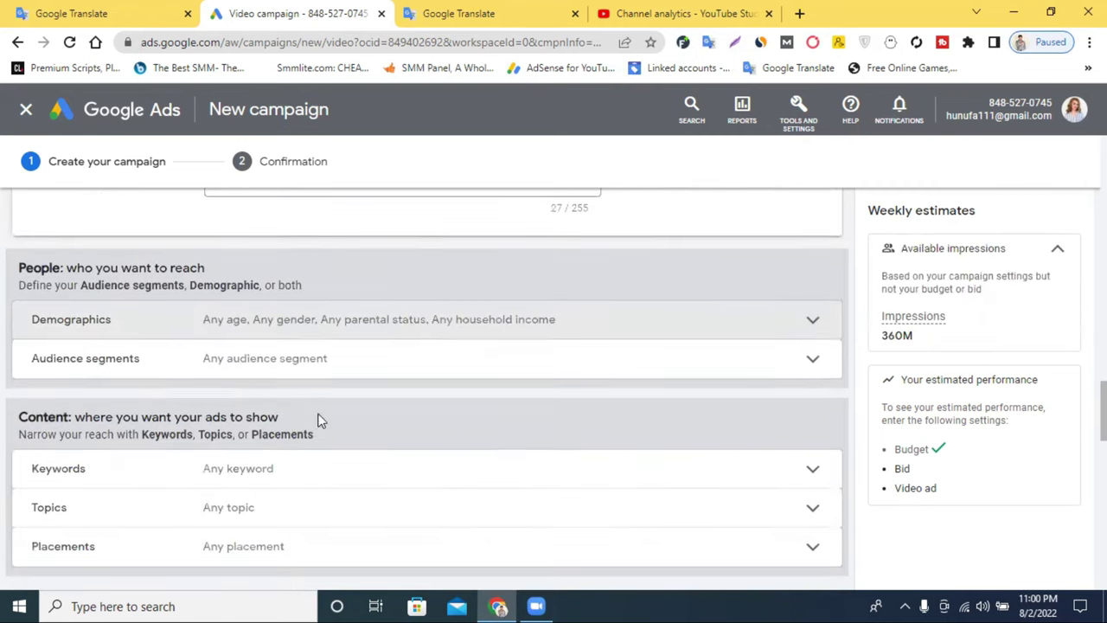
pyautogui.click(409, 361)
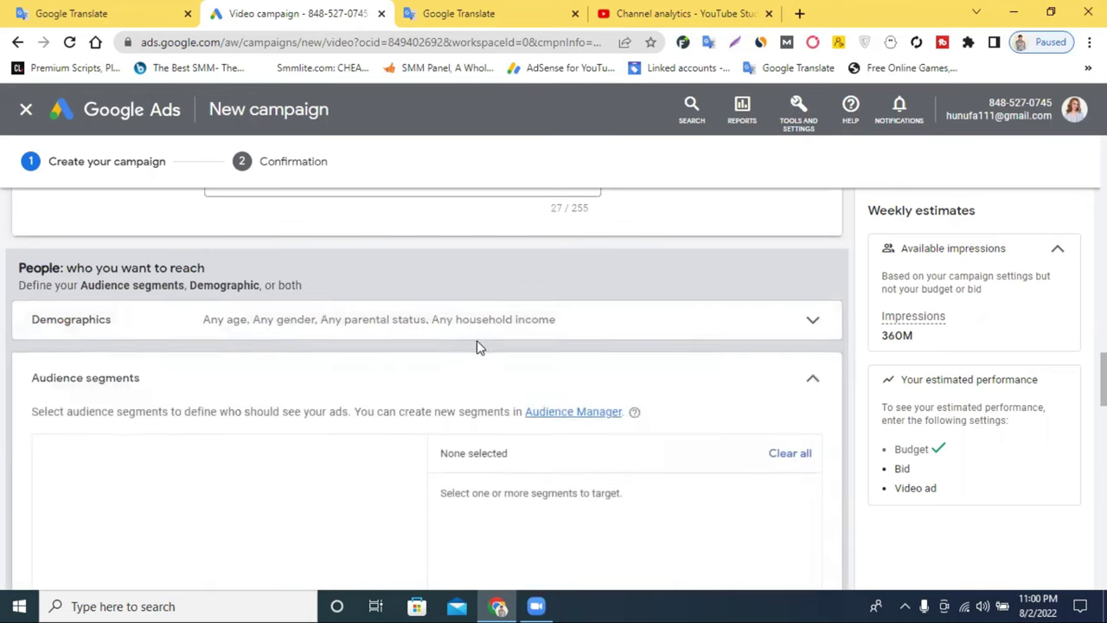
pyautogui.scroll(-1, 477, 346)
pyautogui.scroll(-2, 477, 346)
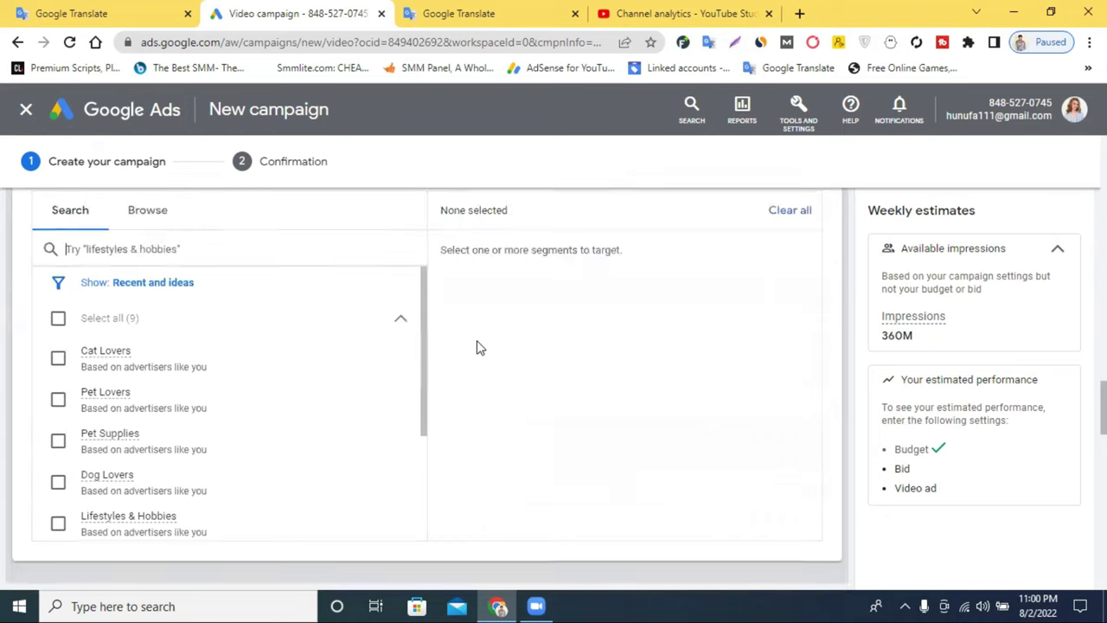
pyautogui.scroll(2, 477, 346)
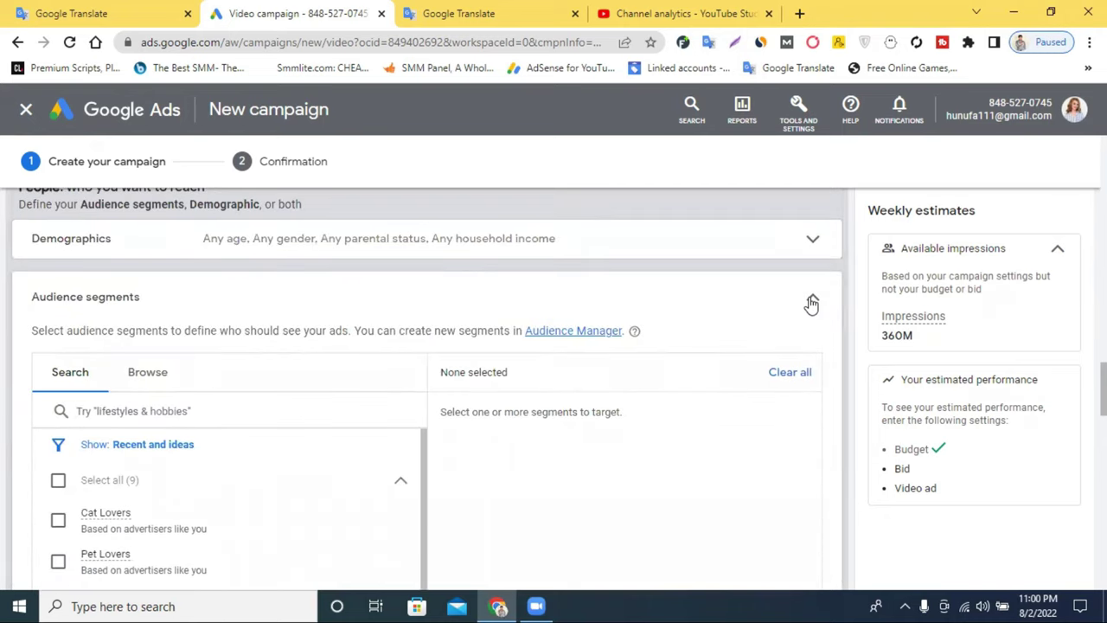
pyautogui.click(812, 299)
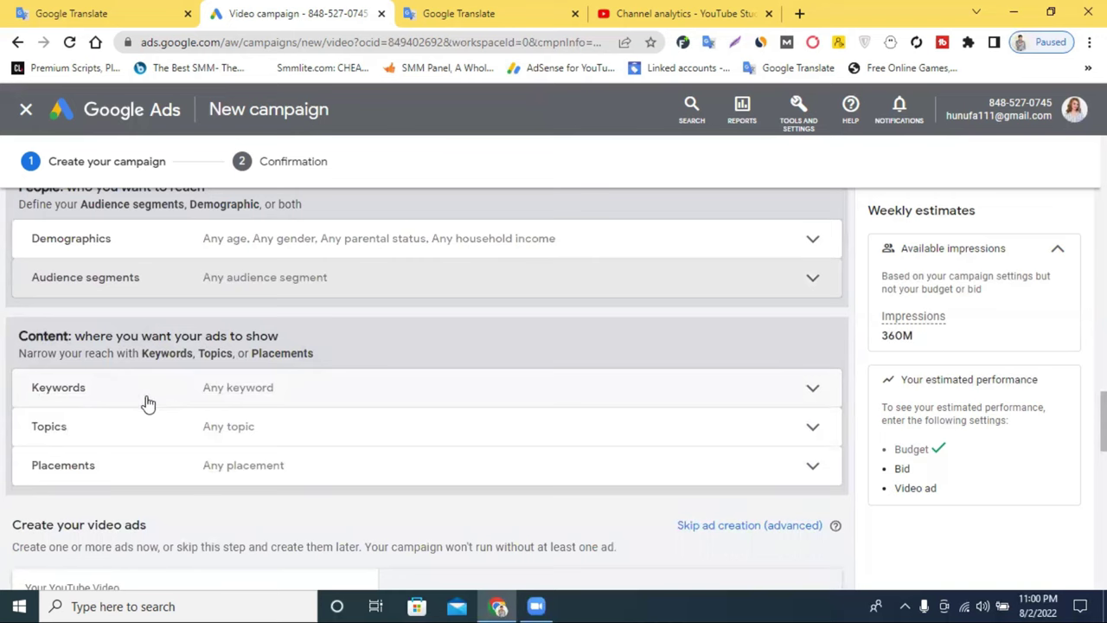
# - Expand keyword targeting and activate the product or service entry for keyword ideas
pyautogui.click(266, 397)
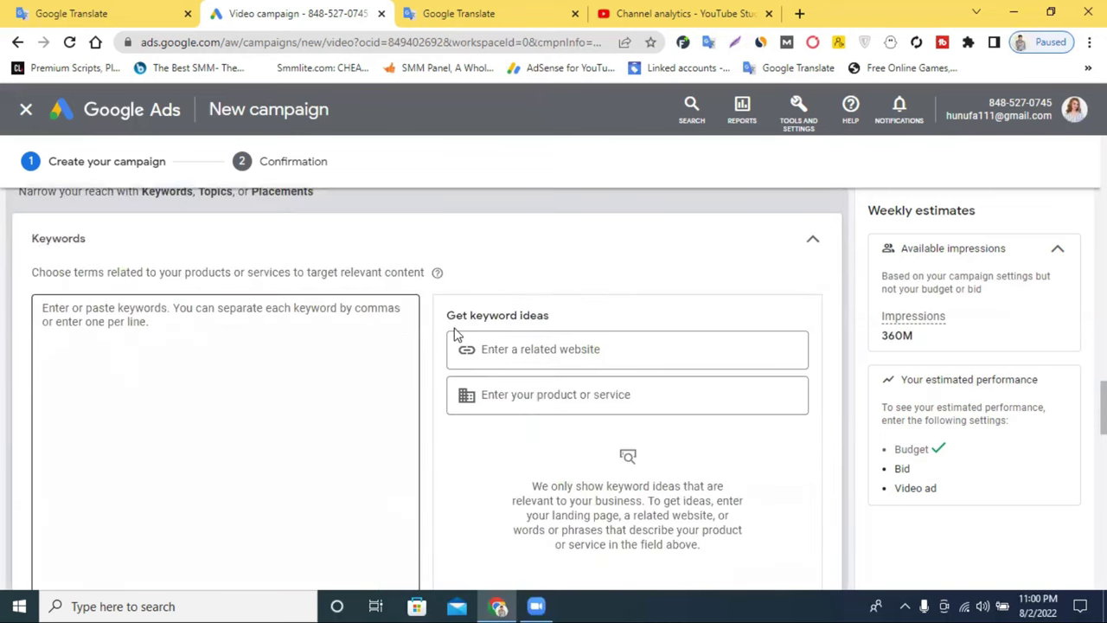
pyautogui.click(546, 398)
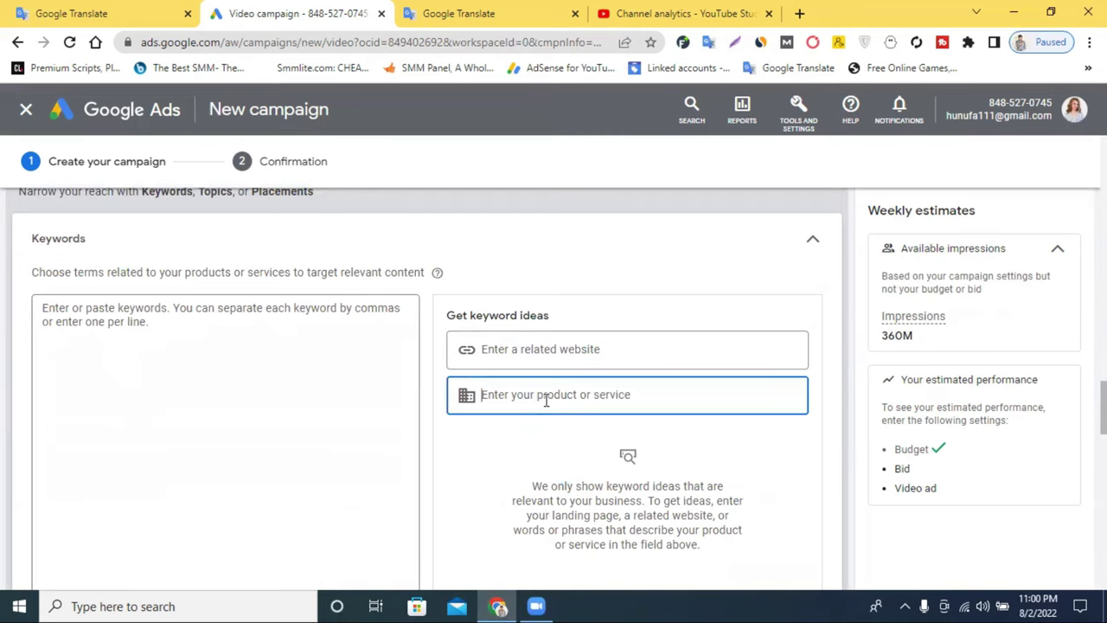
# - Switch to YouTube Studio, return to the channel dashboard and open your public YouTube channel page
pyautogui.click(630, 10)
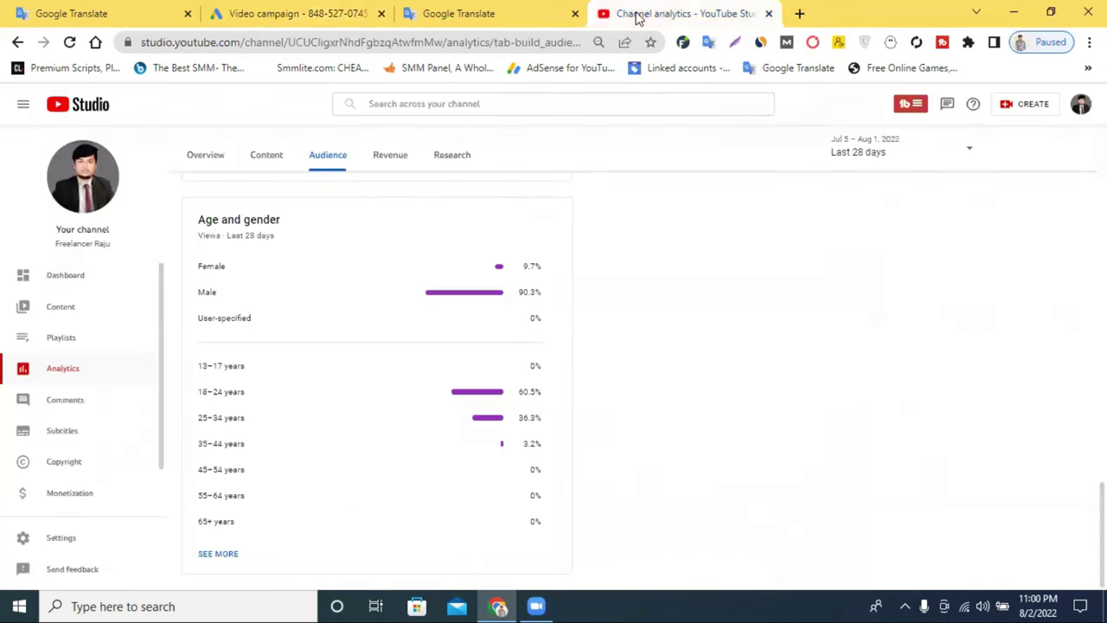
pyautogui.click(74, 112)
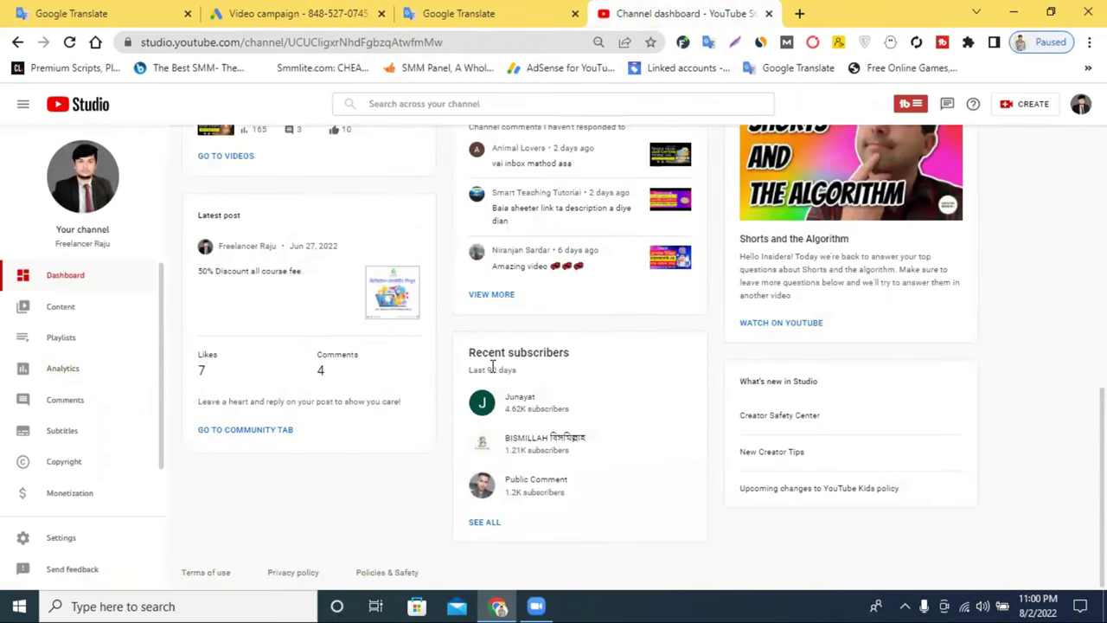
pyautogui.scroll(10, 273, 368)
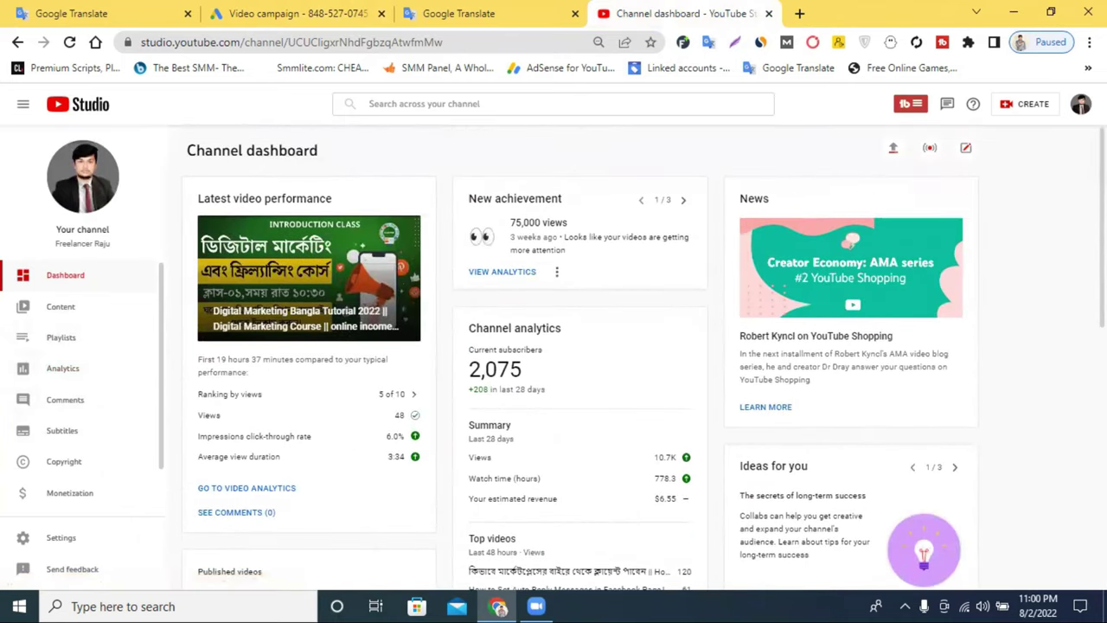
pyautogui.click(1080, 106)
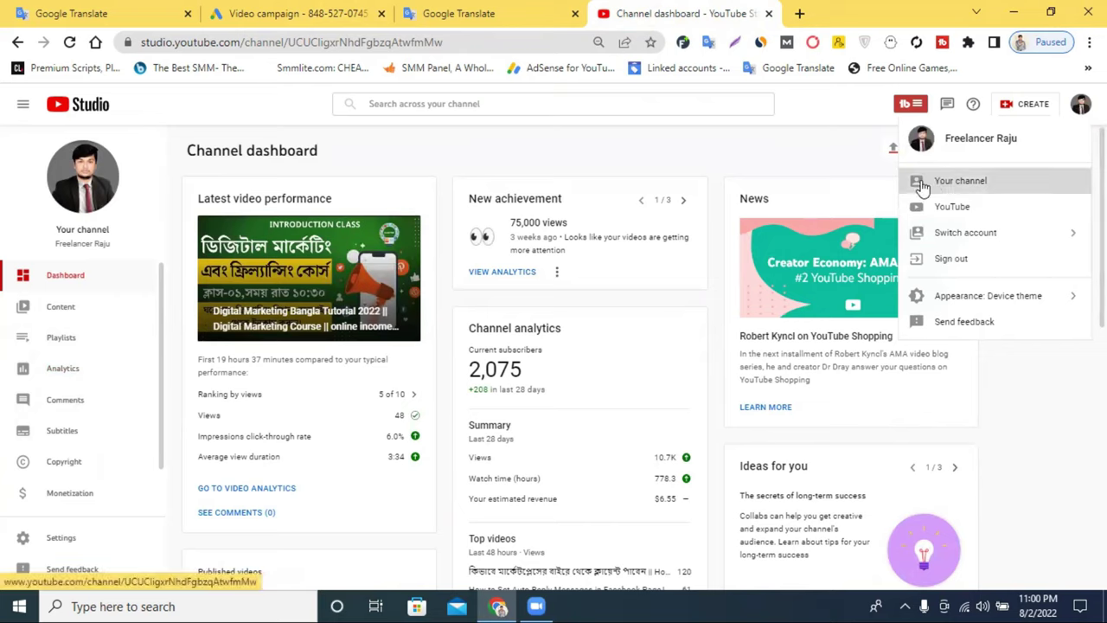
pyautogui.click(924, 185)
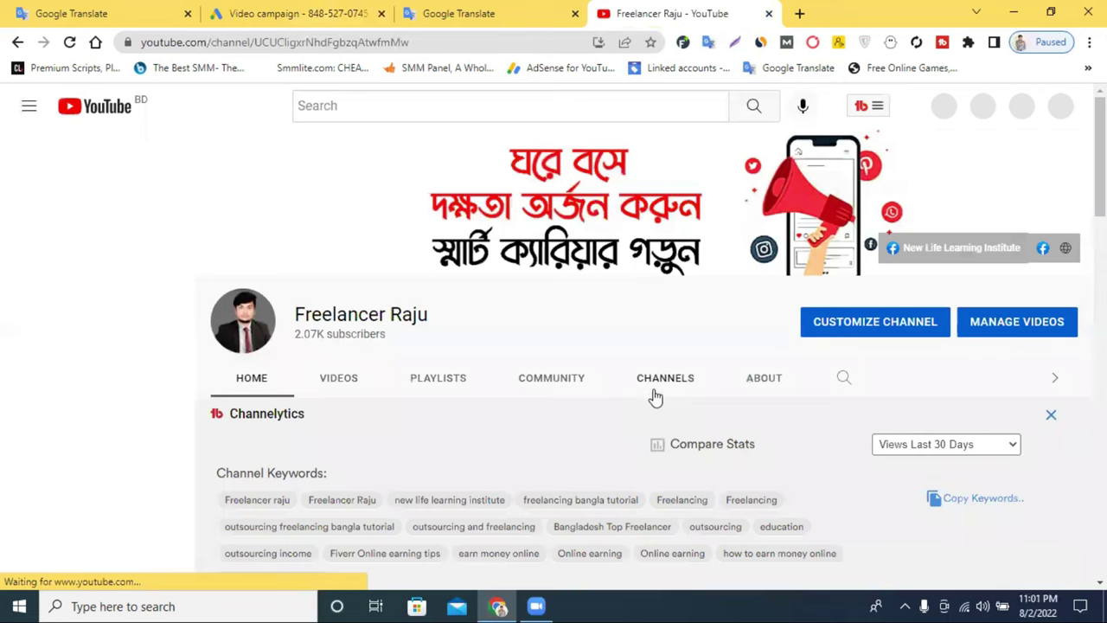
# - Open the MailChimp lead capture forms video from the channel's uploads
pyautogui.scroll(-1, 692, 383)
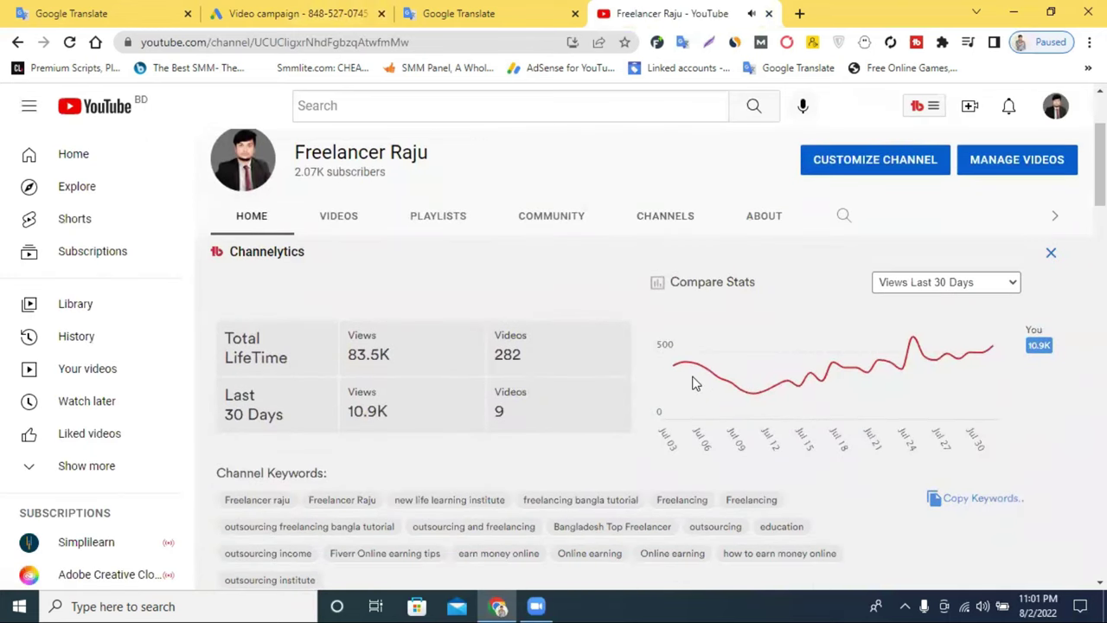
pyautogui.scroll(-3, 692, 383)
pyautogui.scroll(-2, 514, 421)
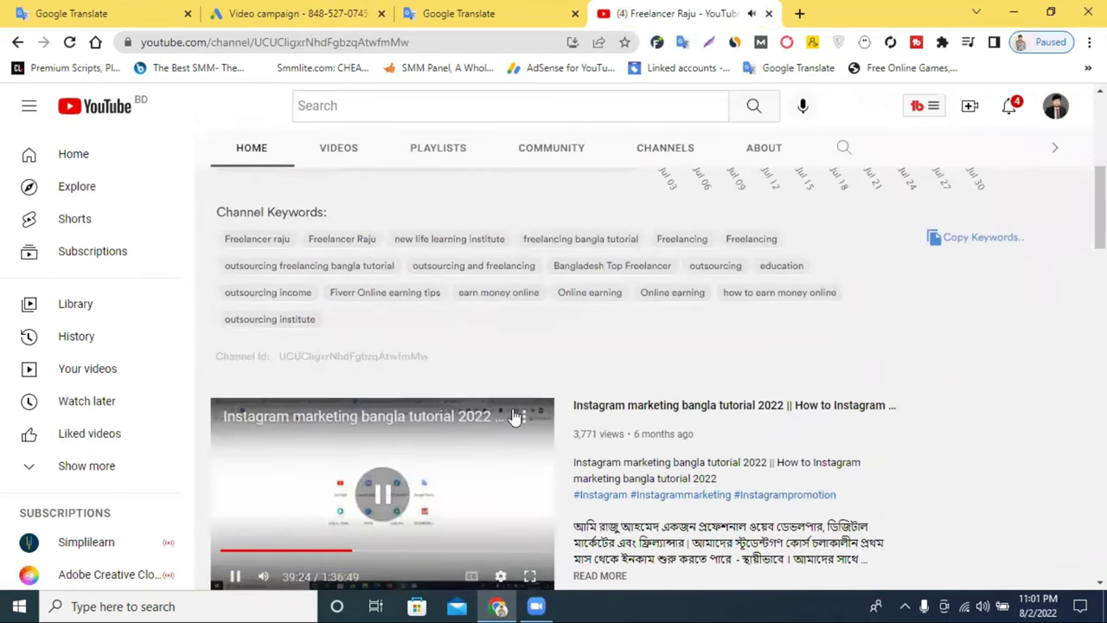
pyautogui.scroll(-3, 605, 402)
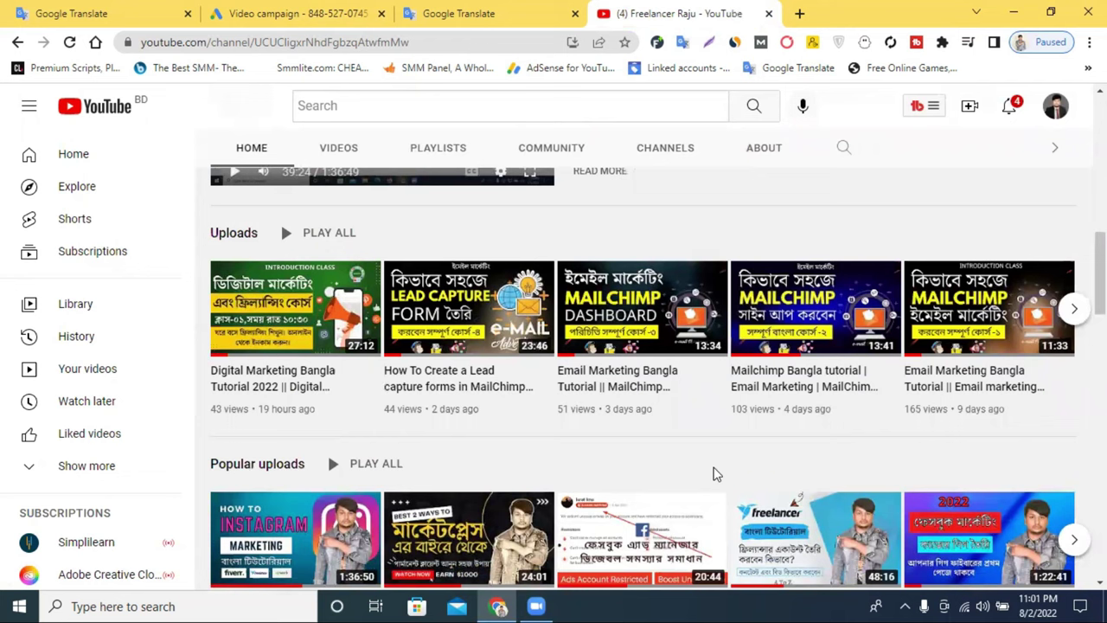
pyautogui.click(460, 323)
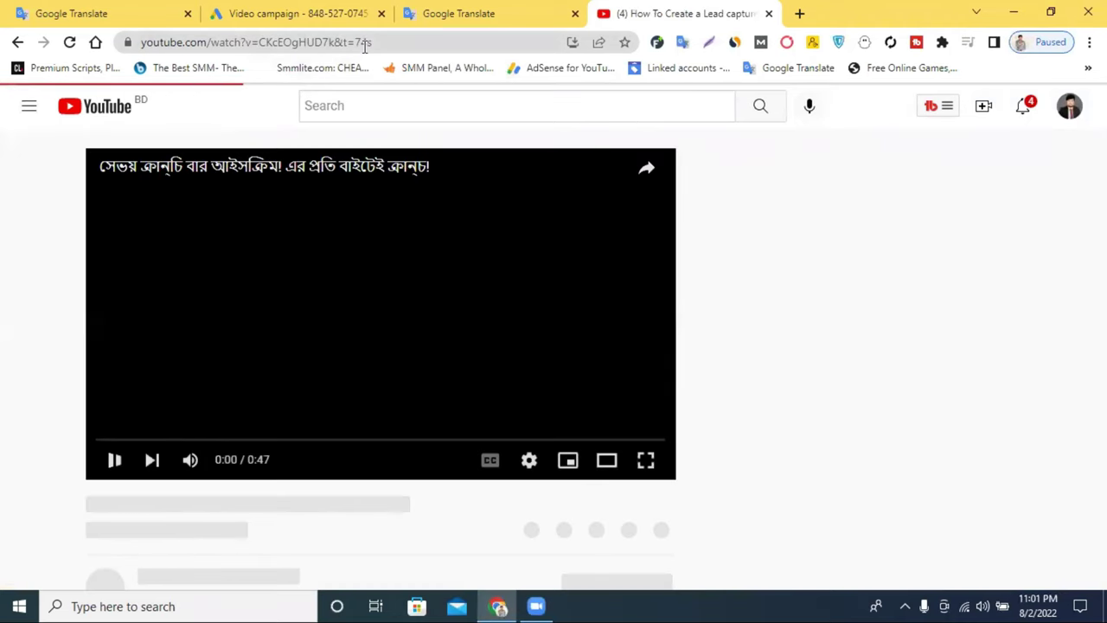
# - Copy the MailChimp lead capture forms video's URL and skip the advert playing before it
pyautogui.click(365, 44)
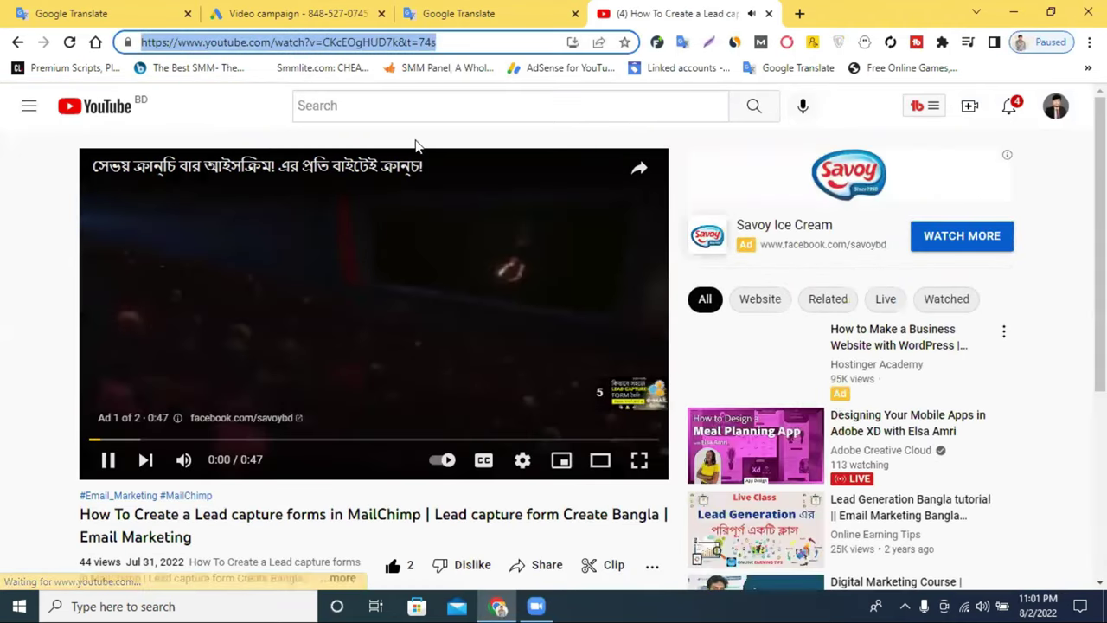
pyautogui.rightClick(368, 43)
pyautogui.click(429, 136)
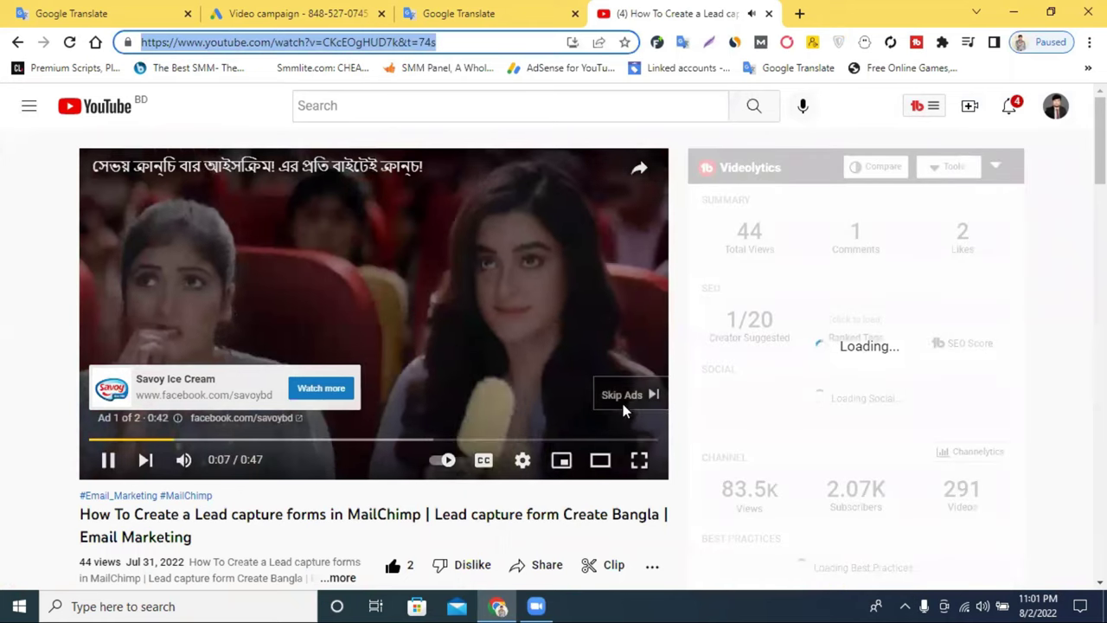
pyautogui.click(622, 396)
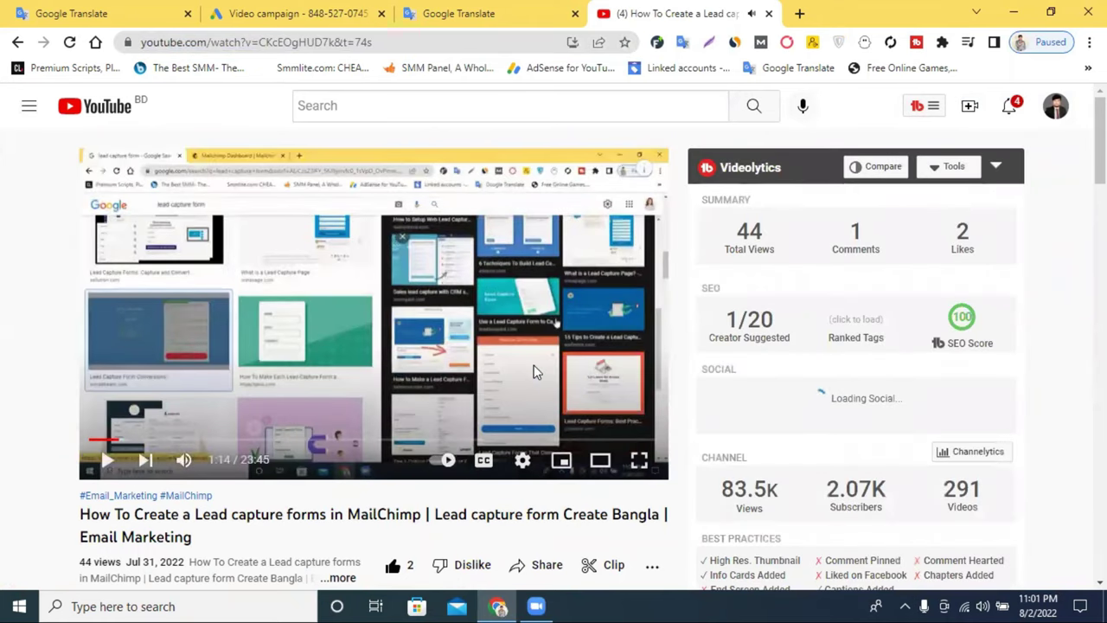
# - Switch back to the Google Ads campaign and get keyword ideas for the product or service "digital marketing"
pyautogui.click(303, 13)
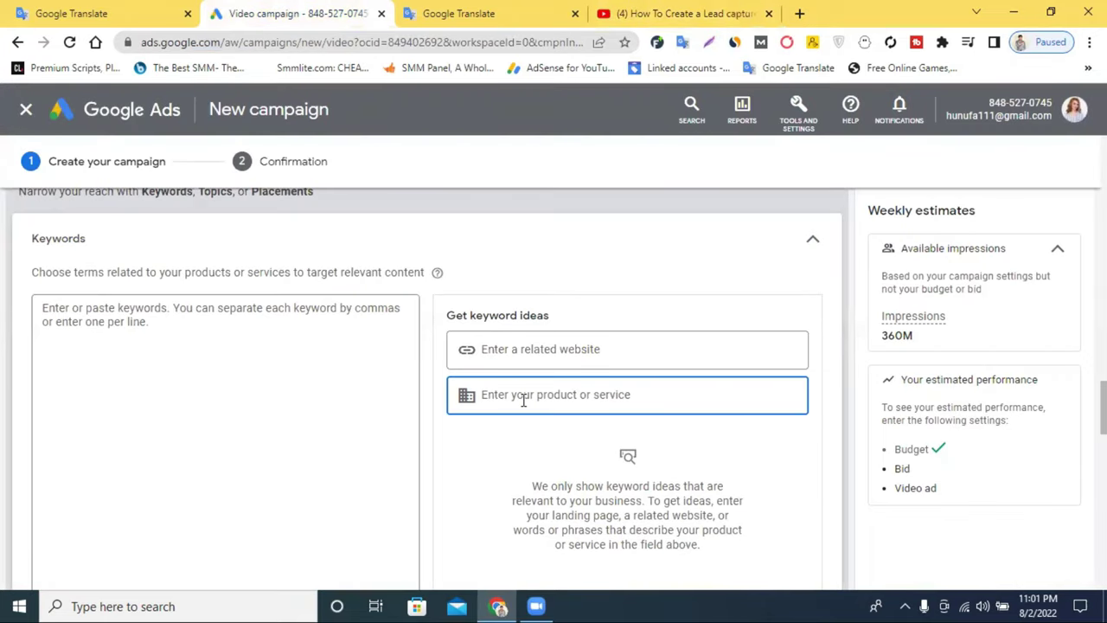
pyautogui.write('digital marketing')
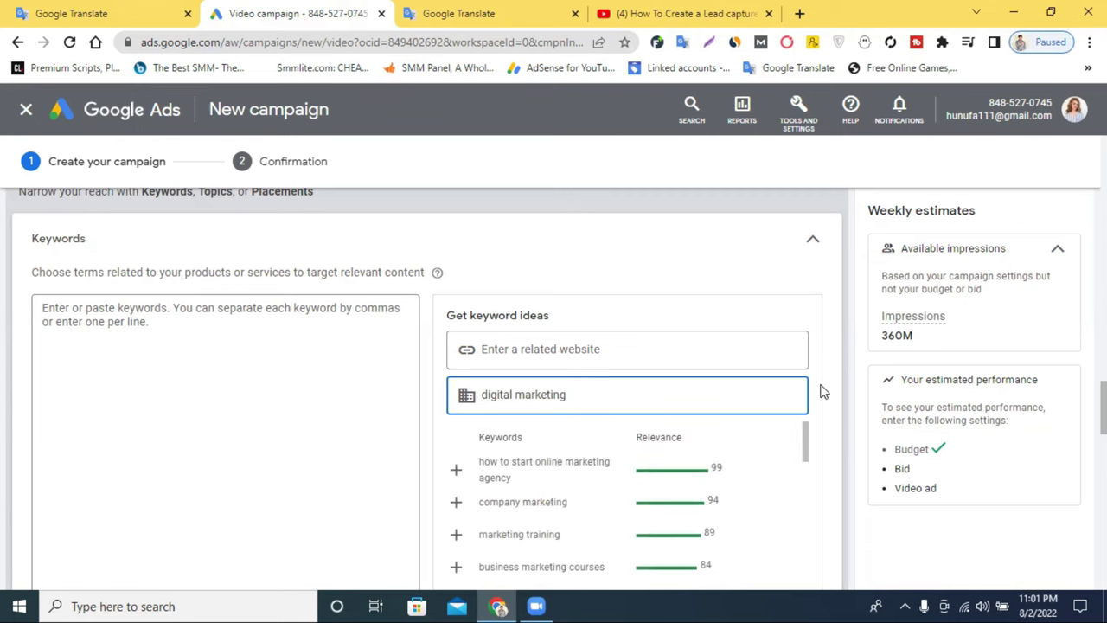
pyautogui.scroll(-2, 822, 392)
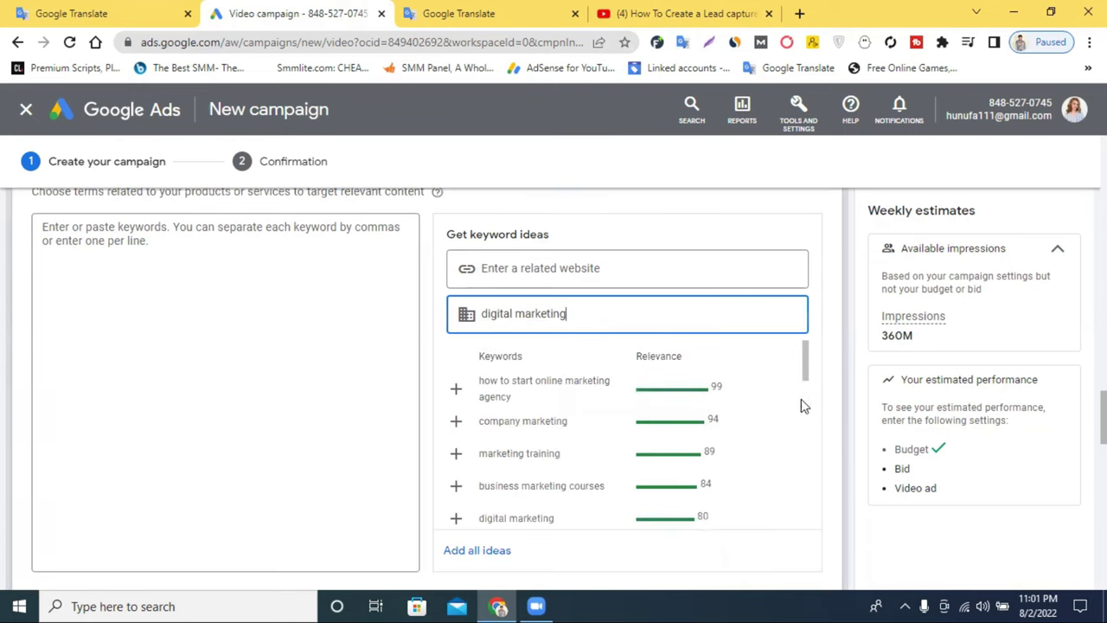
# - Add the keyword ideas "how to start online marketing agency", "marketing training", "digital marketing", "marketing approach" and "digital marketing online marketing"
pyautogui.click(456, 388)
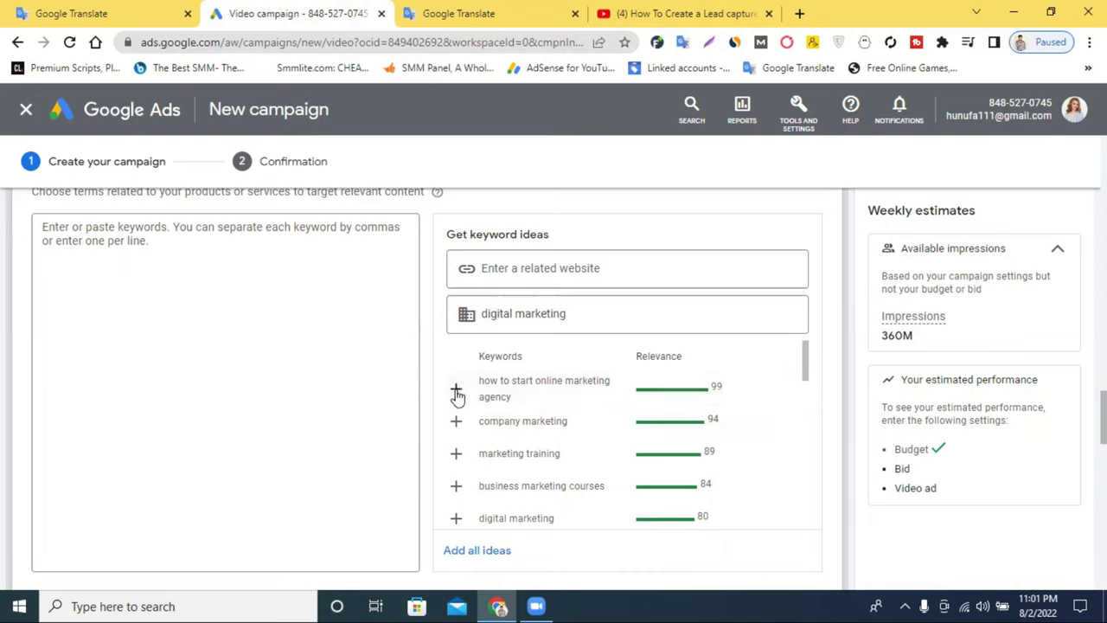
pyautogui.click(455, 421)
pyautogui.click(456, 453)
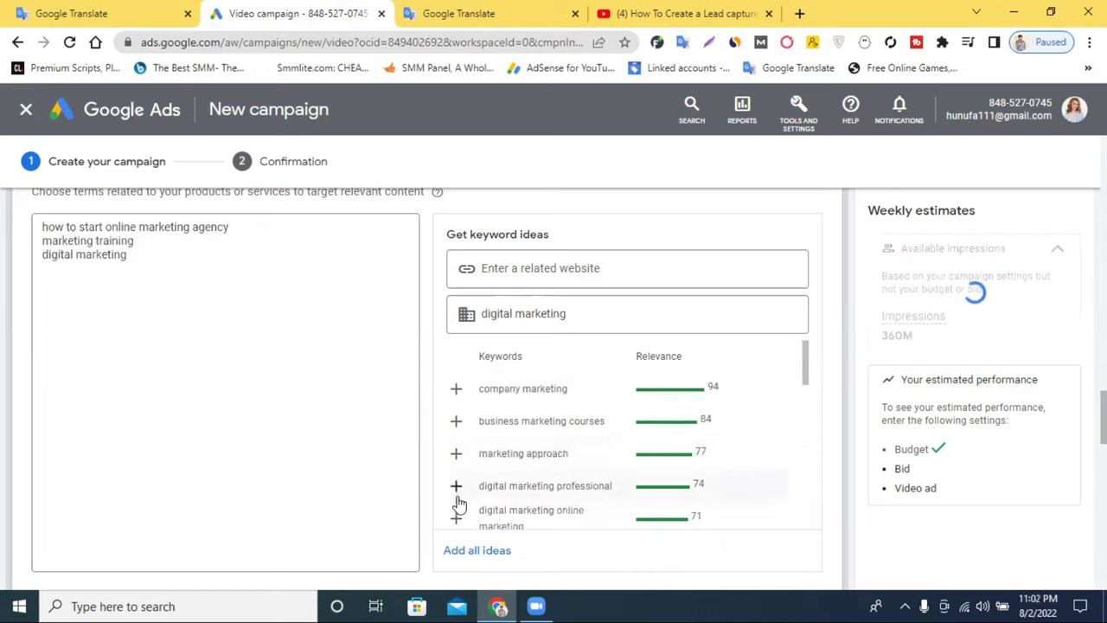
pyautogui.click(454, 460)
pyautogui.click(455, 491)
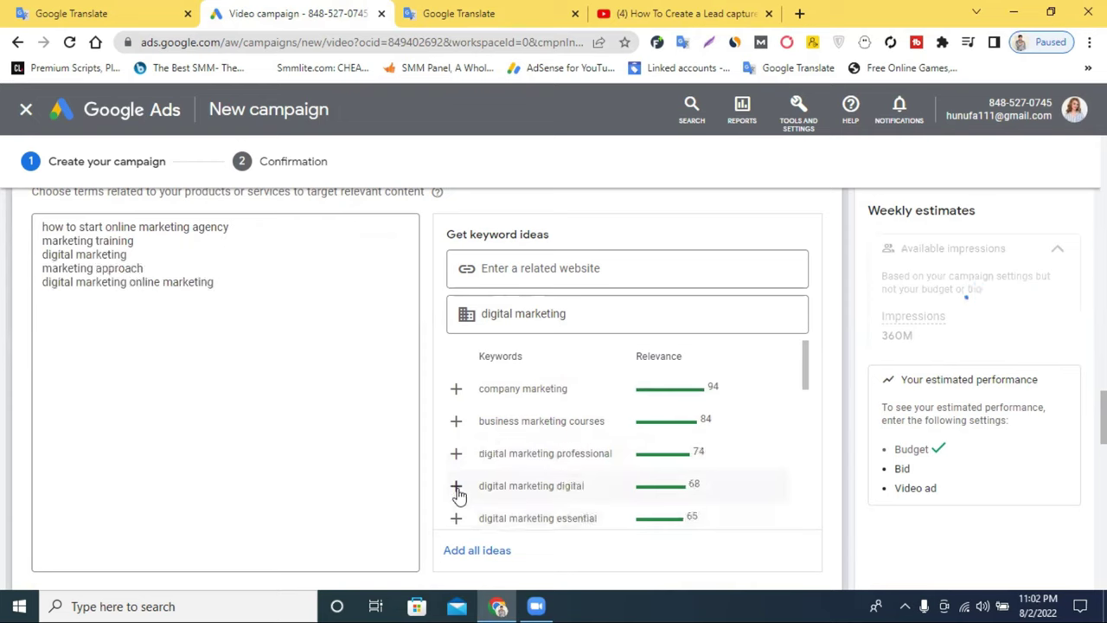
# - Add "digital marketing essential", "digital marketing digital", "digital marketing professional", "company marketing", "business marketing courses" and "digital marketting" as keywords, and collapse the keywords section
pyautogui.click(456, 518)
pyautogui.click(456, 486)
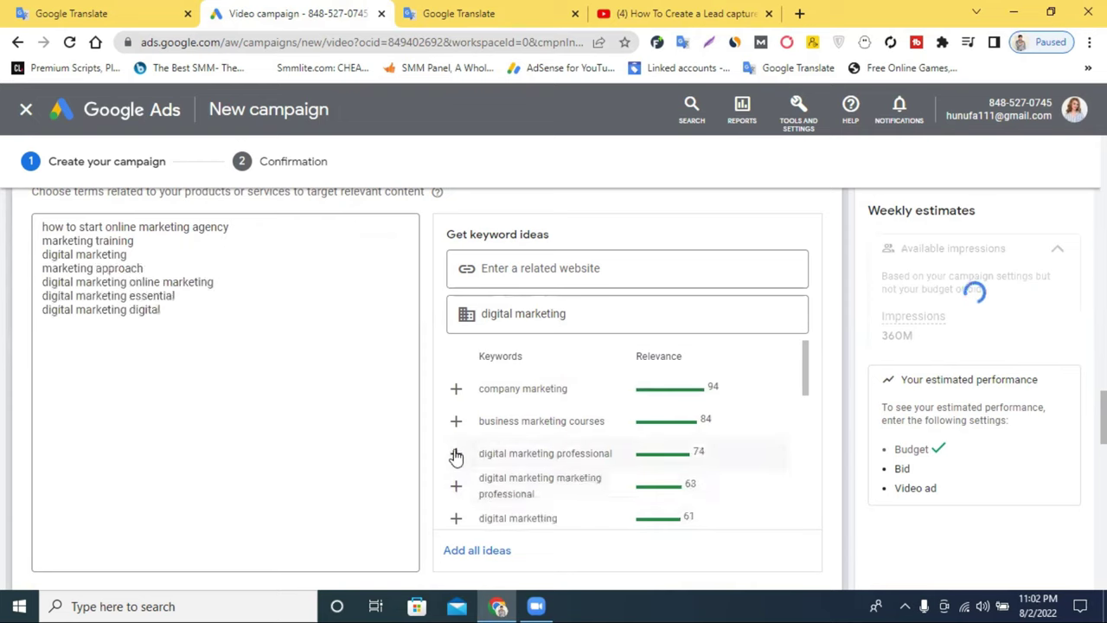
pyautogui.click(456, 453)
pyautogui.click(455, 388)
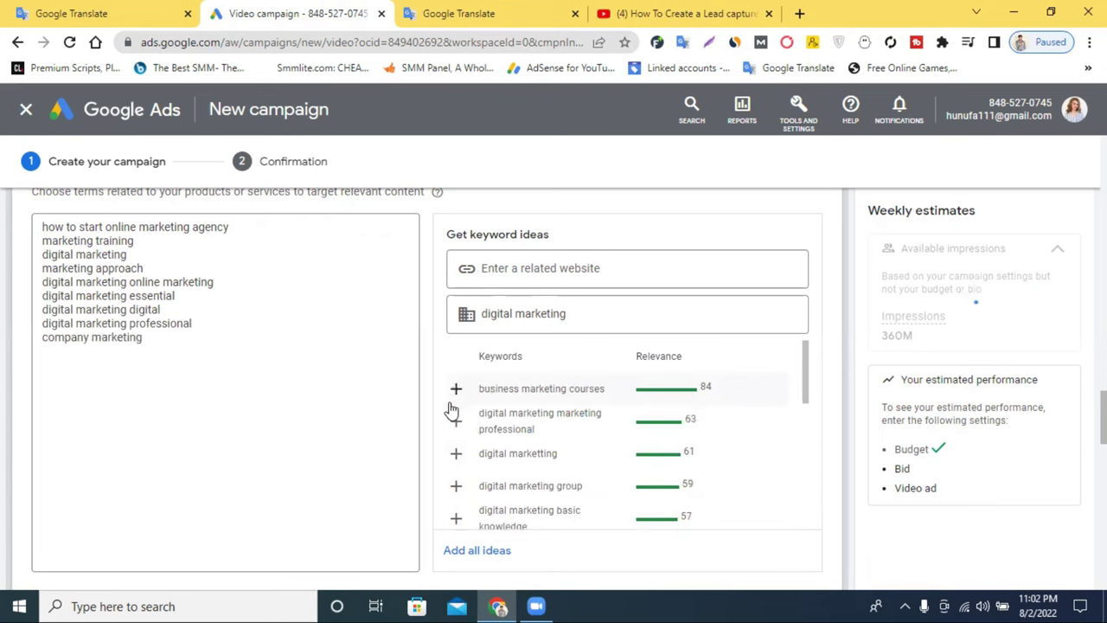
pyautogui.click(453, 419)
pyautogui.click(454, 429)
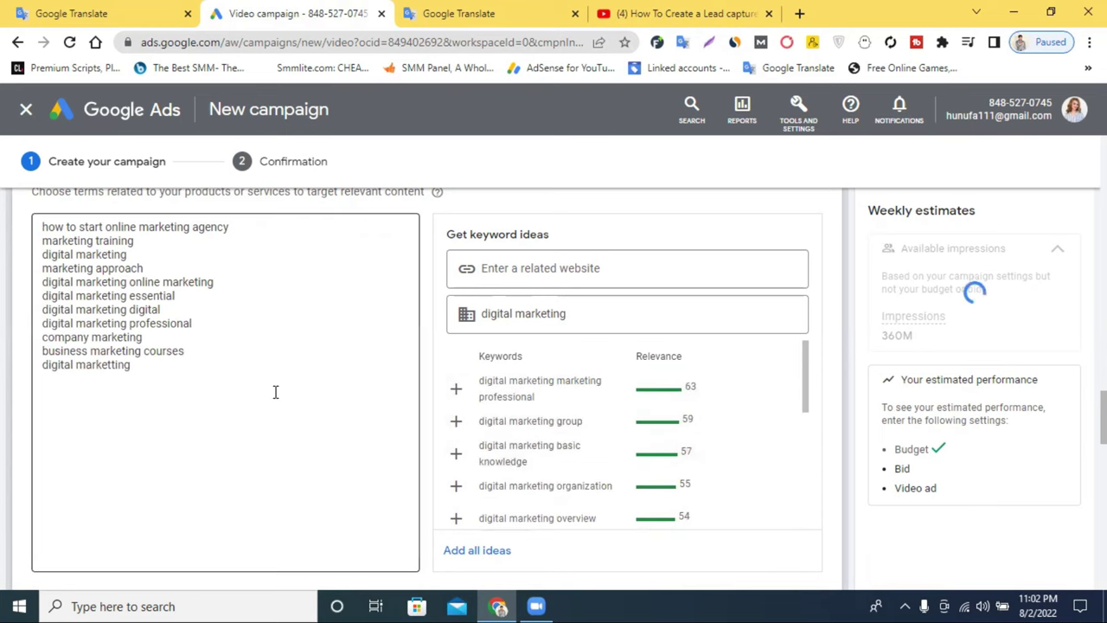
pyautogui.scroll(2, 275, 390)
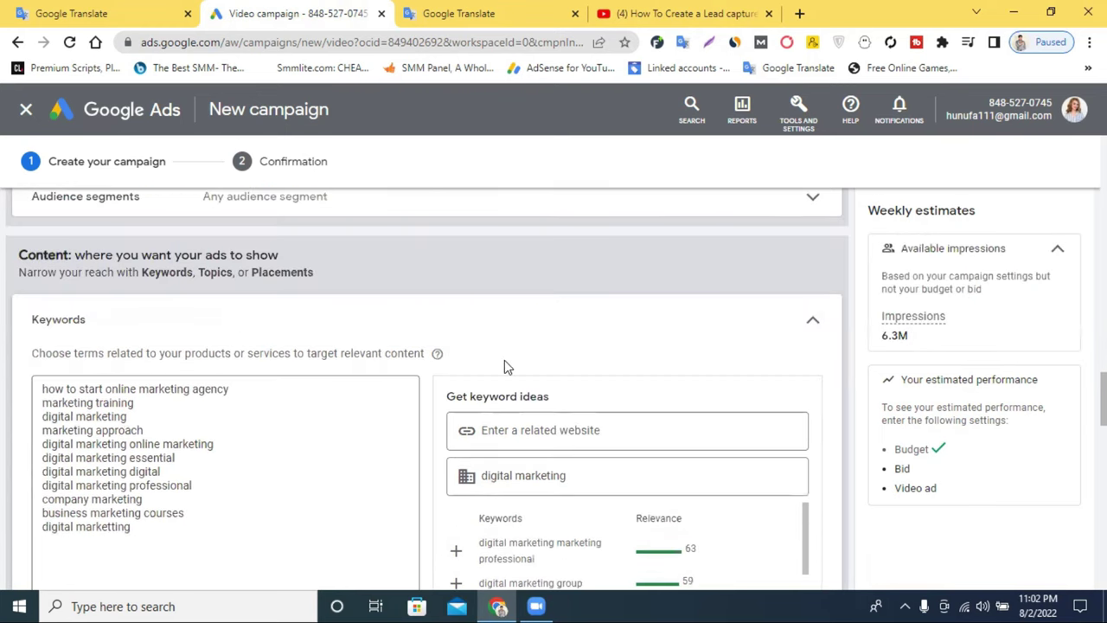
pyautogui.click(813, 320)
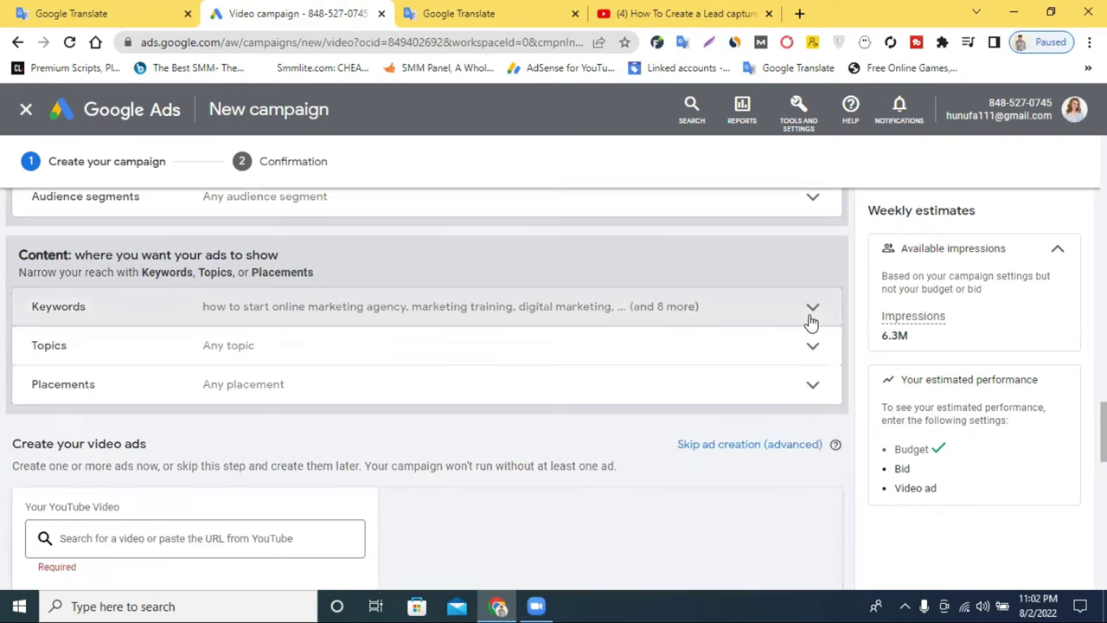
# - Expand topic targeting to look through the available topics, and collapse it without selecting any
pyautogui.click(131, 358)
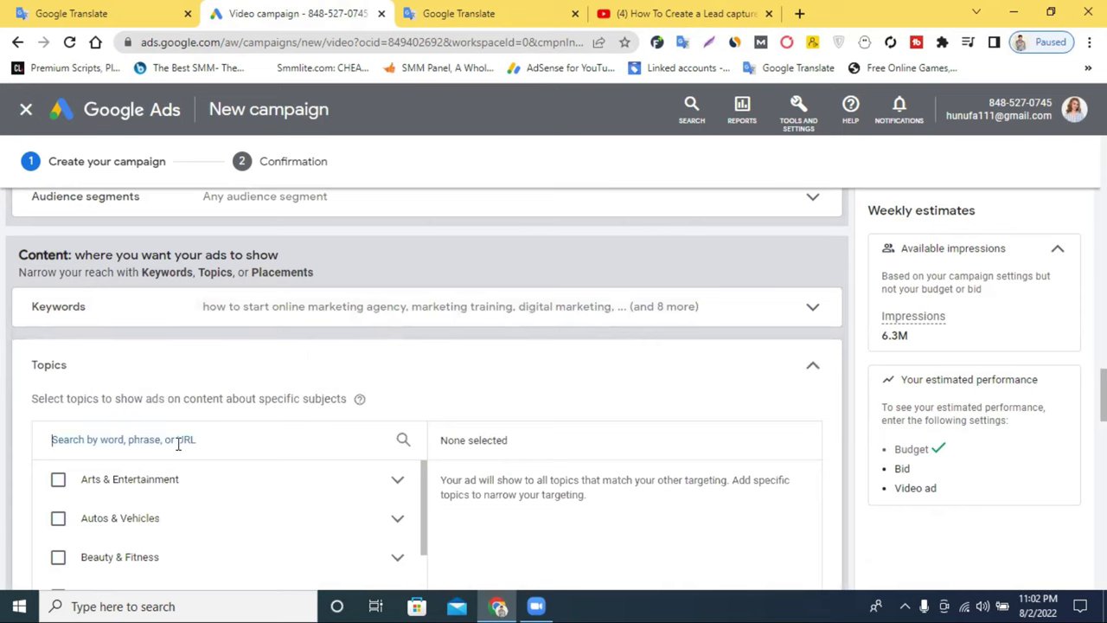
pyautogui.scroll(-2, 482, 381)
pyautogui.scroll(2, 336, 390)
pyautogui.scroll(-1, 244, 354)
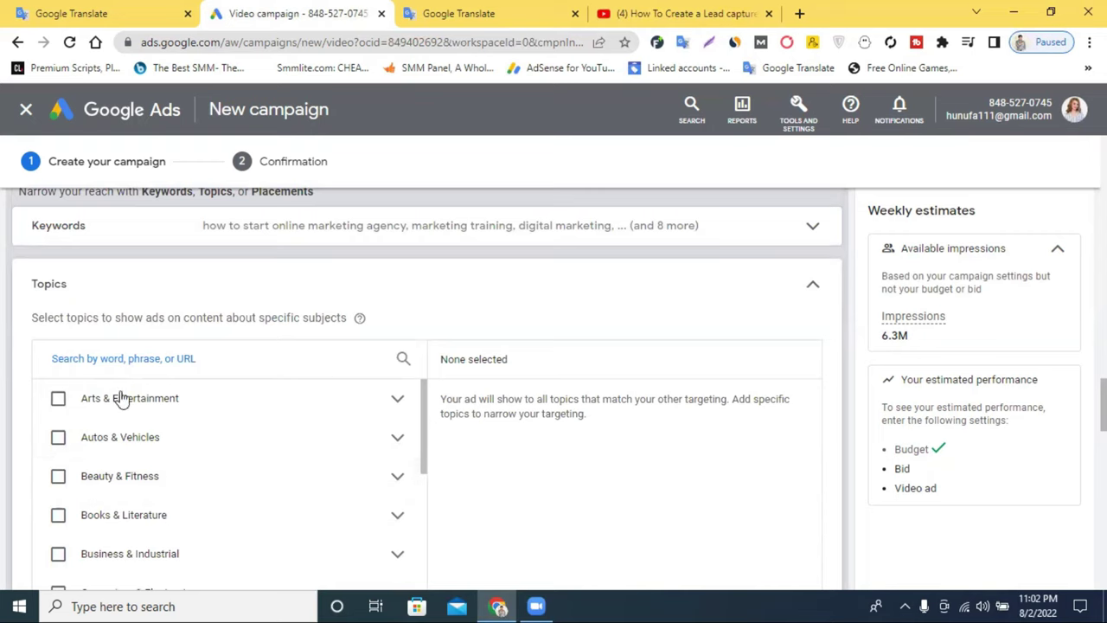
pyautogui.scroll(-2, 121, 407)
pyautogui.scroll(-2, 147, 456)
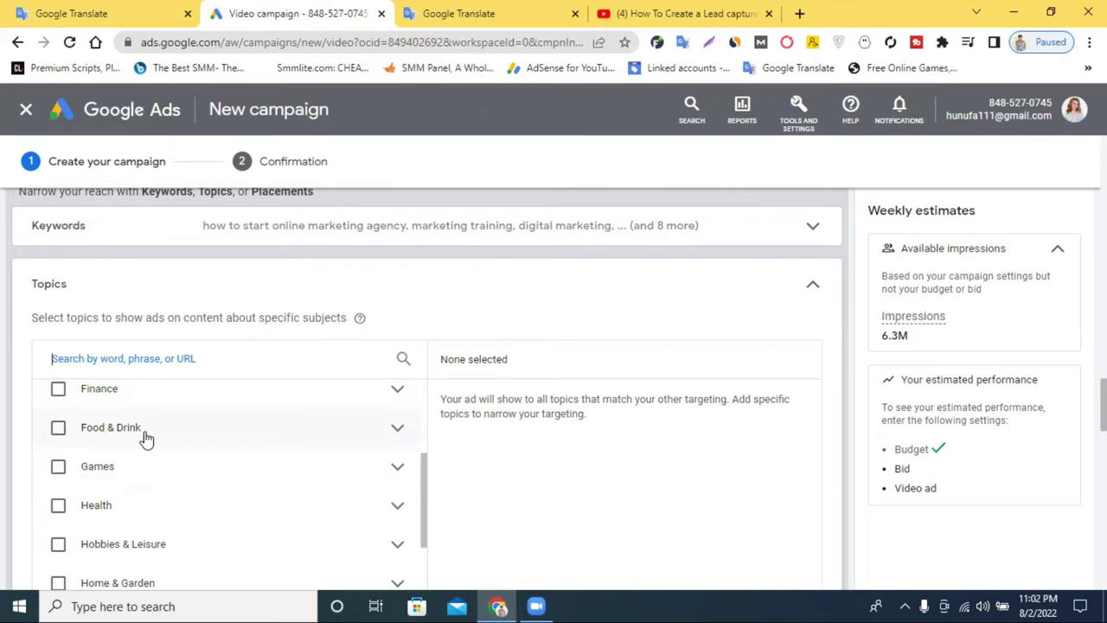
pyautogui.click(812, 288)
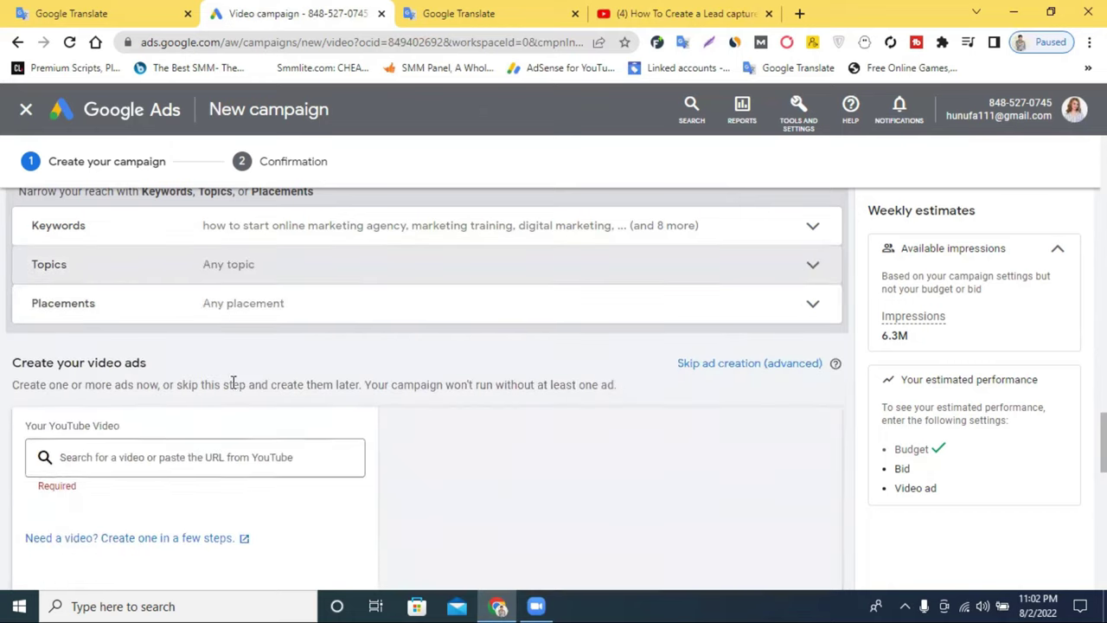
# - Expand placement targeting to look over the placement types such as YouTube channels and videos, and collapse it
pyautogui.click(272, 313)
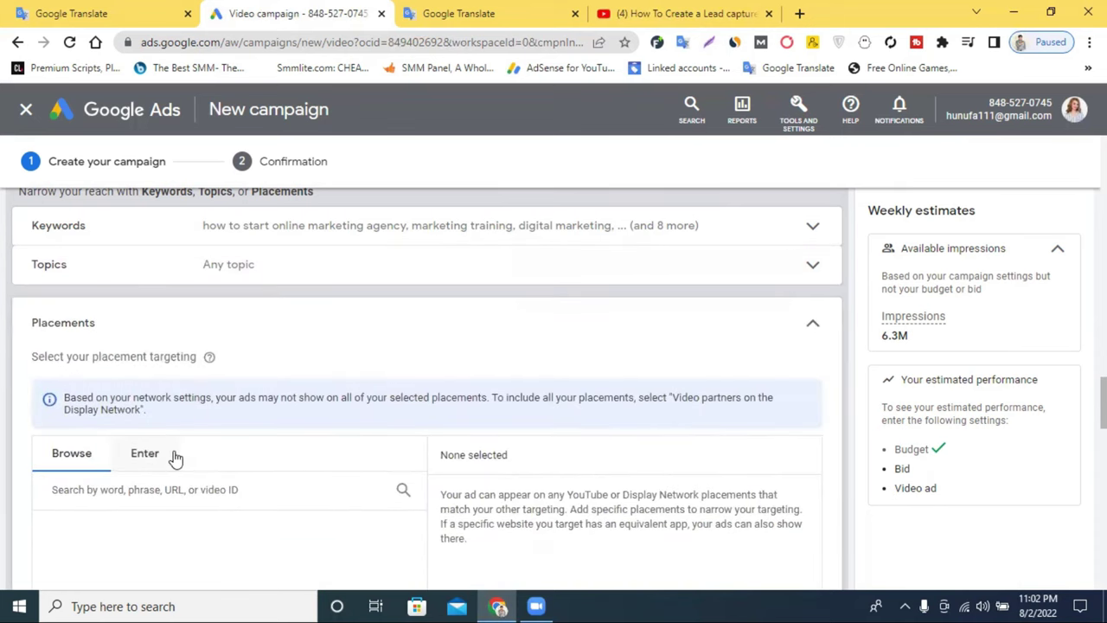
pyautogui.scroll(-1, 169, 441)
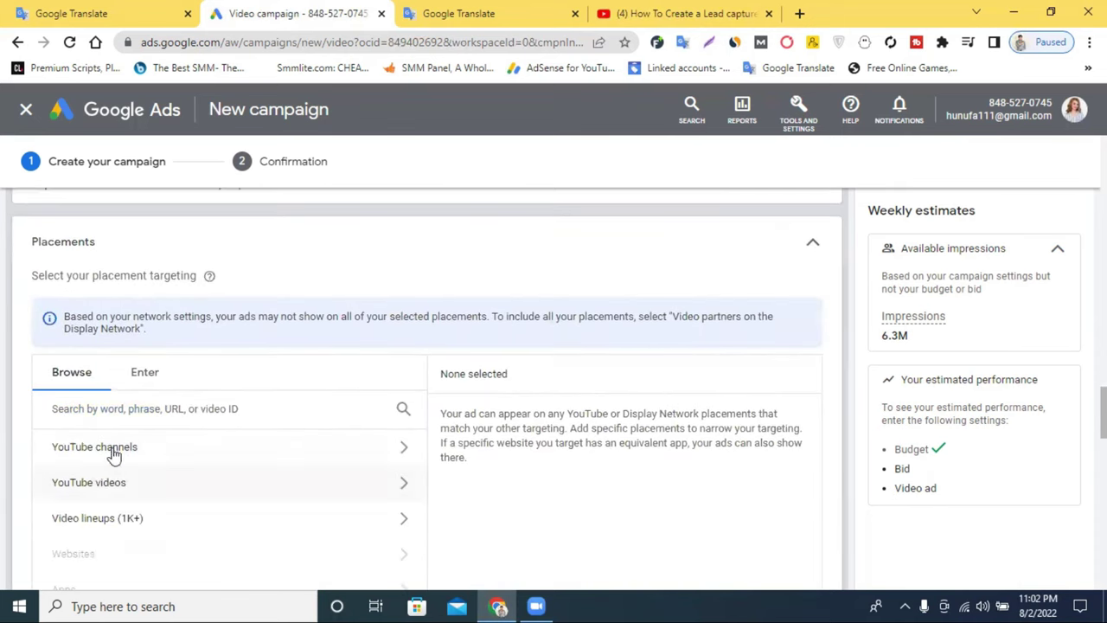
pyautogui.scroll(1, 208, 446)
pyautogui.click(809, 332)
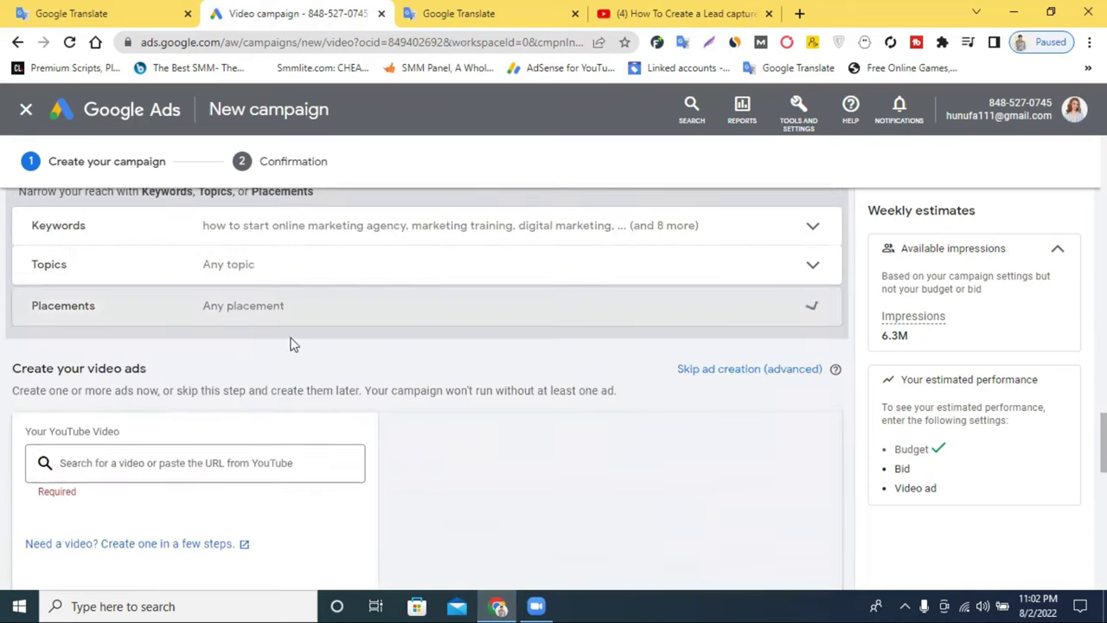
# - Recheck the added keywords, collapse them, and look back over the campaign settings from the start date down to video ad creation
pyautogui.scroll(2, 199, 415)
pyautogui.click(255, 402)
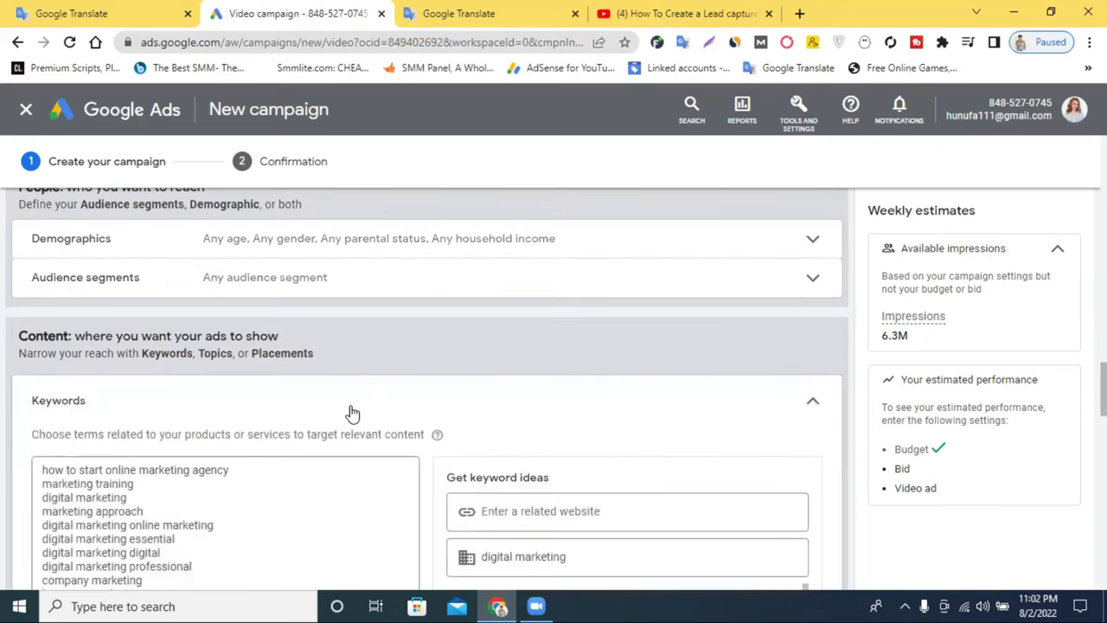
pyautogui.scroll(-2, 216, 380)
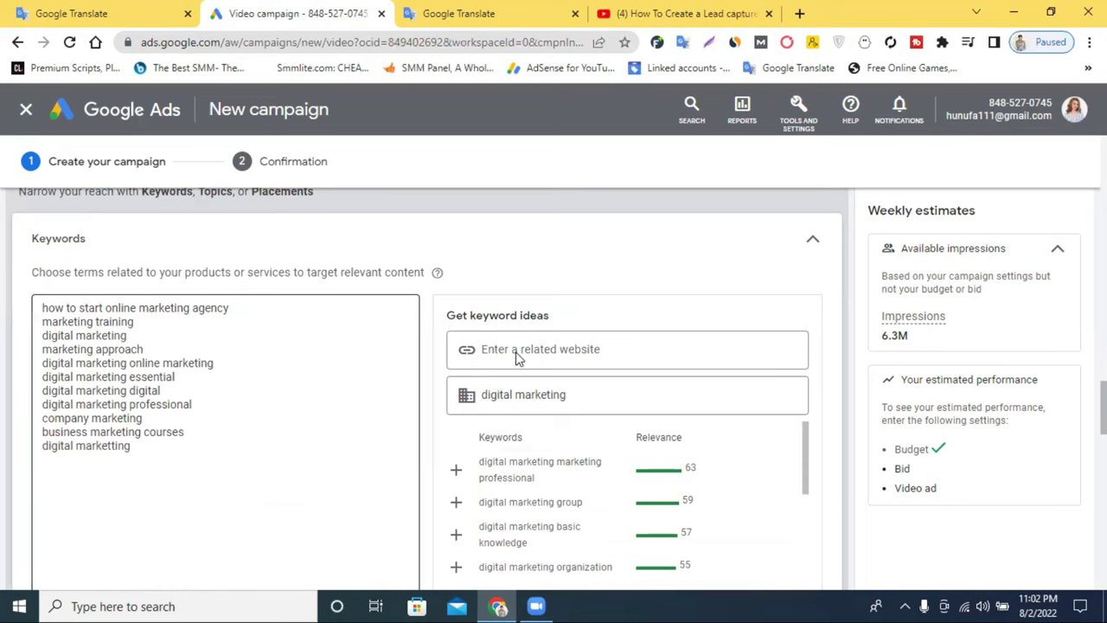
pyautogui.click(806, 244)
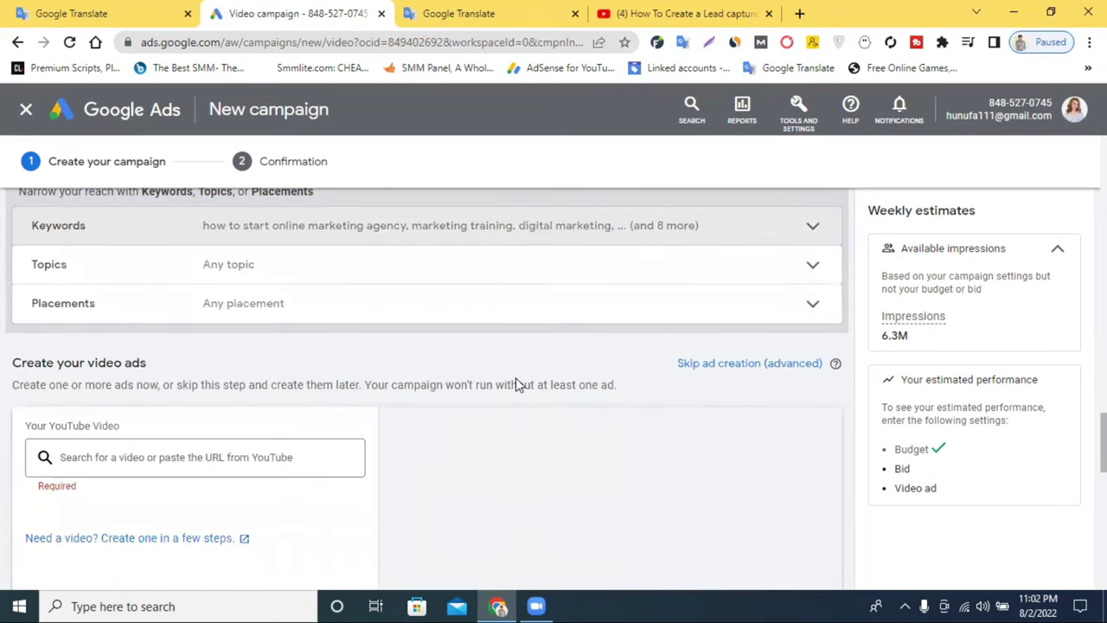
pyautogui.scroll(-1, 519, 381)
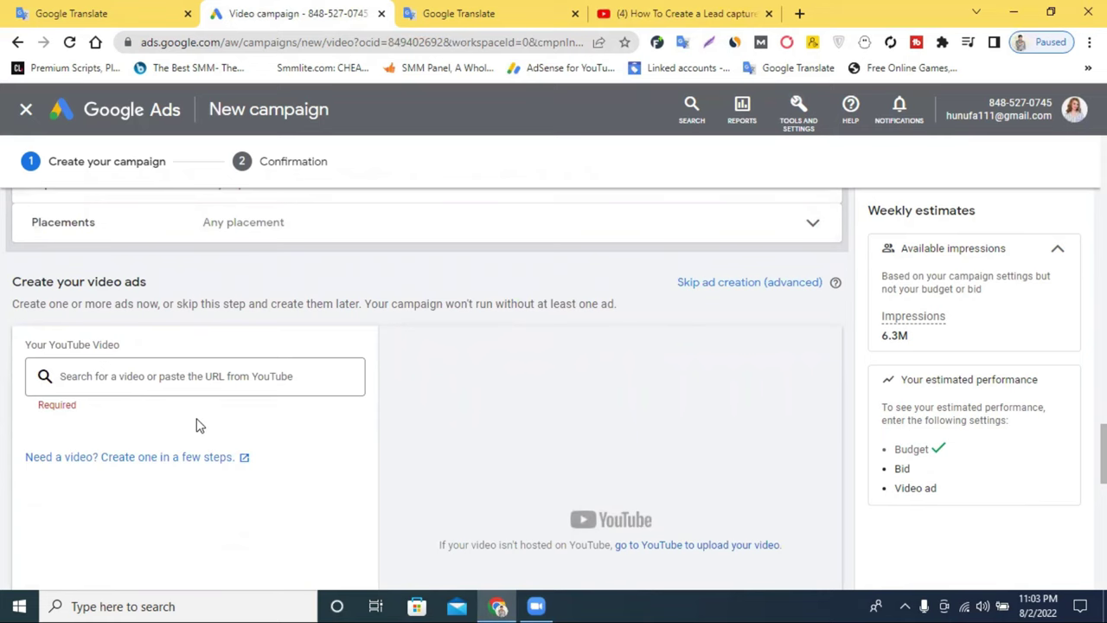
pyautogui.scroll(2, 225, 411)
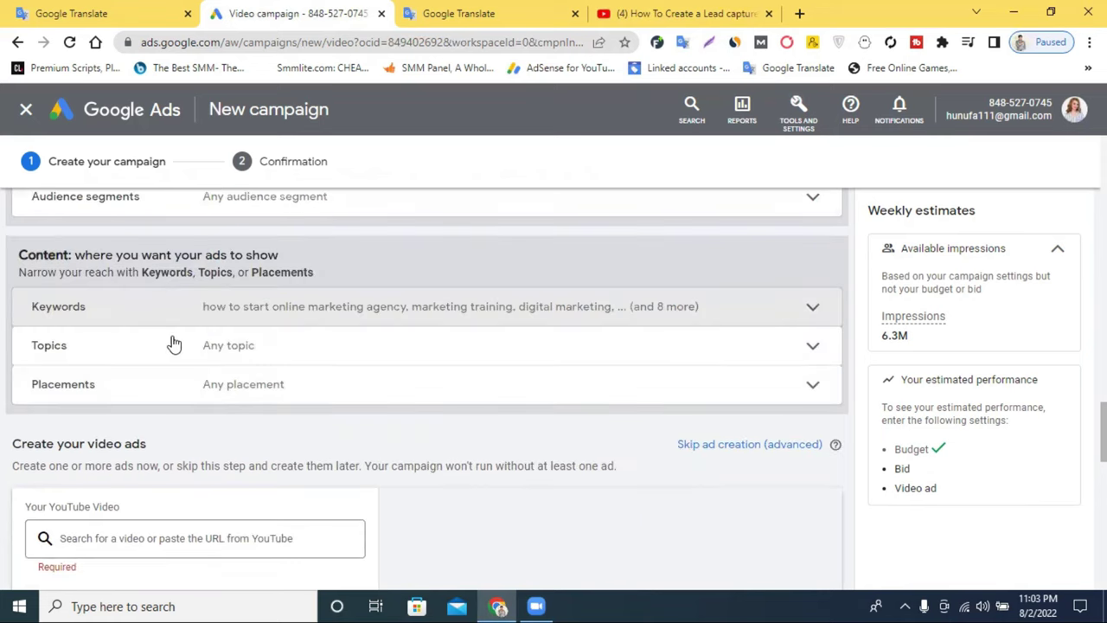
pyautogui.scroll(10, 173, 347)
pyautogui.scroll(8, 248, 295)
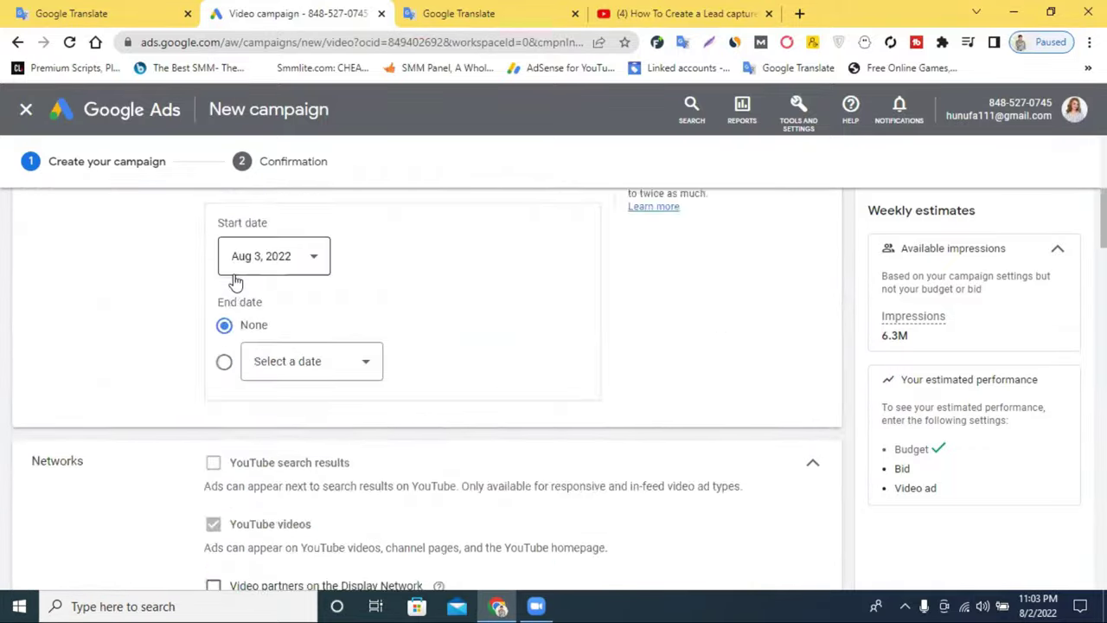
pyautogui.scroll(-7, 284, 250)
pyautogui.scroll(-15, 292, 280)
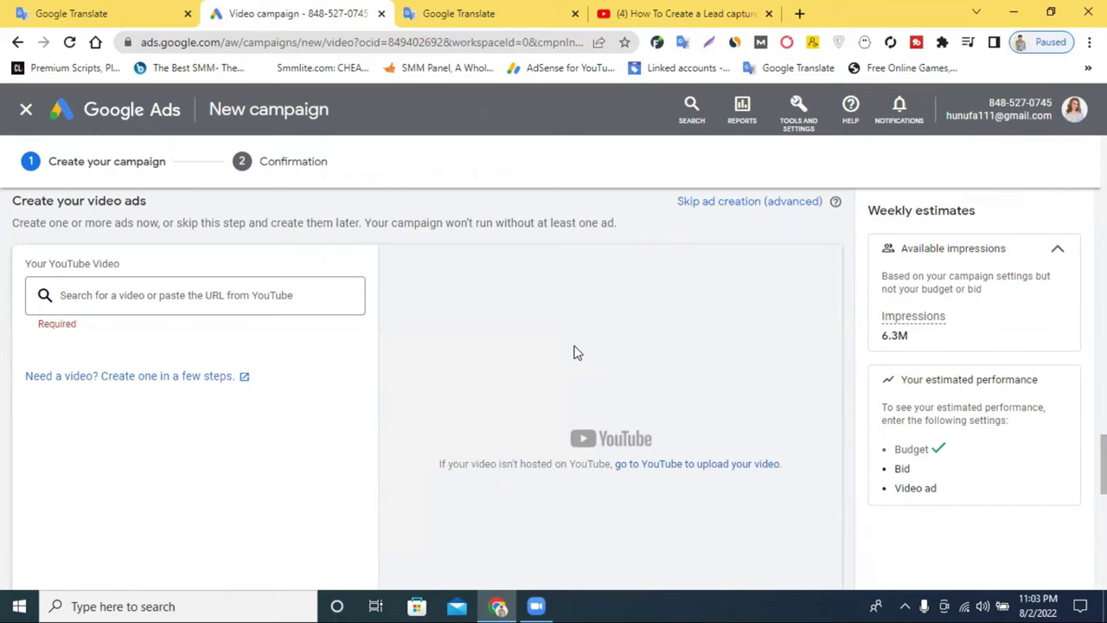
# - Paste the copied MailChimp lead capture forms video URL as the YouTube video for the ad
pyautogui.scroll(1, 89, 300)
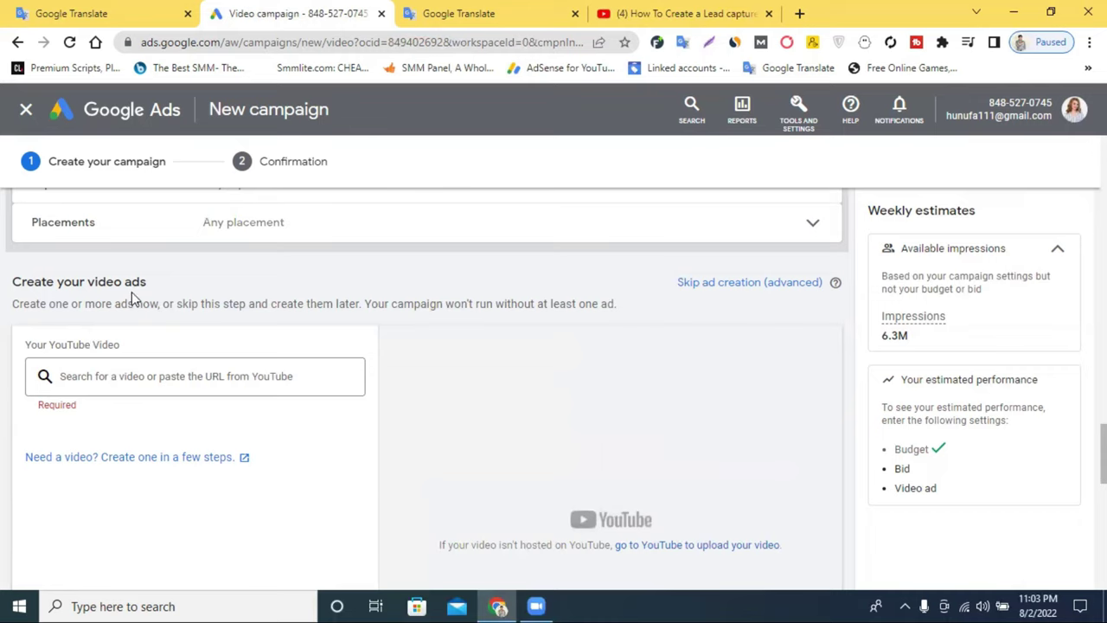
pyautogui.rightClick(119, 378)
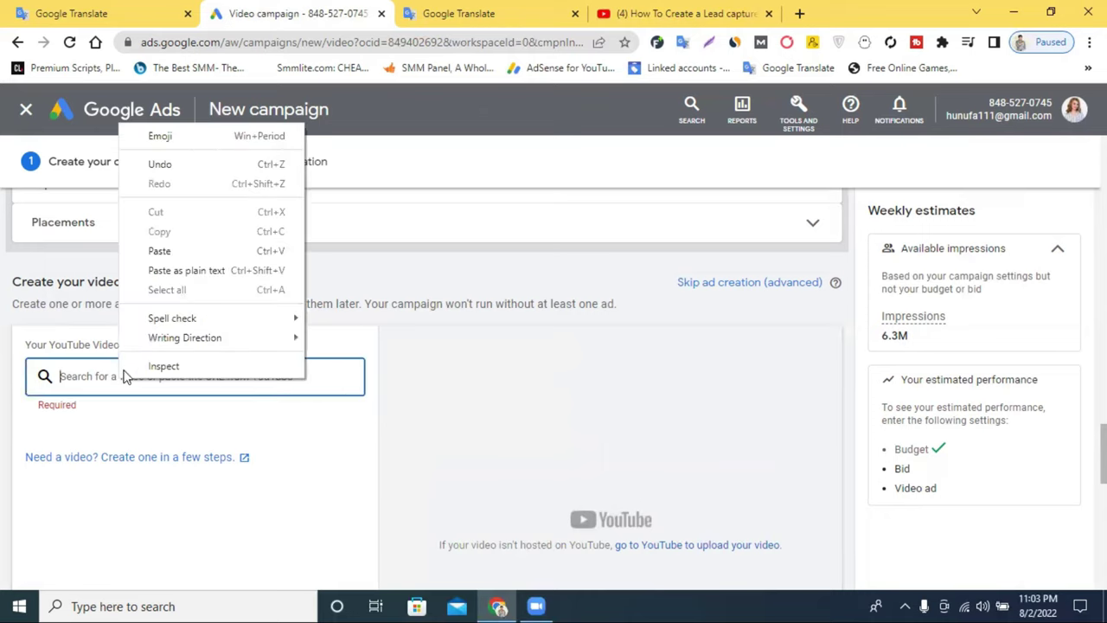
pyautogui.click(216, 256)
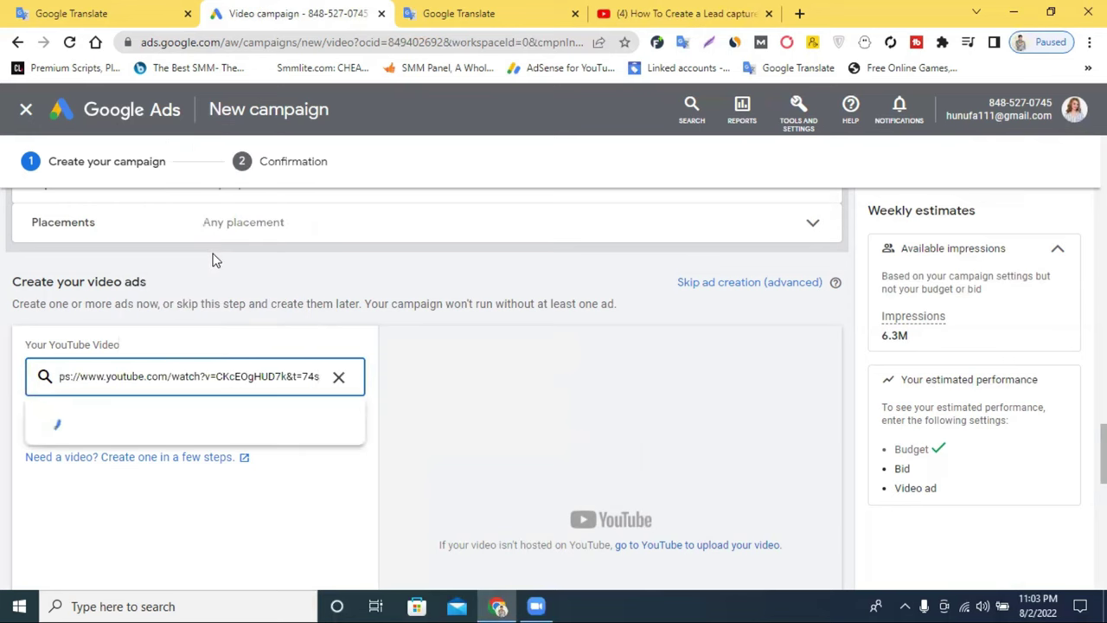
pyautogui.scroll(-2, 696, 398)
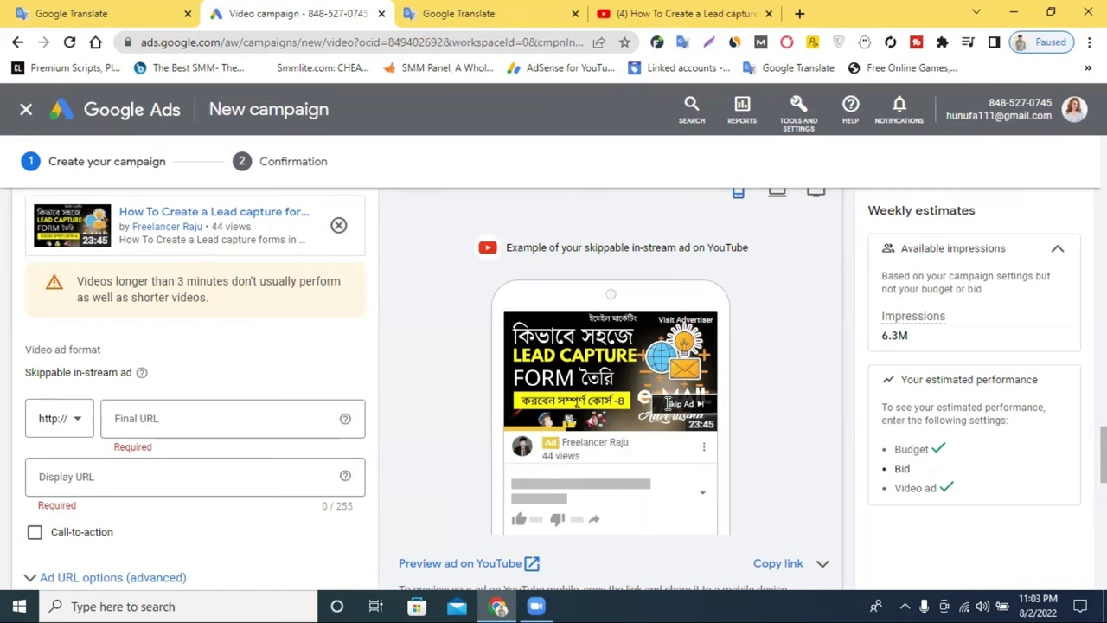
pyautogui.click(154, 419)
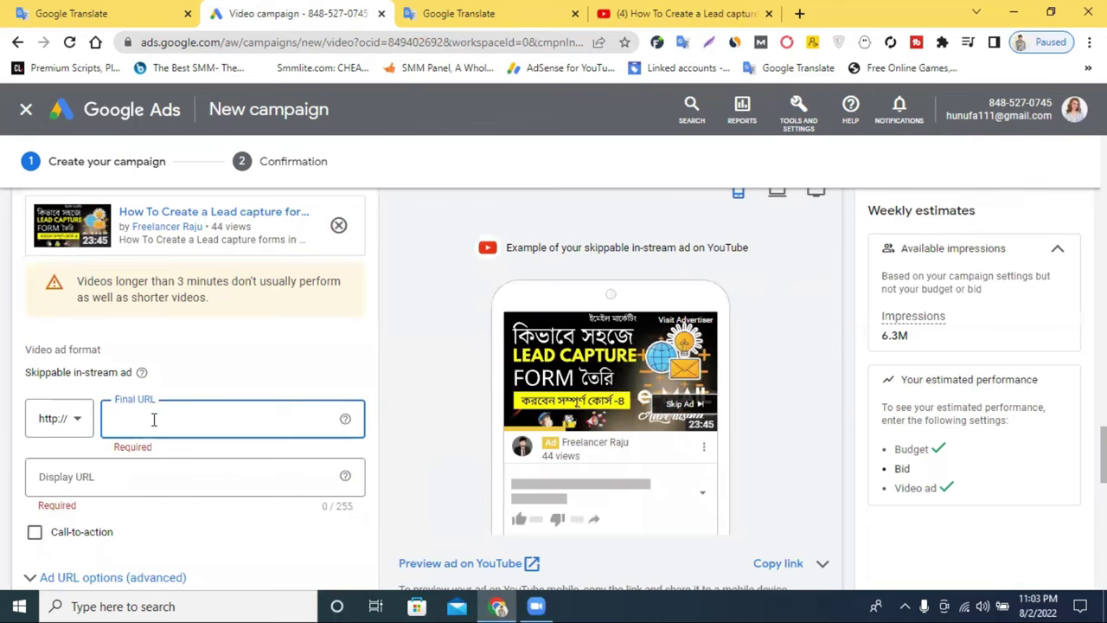
pyautogui.rightClick(154, 419)
pyautogui.click(217, 289)
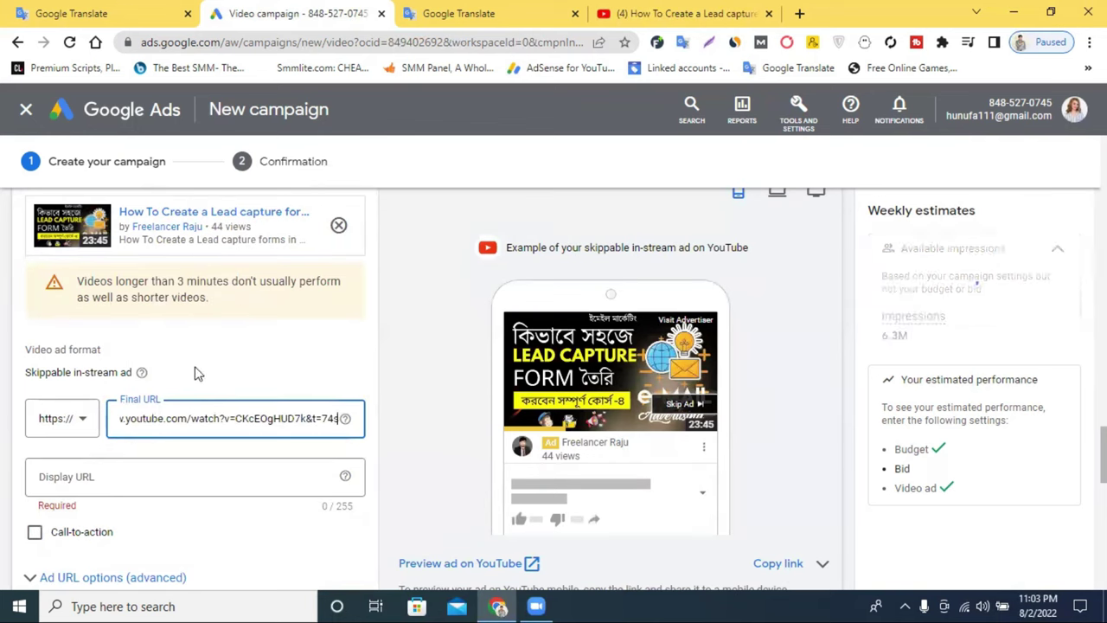
pyautogui.click(126, 476)
pyautogui.write('www.youtube.com/watch?v=CKcEOgHUD7k&t=74s')
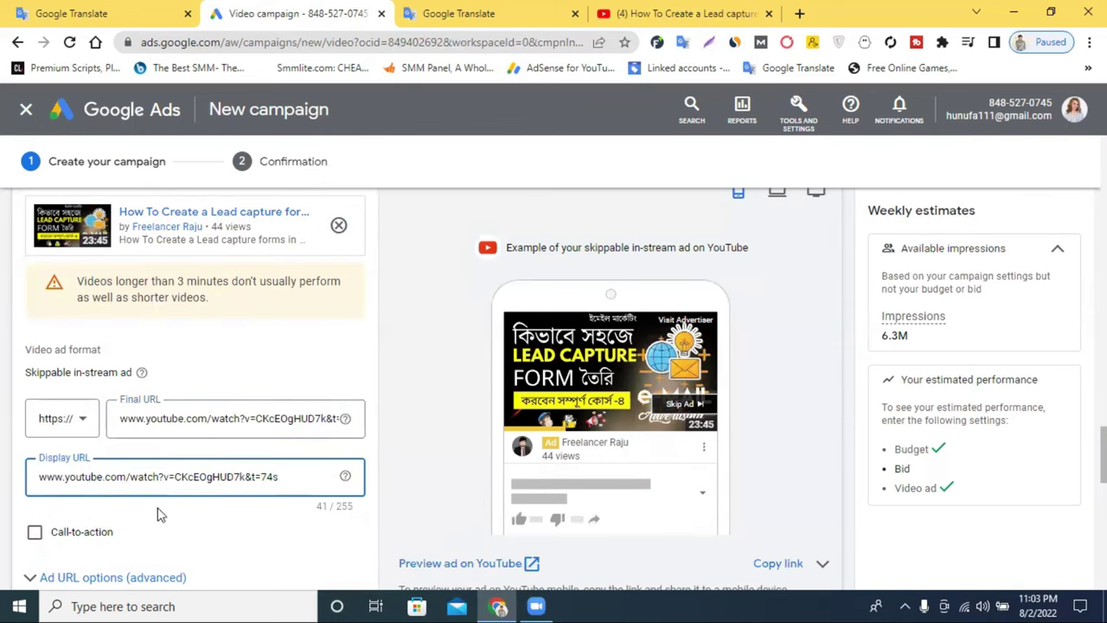
# - Turn on the call-to-action for the in-stream ad and set its text to "subscripe"
pyautogui.click(182, 526)
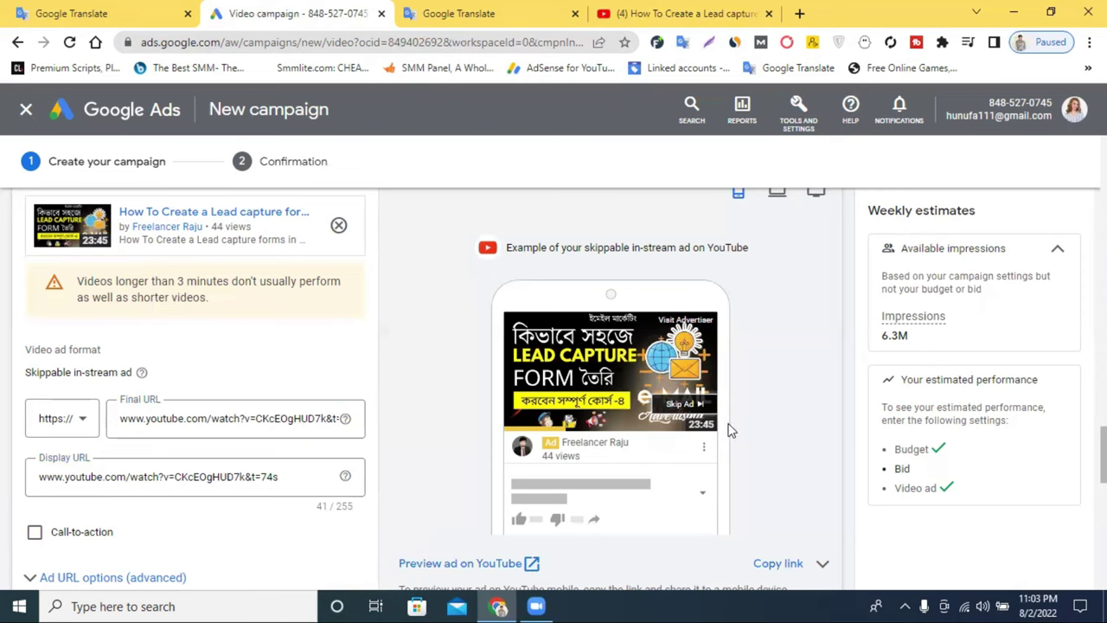
pyautogui.scroll(-2, 673, 456)
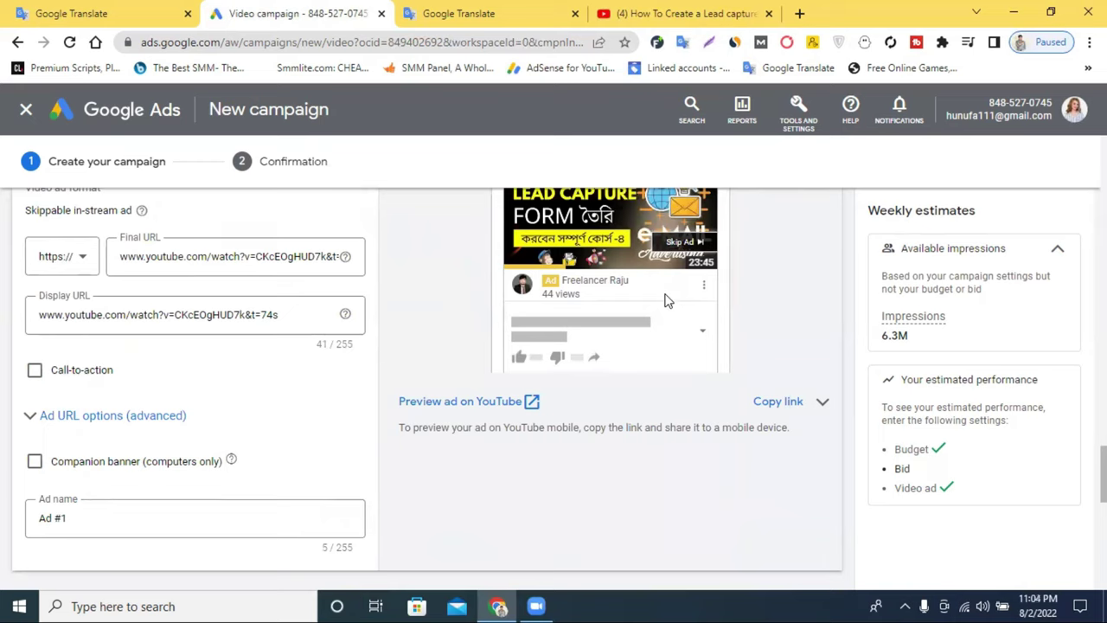
pyautogui.click(35, 370)
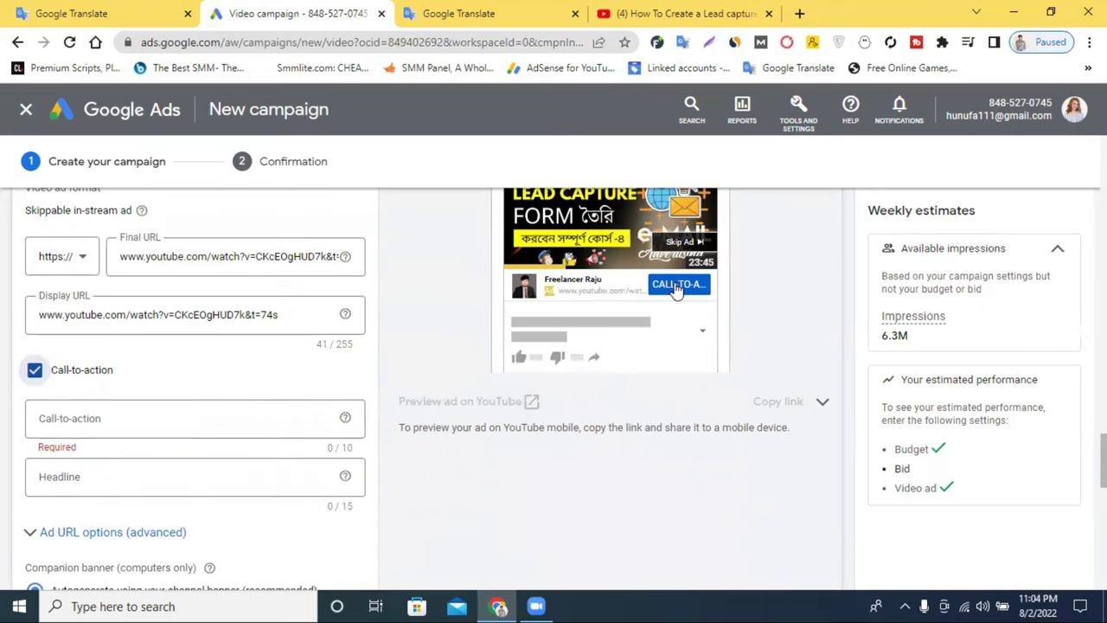
pyautogui.click(89, 413)
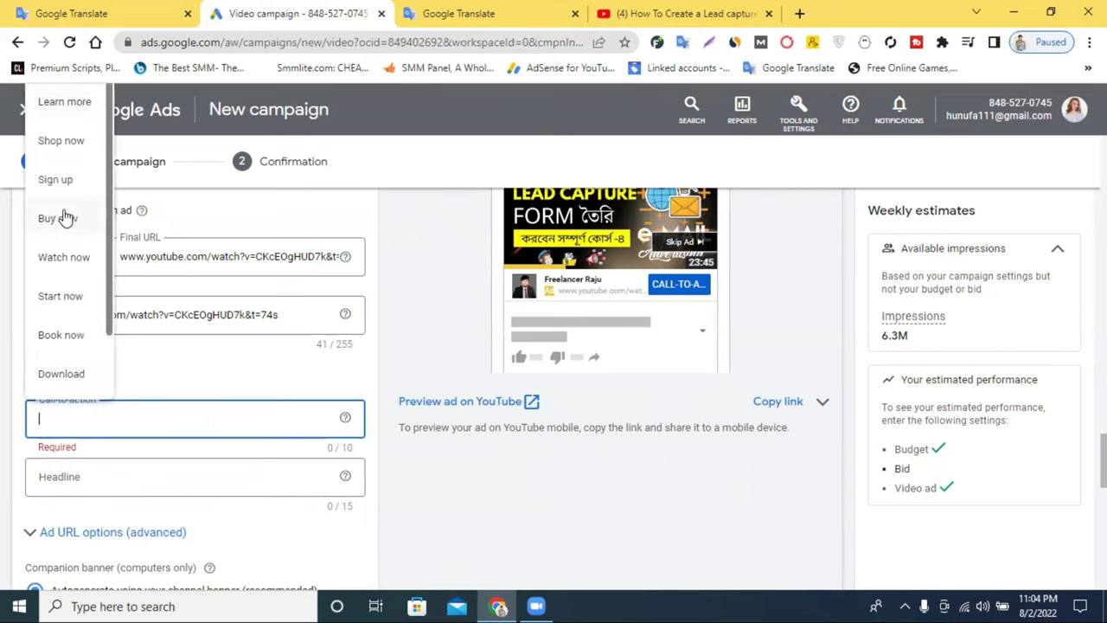
pyautogui.scroll(-2, 69, 225)
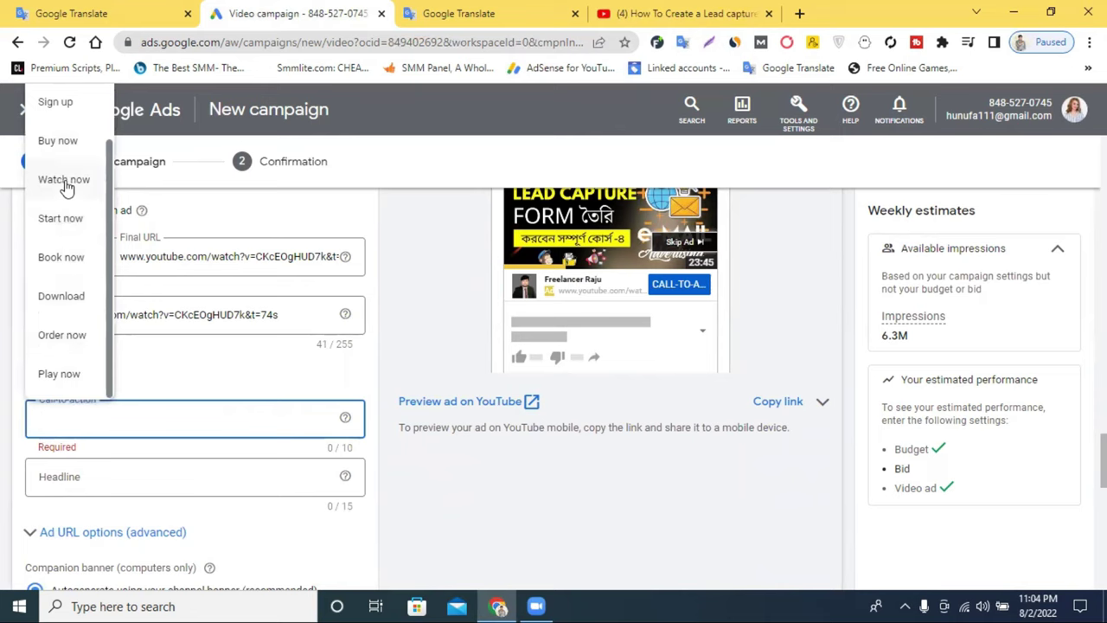
pyautogui.scroll(2, 66, 188)
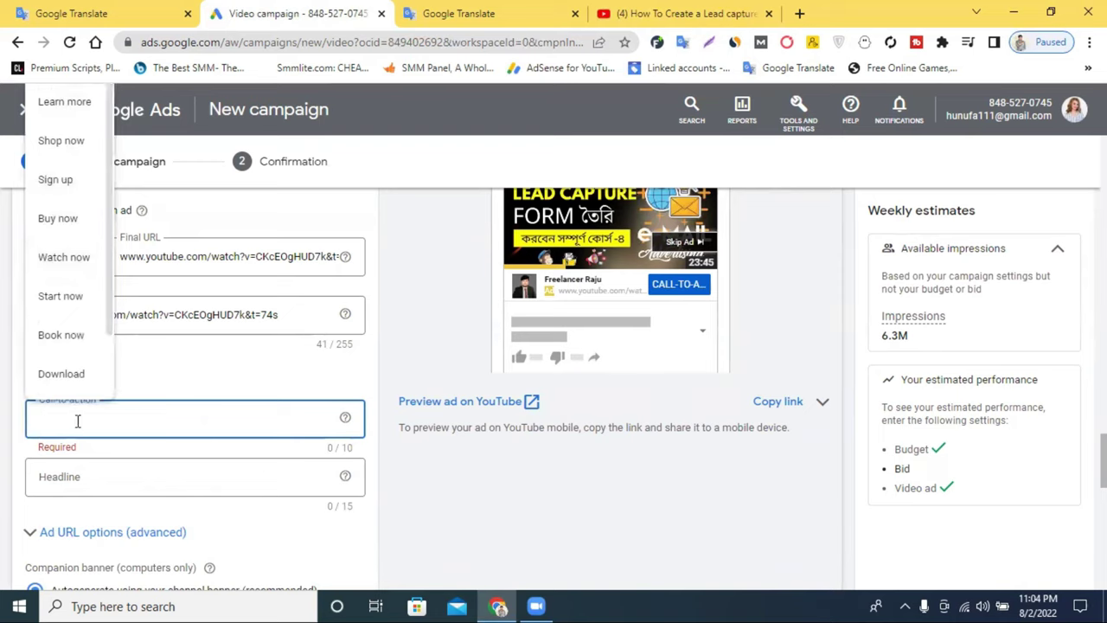
pyautogui.write('s')
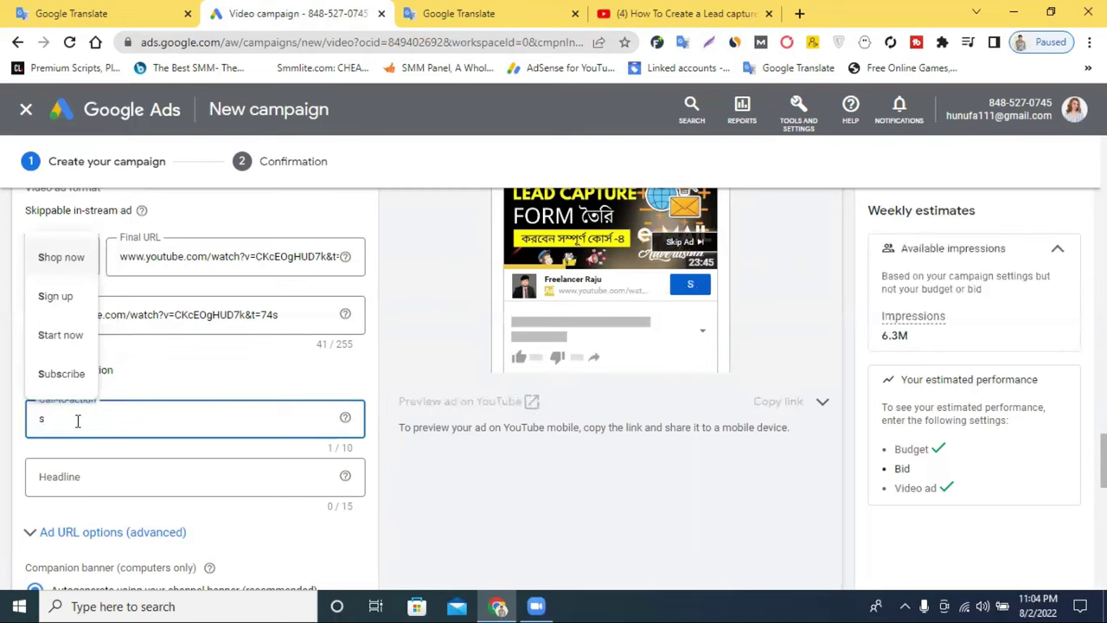
pyautogui.write('ub')
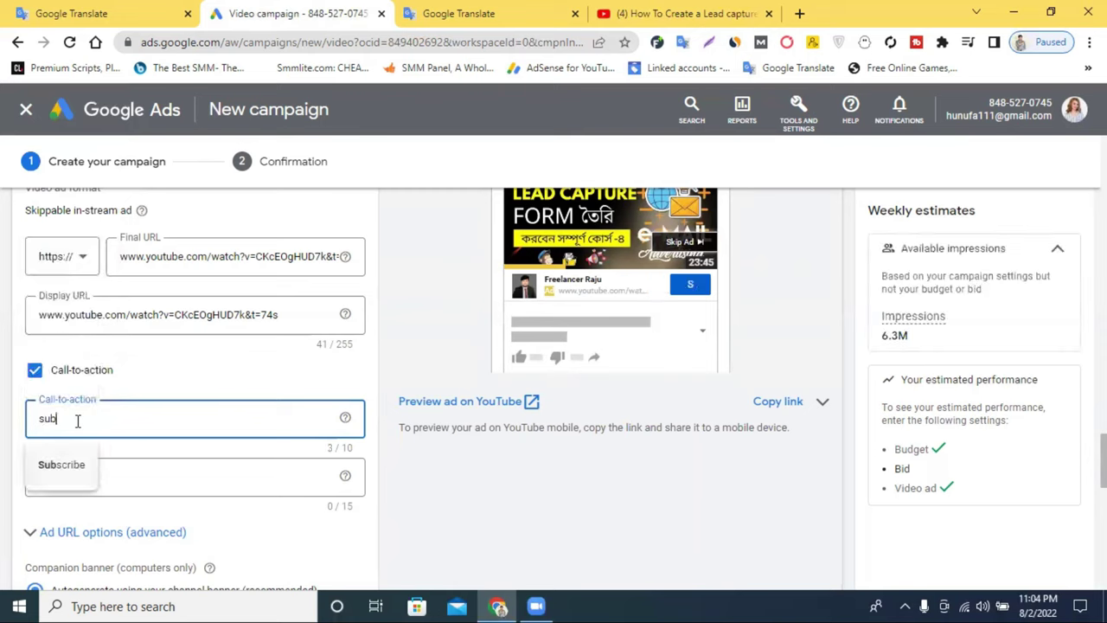
pyautogui.write('scrib')
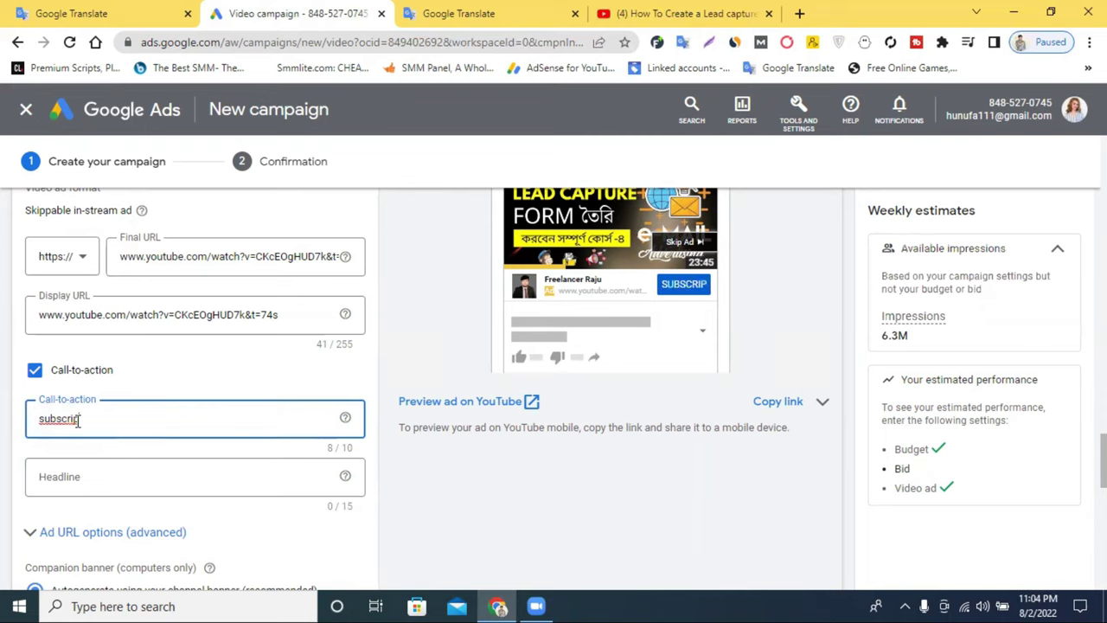
pyautogui.write('e')
# - Switch to the YouTube tab and open the videos page of the signed-in account's own channel
pyautogui.click(162, 315)
pyautogui.doubleClick(164, 315)
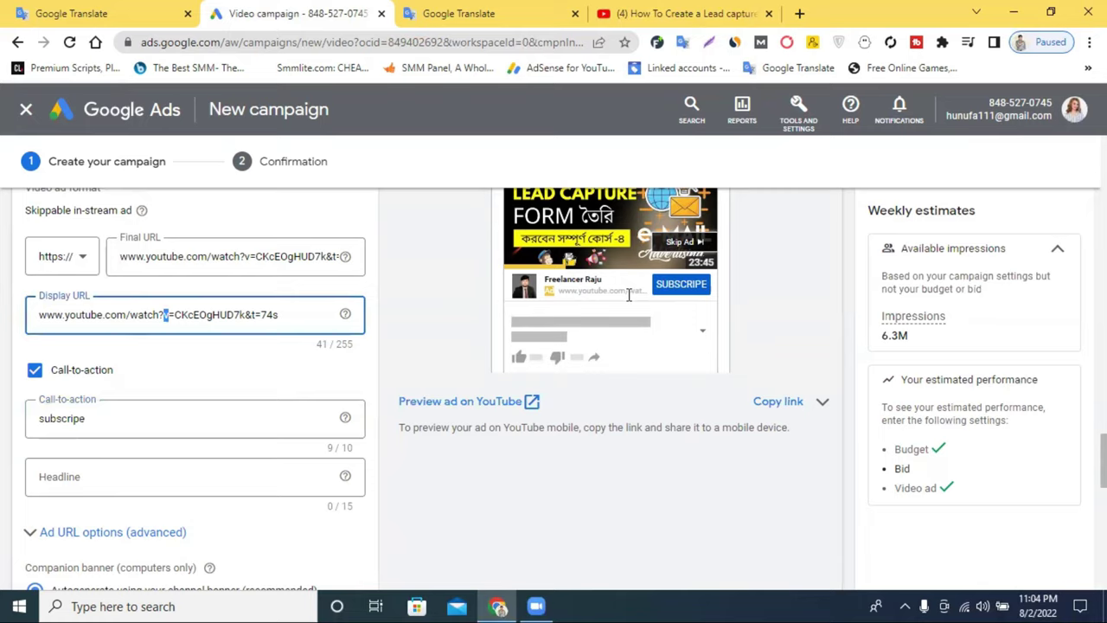
pyautogui.click(707, 12)
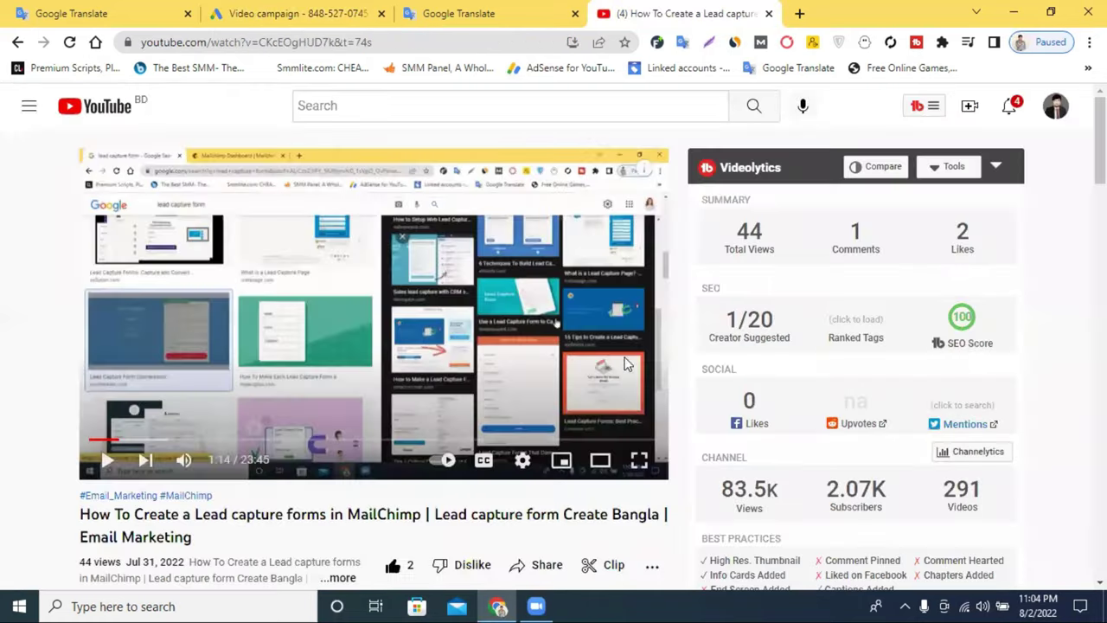
pyautogui.click(1055, 109)
pyautogui.click(914, 191)
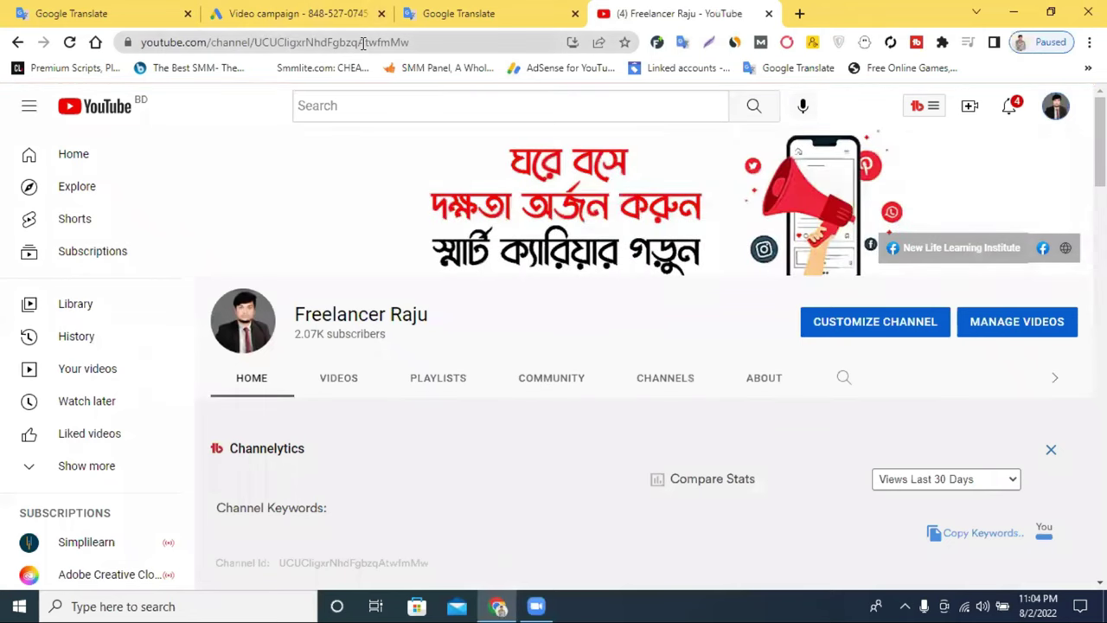
pyautogui.doubleClick(364, 44)
pyautogui.click(333, 381)
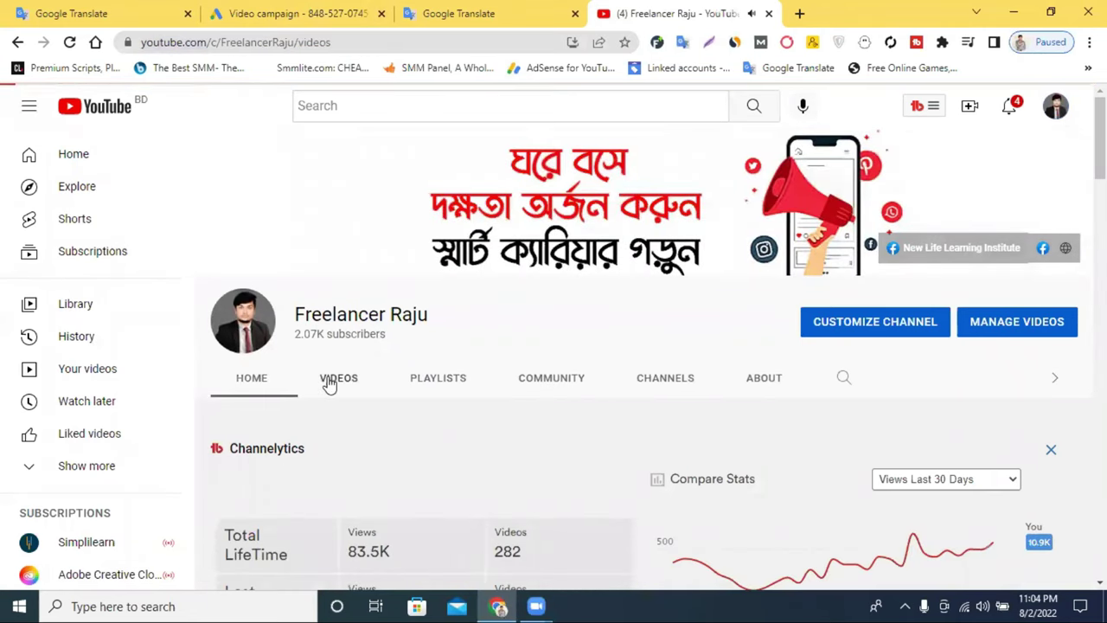
# - Copy the channel's base URL from the address, leaving out the /videos part
pyautogui.click(259, 42)
pyautogui.rightClick(268, 42)
pyautogui.click(325, 42)
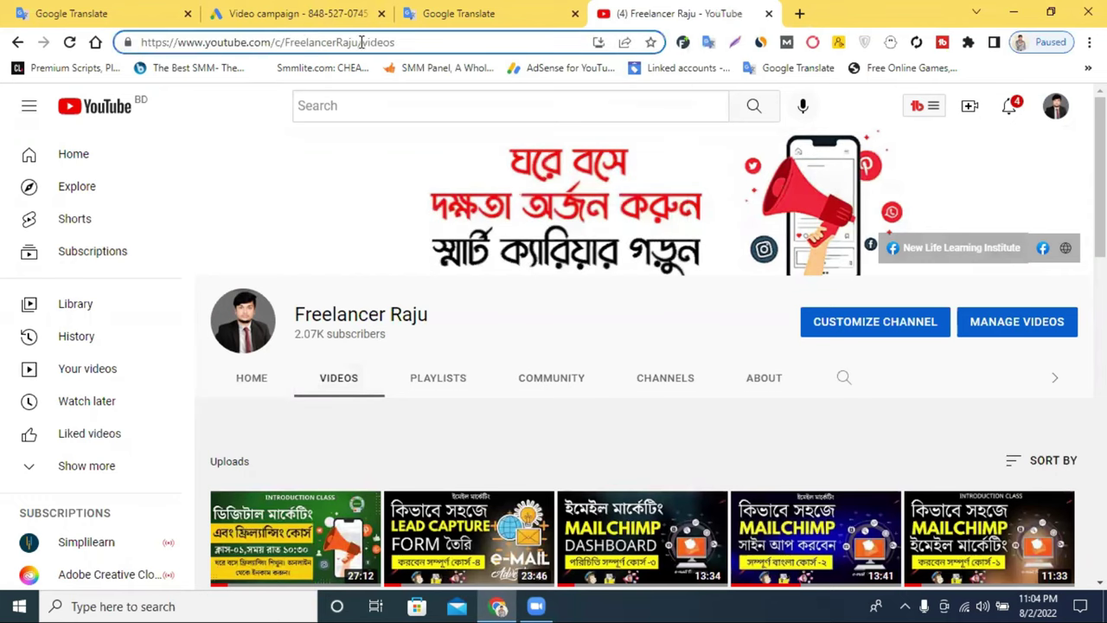
pyautogui.moveTo(360, 41); pyautogui.dragTo(138, 41)
pyautogui.rightClick(179, 41)
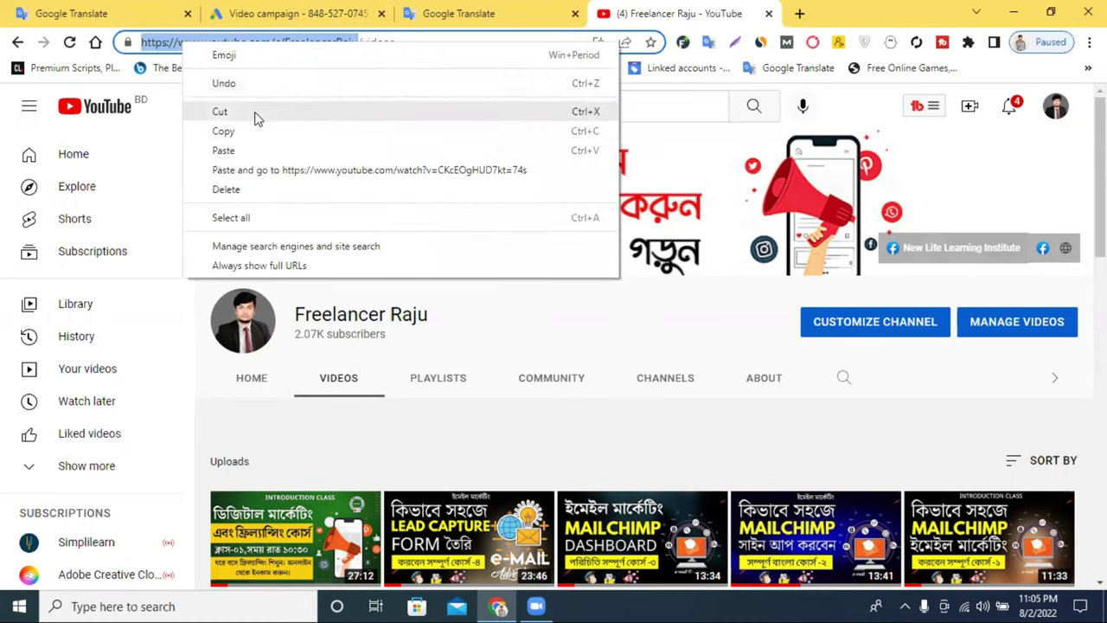
pyautogui.click(267, 129)
# - Return to the Google Ads campaign and replace the ad's display URL with the copied channel URL
pyautogui.click(310, 8)
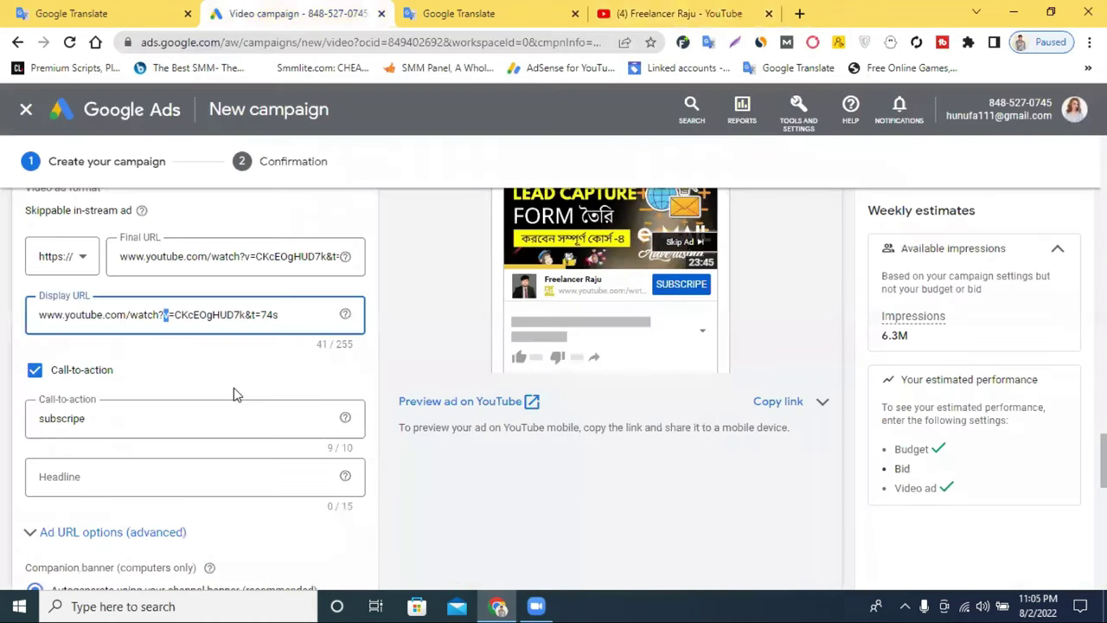
pyautogui.tripleClick(183, 315)
pyautogui.rightClick(185, 311)
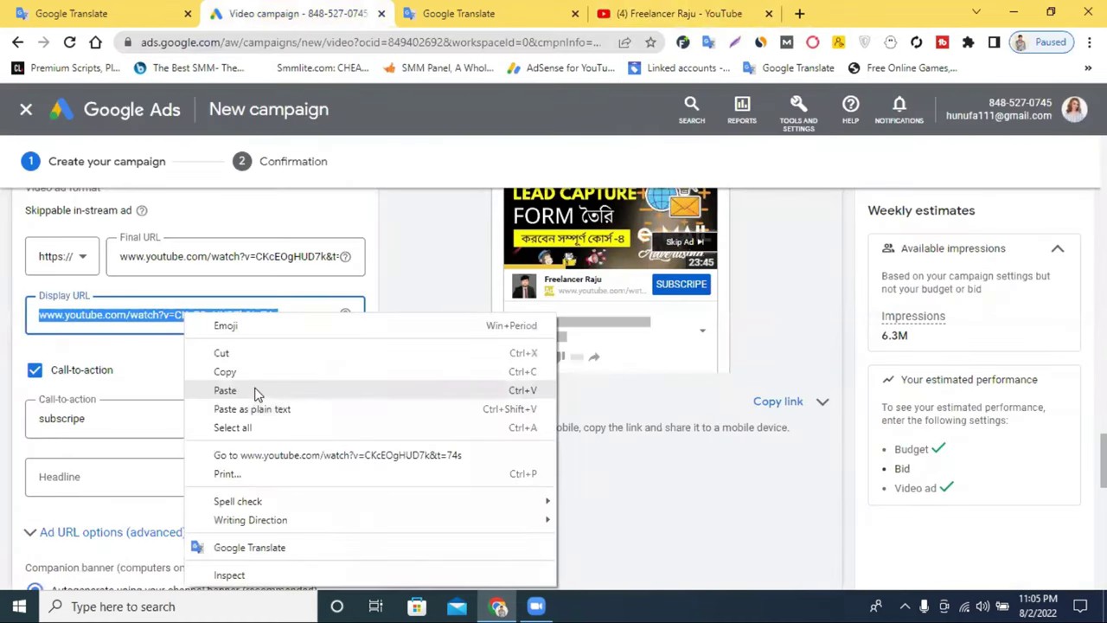
pyautogui.click(257, 392)
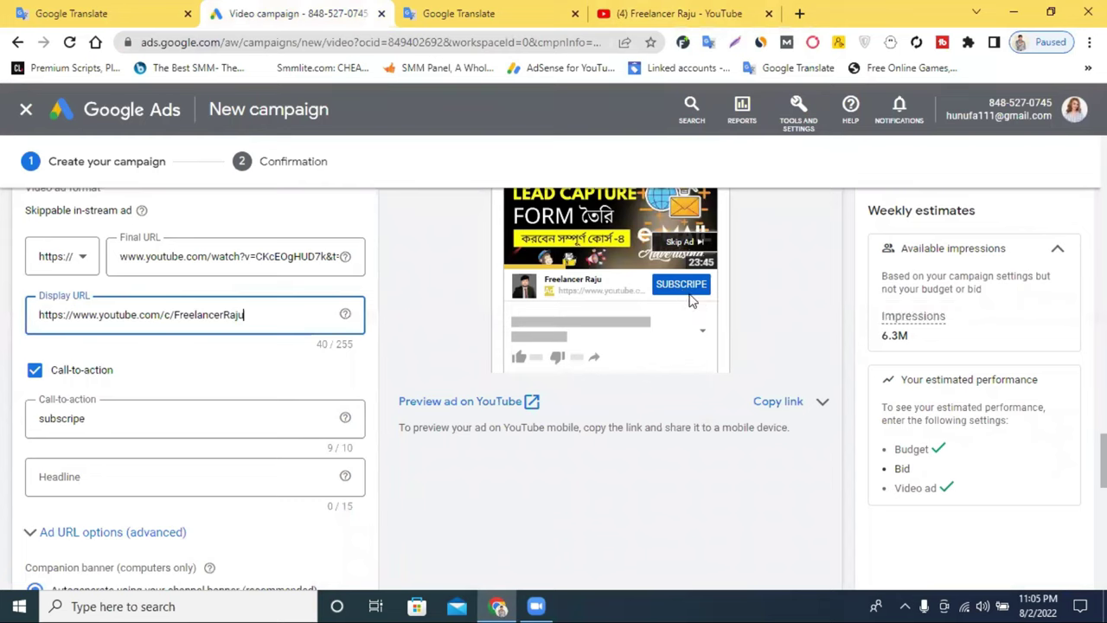
pyautogui.click(194, 369)
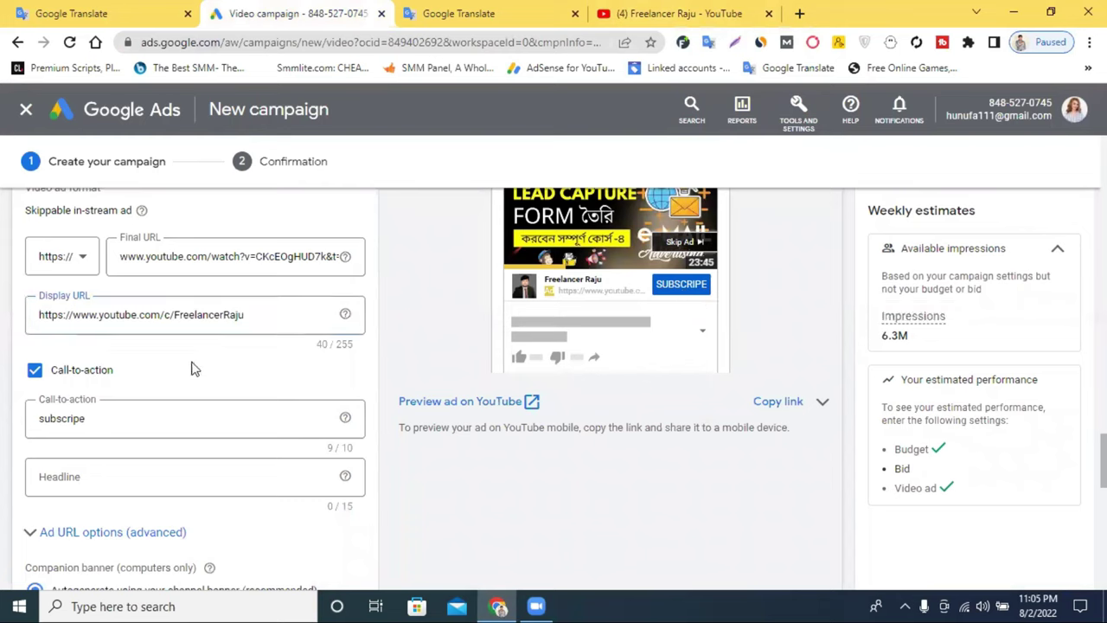
# - Try the placeholder headline "vnncbcbcb" for the ad's call-to-action, and clear the headline again
pyautogui.scroll(-1, 193, 369)
pyautogui.scroll(2, 643, 366)
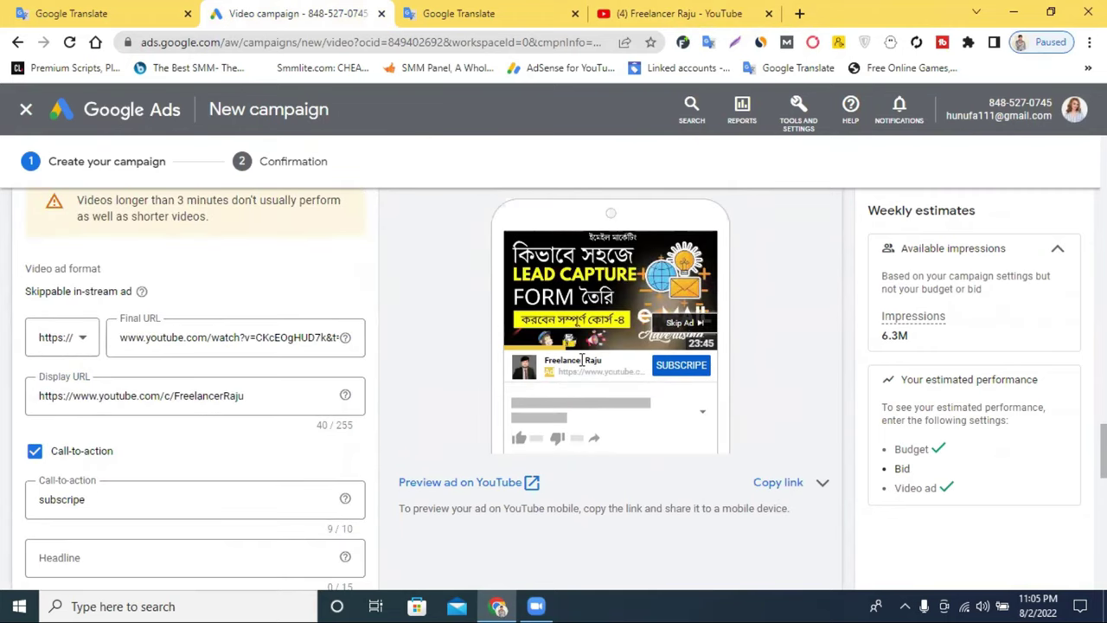
pyautogui.moveTo(546, 359); pyautogui.dragTo(598, 360)
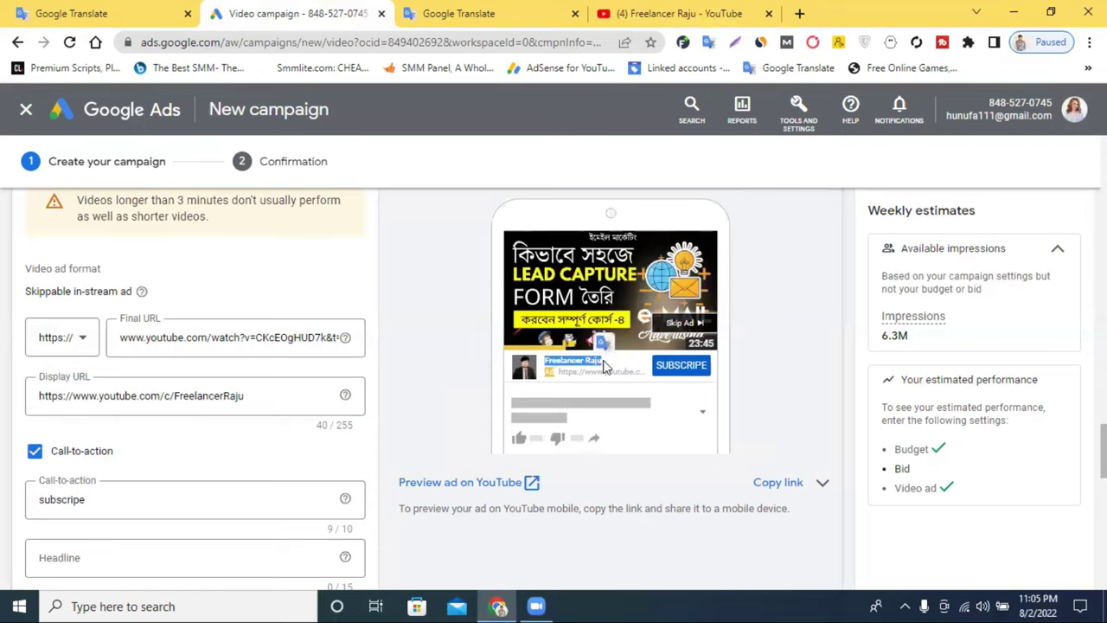
pyautogui.click(83, 557)
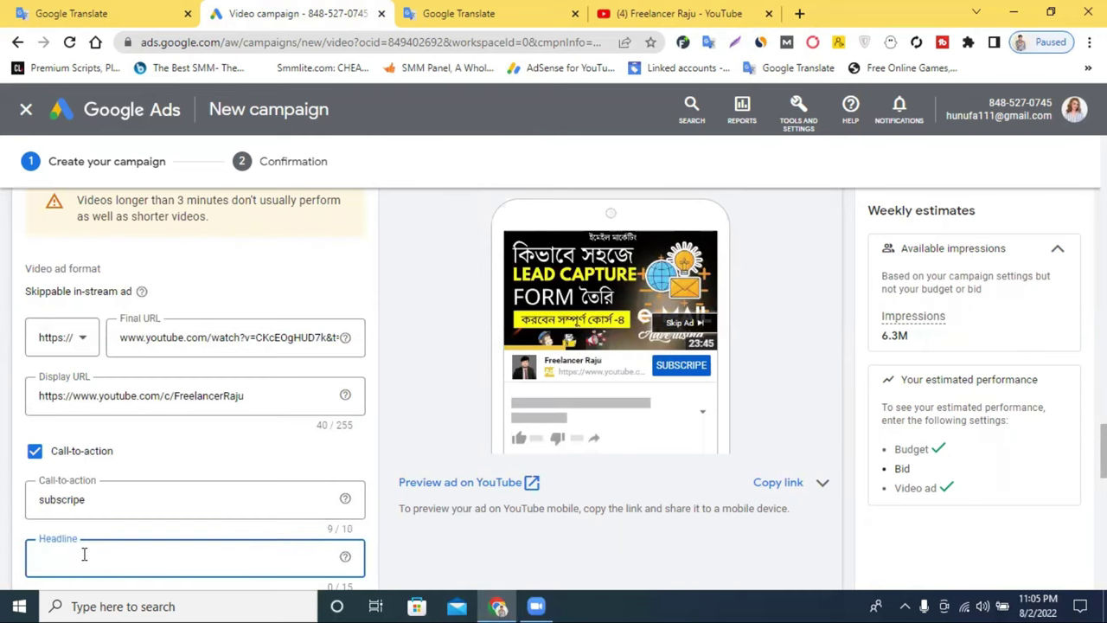
pyautogui.scroll(-1, 84, 554)
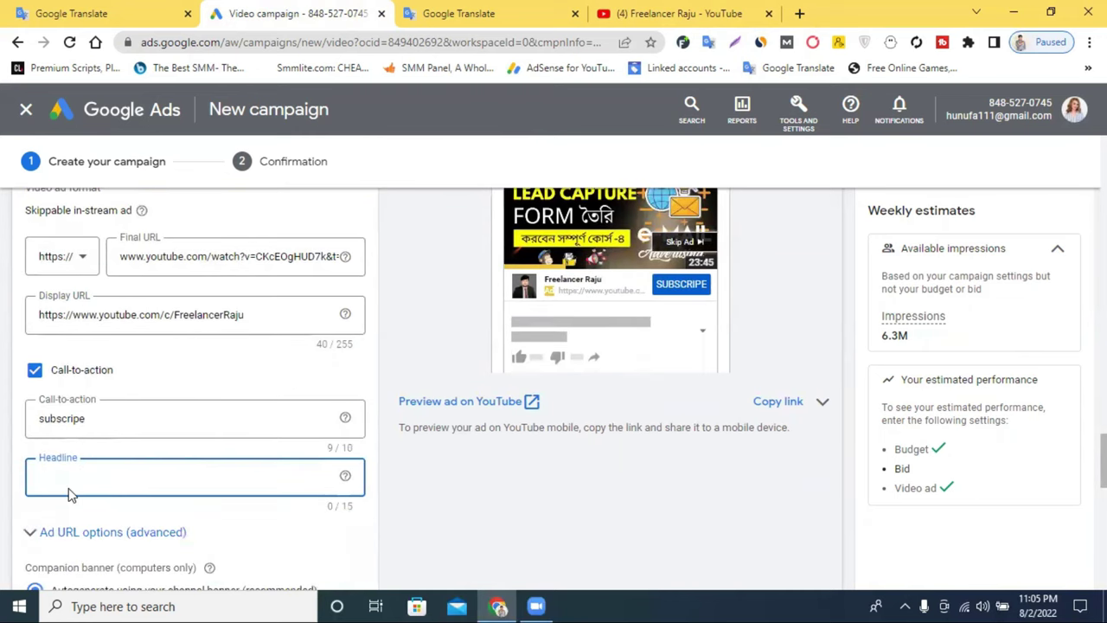
pyautogui.write('b')
pyautogui.press('BackSpace')
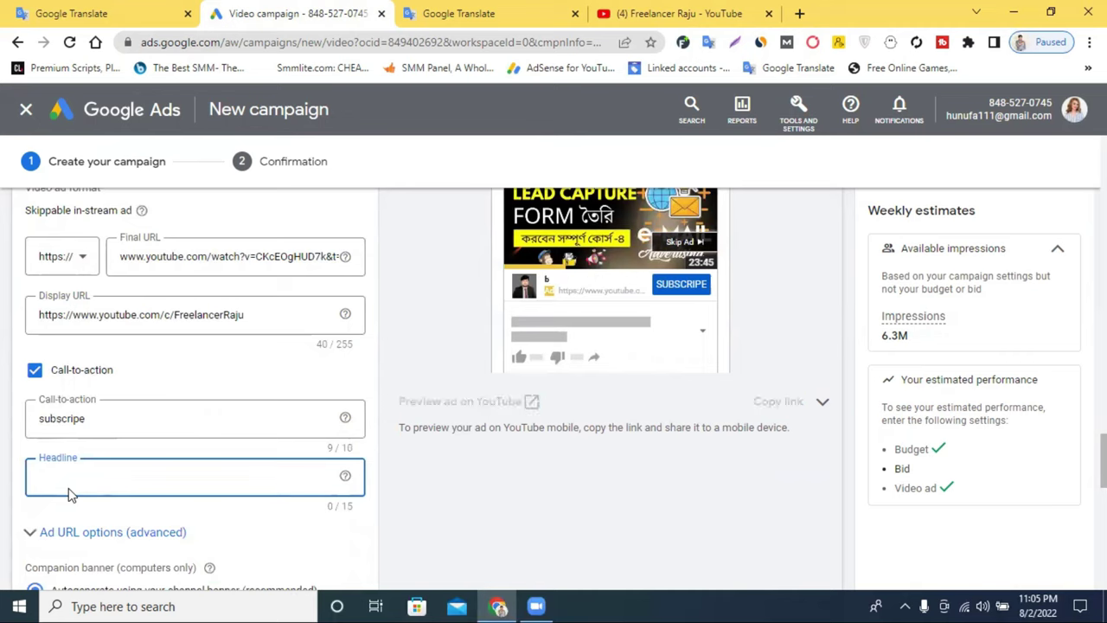
pyautogui.write('vnncbcbcb')
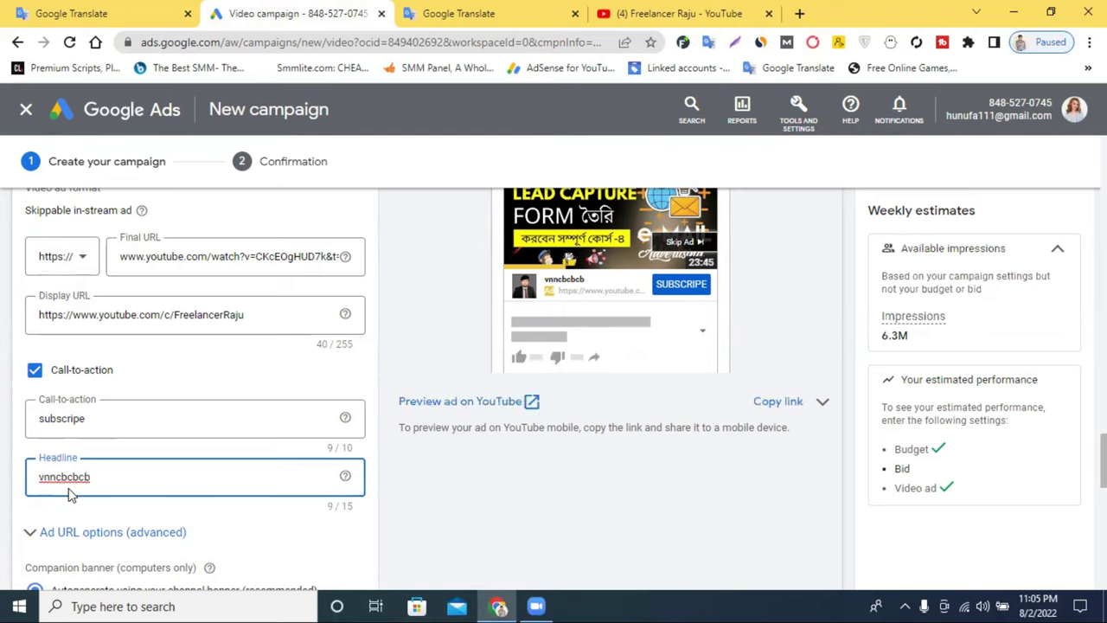
pyautogui.press('BackSpace')
pyautogui.press('BackSpace')
pyautogui.press('BackSpace')
pyautogui.press('BackSpace')
pyautogui.press('BackSpace')
pyautogui.press('BackSpace')
pyautogui.press('BackSpace')
pyautogui.press('BackSpace')
pyautogui.press('BackSpace')
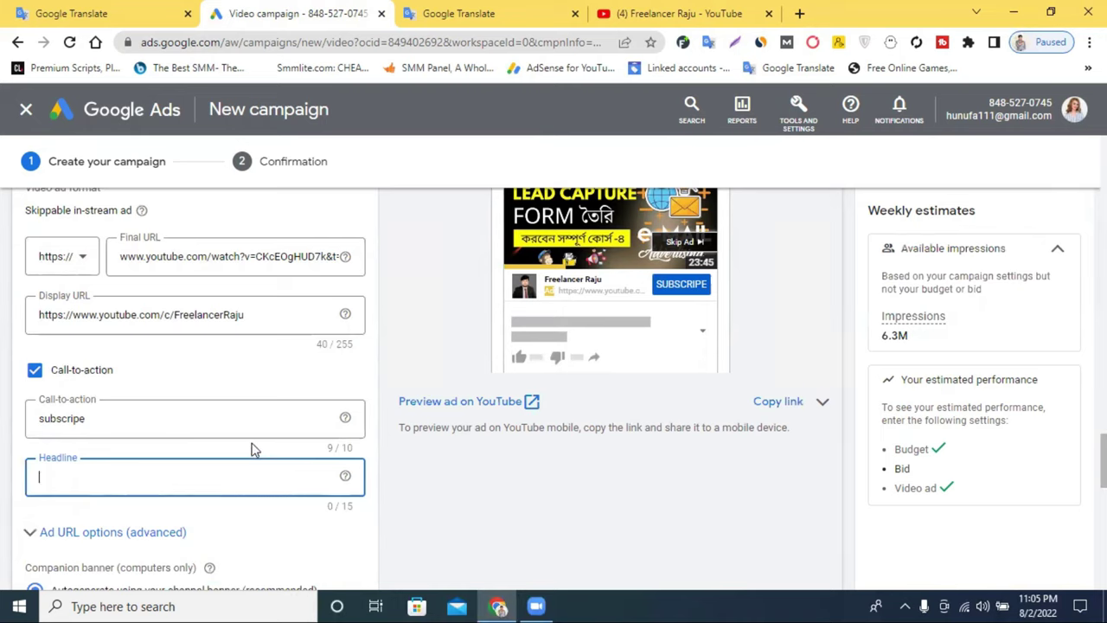
# - Rename the ad as "Ad #digitalmarketing"
pyautogui.scroll(-1, 126, 452)
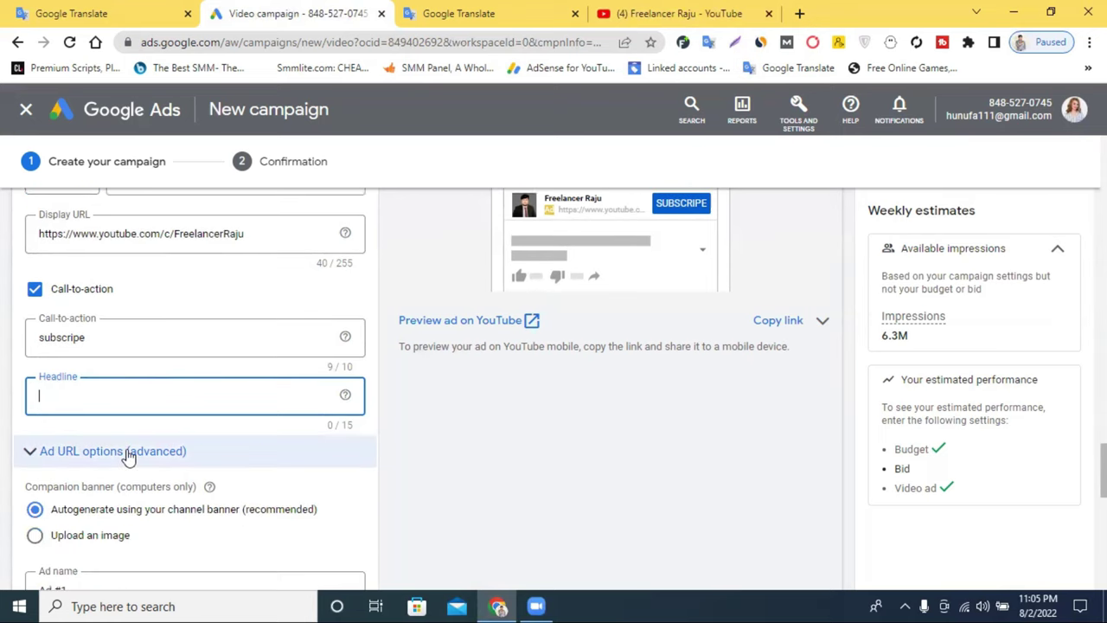
pyautogui.scroll(-1, 126, 452)
pyautogui.click(103, 506)
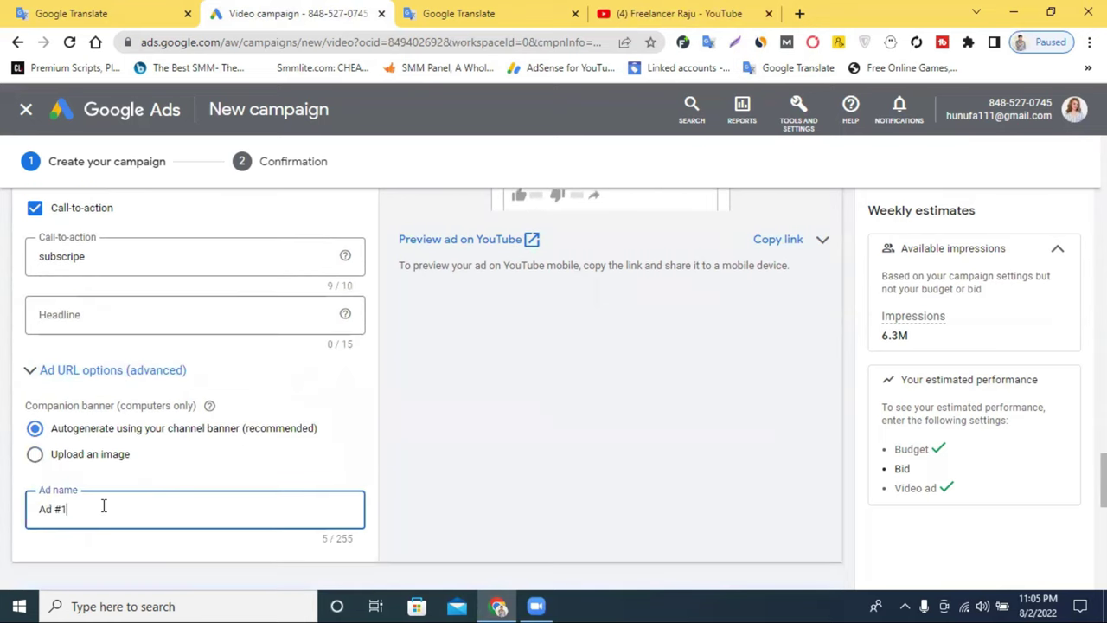
pyautogui.write('hgfs')
pyautogui.press('BackSpace')
pyautogui.press('BackSpace')
pyautogui.press('BackSpace')
pyautogui.press('BackSpace')
pyautogui.press('BackSpace')
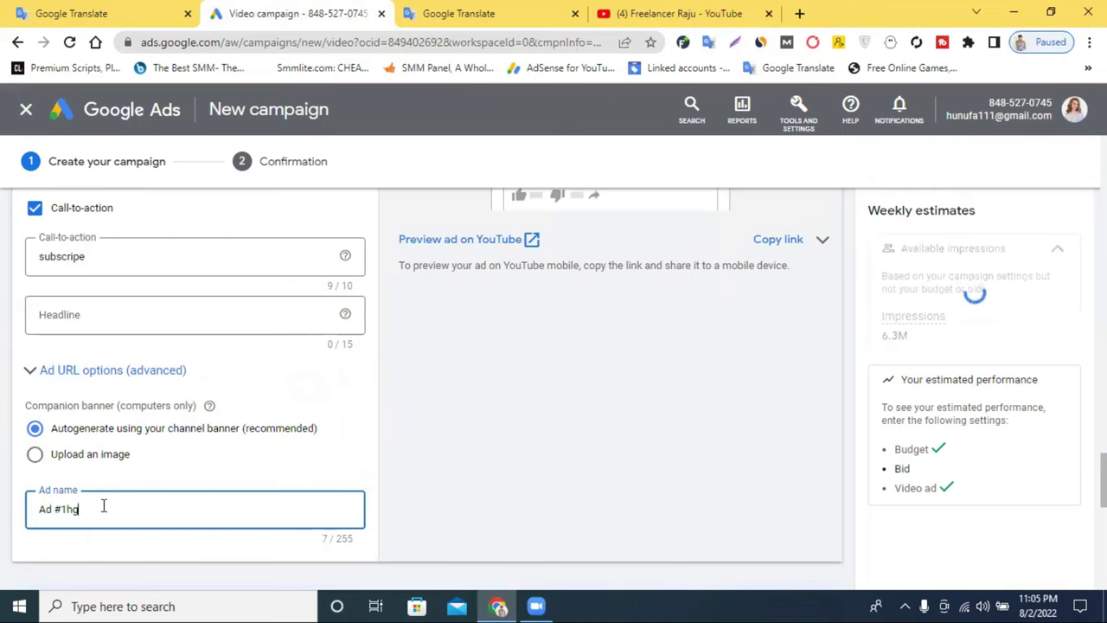
pyautogui.write('d')
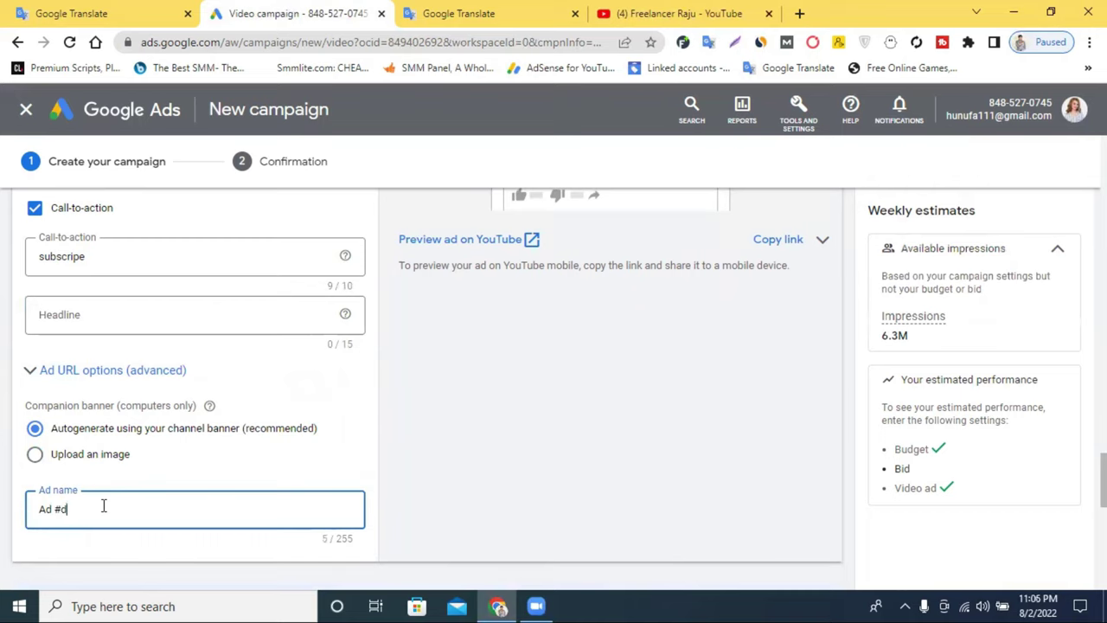
pyautogui.write('igitalmarketing')
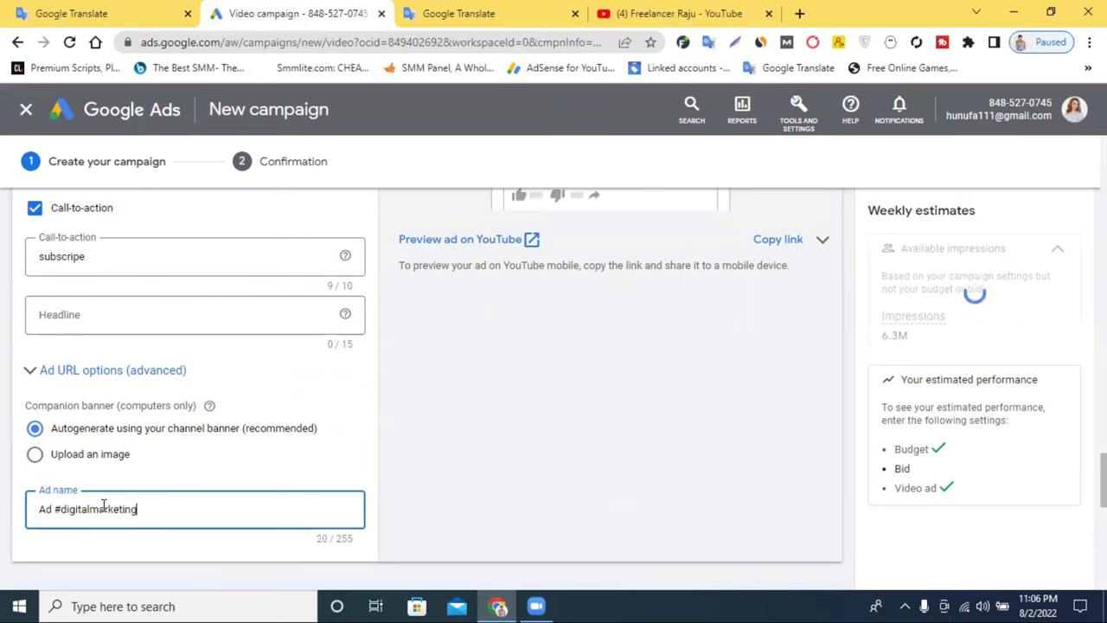
# - Show how the skippable in-stream ad looks on a television screen and examine the preview
pyautogui.scroll(2, 402, 419)
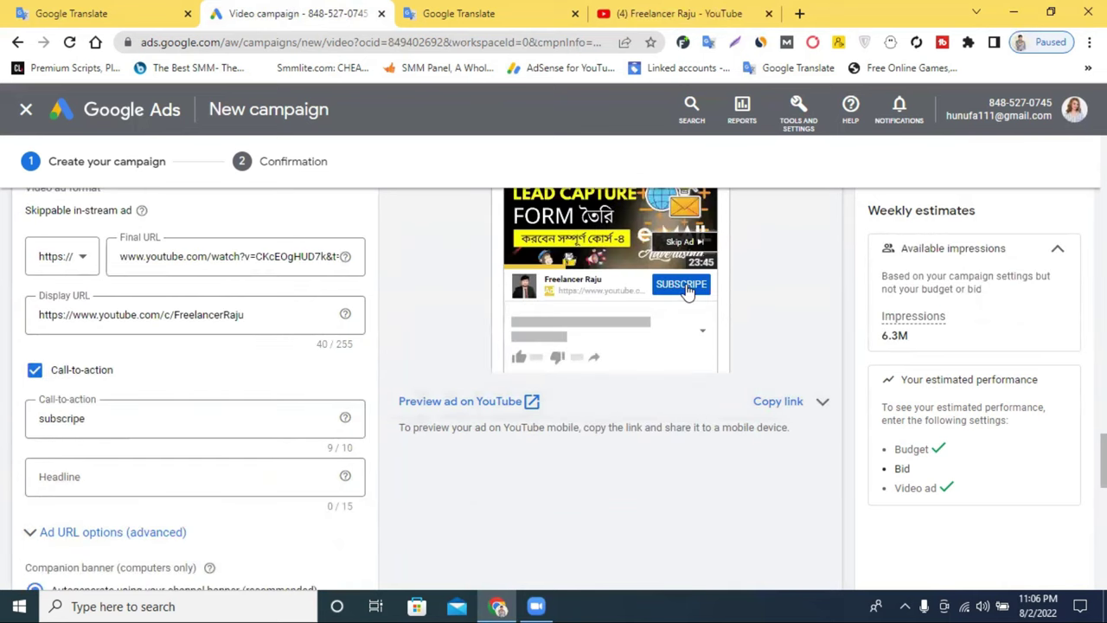
pyautogui.scroll(6, 594, 355)
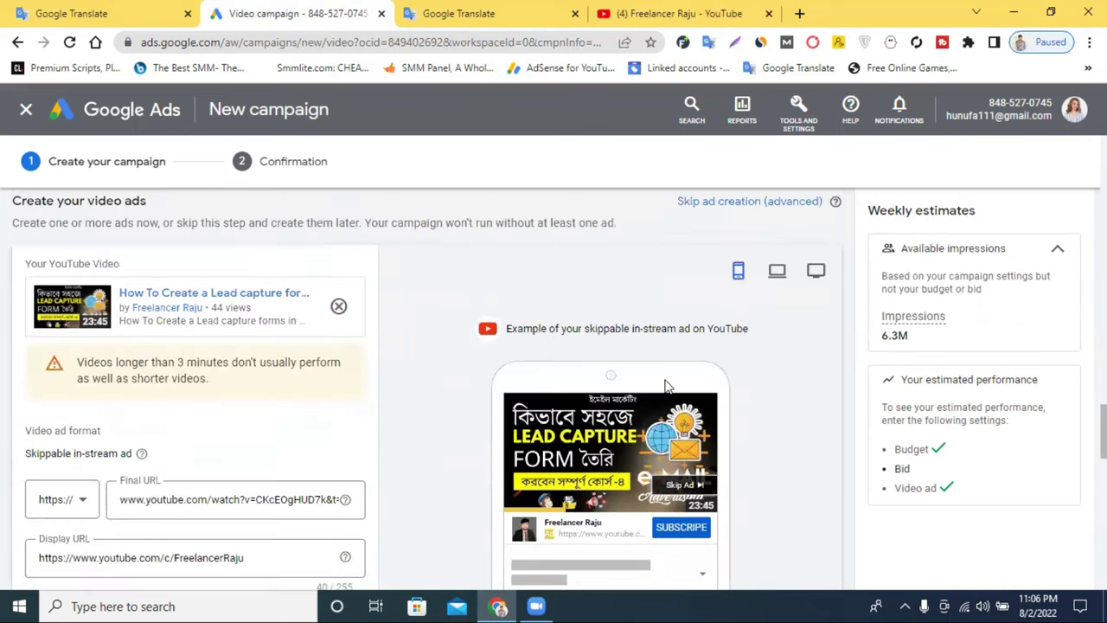
pyautogui.scroll(-2, 452, 337)
pyautogui.scroll(-5, 822, 364)
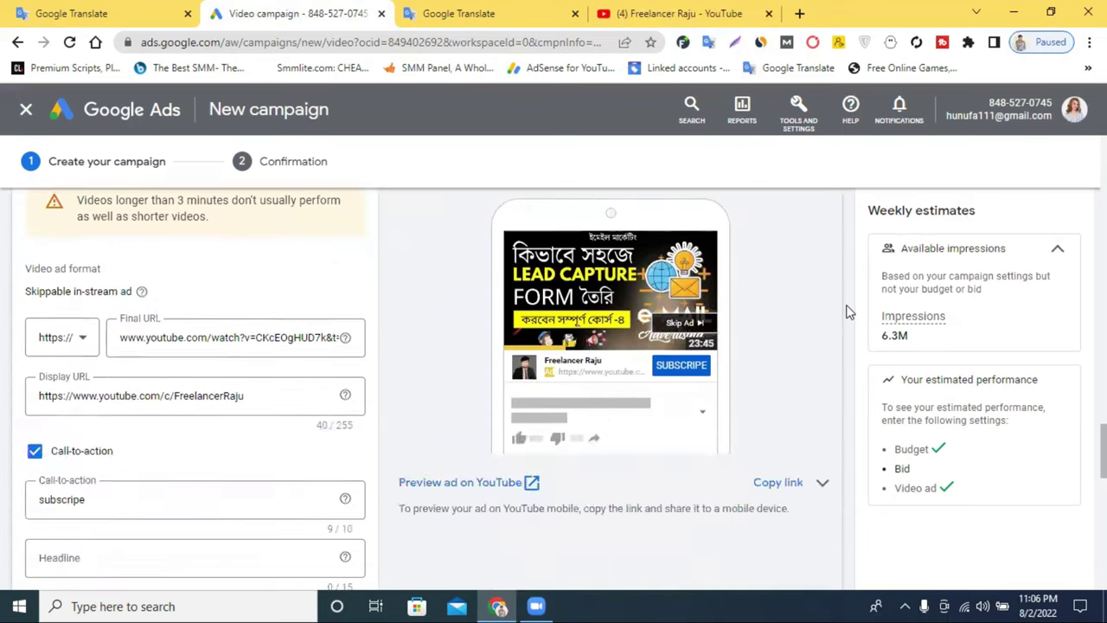
pyautogui.scroll(4, 845, 309)
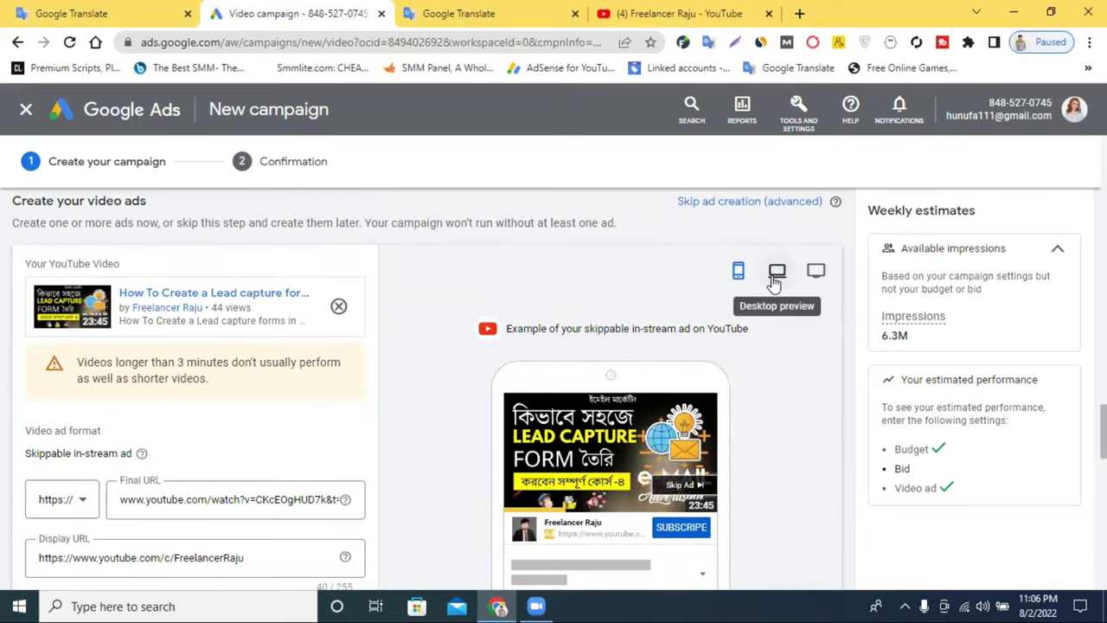
pyautogui.click(817, 274)
pyautogui.scroll(-2, 895, 325)
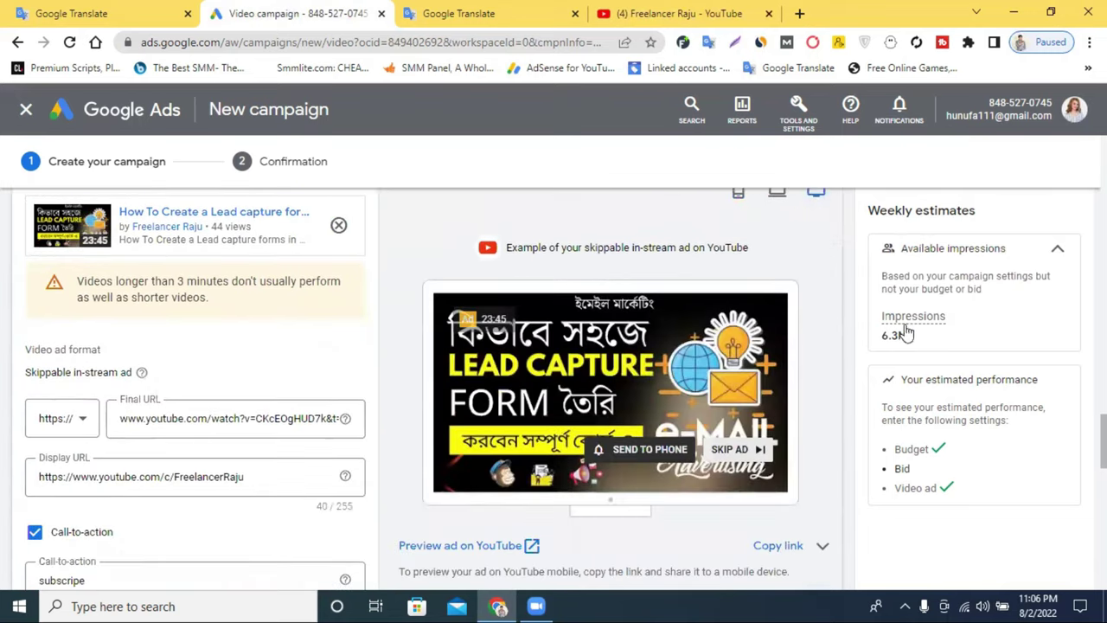
pyautogui.scroll(-1, 808, 405)
pyautogui.scroll(2, 796, 298)
pyautogui.scroll(-1, 816, 297)
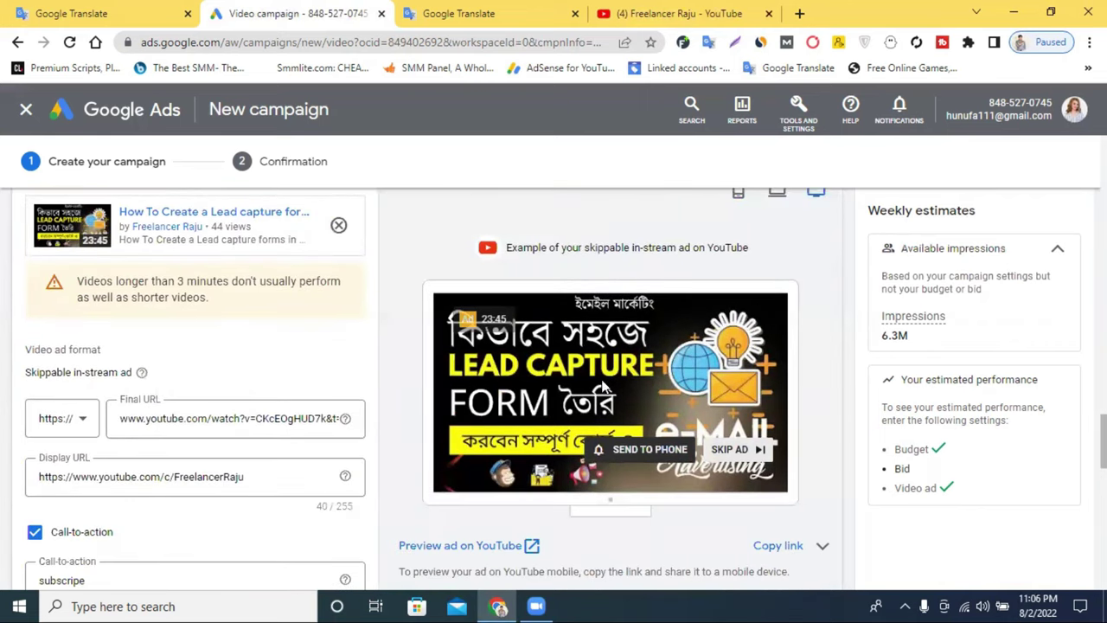
pyautogui.scroll(-1, 685, 386)
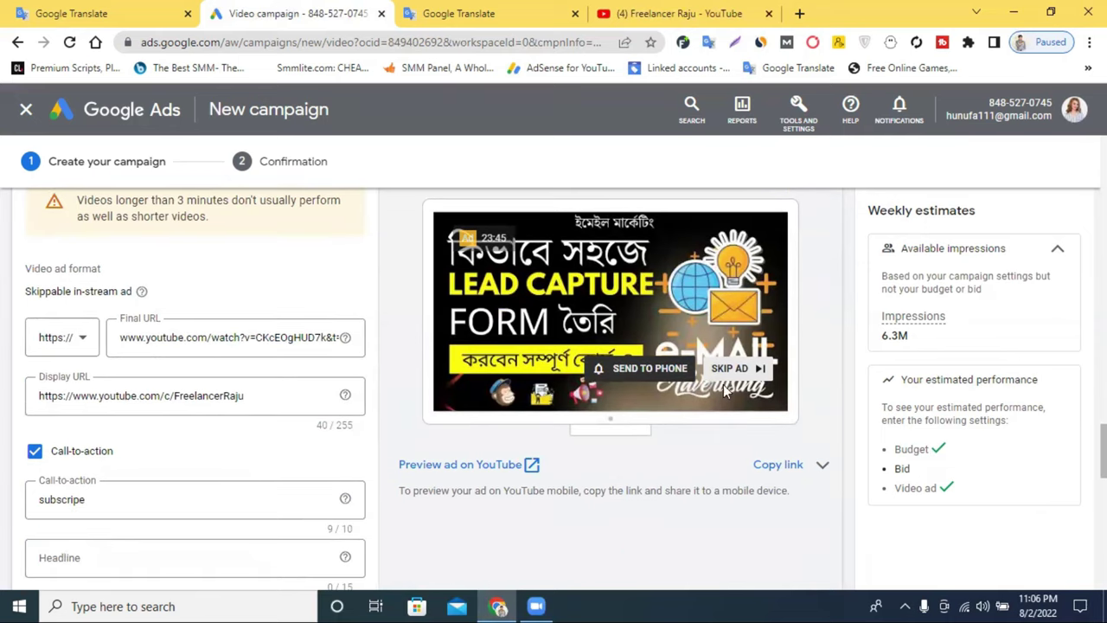
pyautogui.scroll(1, 723, 371)
pyautogui.scroll(1, 741, 344)
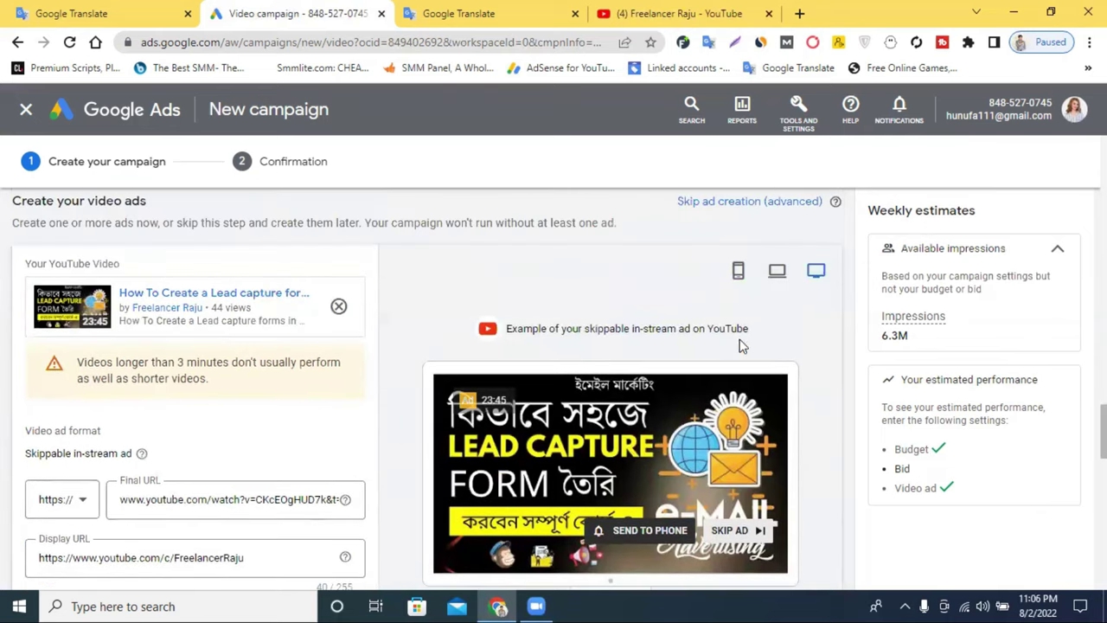
# - Switch to the ad's desktop preview and examine the call-to-action beside the video
pyautogui.click(776, 275)
pyautogui.scroll(-1, 787, 346)
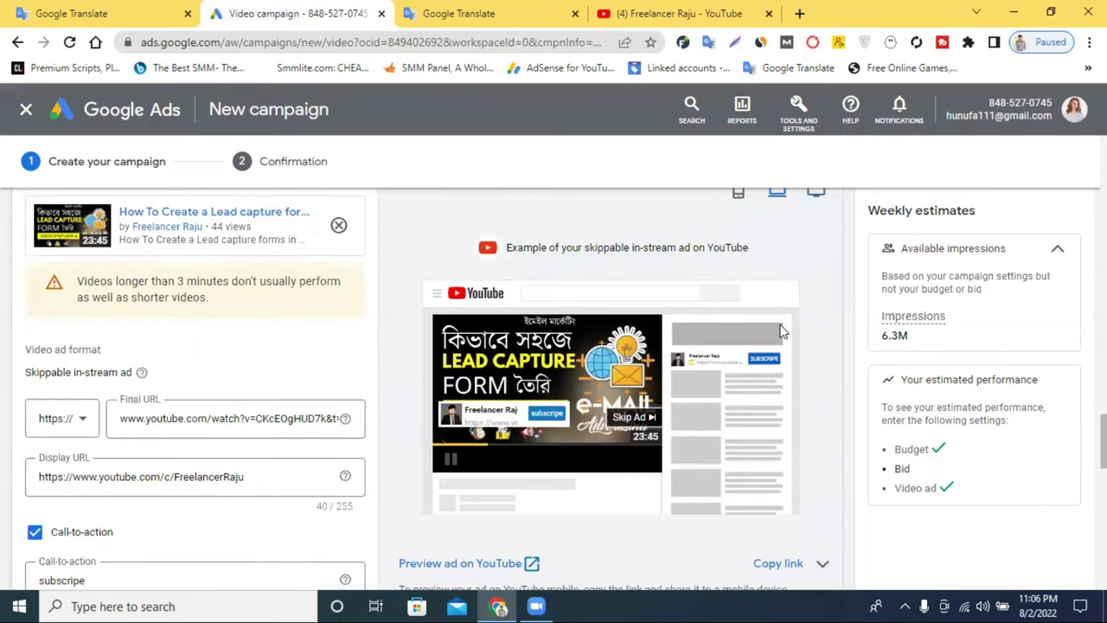
pyautogui.scroll(-1, 619, 346)
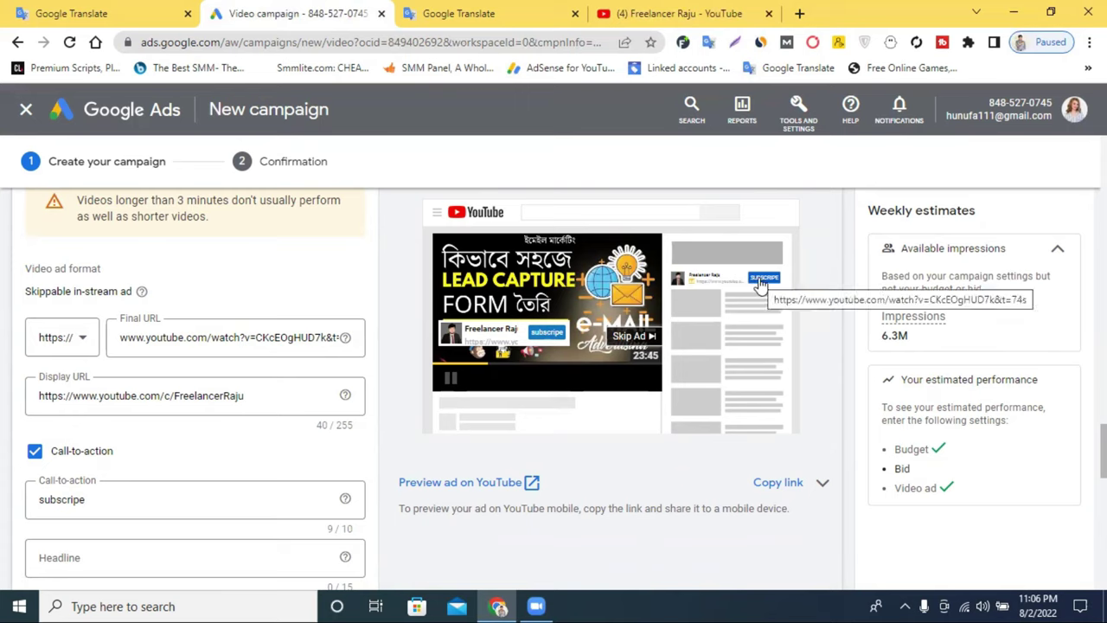
# - Open the ad's live preview on YouTube, pause the video and examine the view count below it
pyautogui.rightClick(446, 485)
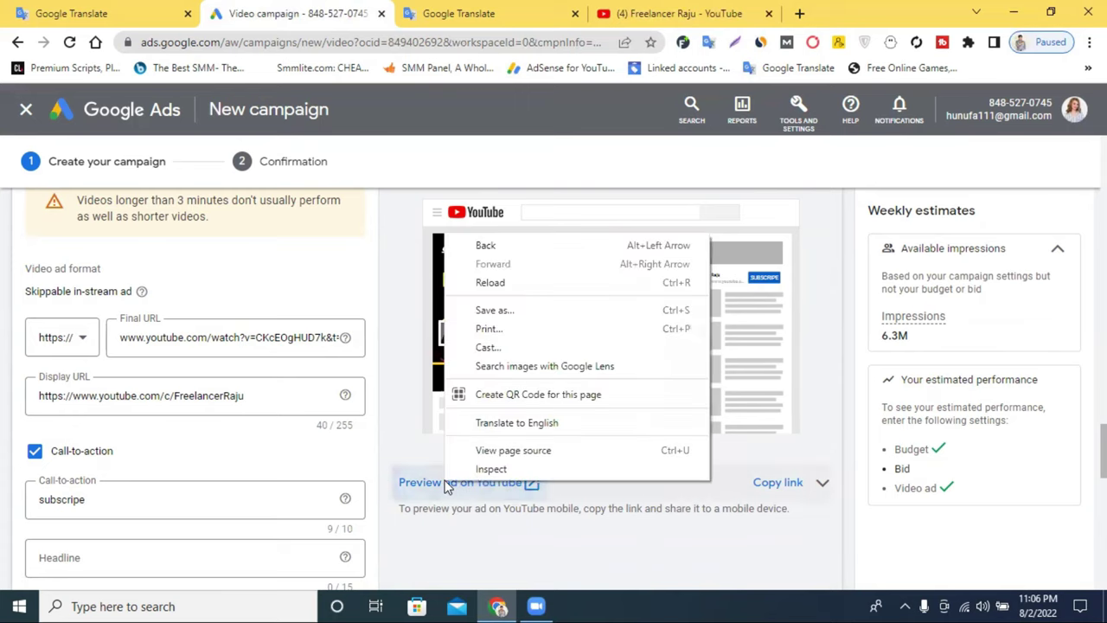
pyautogui.click(441, 482)
pyautogui.click(441, 482)
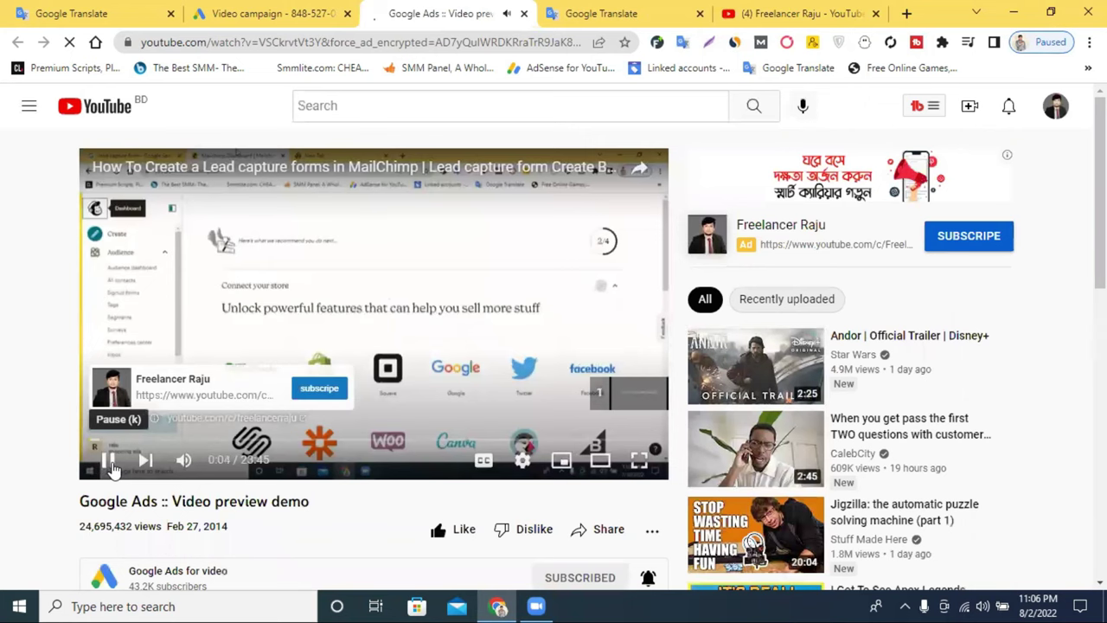
pyautogui.click(110, 461)
pyautogui.scroll(-1, 398, 398)
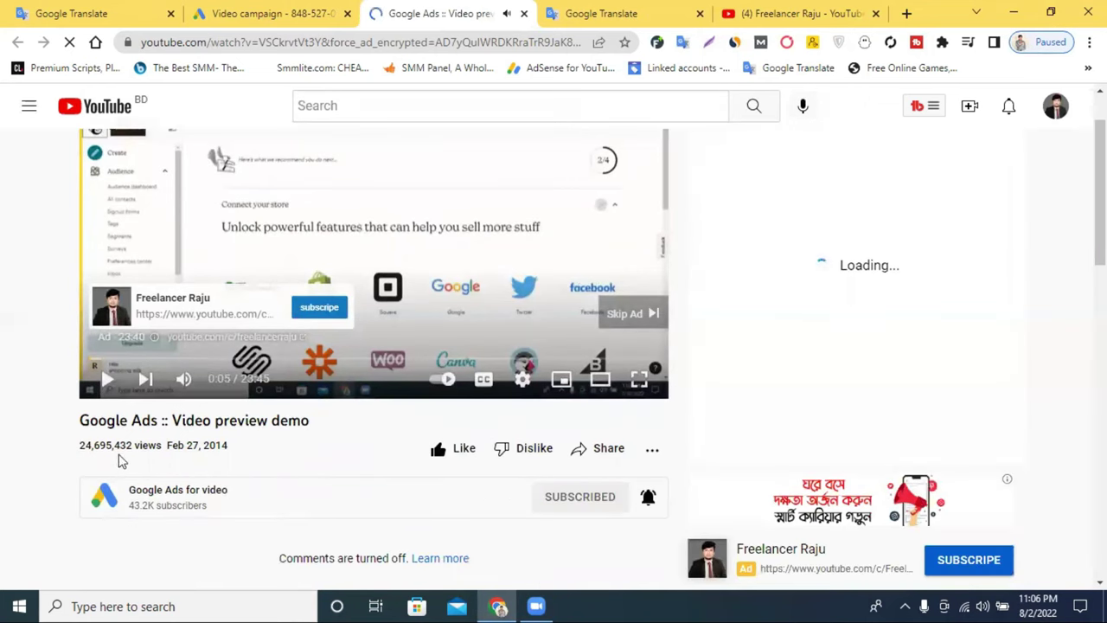
pyautogui.moveTo(141, 447); pyautogui.dragTo(49, 360)
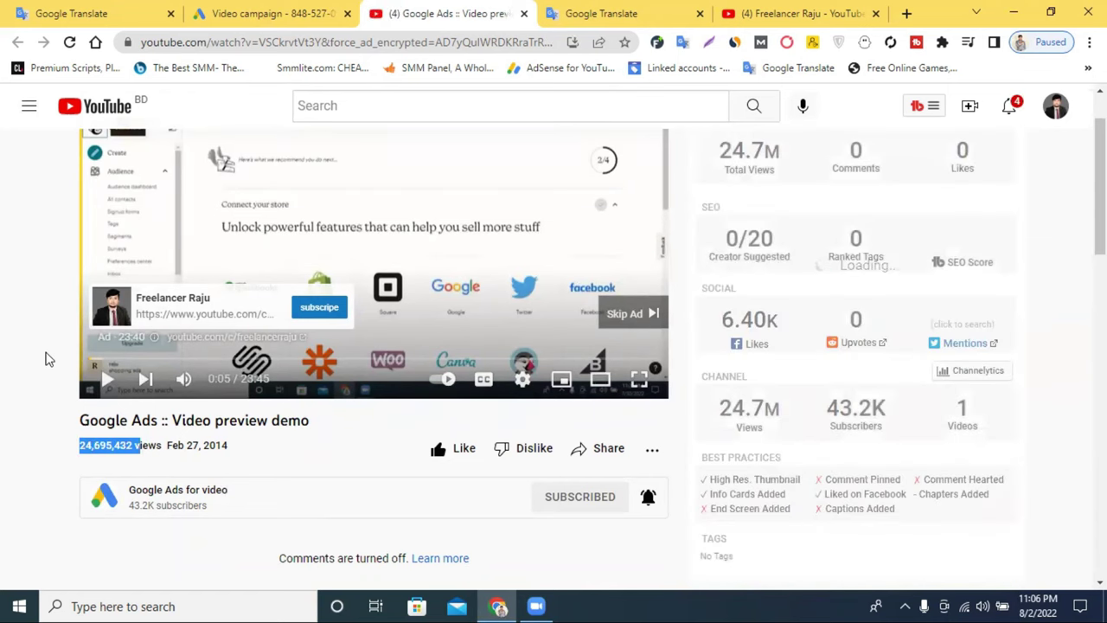
# - Test the companion banner's call-to-action in the YouTube preview, follow its destination URL to the video, and close that page
pyautogui.scroll(1, 852, 296)
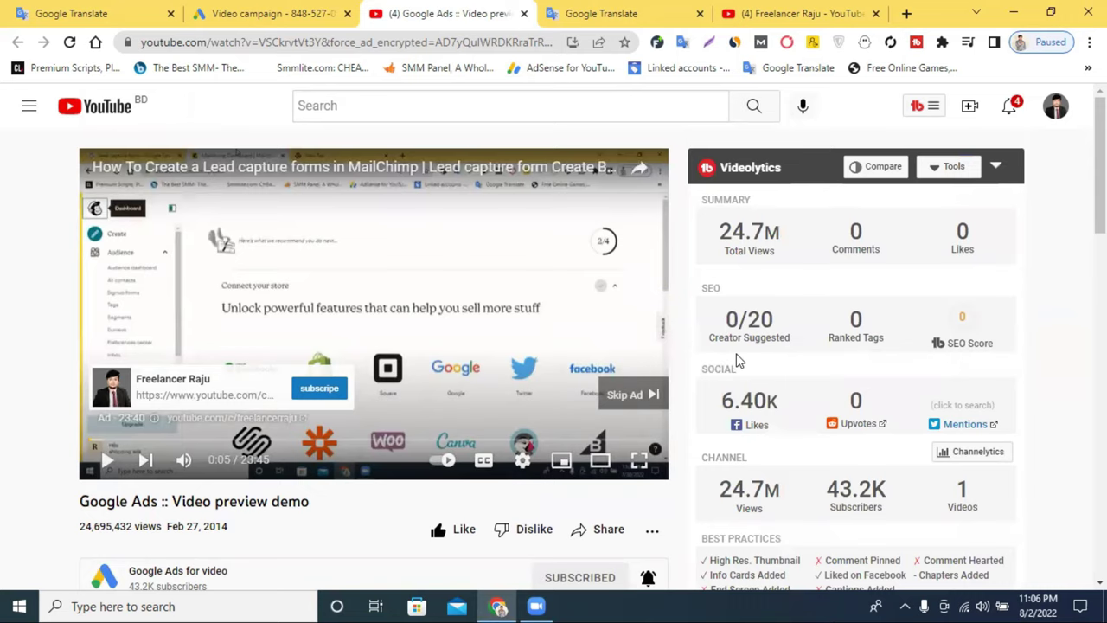
pyautogui.scroll(-3, 738, 362)
pyautogui.scroll(-2, 734, 350)
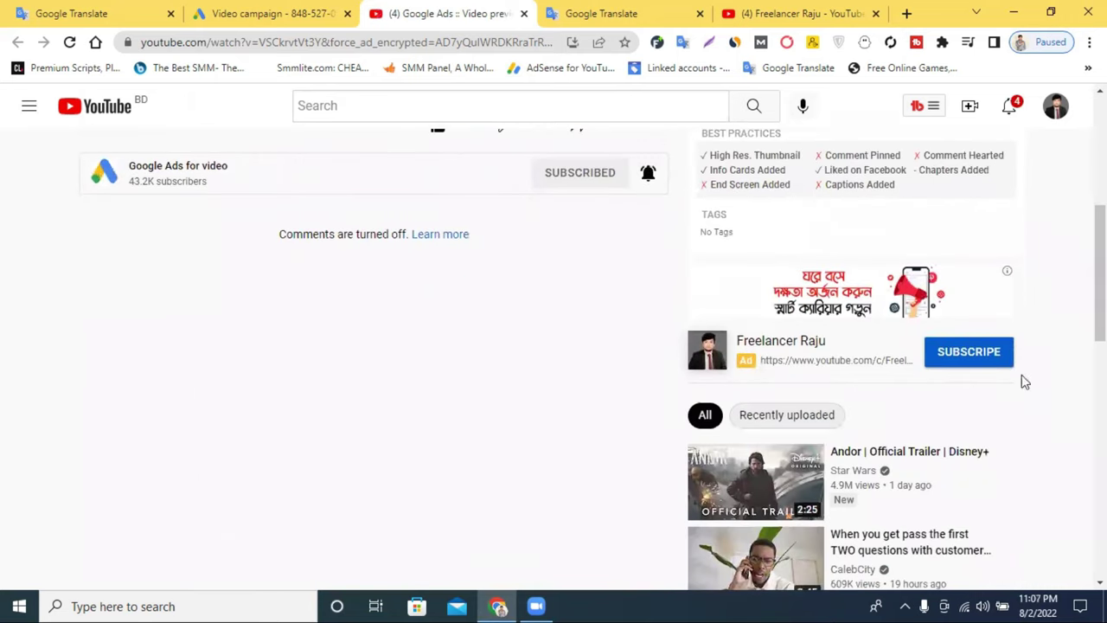
pyautogui.click(959, 357)
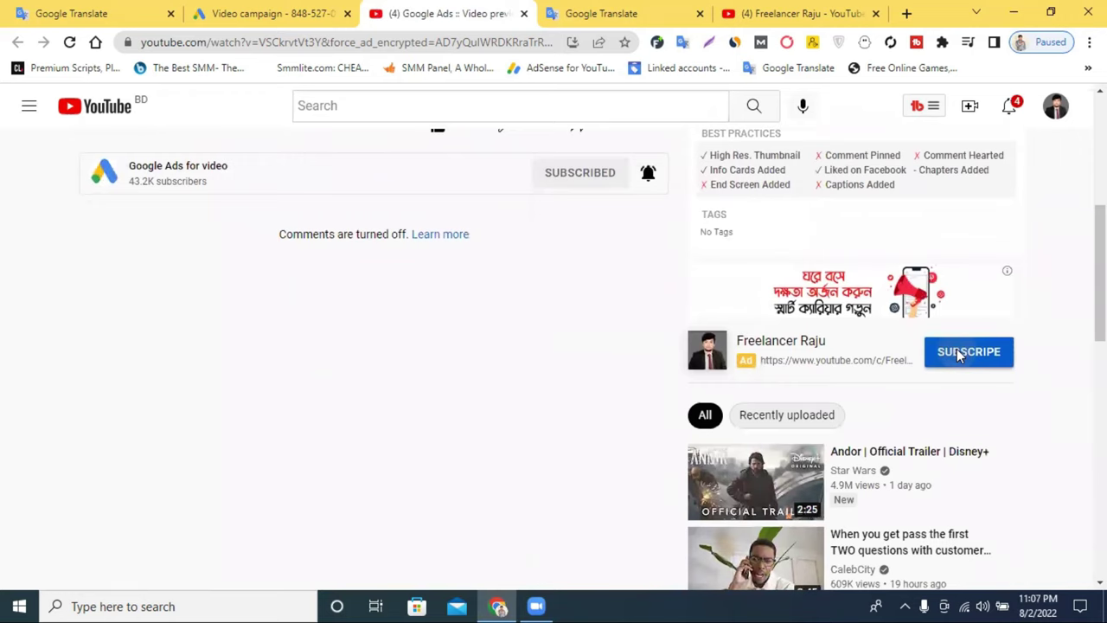
pyautogui.click(957, 349)
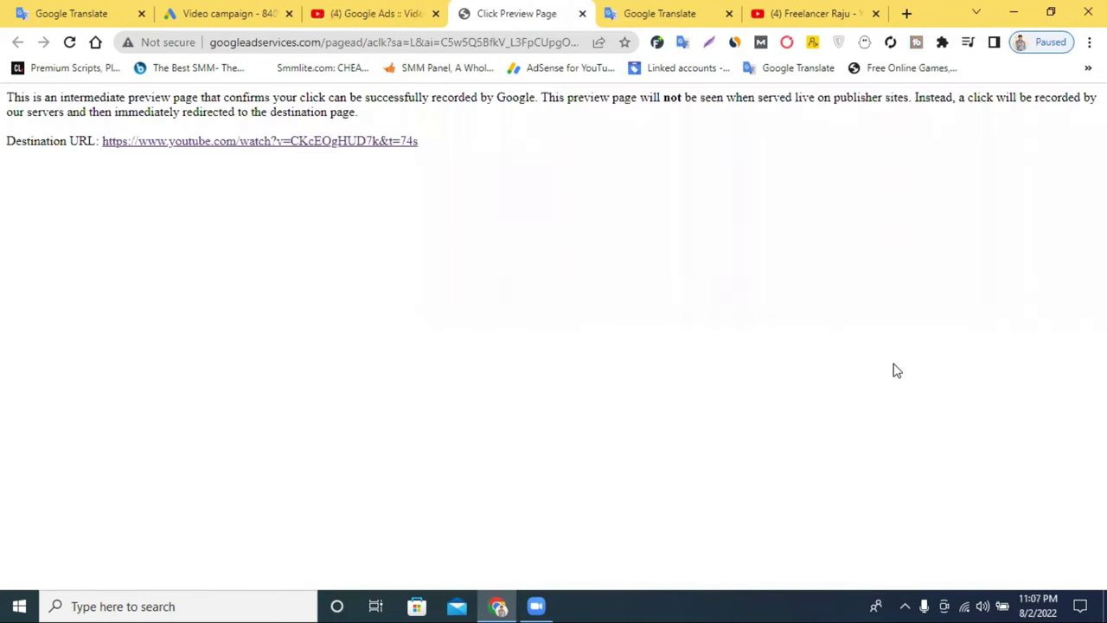
pyautogui.click(367, 12)
pyautogui.click(848, 364)
pyautogui.click(185, 141)
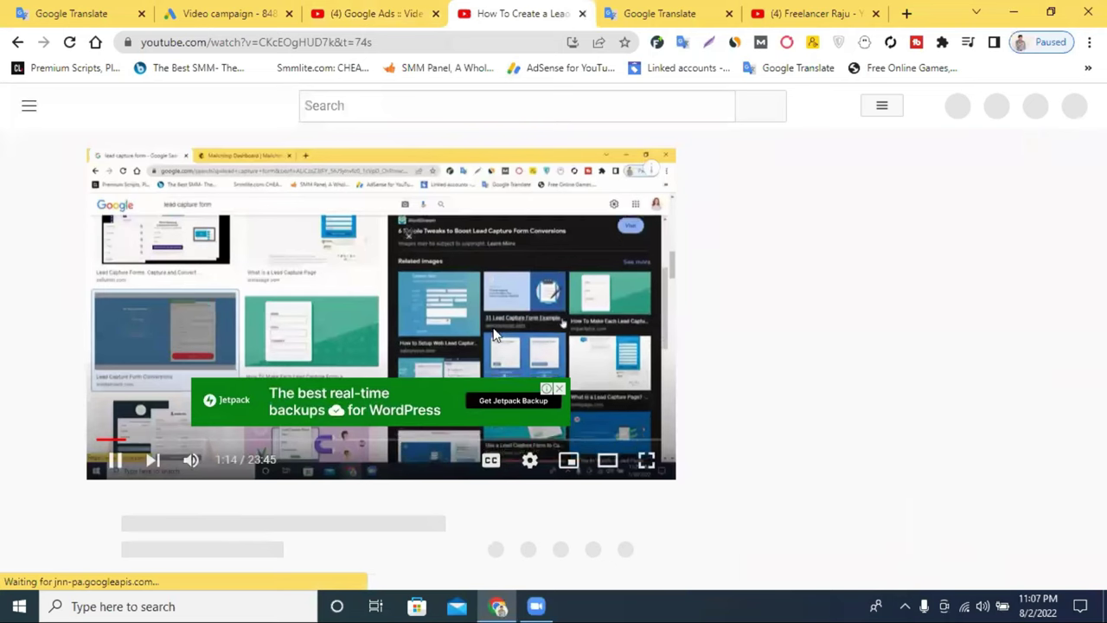
pyautogui.scroll(-1, 374, 311)
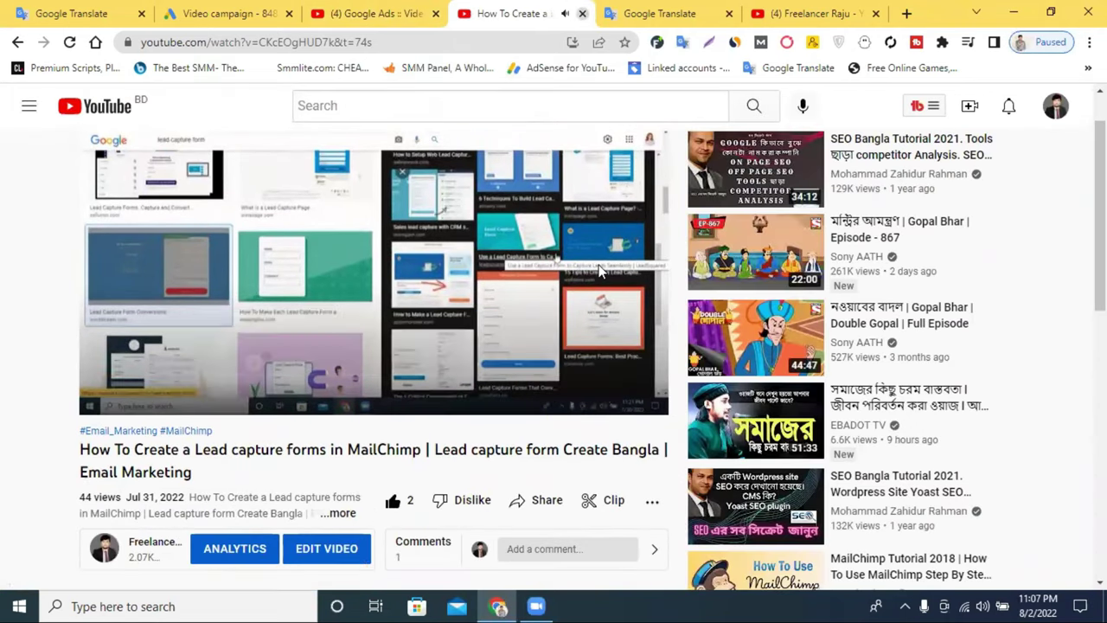
pyautogui.click(582, 15)
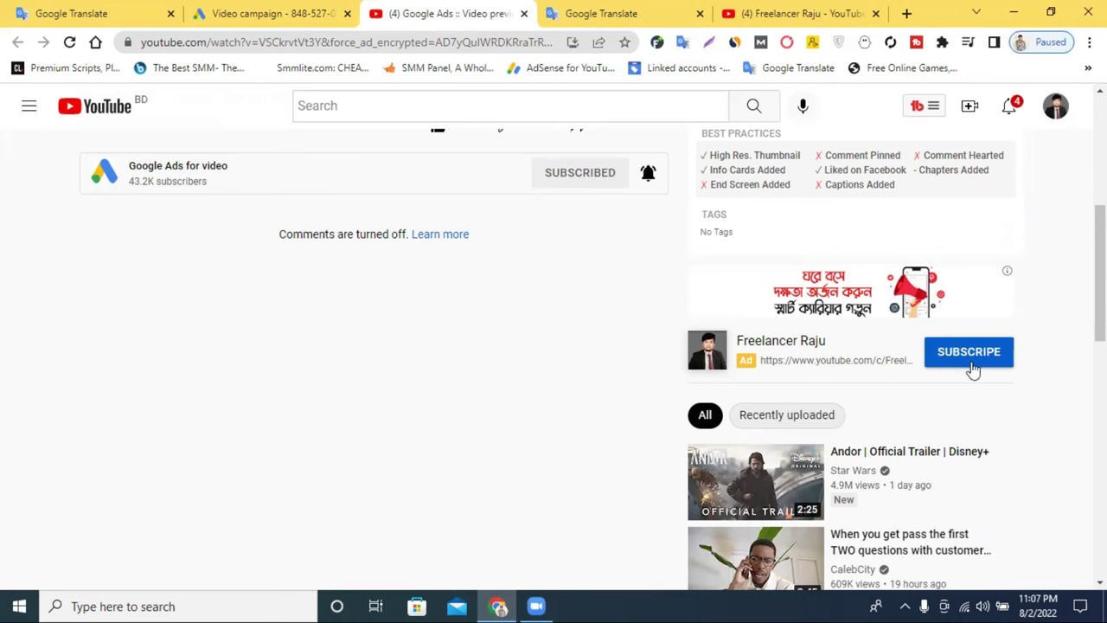
# - Look over the YouTube ad preview page once more, close it and return to the Google Ads campaign
pyautogui.scroll(3, 657, 276)
pyautogui.scroll(-4, 697, 316)
pyautogui.scroll(5, 660, 318)
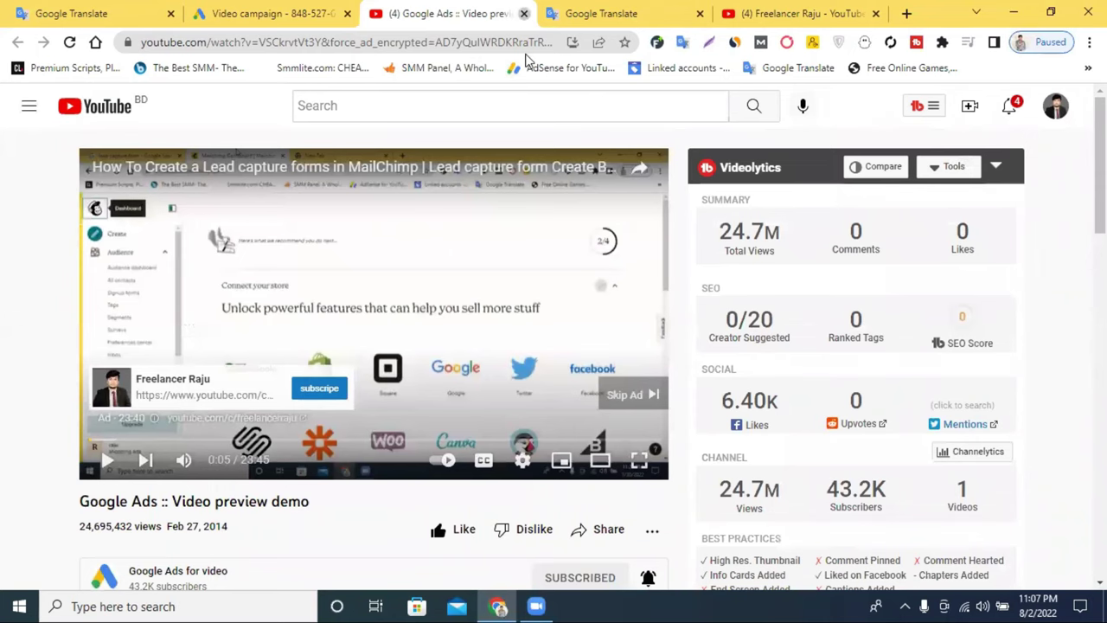
pyautogui.hotkey('ctrl', 'w')
pyautogui.click(294, 13)
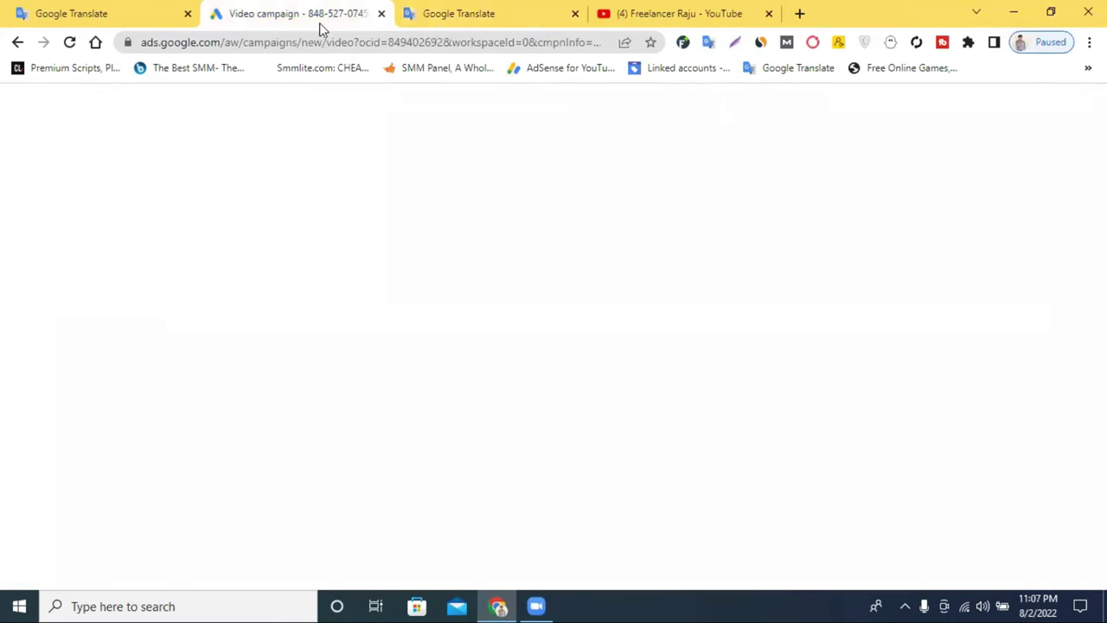
# - Expand the ad creation section to check the listed video ad, and collapse the section again
pyautogui.scroll(-5, 285, 457)
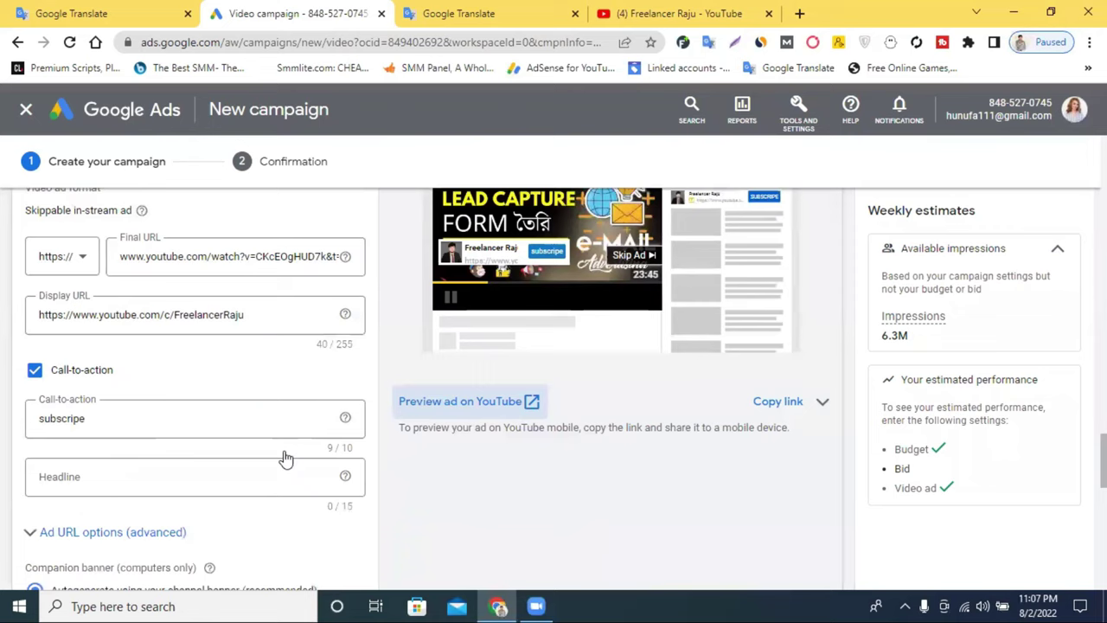
pyautogui.scroll(-3, 314, 455)
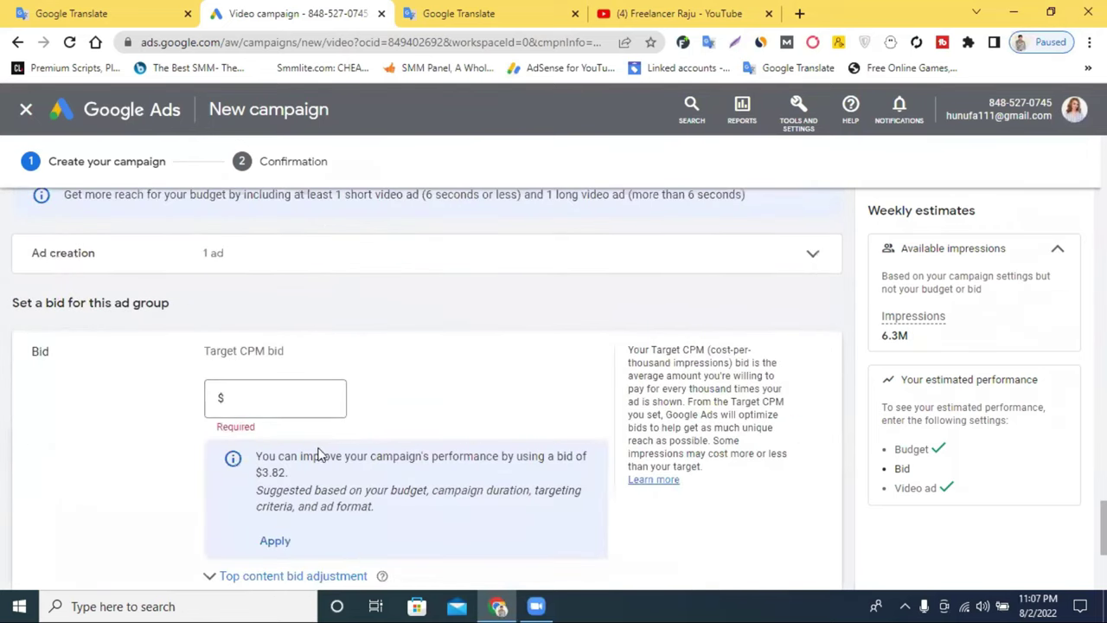
pyautogui.scroll(3, 311, 441)
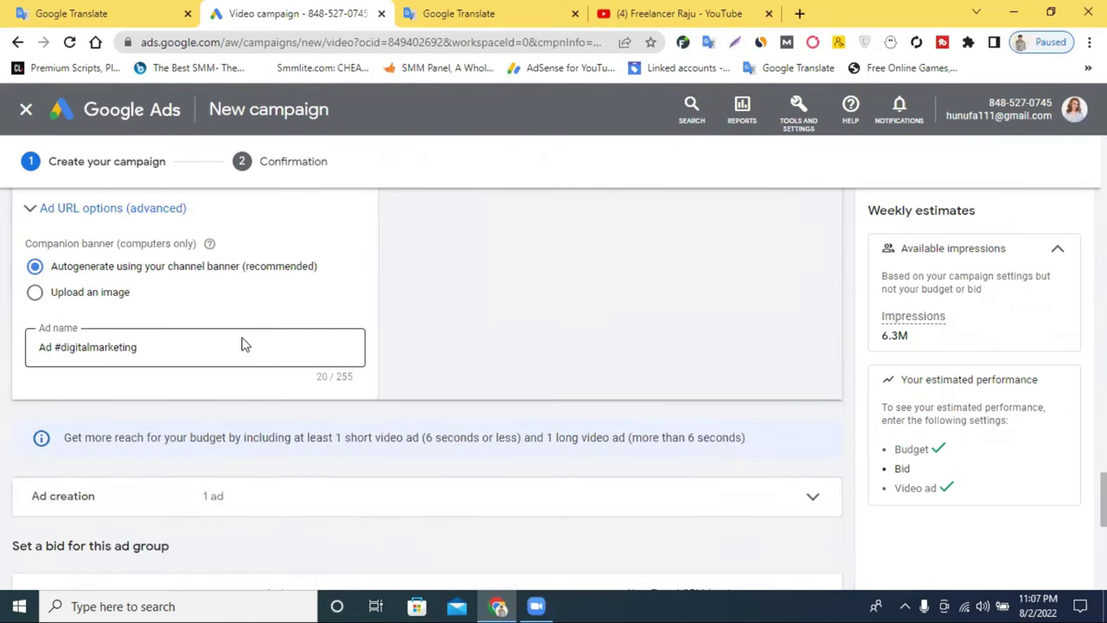
pyautogui.scroll(-2, 352, 359)
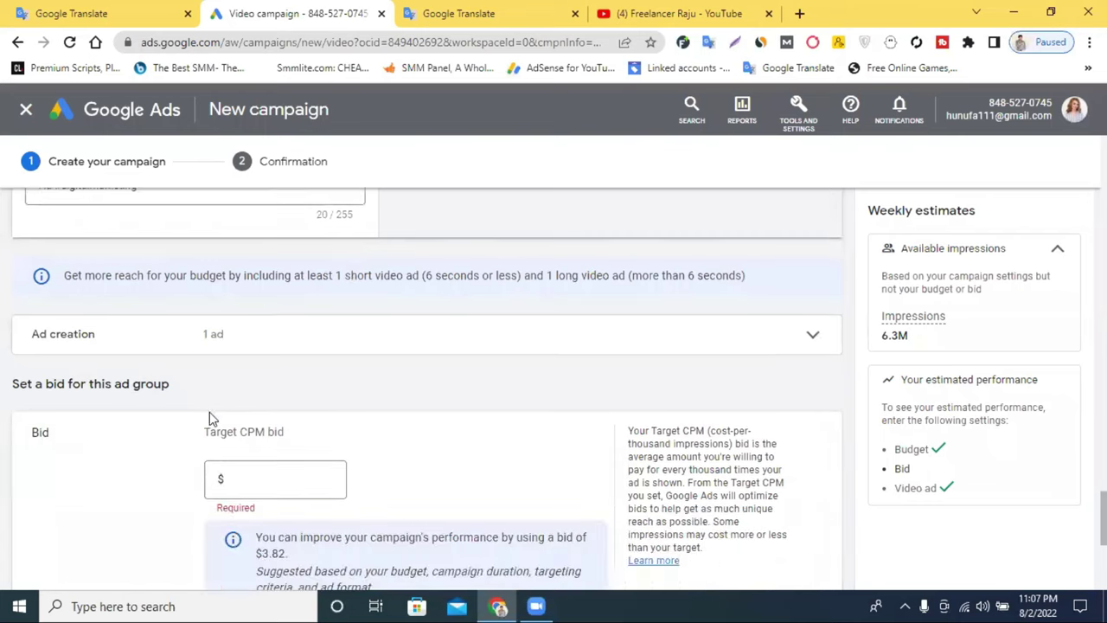
pyautogui.click(292, 351)
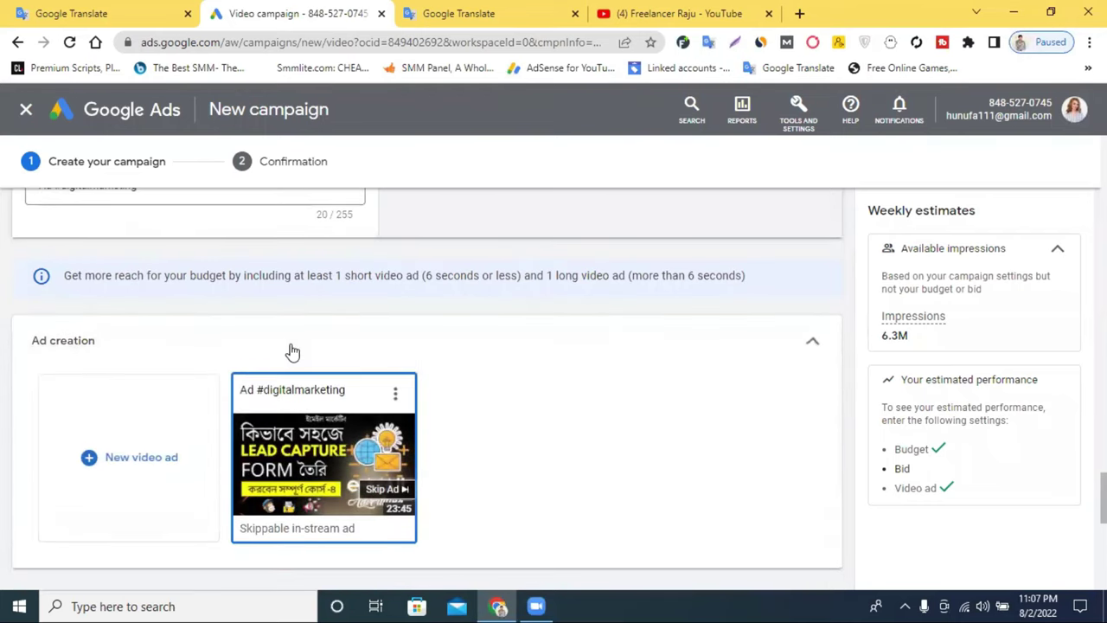
pyautogui.click(797, 341)
# - Try a target CPM bid of $1.00 for the ad group, and clear the amount again
pyautogui.scroll(-1, 290, 434)
pyautogui.click(248, 397)
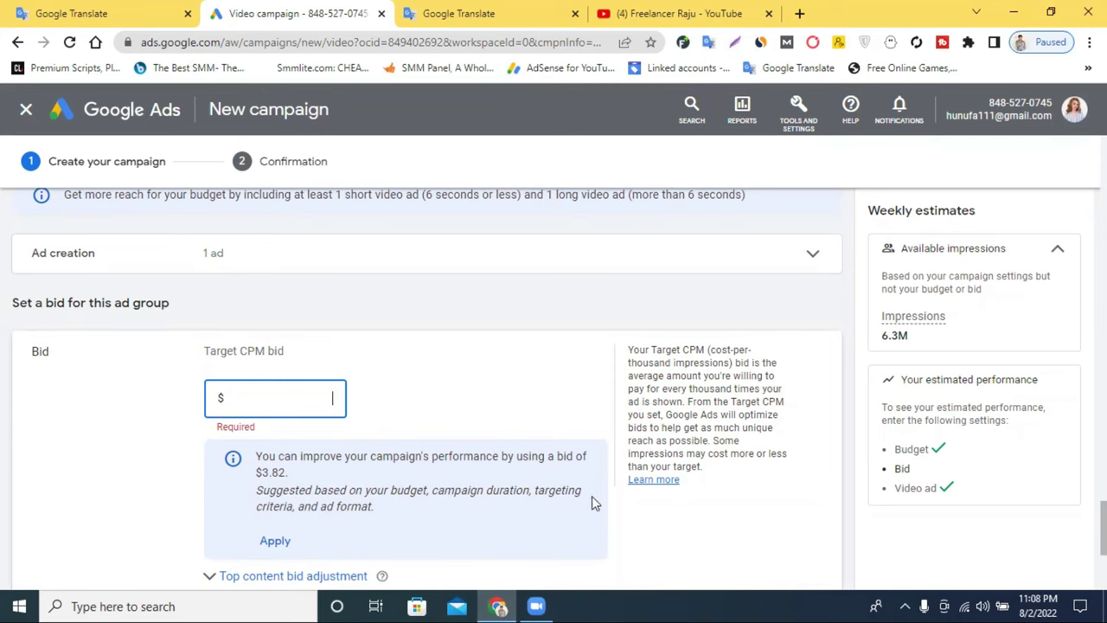
pyautogui.scroll(-1, 433, 498)
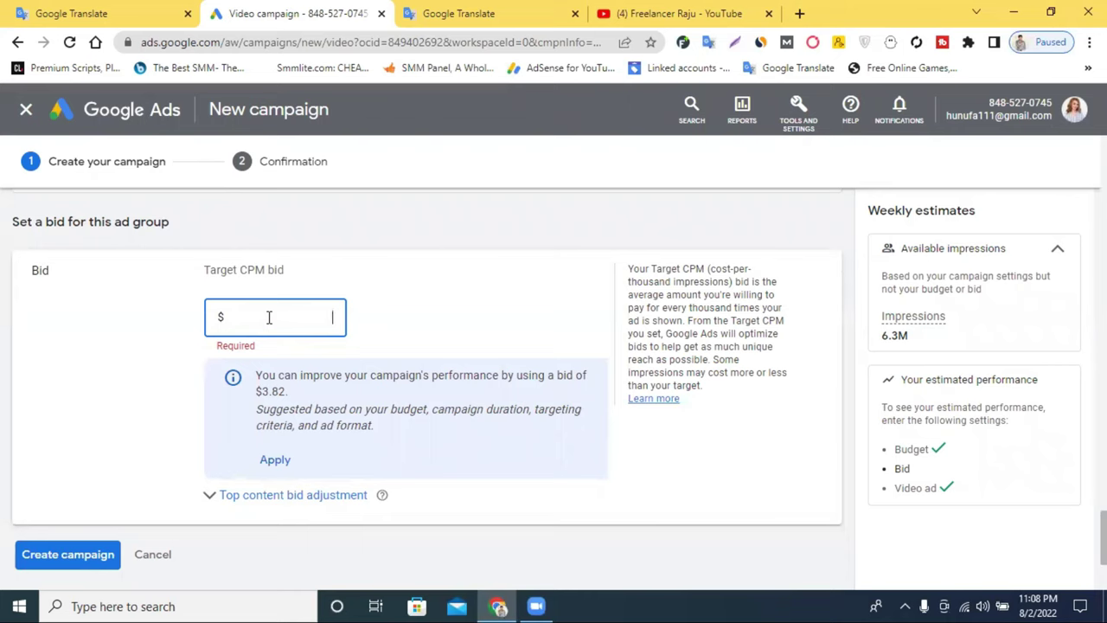
pyautogui.write('1')
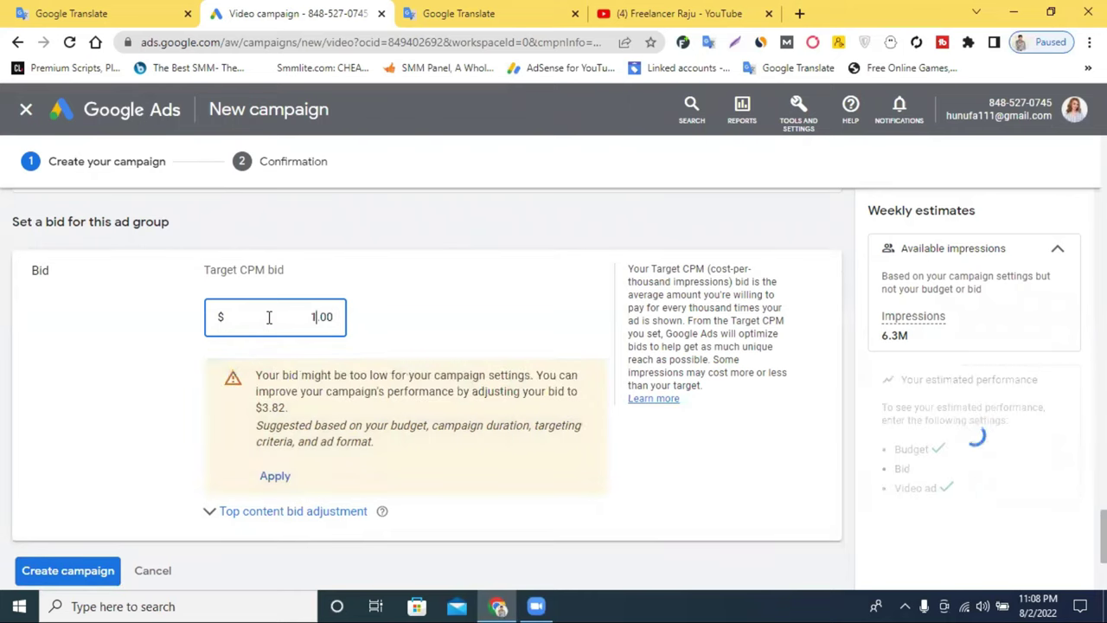
pyautogui.press('BackSpace')
pyautogui.press('BackSpace')
pyautogui.press('BackSpace')
pyautogui.press('BackSpace')
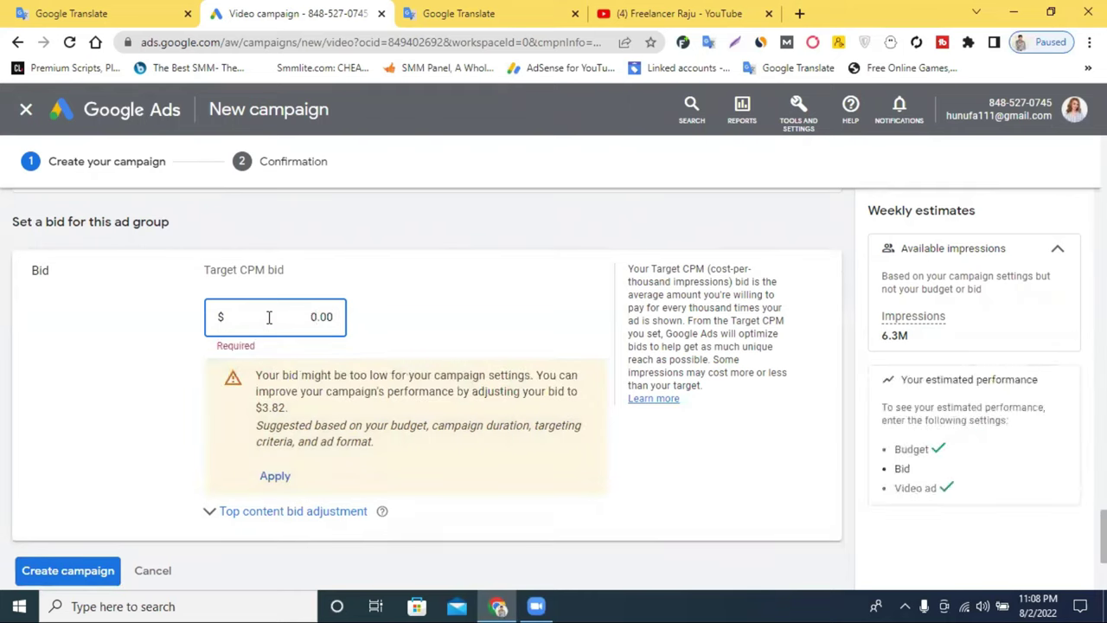
# - Try target CPM bids of $382.00 and $4.00 for the ad group
pyautogui.click(261, 410)
pyautogui.click(288, 315)
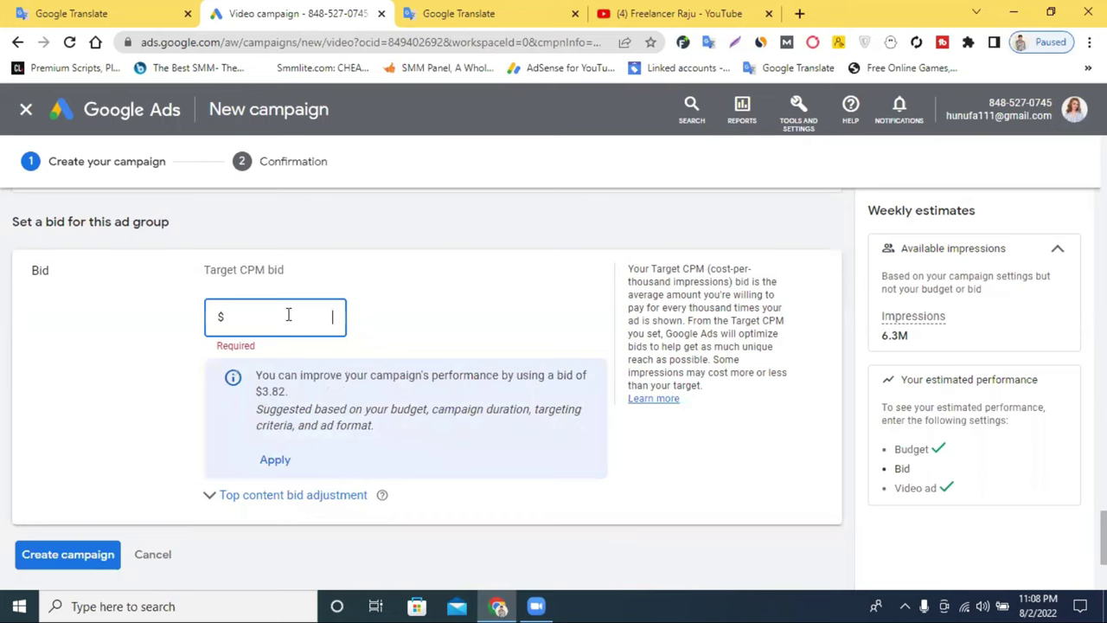
pyautogui.write('38')
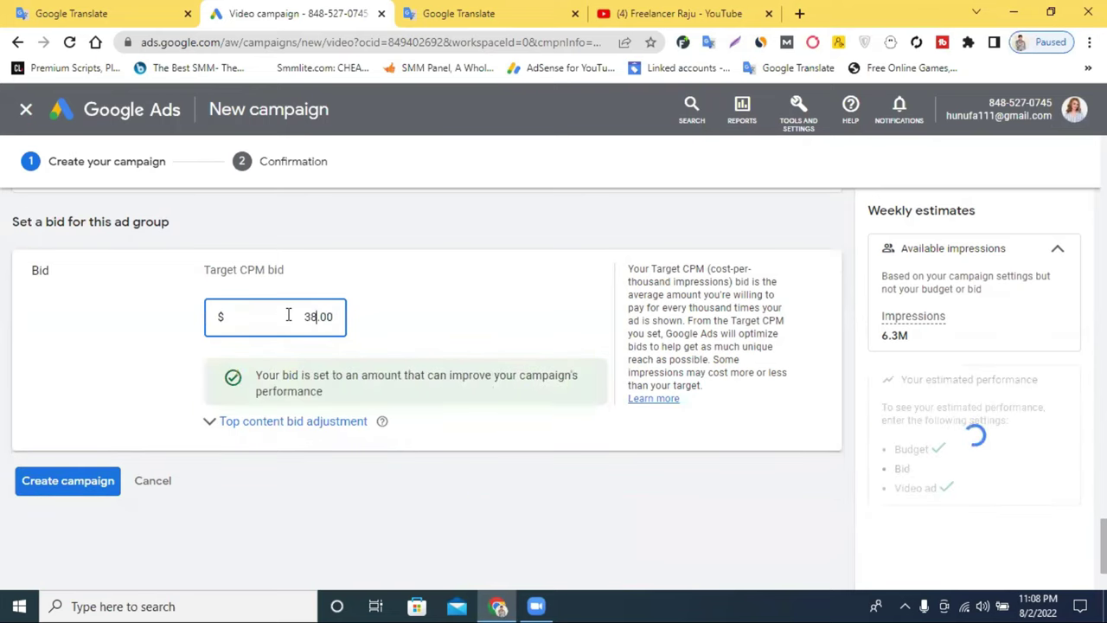
pyautogui.write('2')
pyautogui.doubleClick(307, 317)
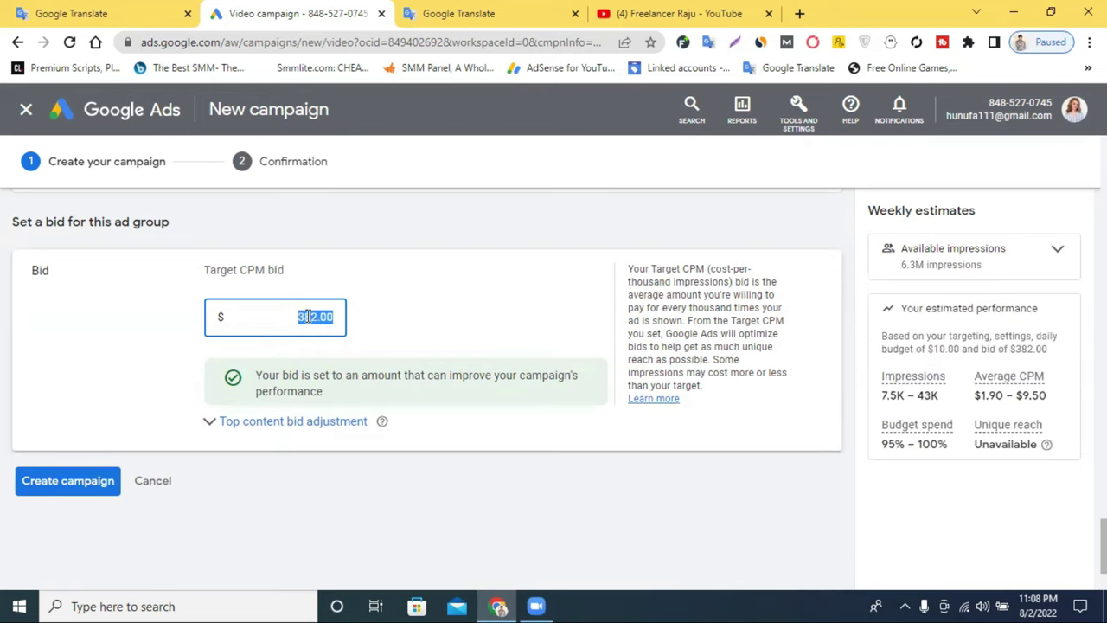
pyautogui.write('4')
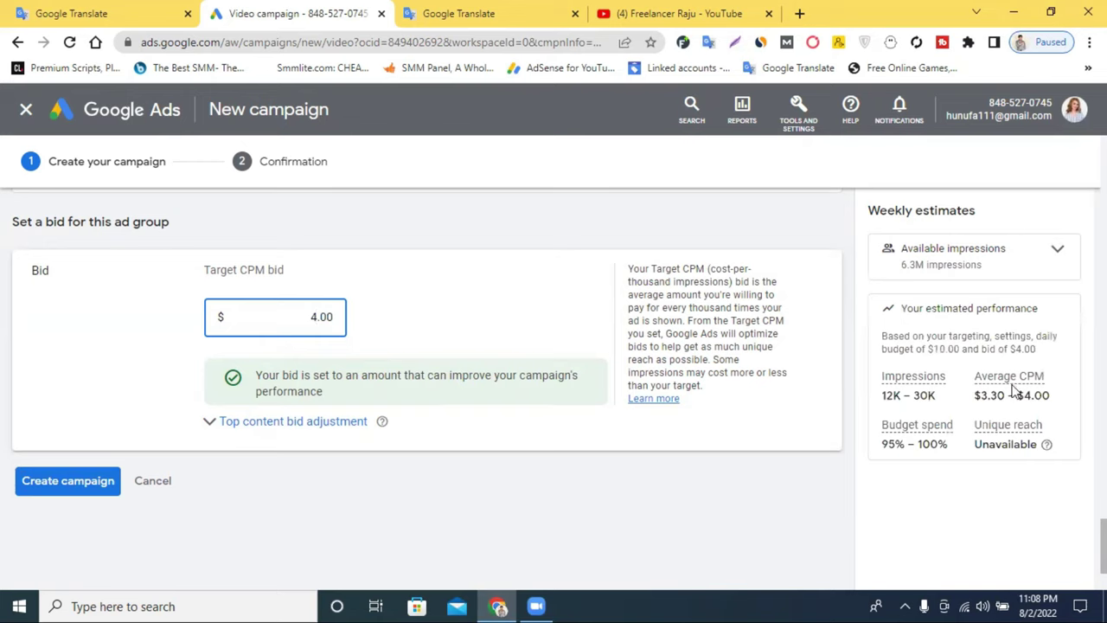
# - Examine the estimated weekly impressions and average CPM range for the $4.00 bid
pyautogui.moveTo(934, 397); pyautogui.dragTo(884, 396)
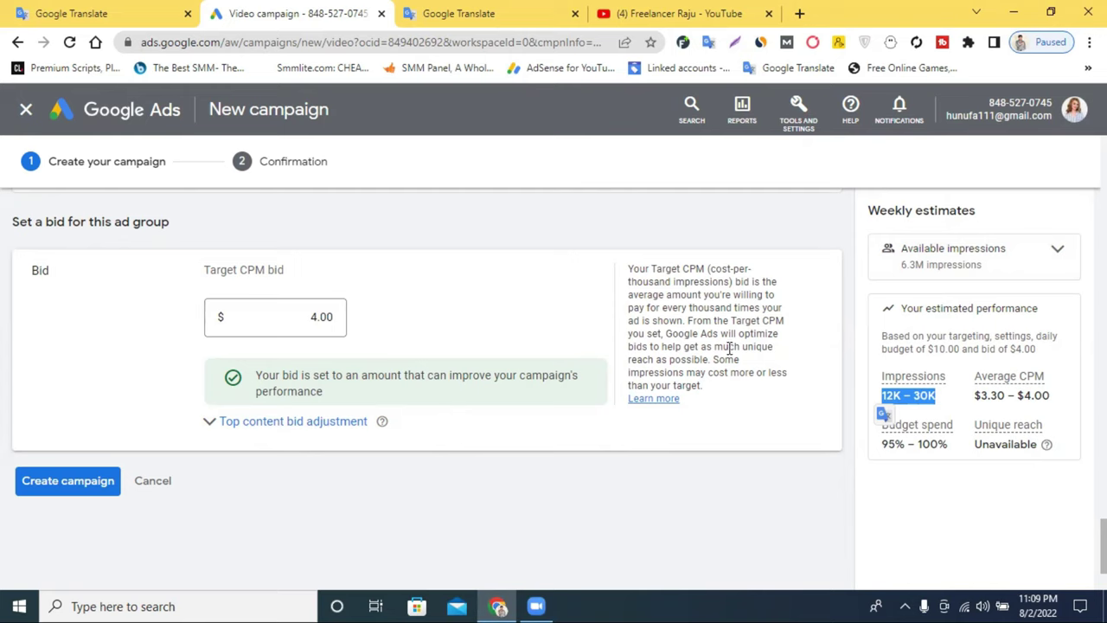
pyautogui.doubleClick(996, 395)
pyautogui.click(997, 396)
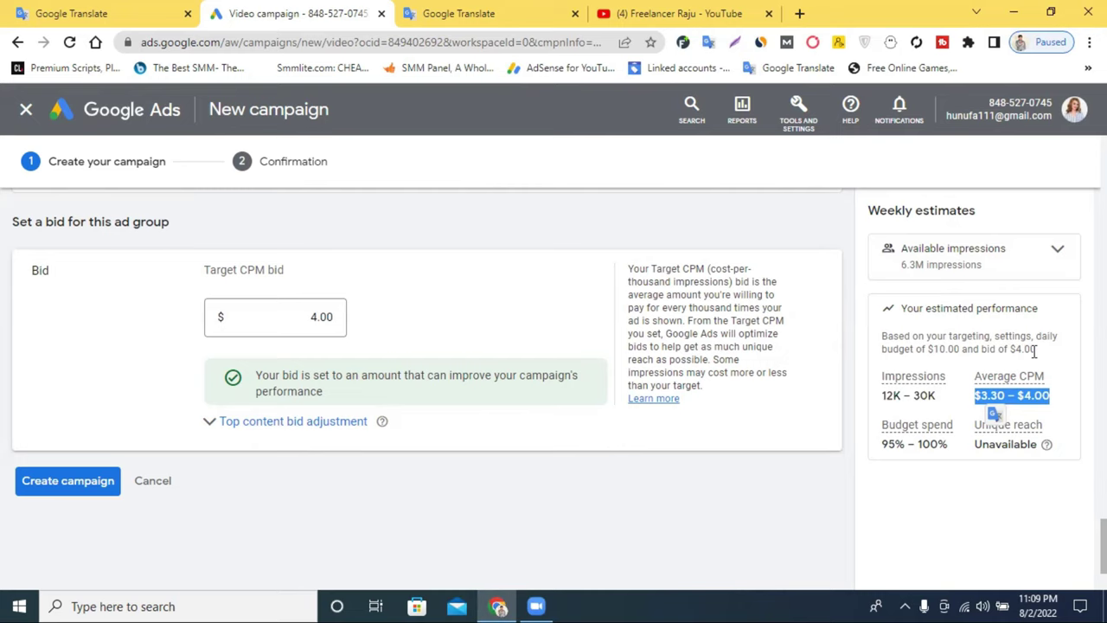
# - Try a target CPM bid of $10.00 and check the estimated impressions for it
pyautogui.click(313, 318)
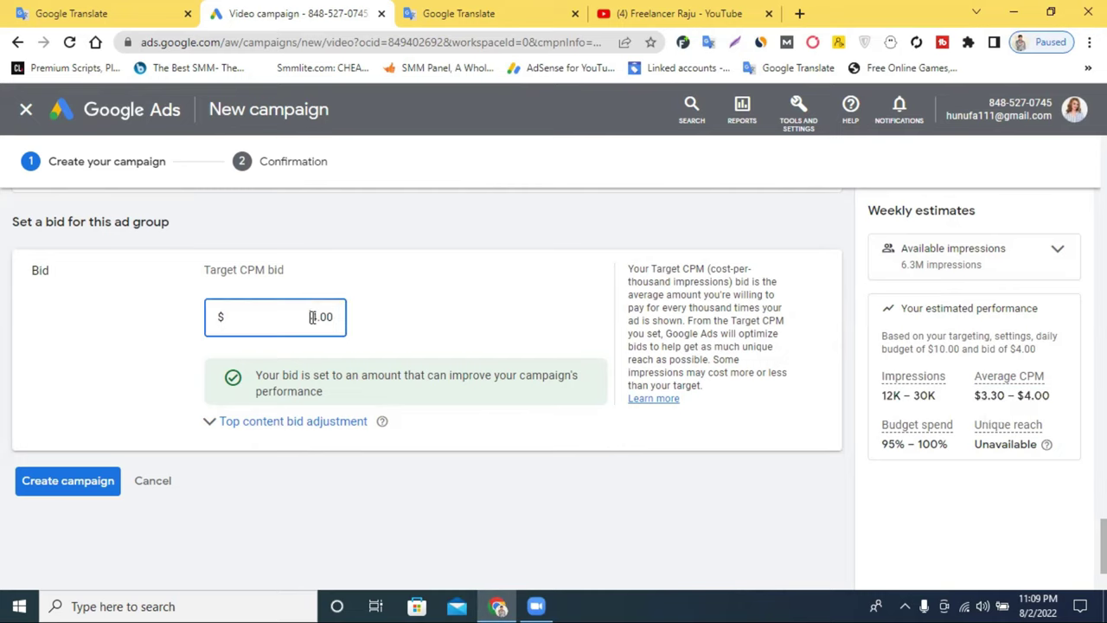
pyautogui.write('10')
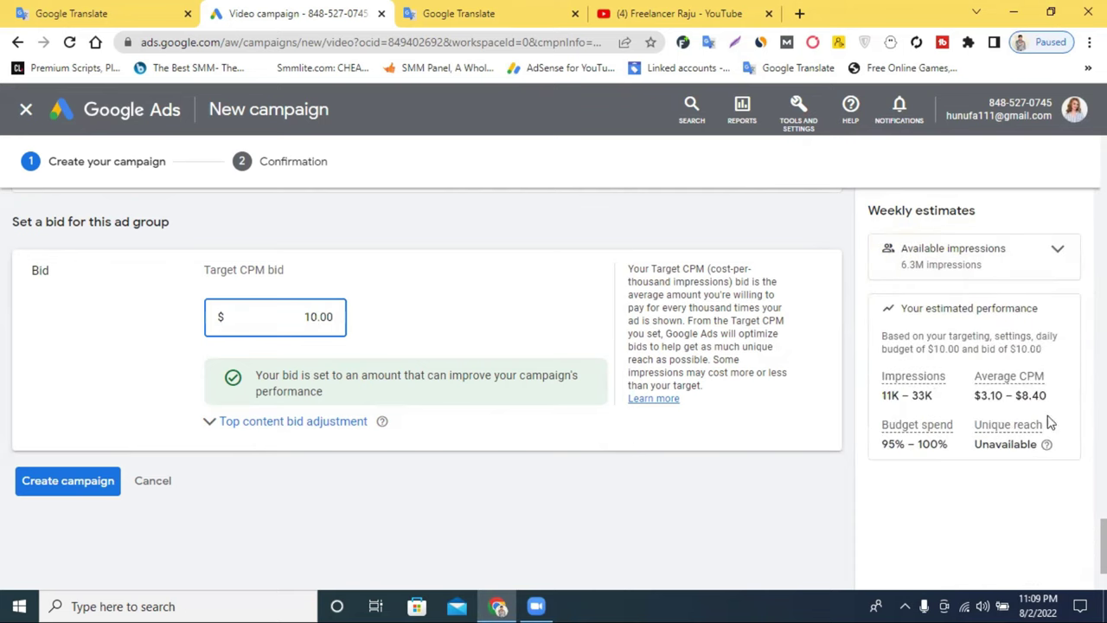
pyautogui.moveTo(932, 395); pyautogui.dragTo(914, 395)
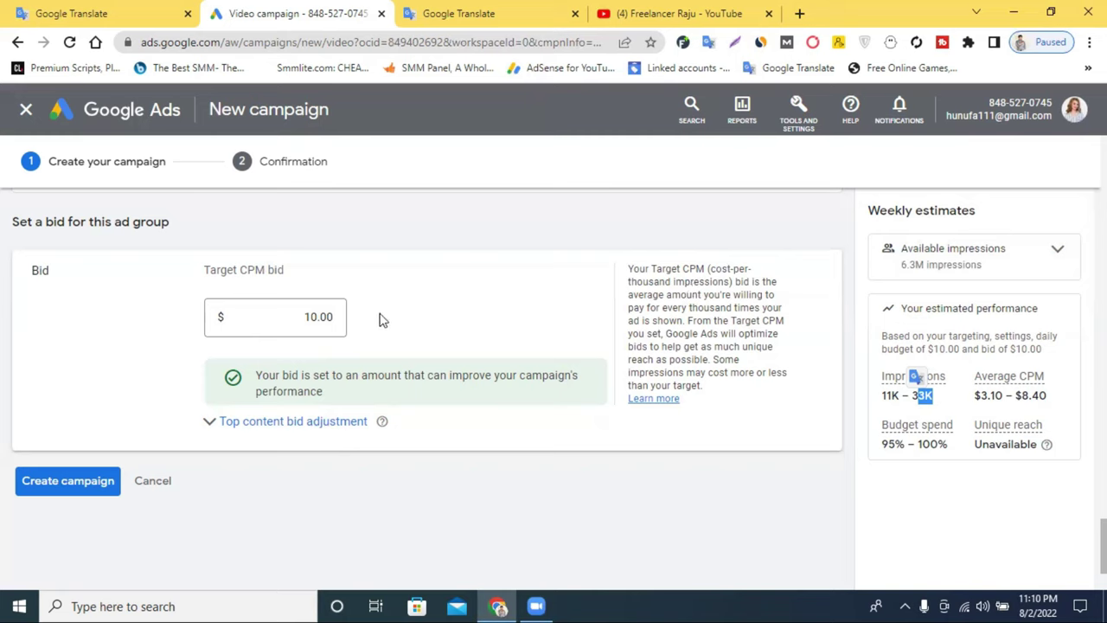
# - Replace the target CPM bid with $1.00, and remove that amount again
pyautogui.moveTo(306, 317); pyautogui.dragTo(337, 321)
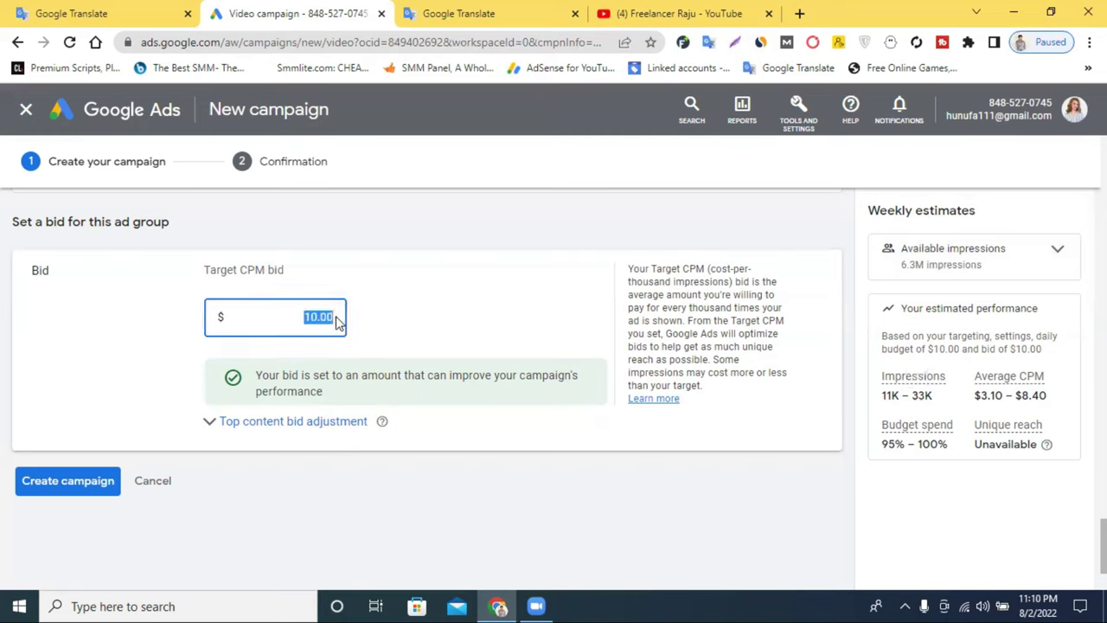
pyautogui.write('1.00')
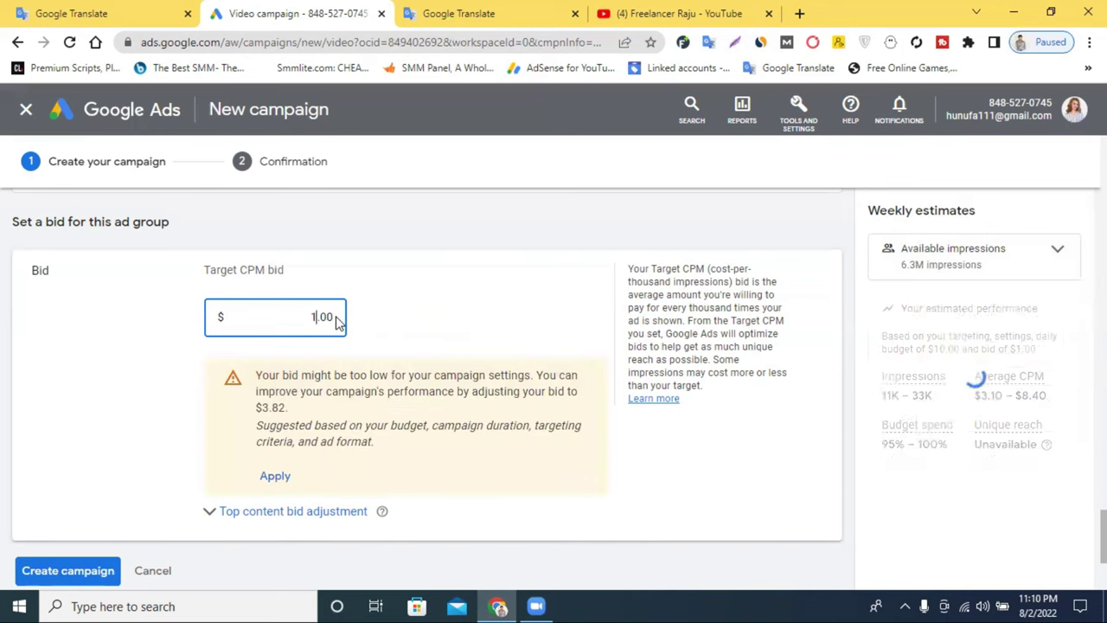
pyautogui.press('BackSpace')
pyautogui.press('BackSpace')
pyautogui.press('BackSpace')
pyautogui.press('BackSpace')
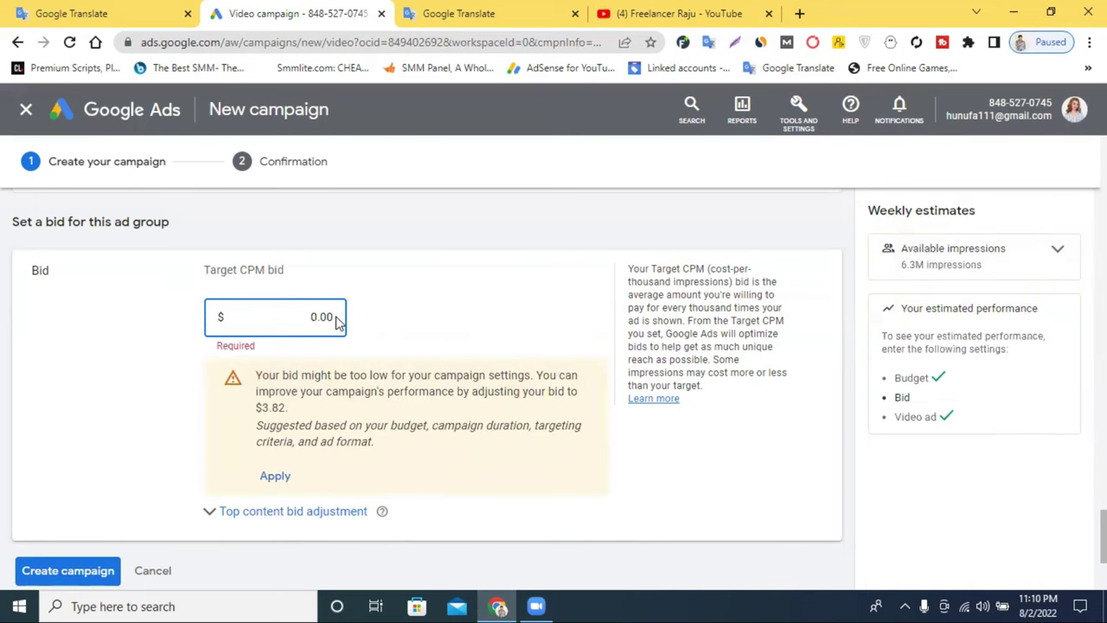
# - Try low target CPM bids of $0.10, $0.50, $0.30 and $0.80, and check the estimated performance
pyautogui.moveTo(321, 316); pyautogui.dragTo(326, 316)
pyautogui.write('0.10')
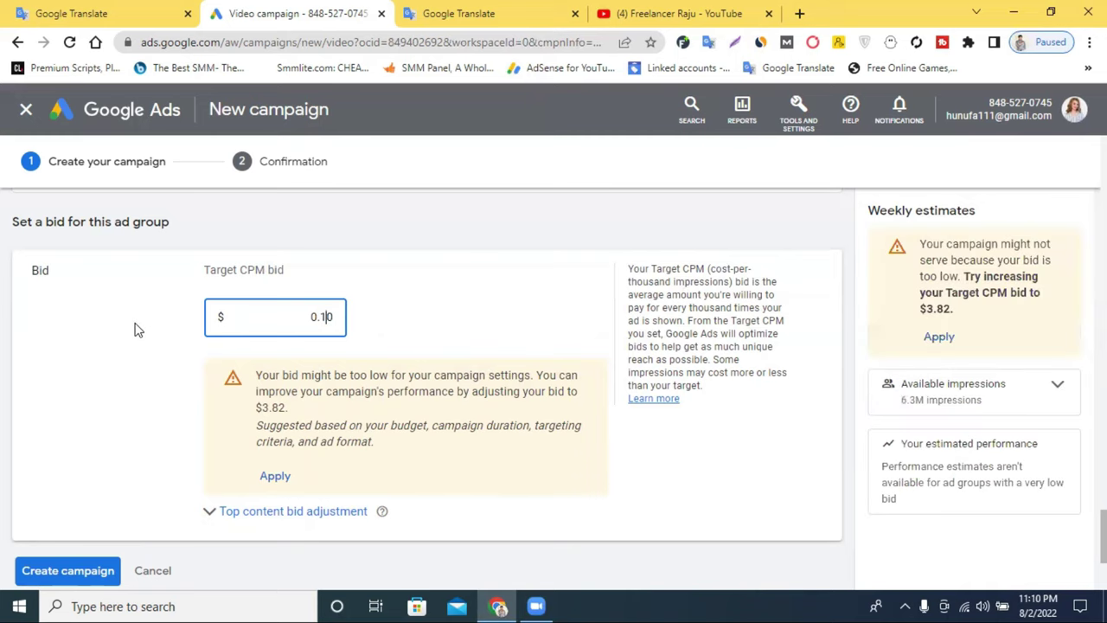
pyautogui.doubleClick(324, 316)
pyautogui.write('50')
pyautogui.doubleClick(324, 317)
pyautogui.write('30')
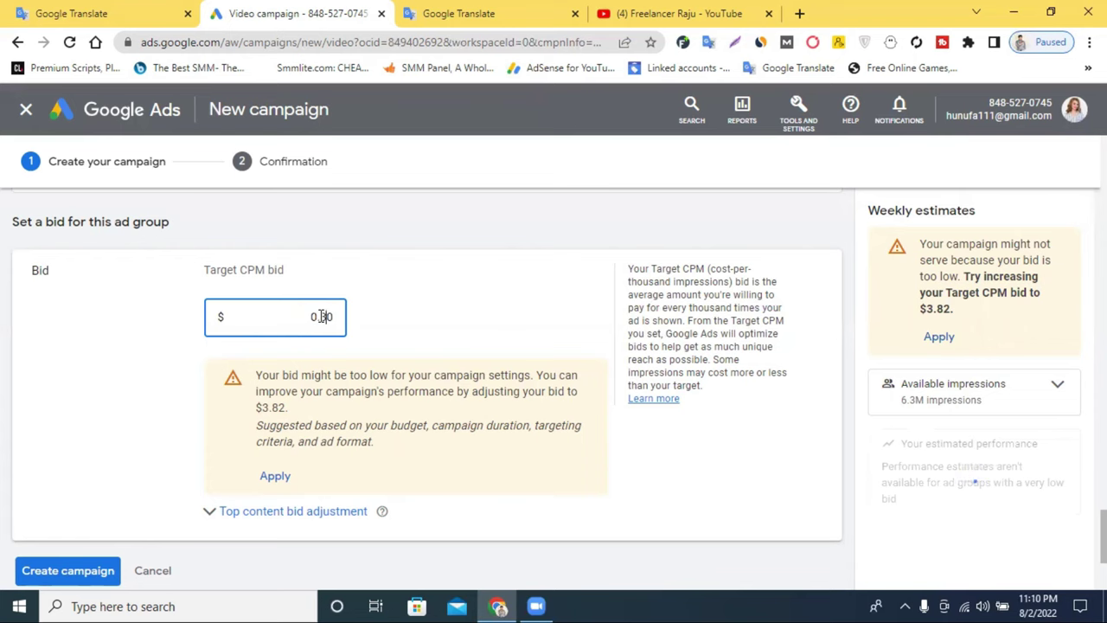
pyautogui.doubleClick(323, 317)
pyautogui.write('80')
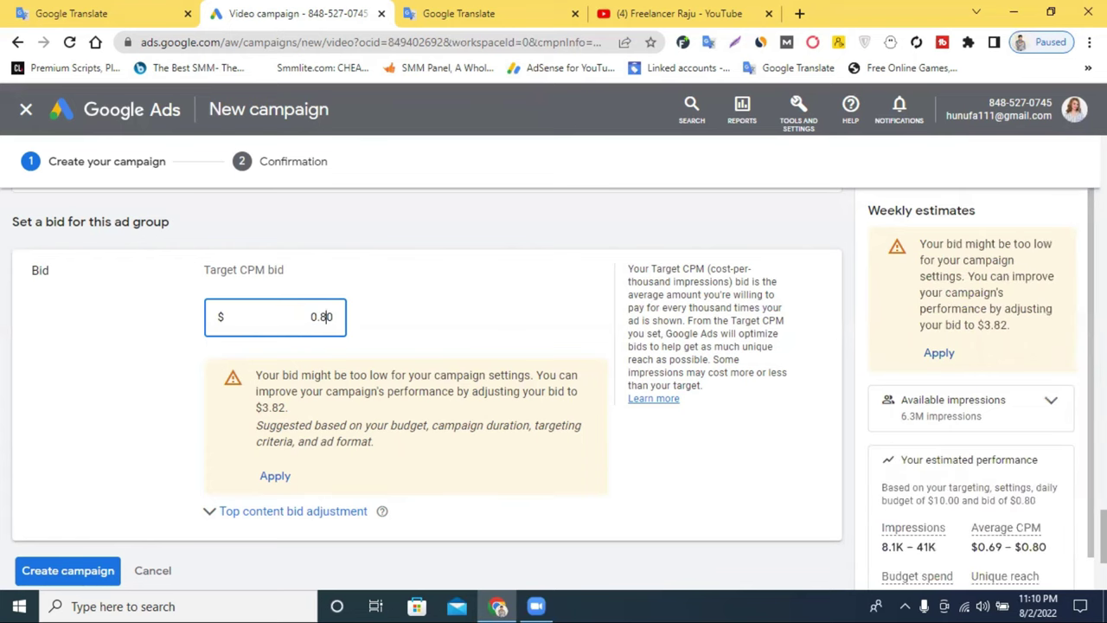
pyautogui.scroll(-1, 1032, 454)
pyautogui.scroll(-1, 1030, 451)
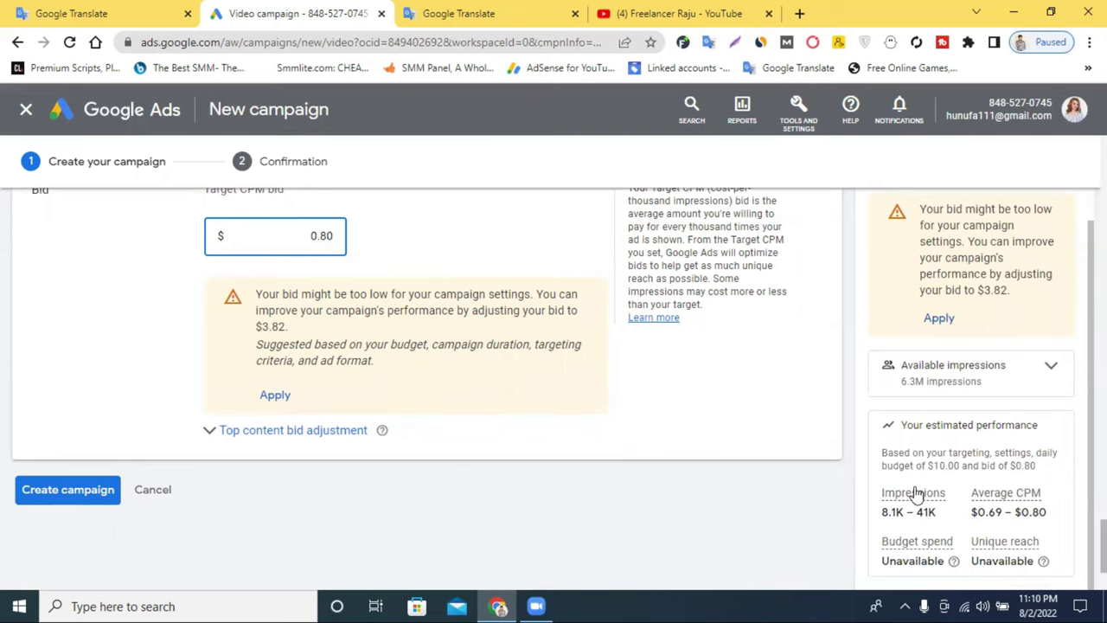
pyautogui.scroll(-2, 721, 337)
pyautogui.scroll(2, 596, 341)
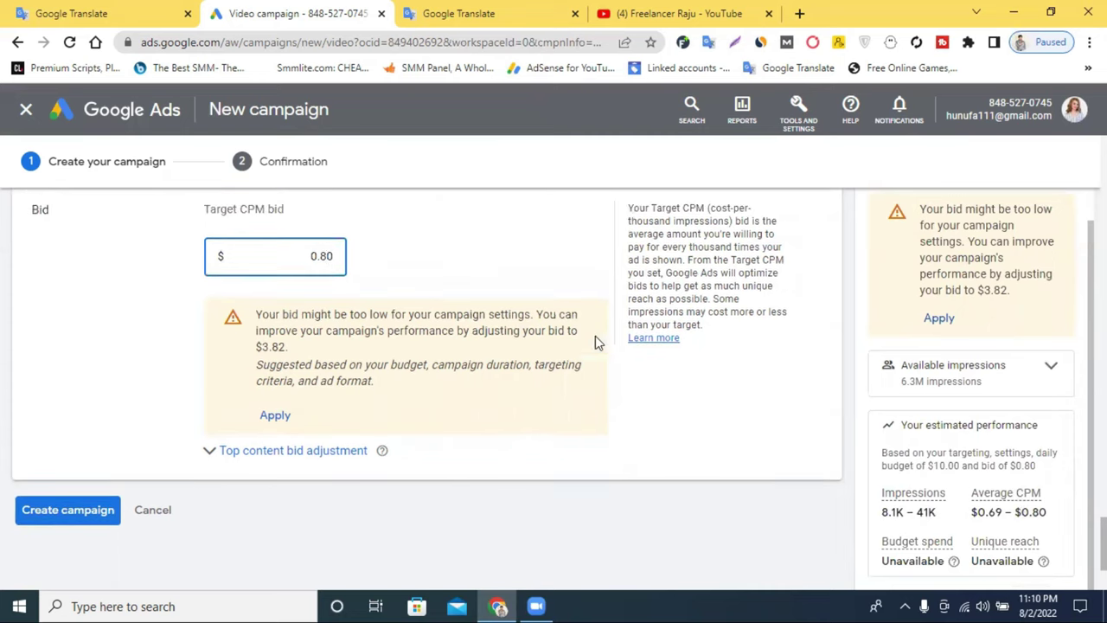
# - Copy the suggested amount of 3.82 from the bid recommendation and paste it as the ad group's target CPM bid
pyautogui.moveTo(287, 346); pyautogui.dragTo(266, 347)
pyautogui.rightClick(268, 347)
pyautogui.click(309, 360)
pyautogui.click(327, 250)
pyautogui.doubleClick(330, 250)
pyautogui.rightClick(350, 251)
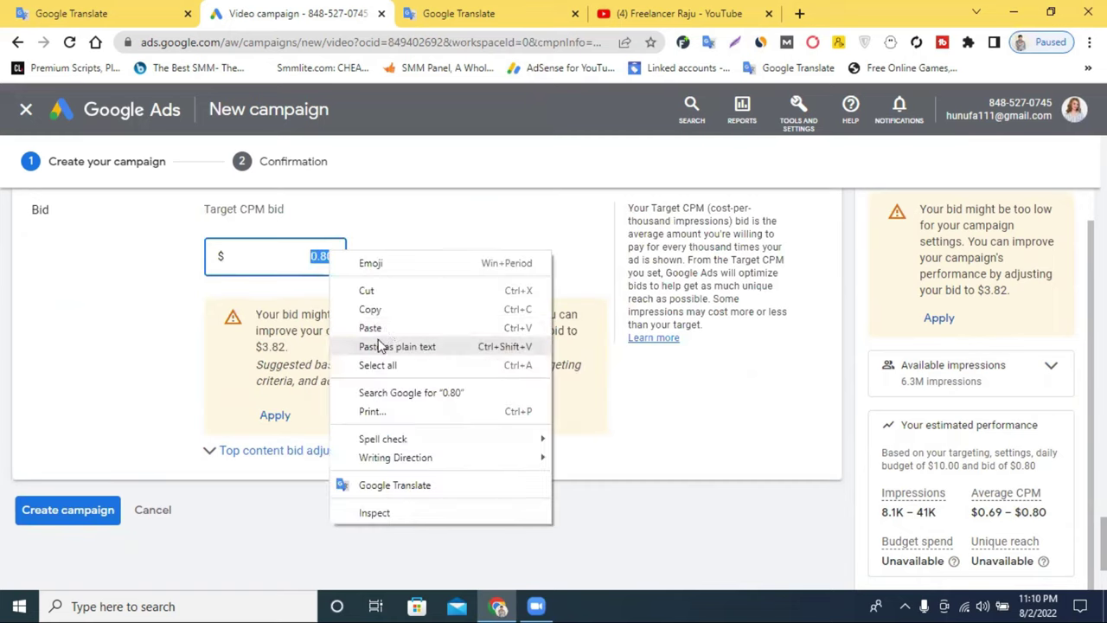
pyautogui.click(386, 330)
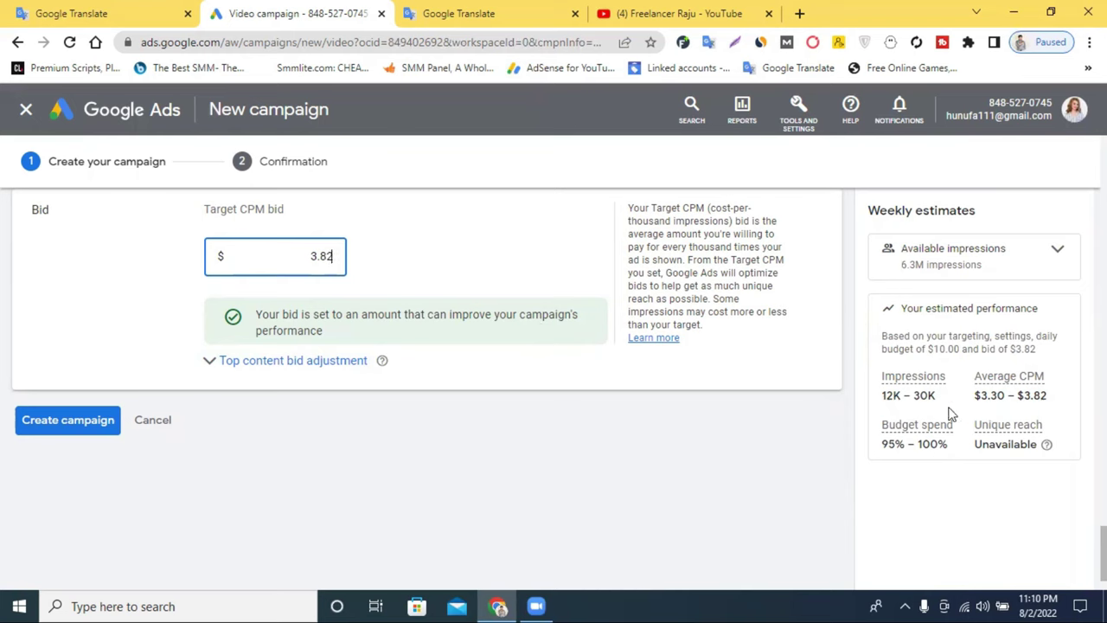
# - Create the video campaign with the current ad and bid settings
pyautogui.scroll(4, 506, 359)
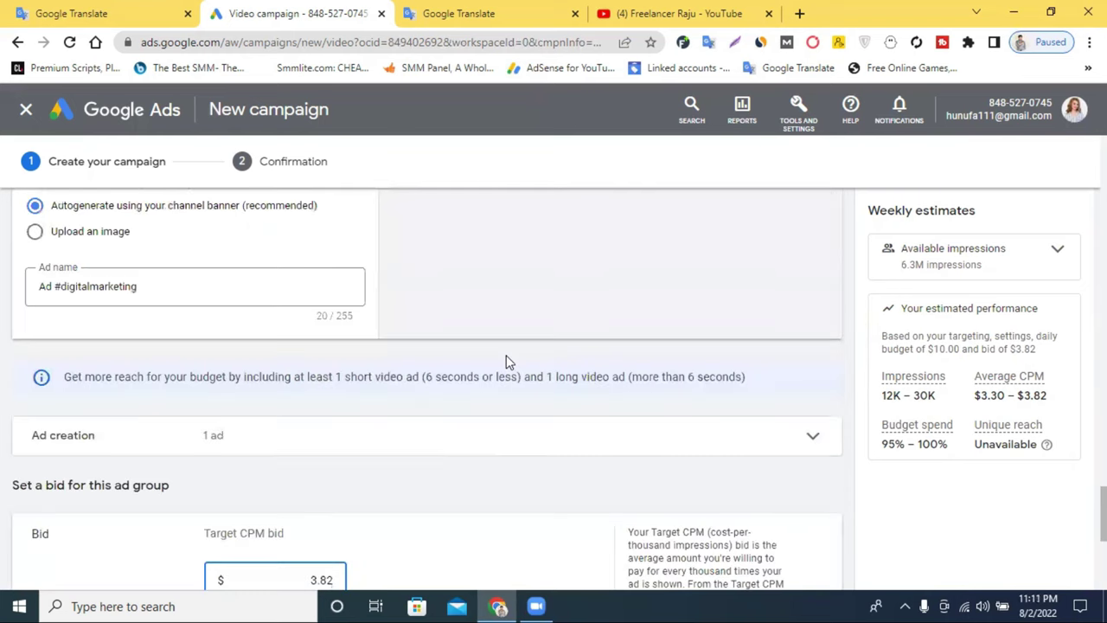
pyautogui.scroll(-4, 164, 454)
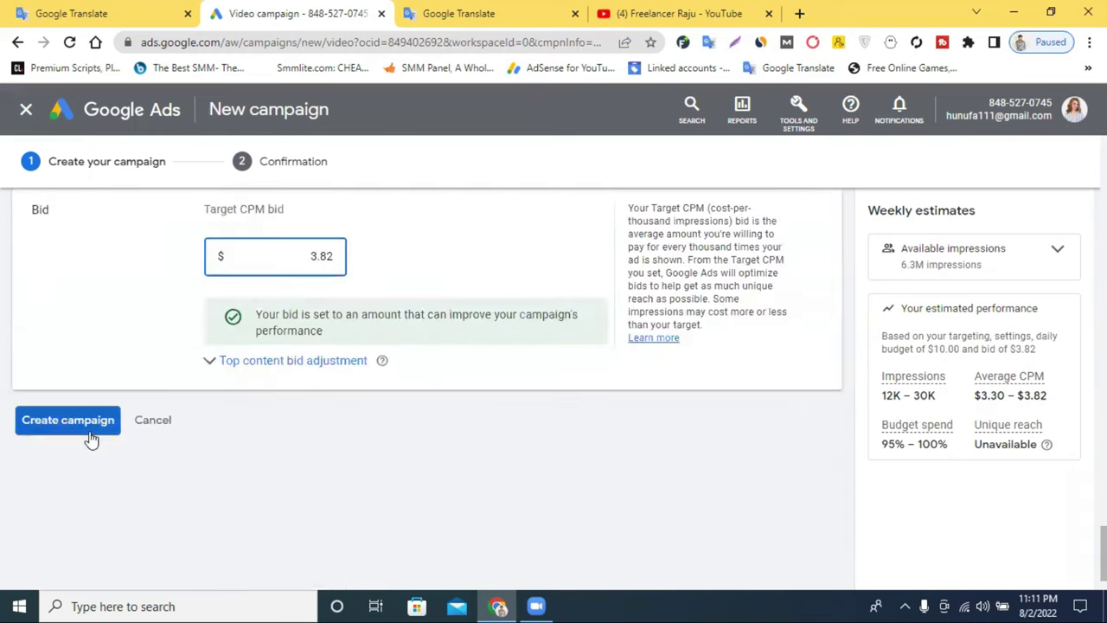
pyautogui.click(67, 421)
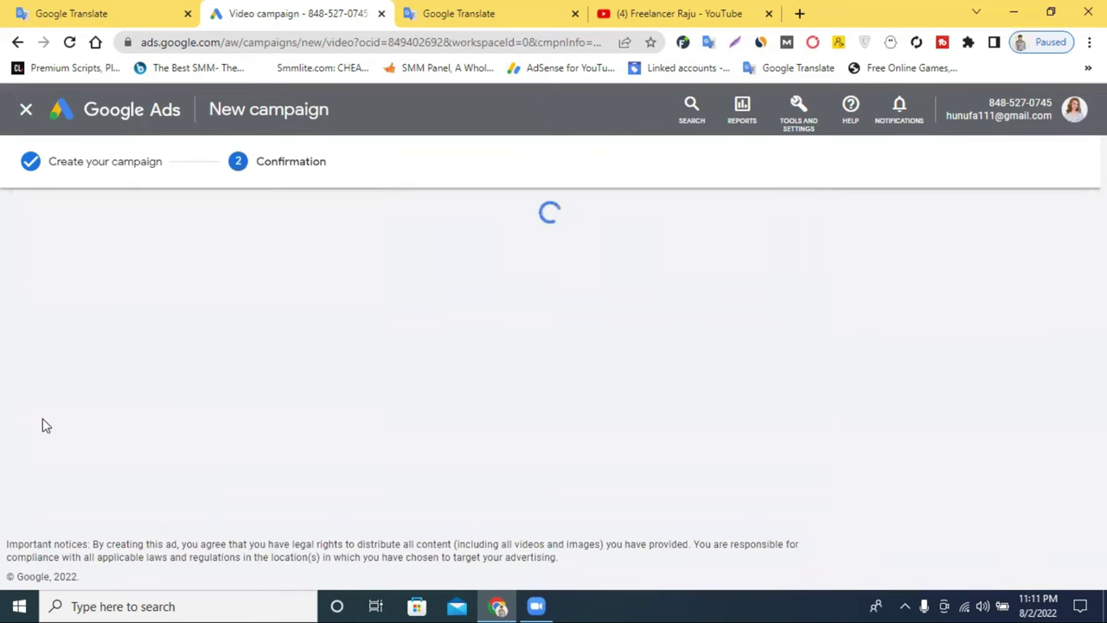
# - Expand the ad group information in the campaign confirmation and review the targeting, bid and video ad details
pyautogui.scroll(-1, 523, 336)
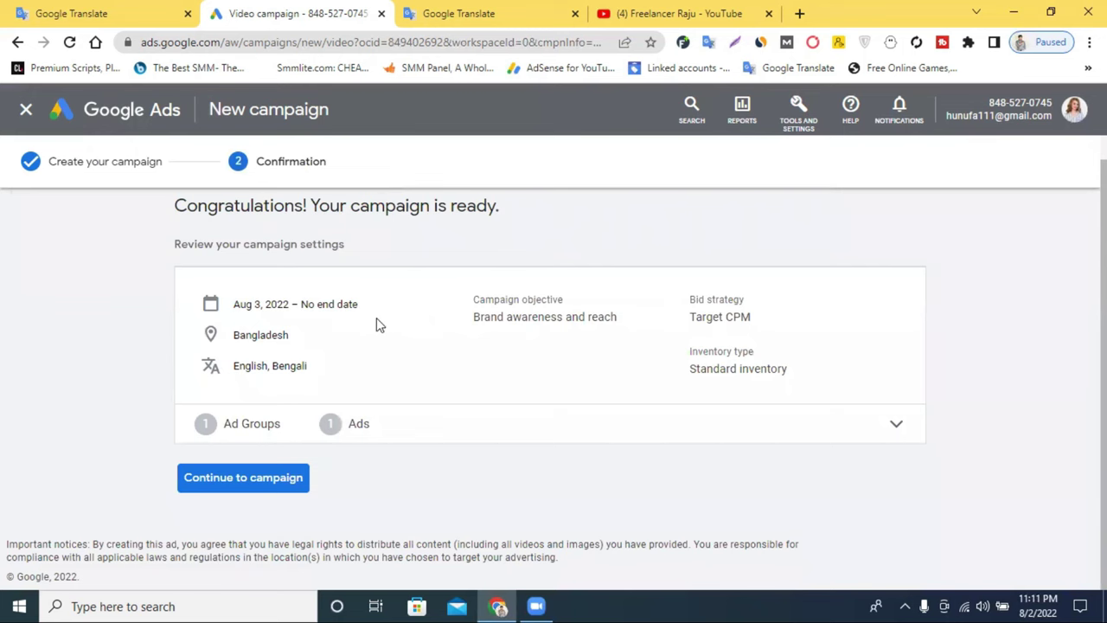
pyautogui.click(869, 437)
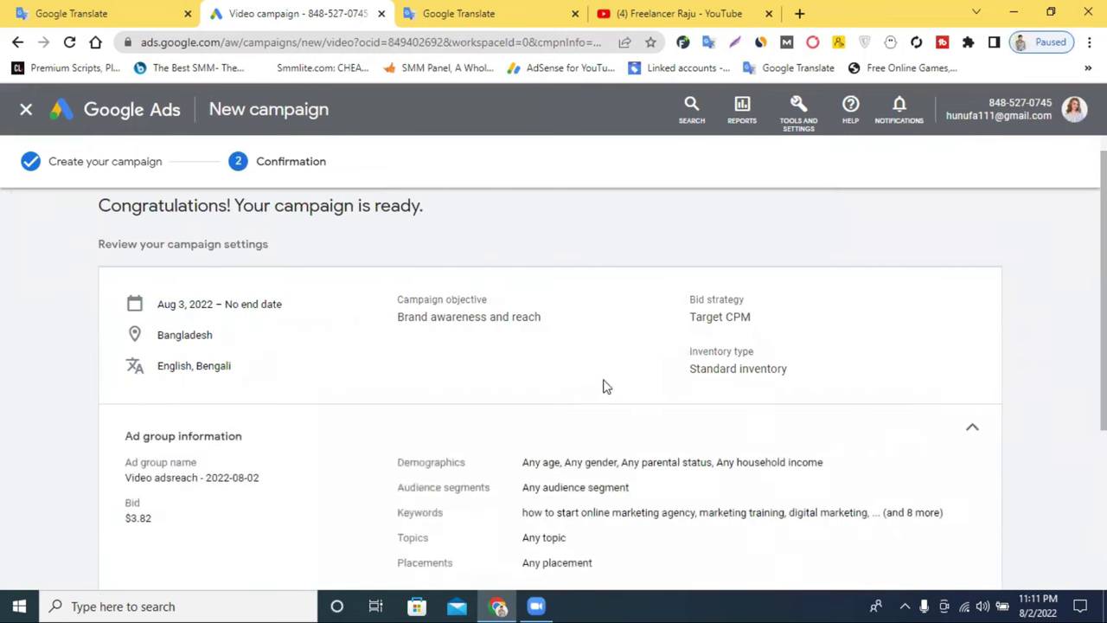
pyautogui.scroll(-2, 584, 387)
pyautogui.scroll(-1, 337, 365)
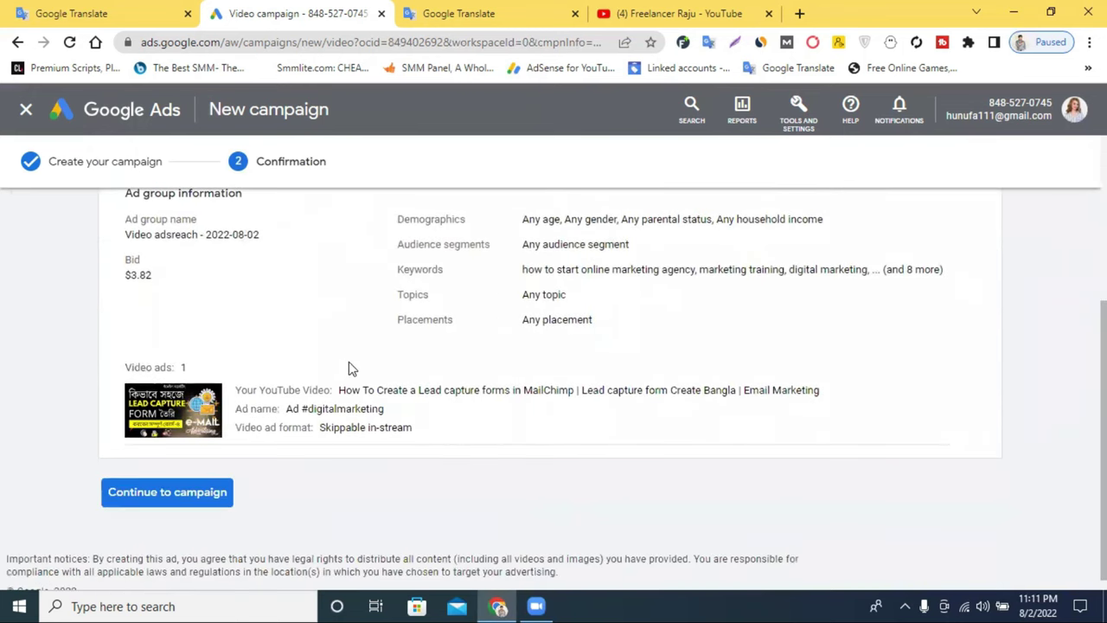
pyautogui.scroll(1, 350, 368)
pyautogui.scroll(-1, 349, 366)
pyautogui.scroll(3, 348, 366)
pyautogui.scroll(-3, 349, 366)
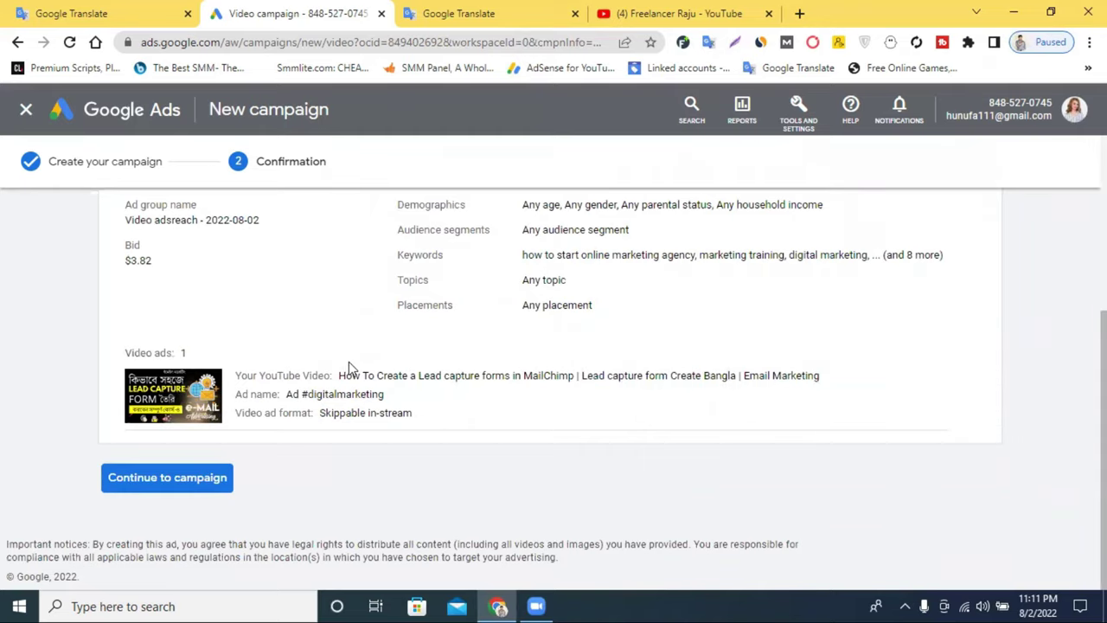
pyautogui.scroll(1, 345, 366)
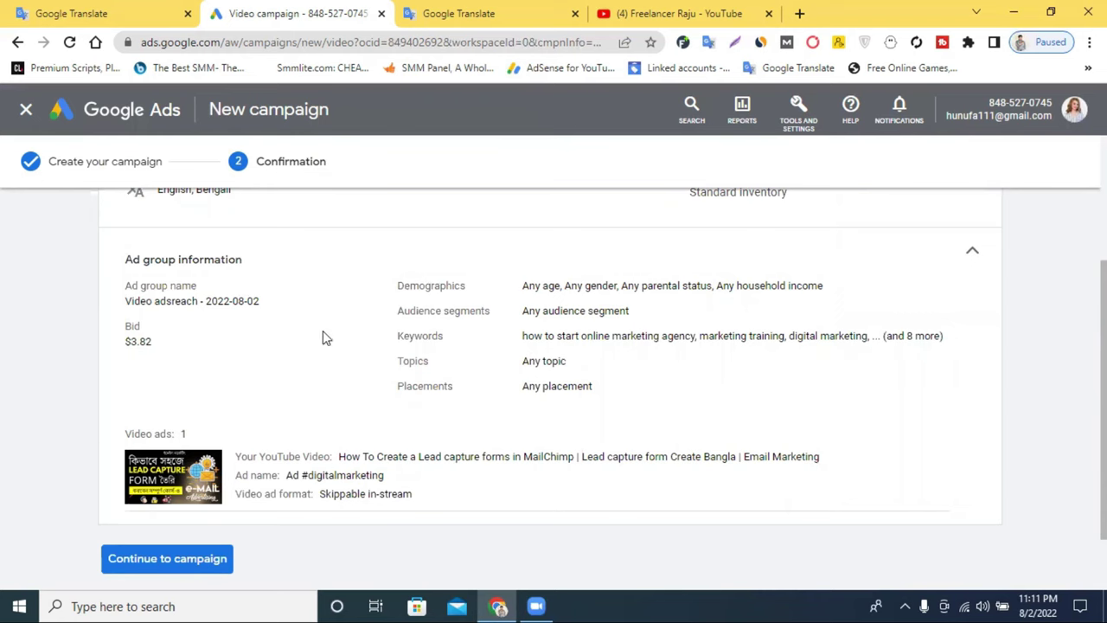
pyautogui.scroll(-1, 322, 338)
pyautogui.scroll(3, 376, 354)
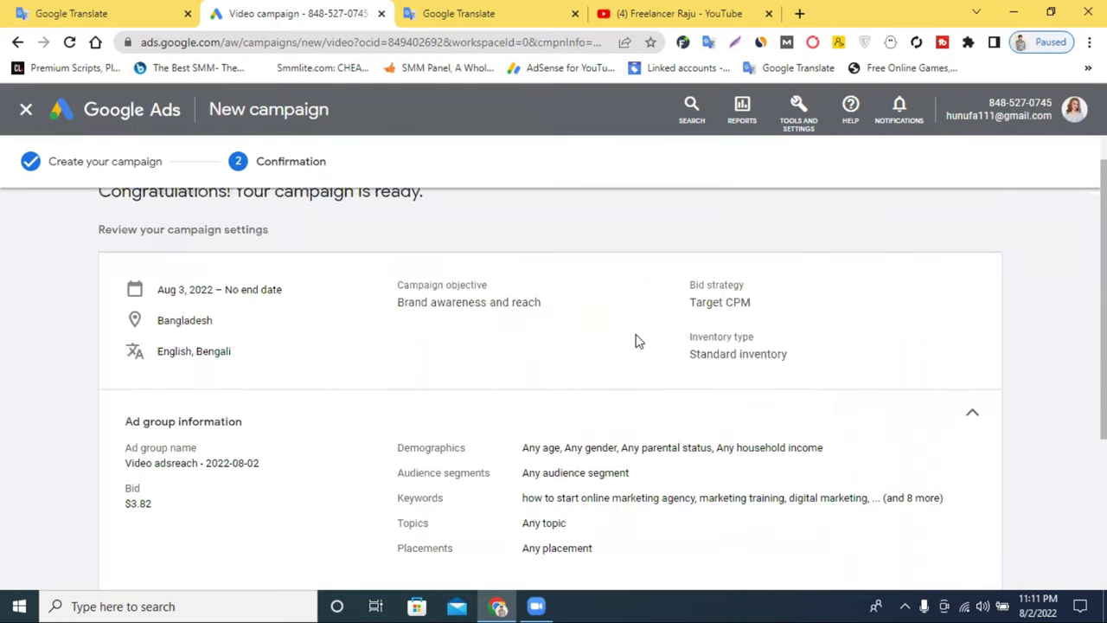
pyautogui.scroll(-2, 512, 306)
pyautogui.scroll(-1, 510, 306)
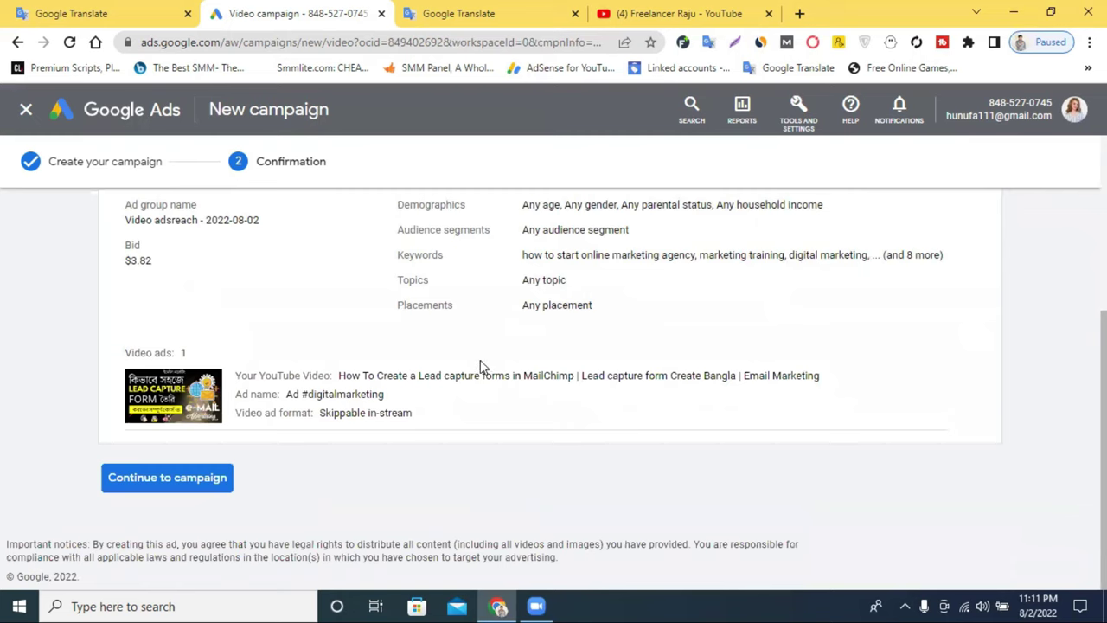
# - Continue to the new campaign's ad groups, check the ad group's status, and hide the account suspension notice
pyautogui.click(157, 482)
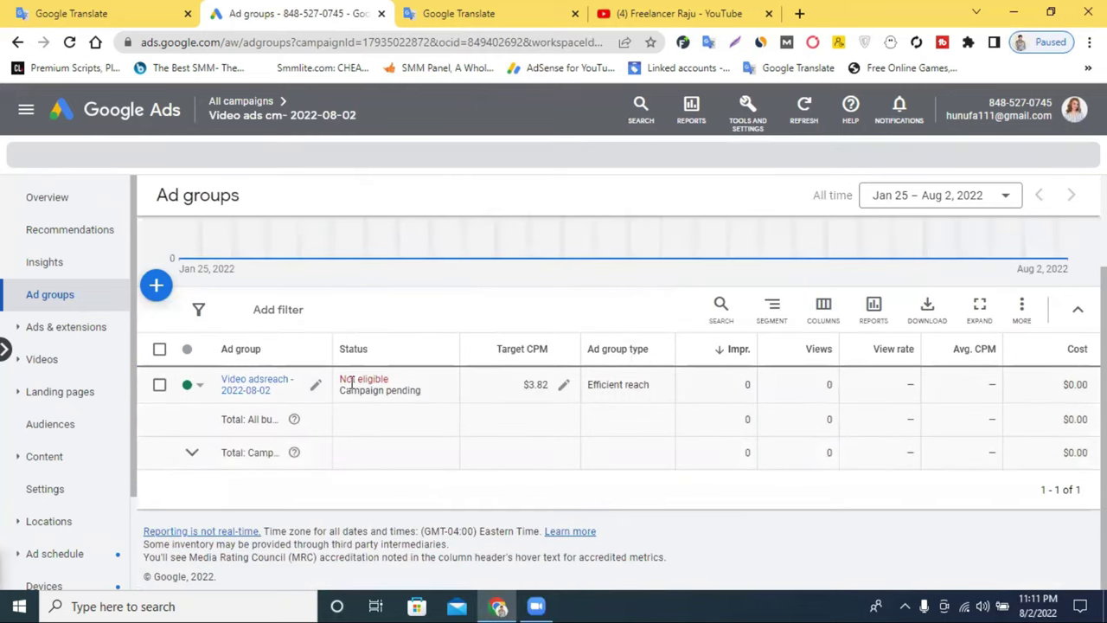
pyautogui.tripleClick(361, 379)
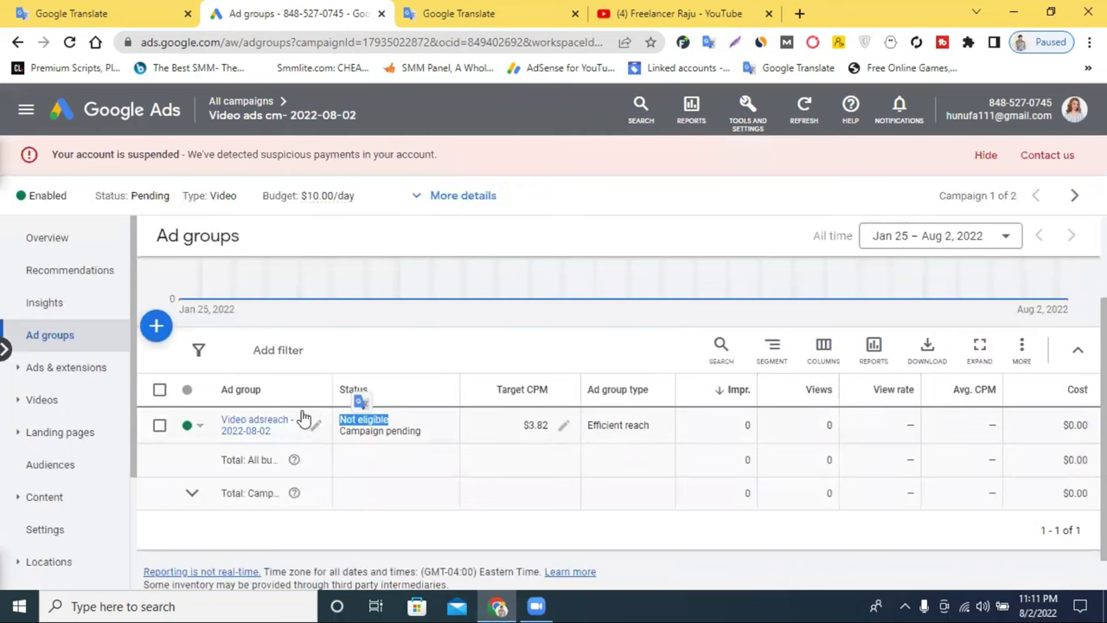
pyautogui.moveTo(126, 156); pyautogui.dragTo(408, 156)
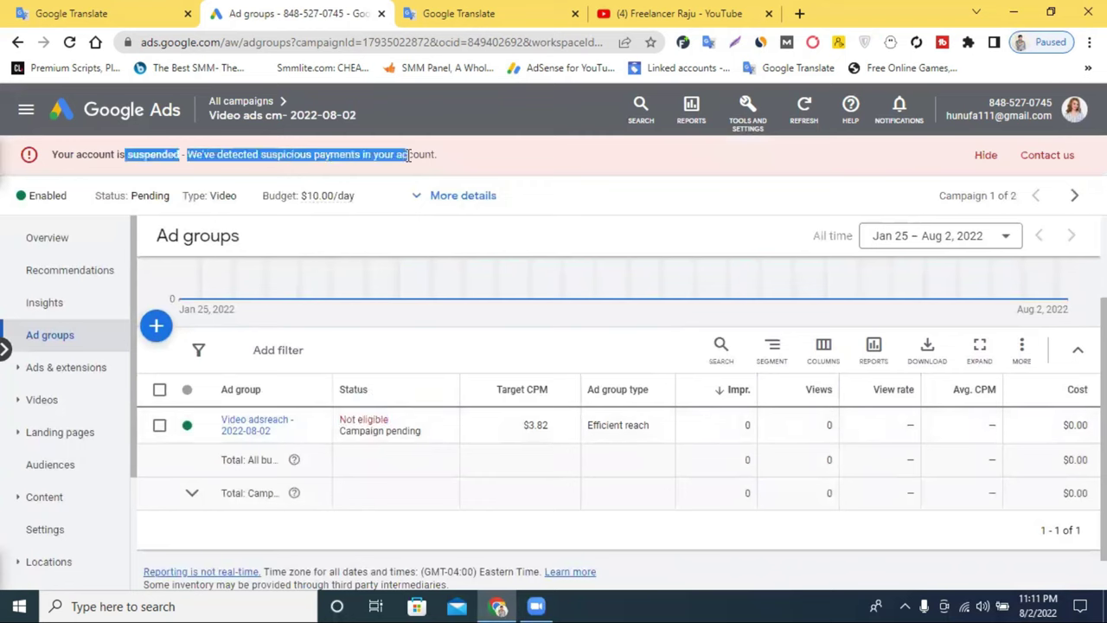
pyautogui.click(986, 162)
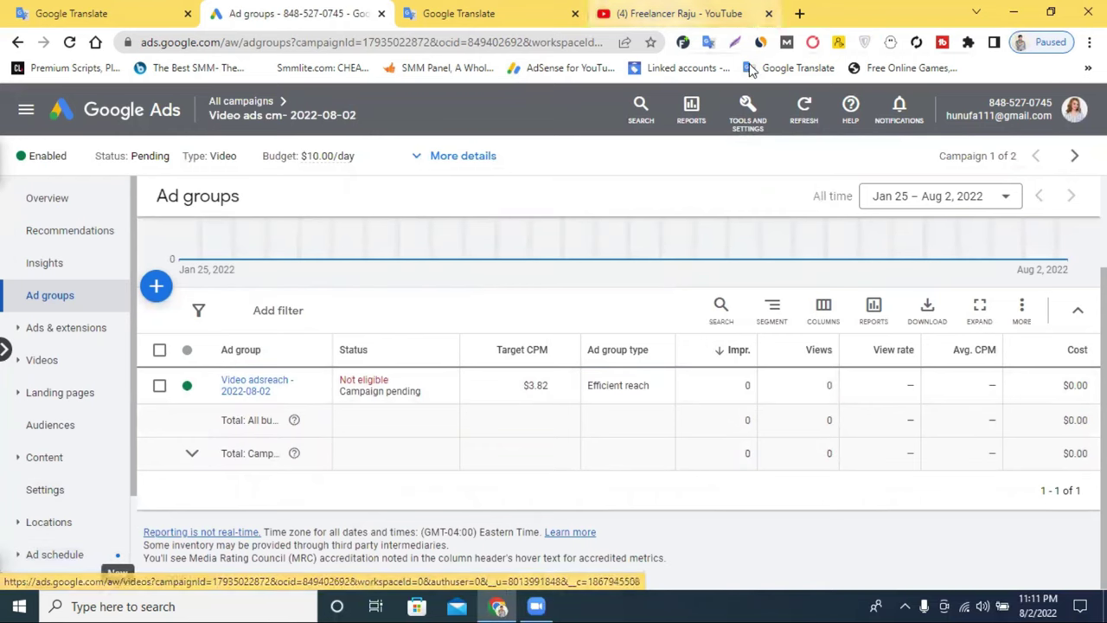
# - Open an incognito window and load the Fiverr homepage
pyautogui.click(1089, 42)
pyautogui.press('Escape')
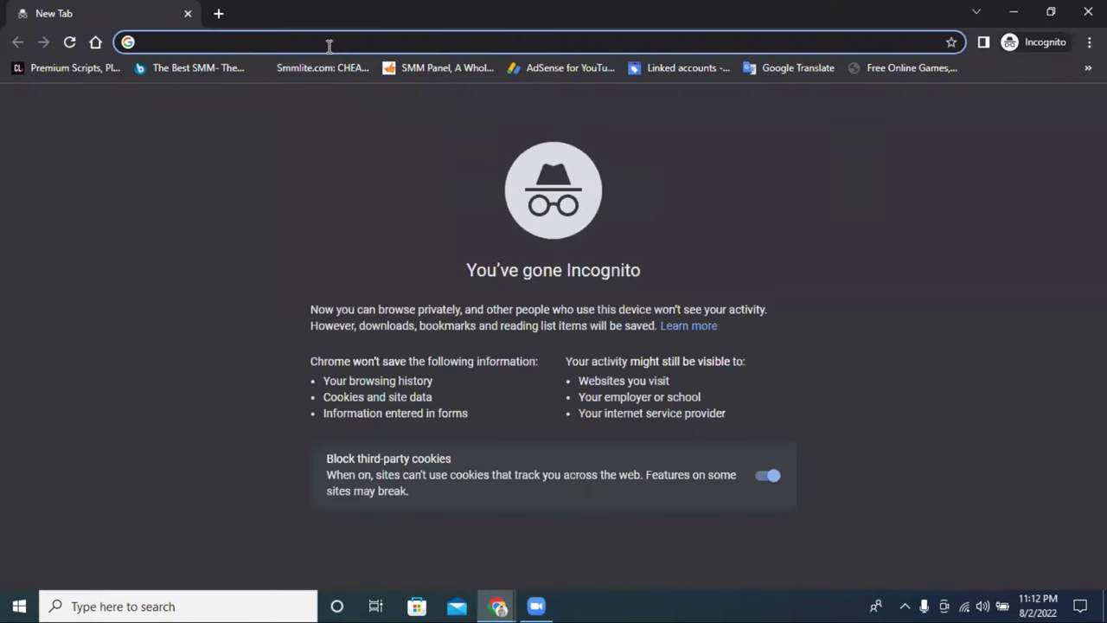
pyautogui.write('fiverr')
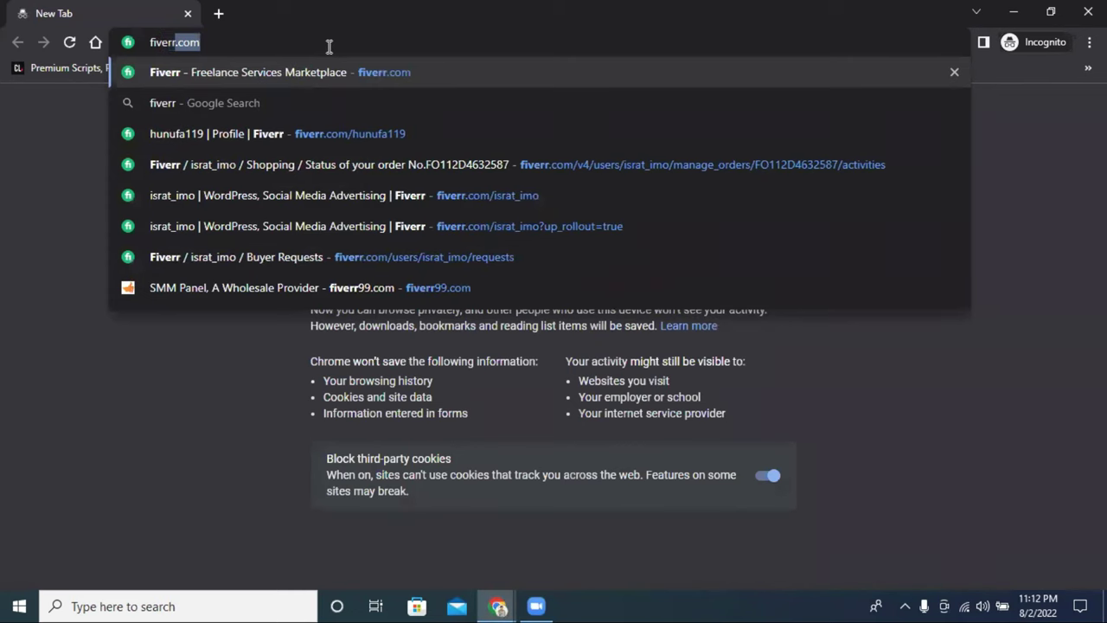
pyautogui.press('Return')
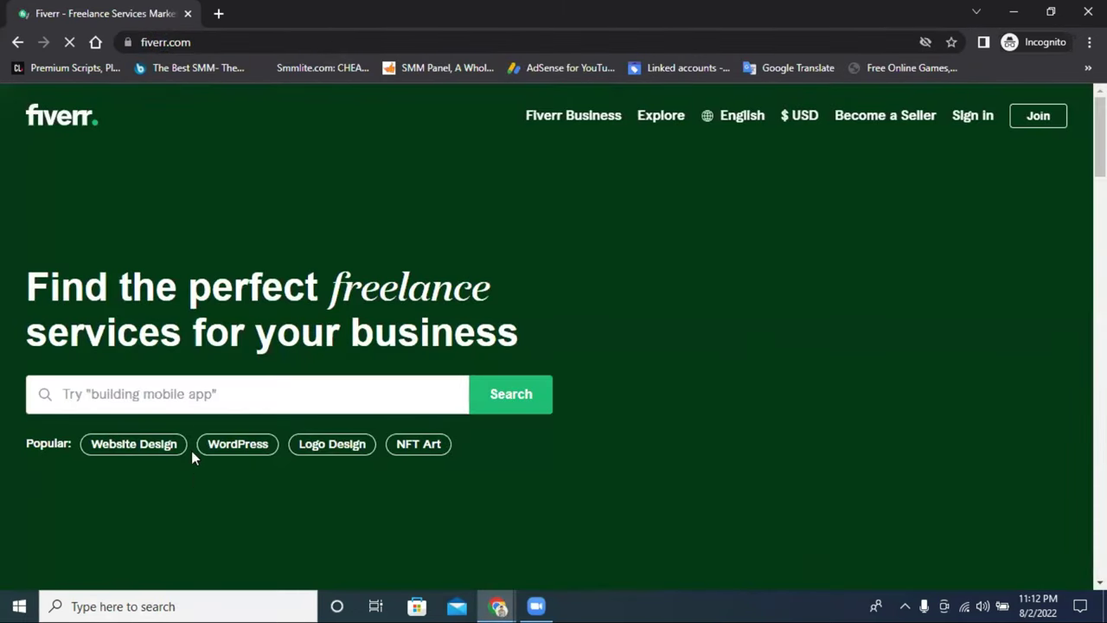
# - Search Fiverr for the suggested phrase "youtube video ads campaign"
pyautogui.click(192, 394)
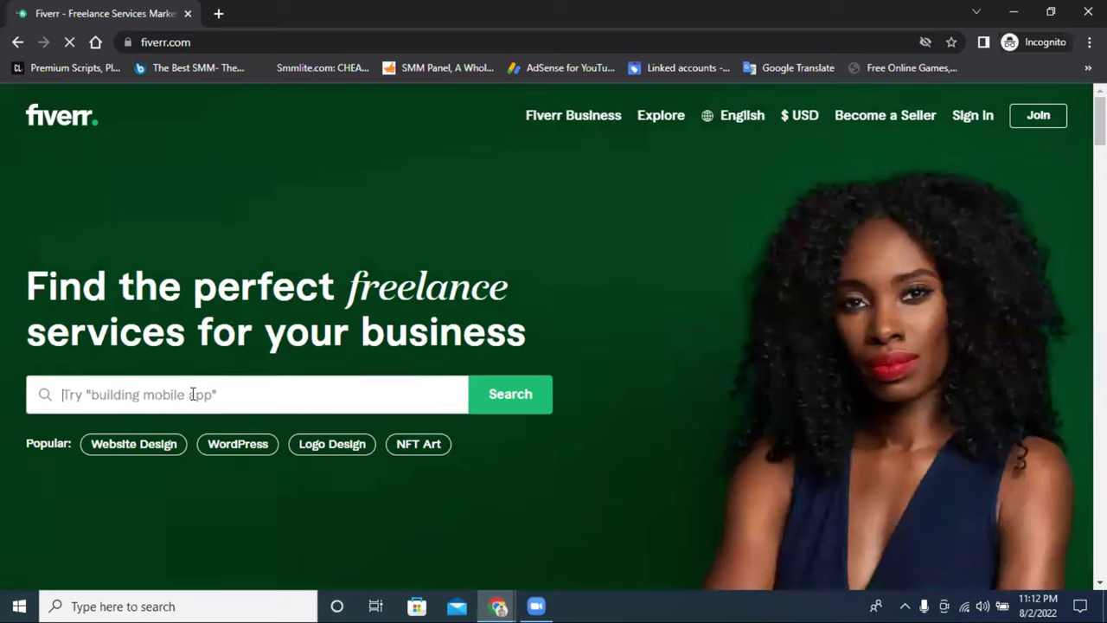
pyautogui.write('vide')
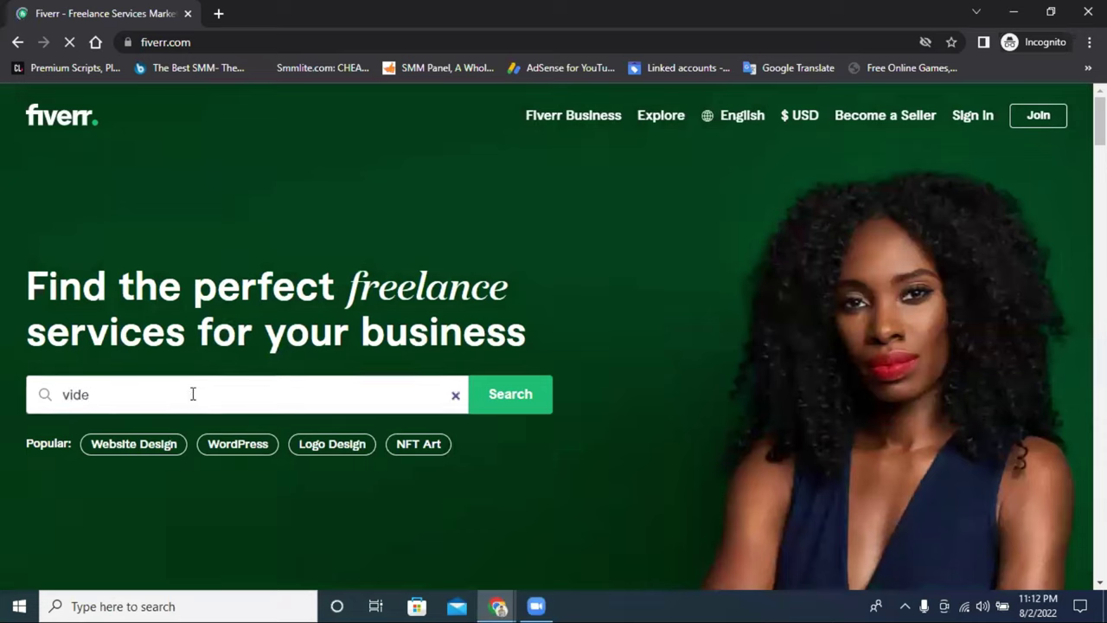
pyautogui.write('o ')
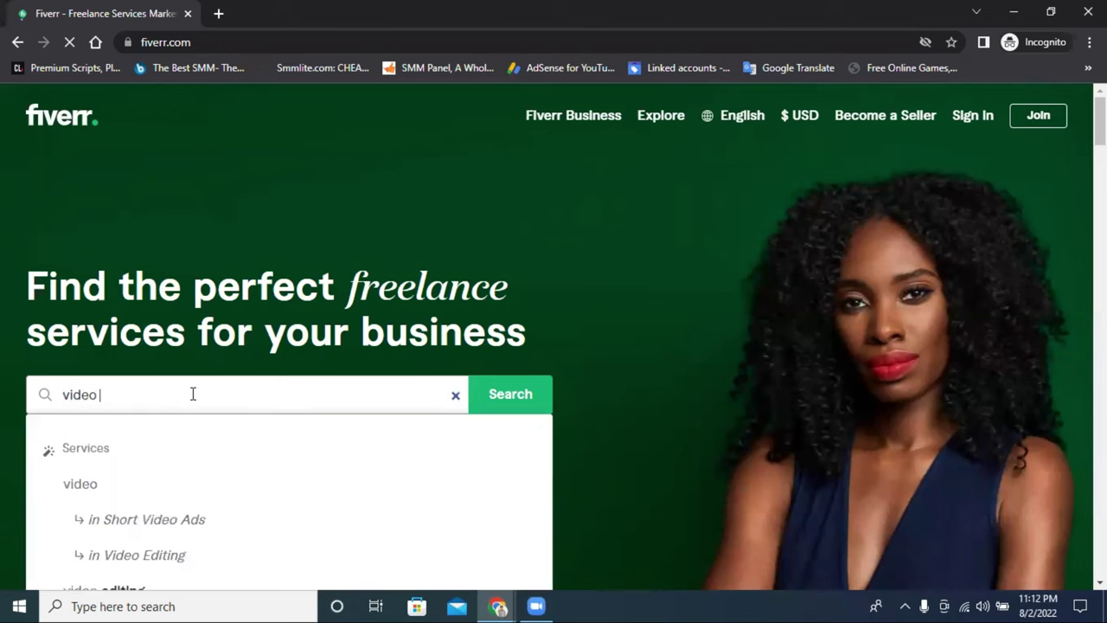
pyautogui.write('ads')
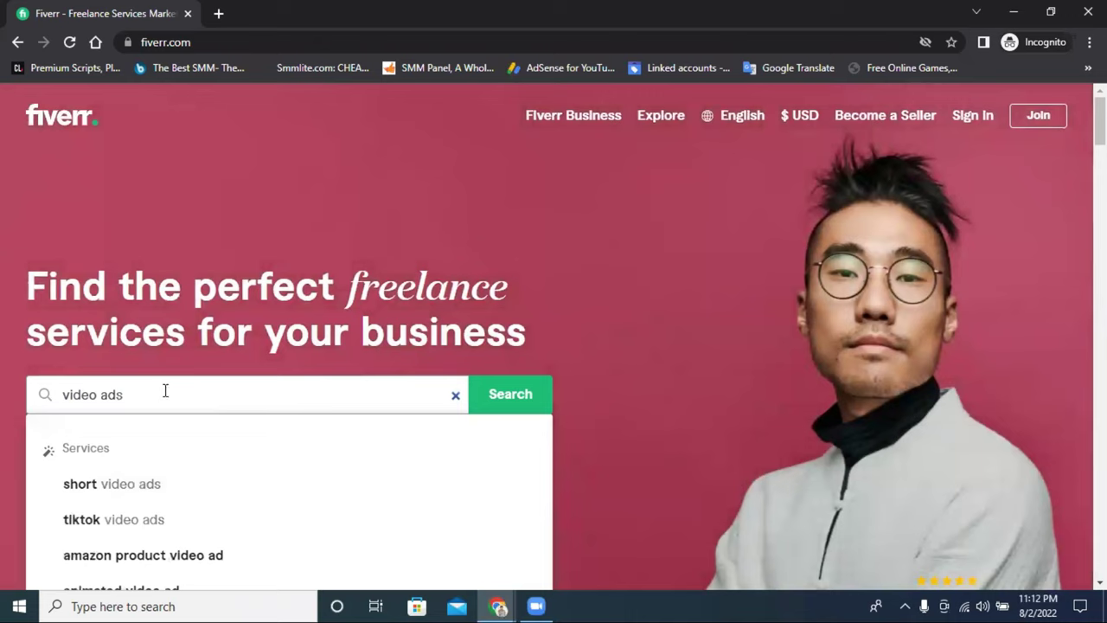
pyautogui.click(65, 396)
pyautogui.write('yout')
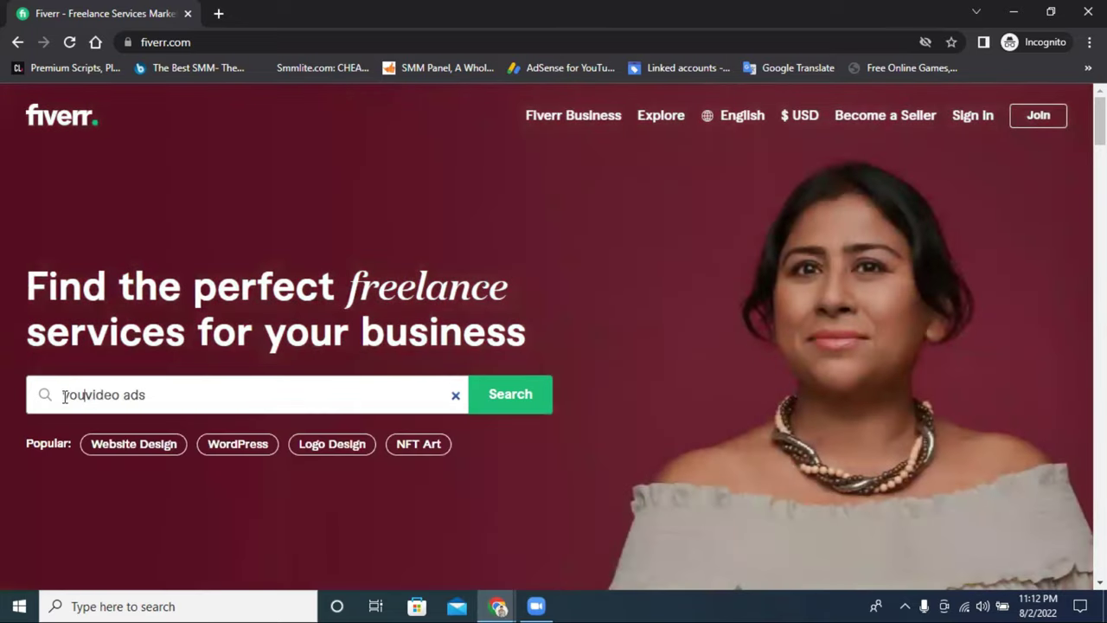
pyautogui.write('ube')
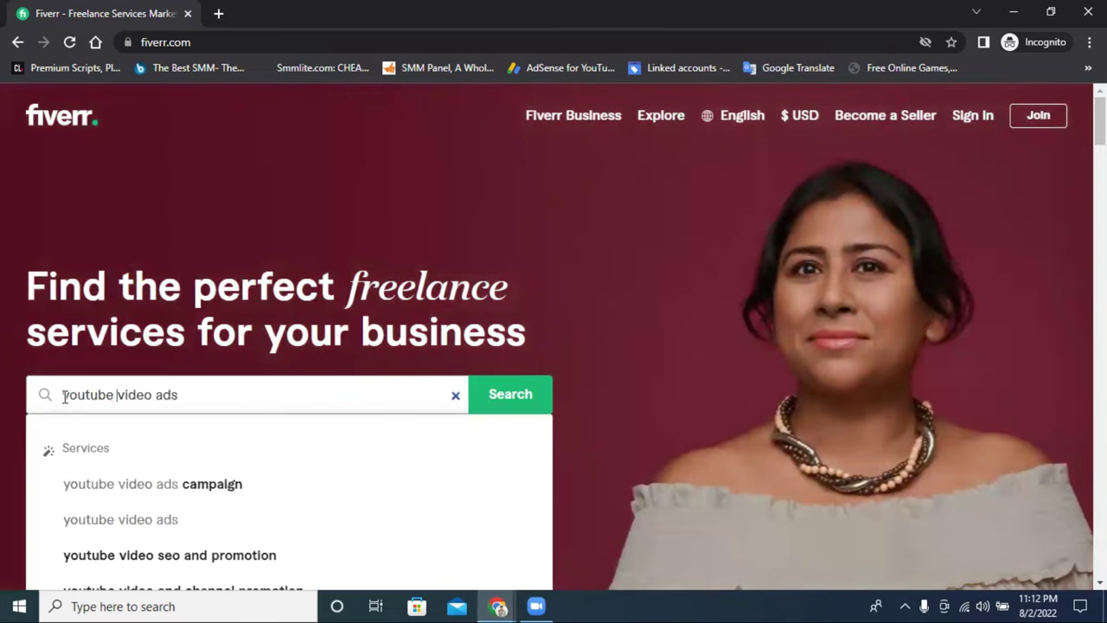
pyautogui.click(202, 484)
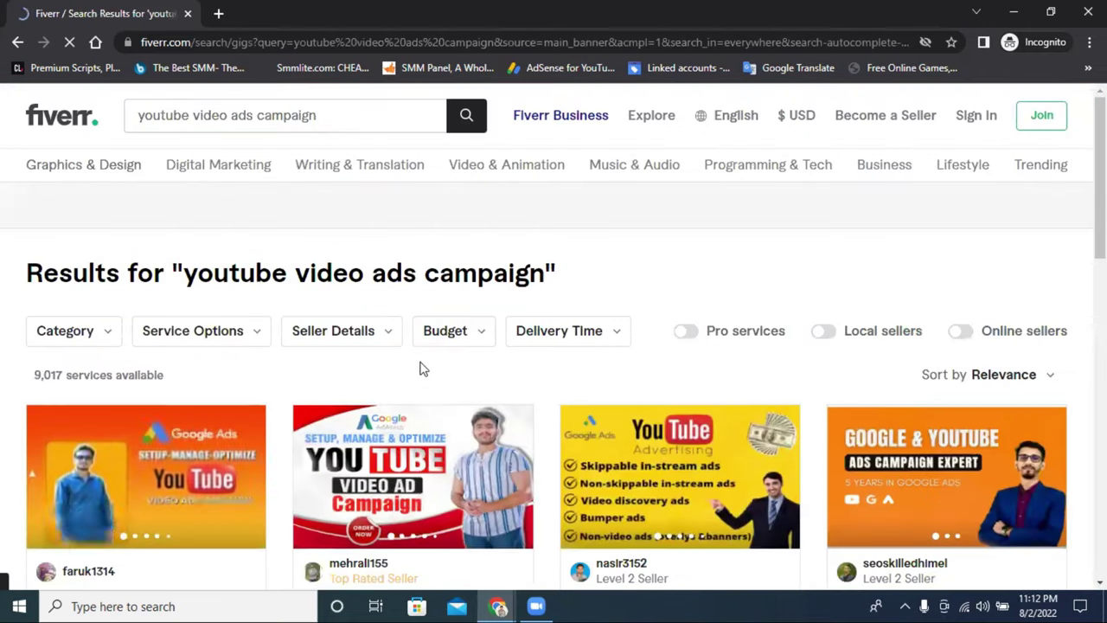
# - Browse the first gigs in the search results for their titles, ratings and starting prices, dismissing the join form
pyautogui.scroll(-1, 441, 363)
pyautogui.scroll(-1, 449, 359)
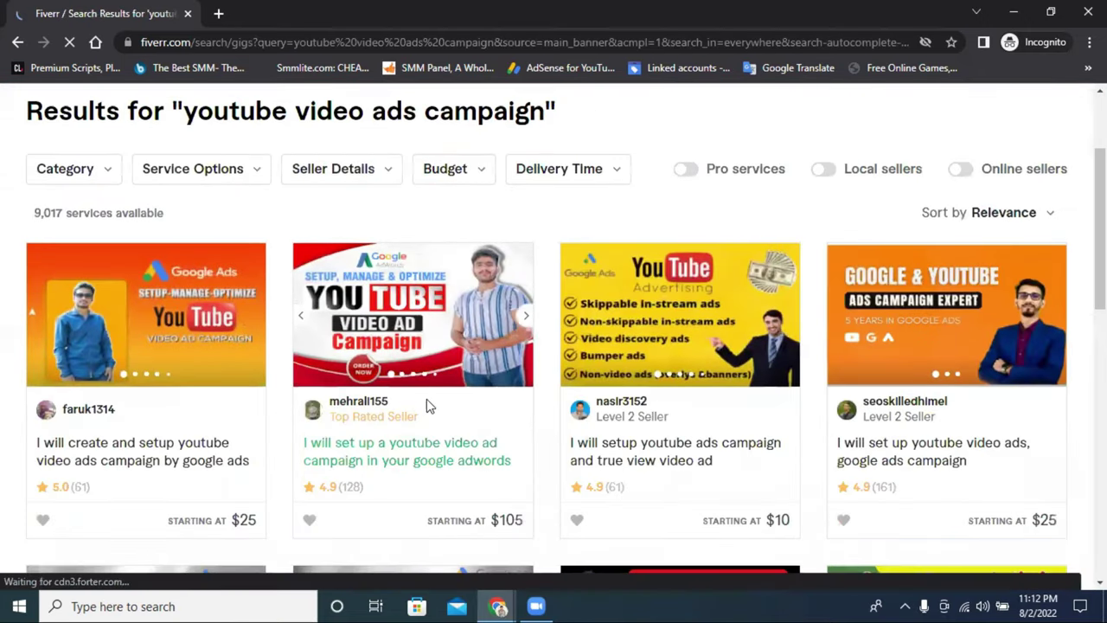
pyautogui.scroll(-1, 483, 416)
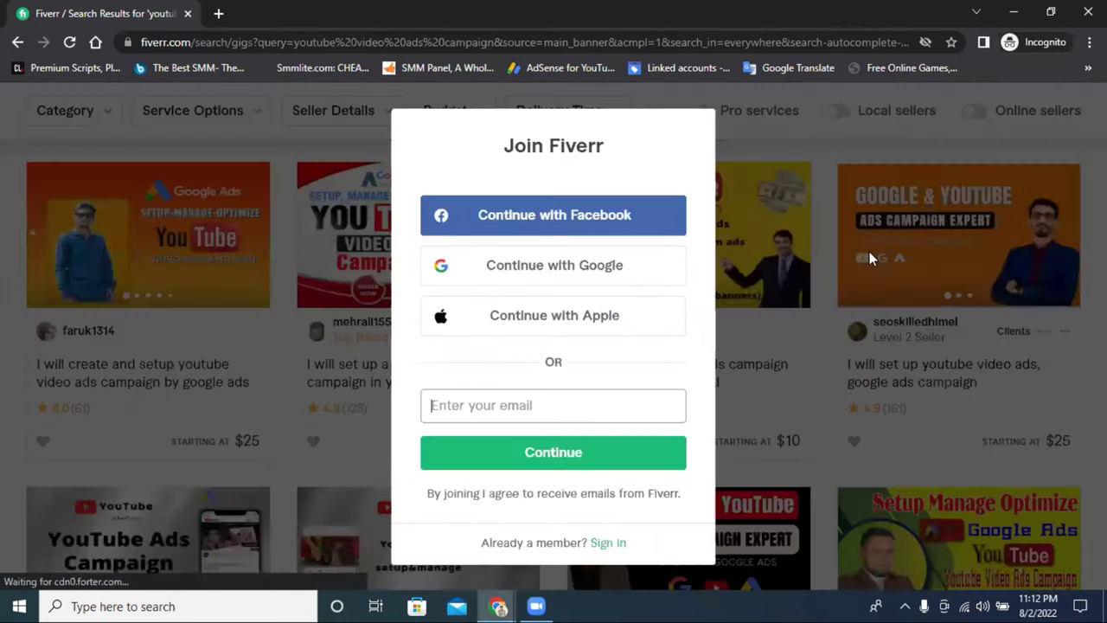
pyautogui.click(818, 446)
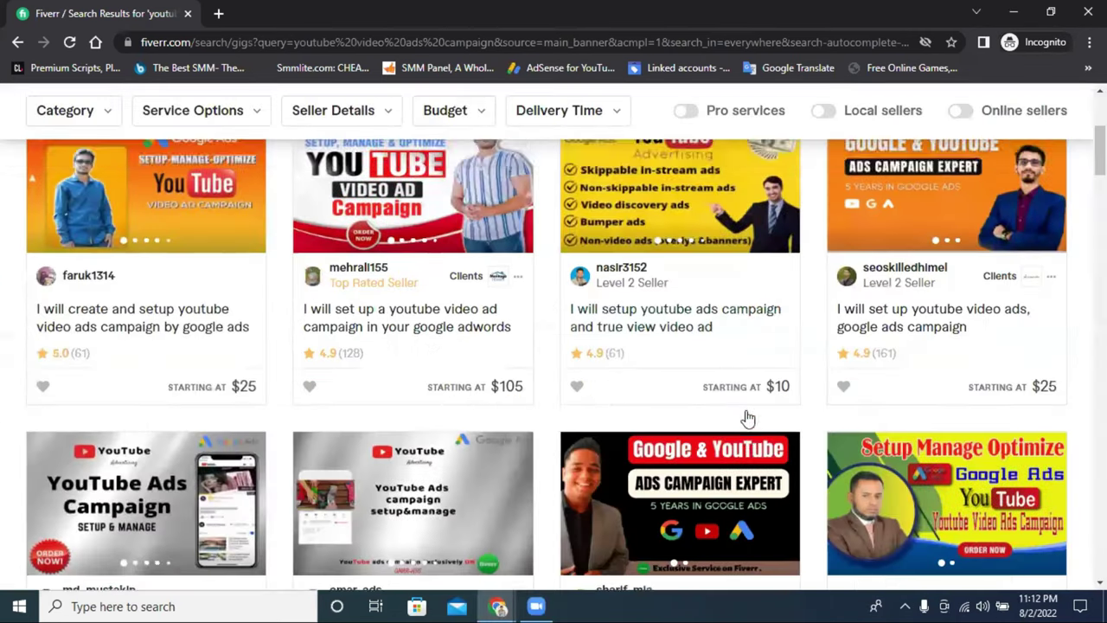
pyautogui.scroll(-2, 374, 232)
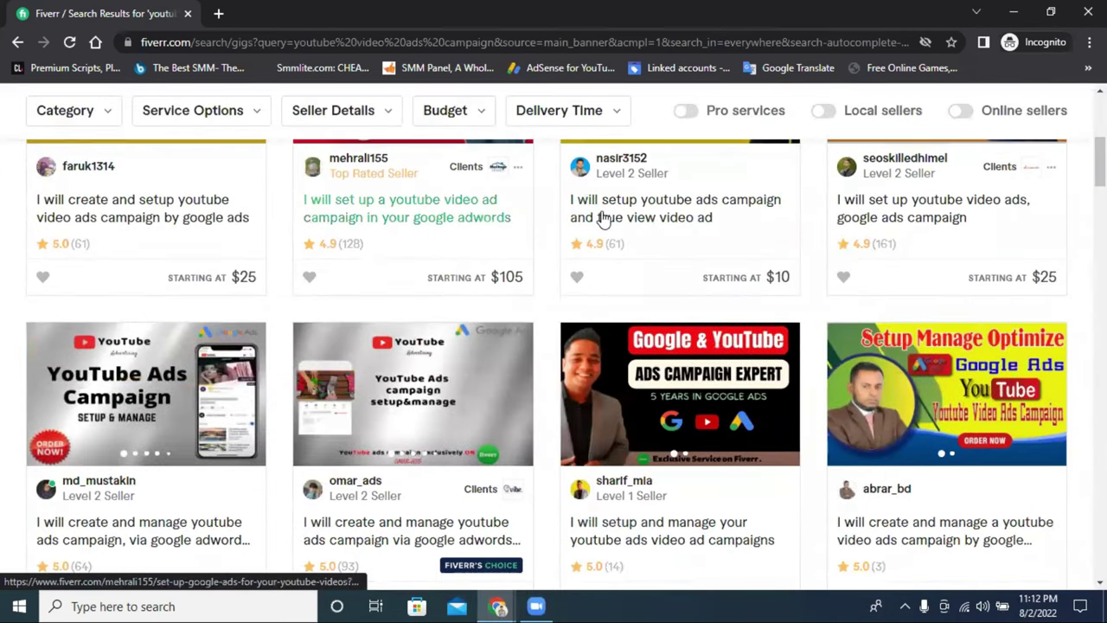
pyautogui.scroll(-1, 374, 232)
pyautogui.scroll(2, 372, 294)
pyautogui.scroll(-2, 372, 346)
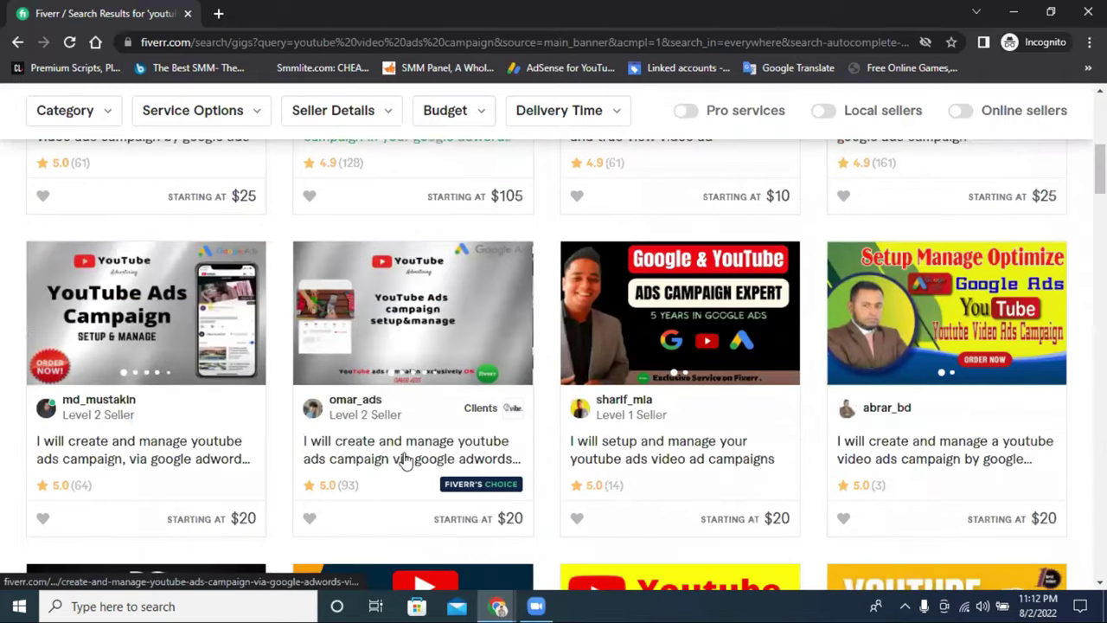
pyautogui.scroll(-1, 371, 450)
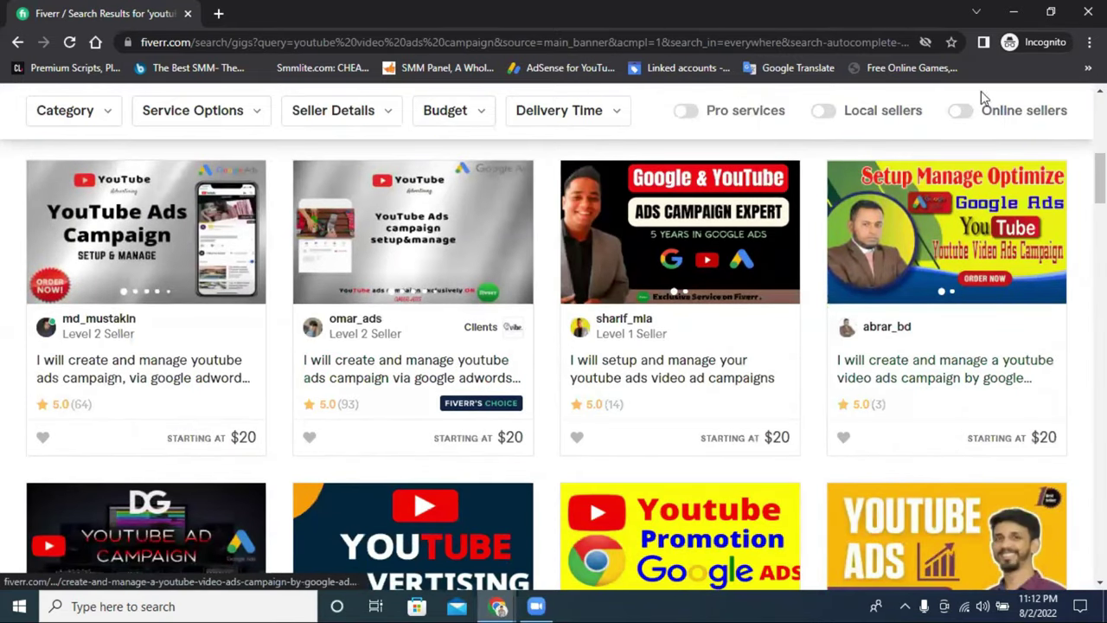
# - Limit the results to online sellers and look through the whole first page of gigs and their starting prices
pyautogui.click(960, 111)
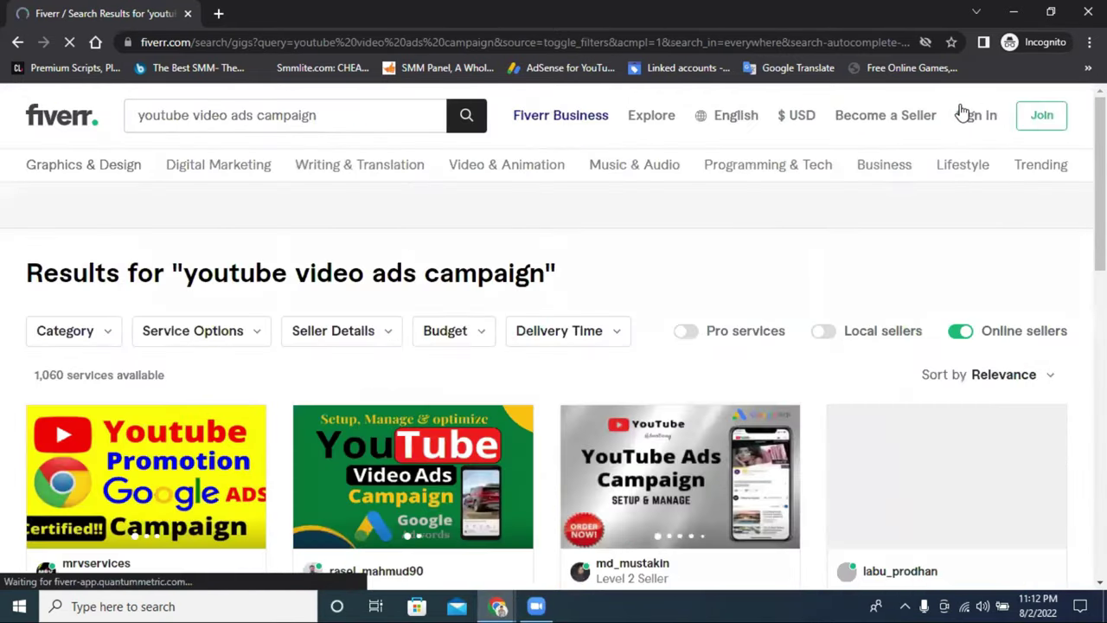
pyautogui.scroll(-3, 507, 254)
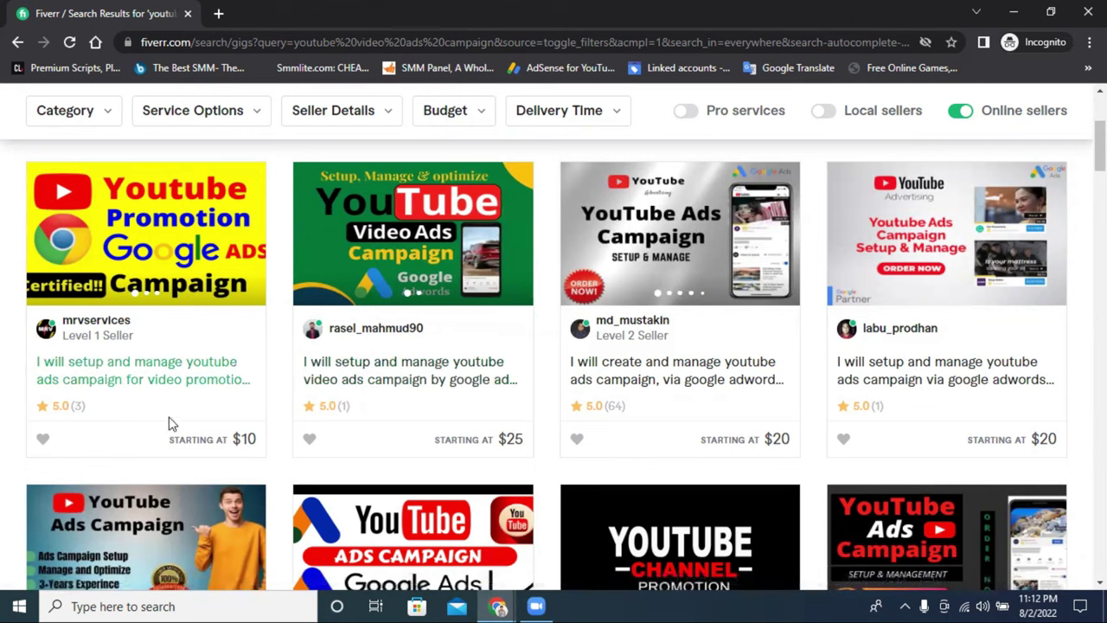
pyautogui.scroll(-5, 946, 389)
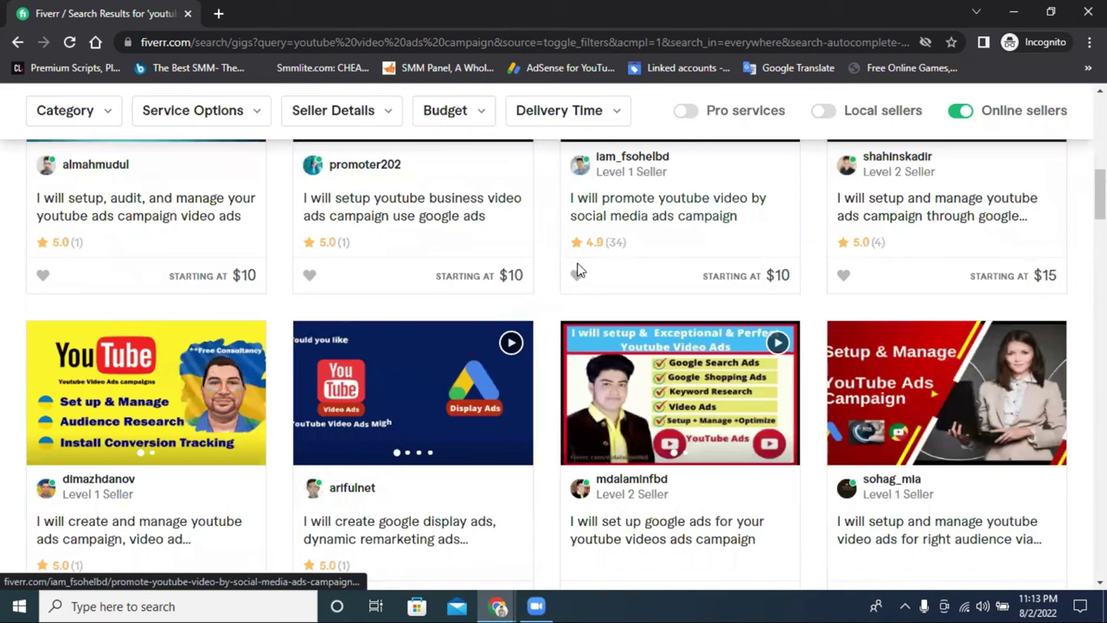
pyautogui.scroll(-8, 173, 440)
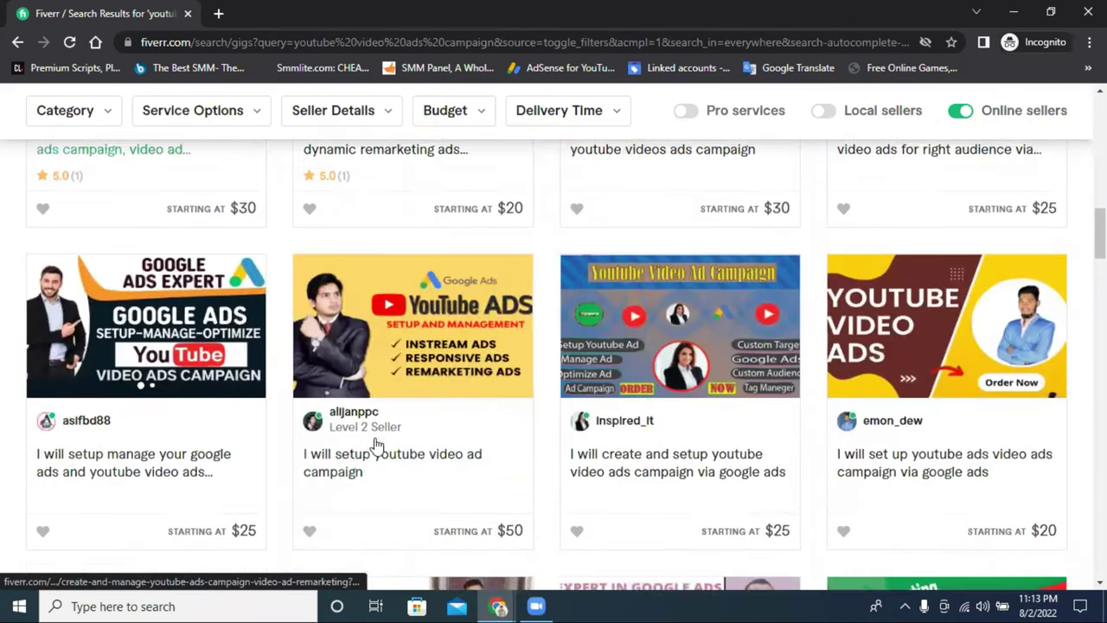
pyautogui.scroll(-15, 917, 402)
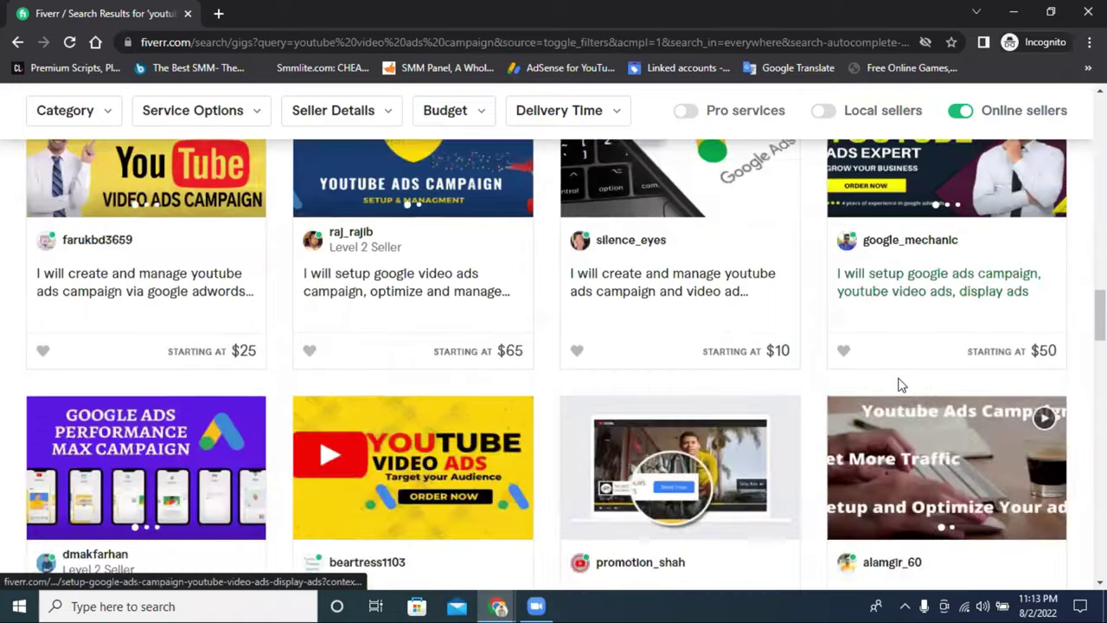
pyautogui.scroll(-10, 900, 386)
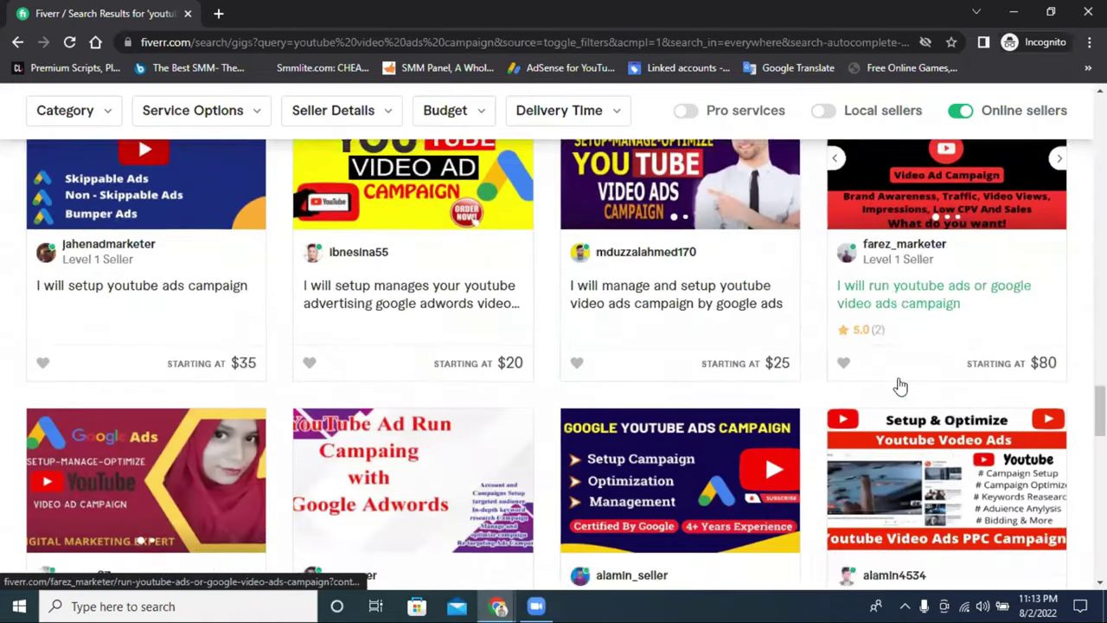
pyautogui.scroll(-6, 899, 383)
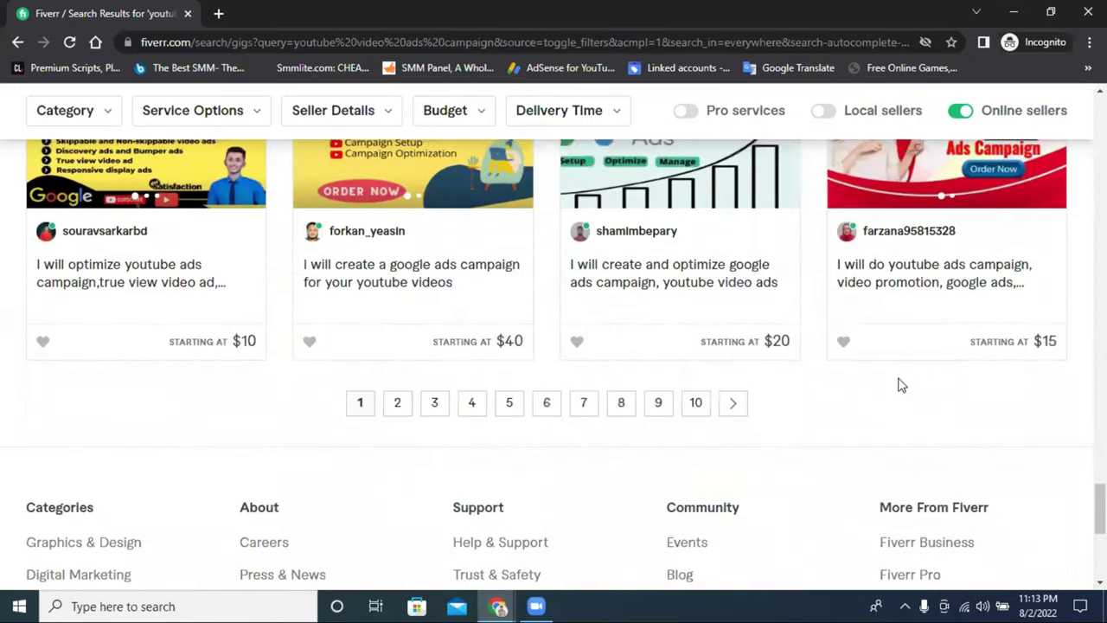
pyautogui.scroll(5, 900, 386)
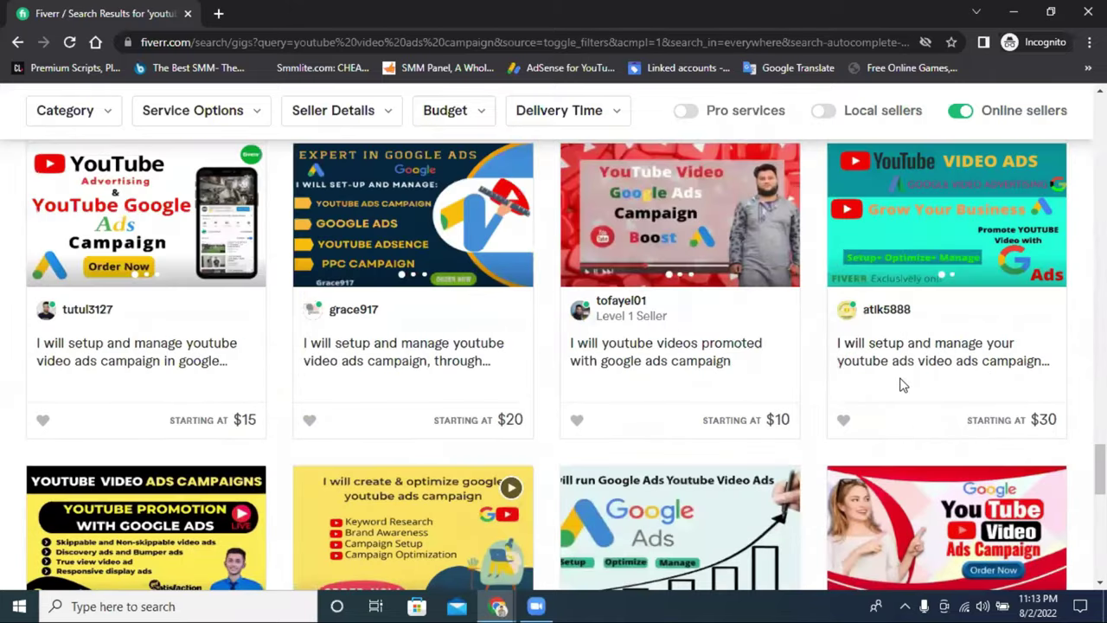
pyautogui.scroll(3, 899, 385)
pyautogui.scroll(1, 900, 383)
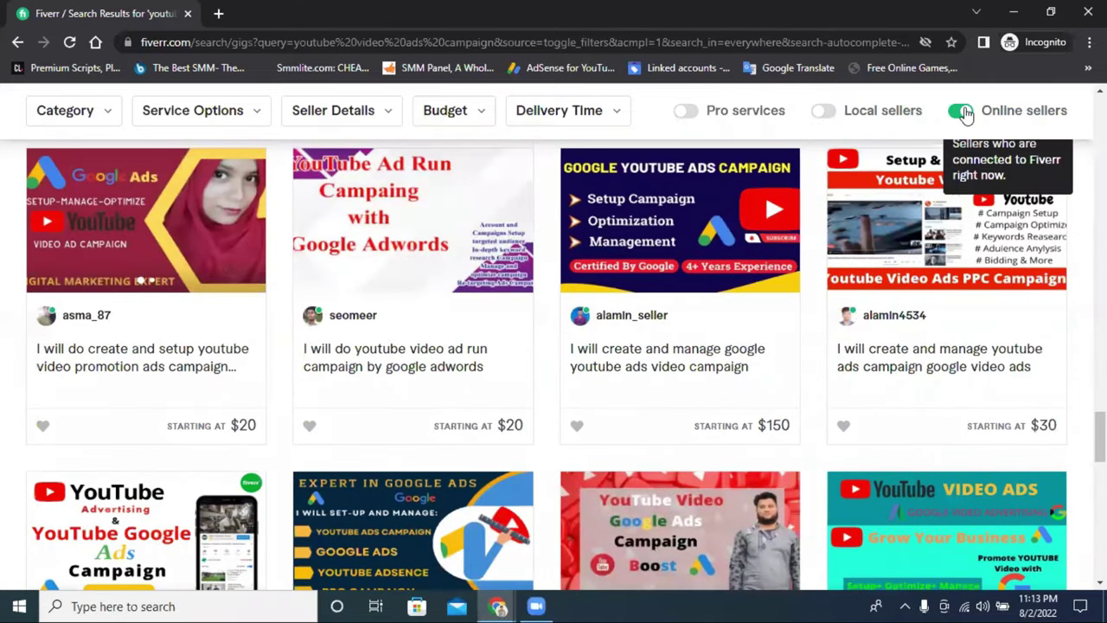
# - Remove the online sellers filter and open the $25 gig "I will set up youtube video ads, google ads campaign"
pyautogui.click(963, 112)
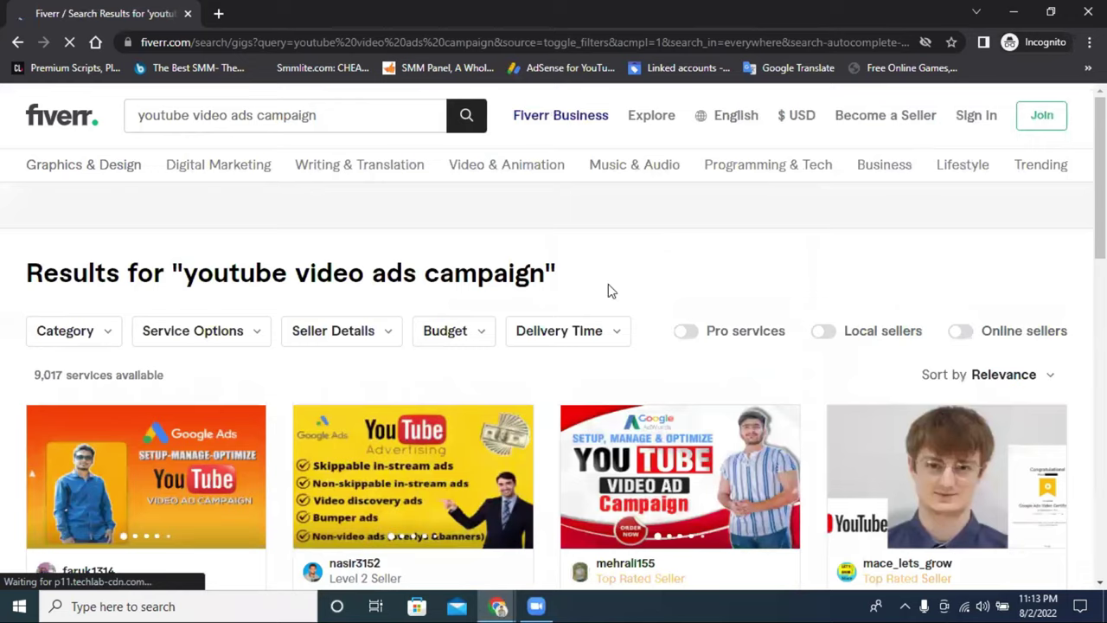
pyautogui.scroll(-2, 608, 286)
pyautogui.scroll(-6, 617, 288)
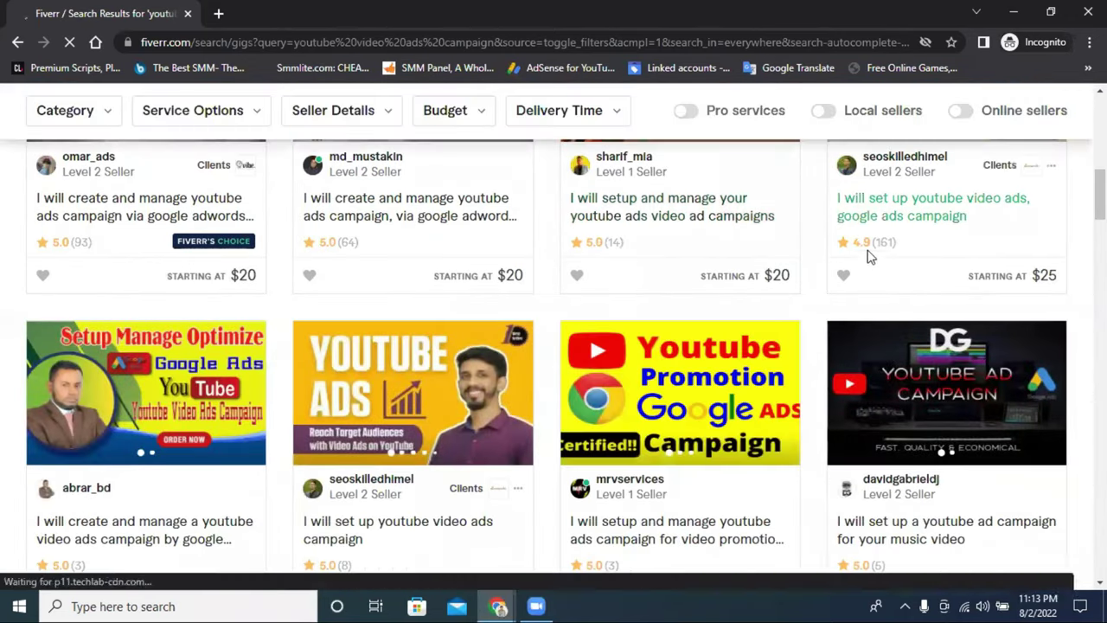
pyautogui.click(884, 222)
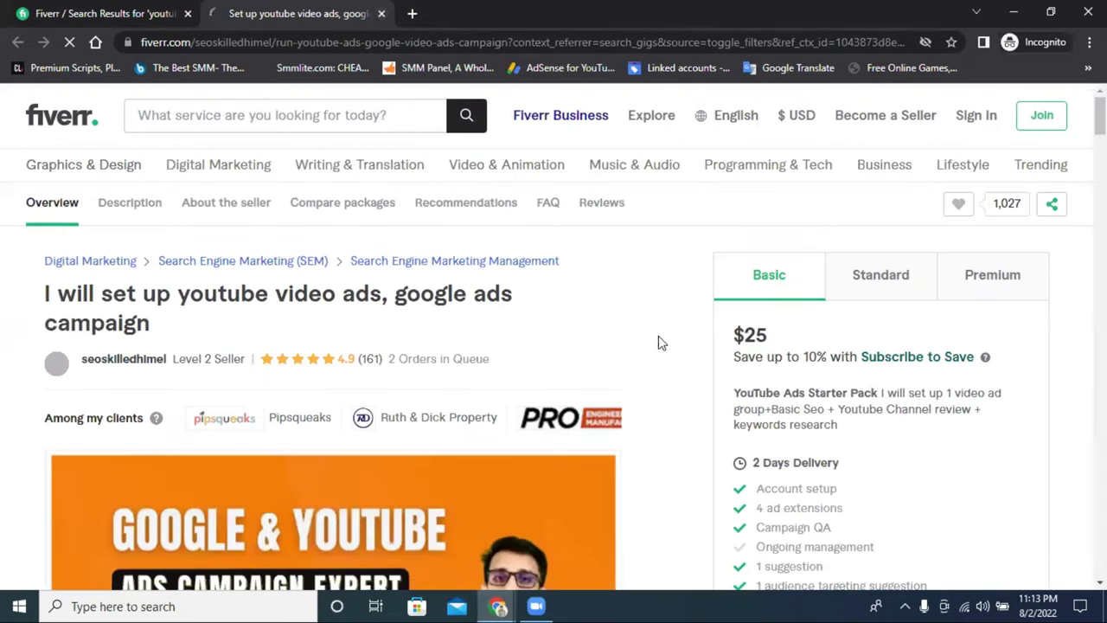
# - Look over the gig's overview and go to the information about its seller
pyautogui.scroll(-5, 601, 348)
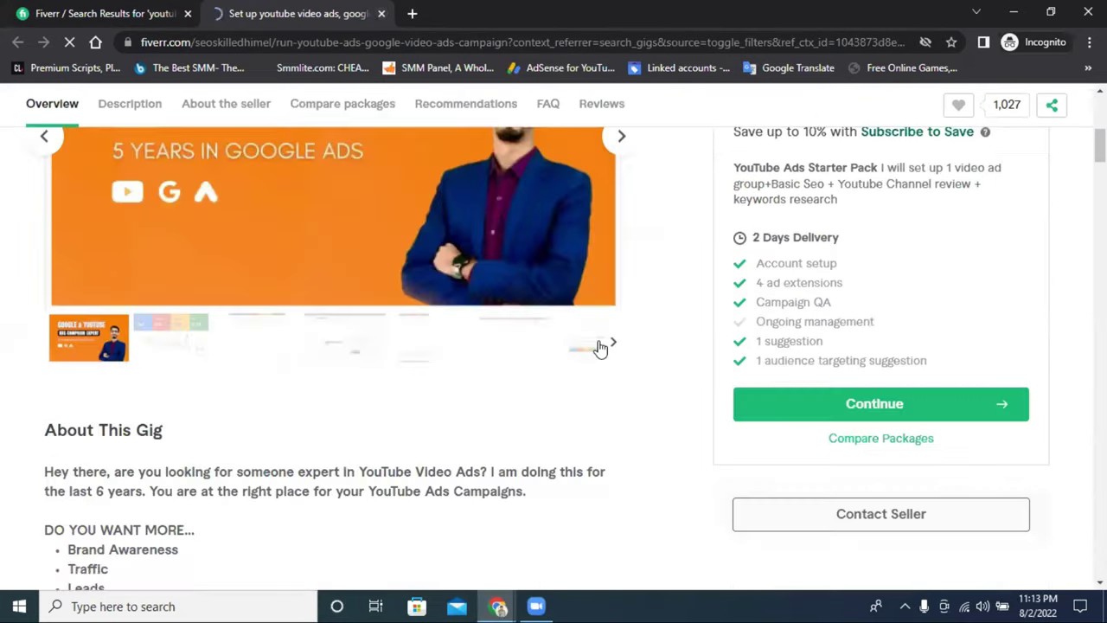
pyautogui.scroll(4, 600, 348)
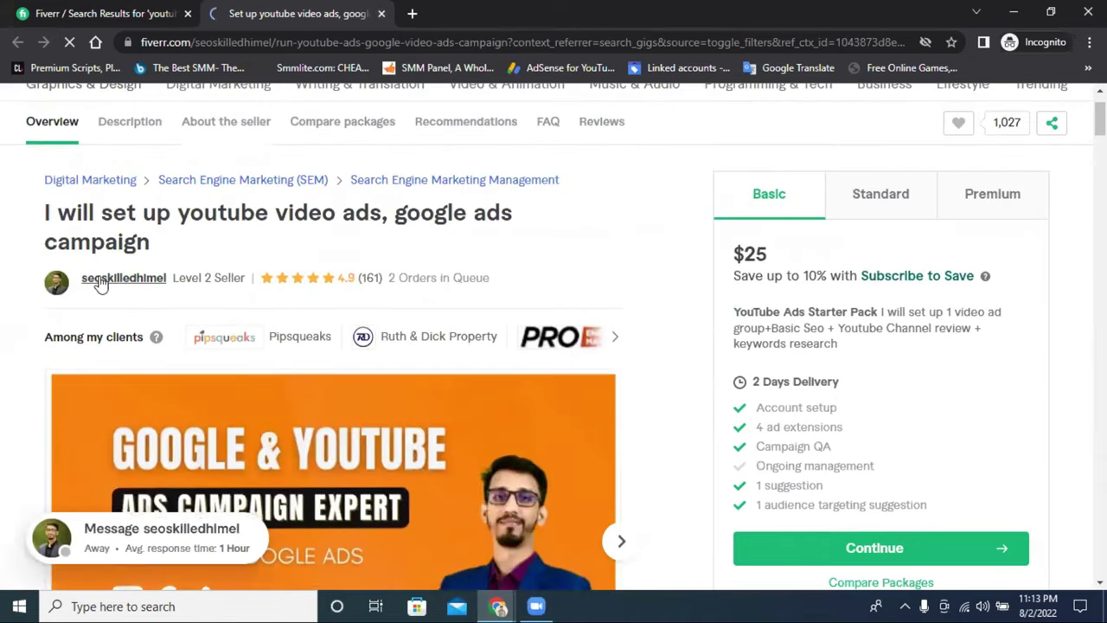
pyautogui.click(100, 279)
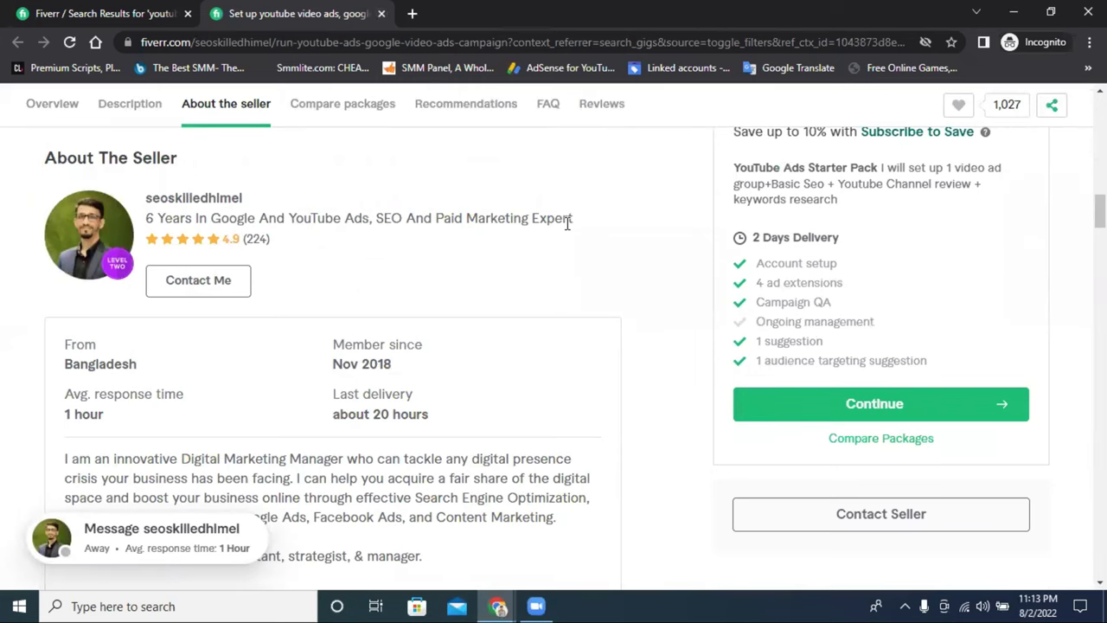
# - Examine the seller's description and the gig's package comparison, and show the Standard package's details
pyautogui.scroll(-6, 557, 259)
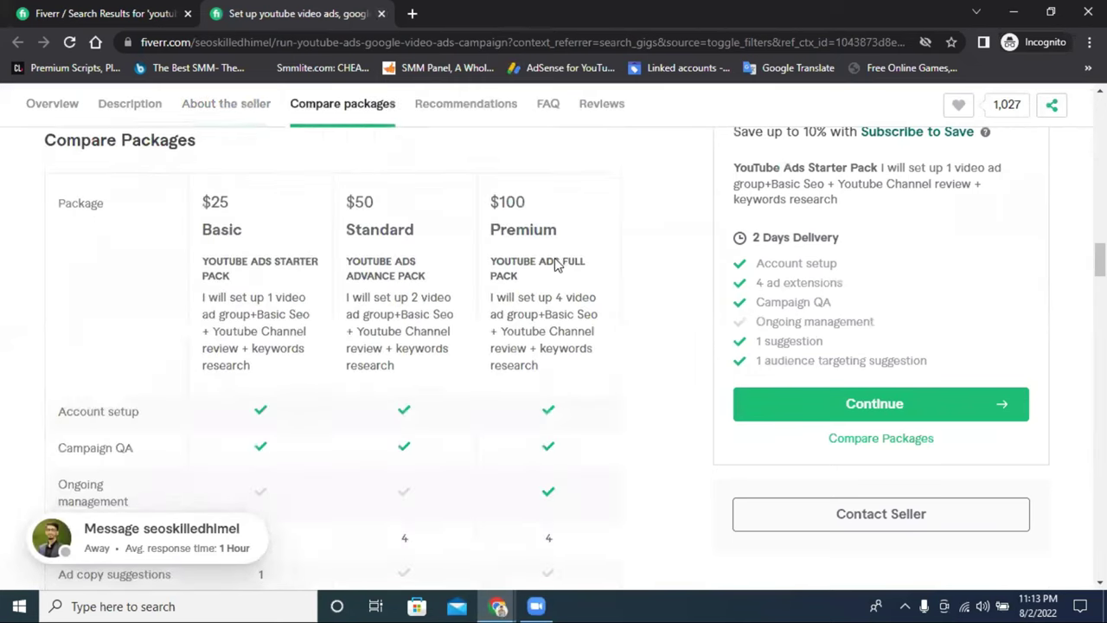
pyautogui.scroll(2, 557, 265)
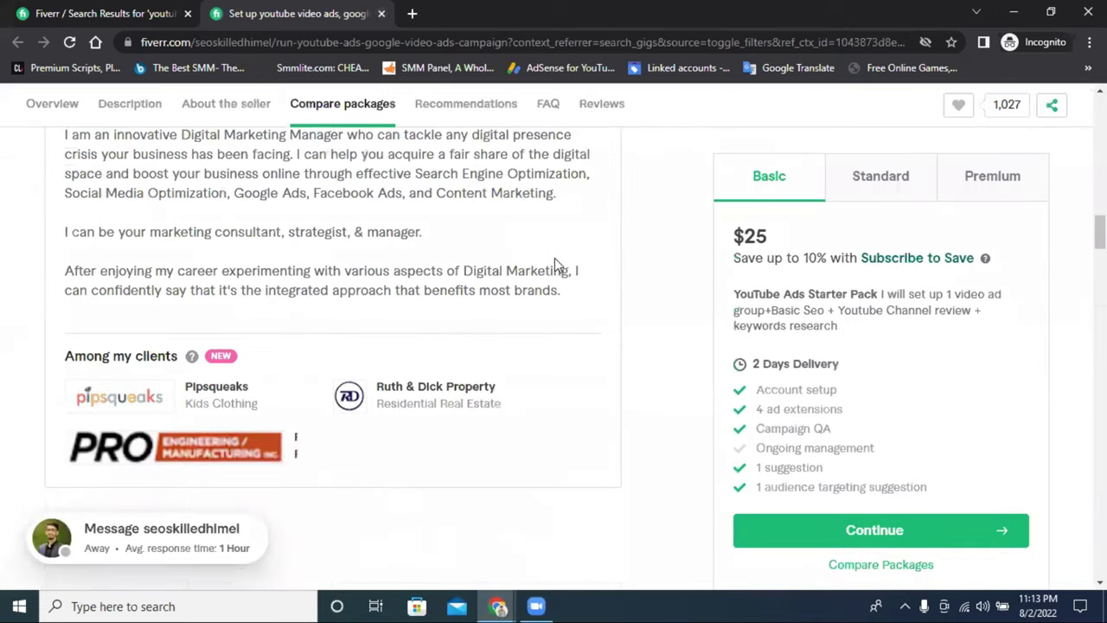
pyautogui.scroll(-15, 554, 259)
pyautogui.scroll(-10, 557, 267)
pyautogui.scroll(3, 554, 258)
pyautogui.scroll(15, 555, 258)
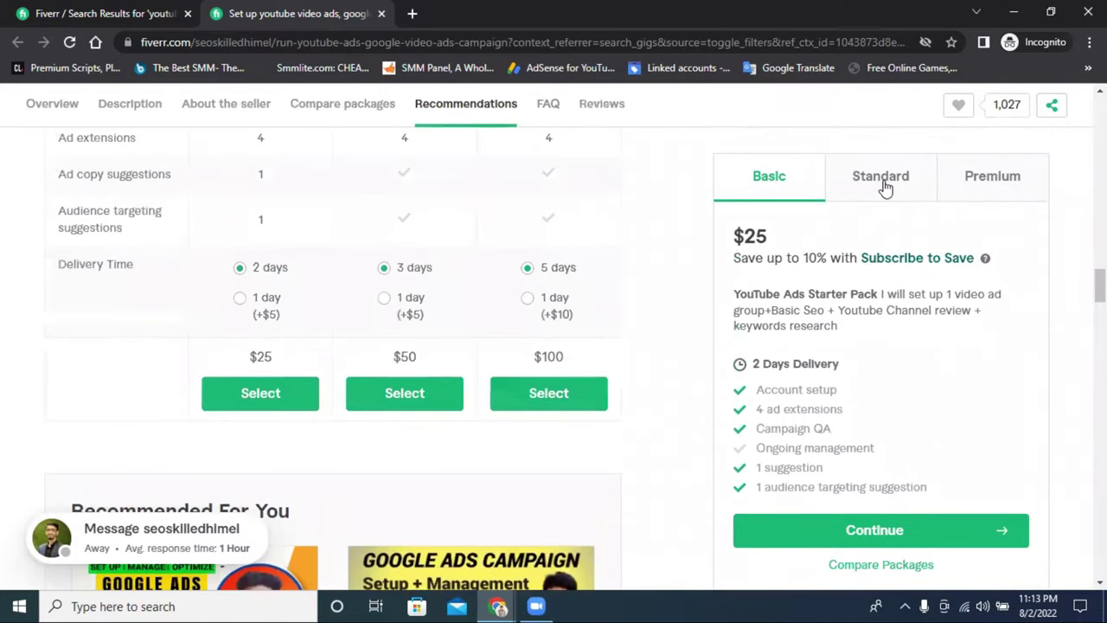
pyautogui.click(882, 182)
pyautogui.scroll(7, 978, 215)
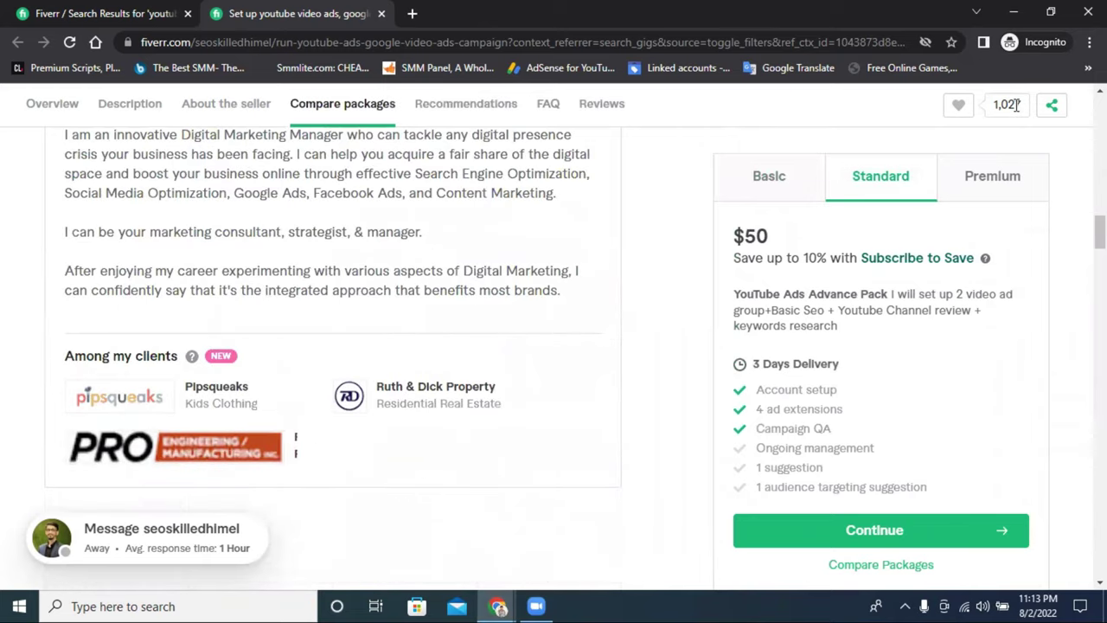
# - Return to the gig's overview and highlight the number beside the save heart
pyautogui.moveTo(1026, 105); pyautogui.dragTo(1014, 113)
pyautogui.click(1003, 142)
pyautogui.click(947, 134)
pyautogui.scroll(10, 648, 228)
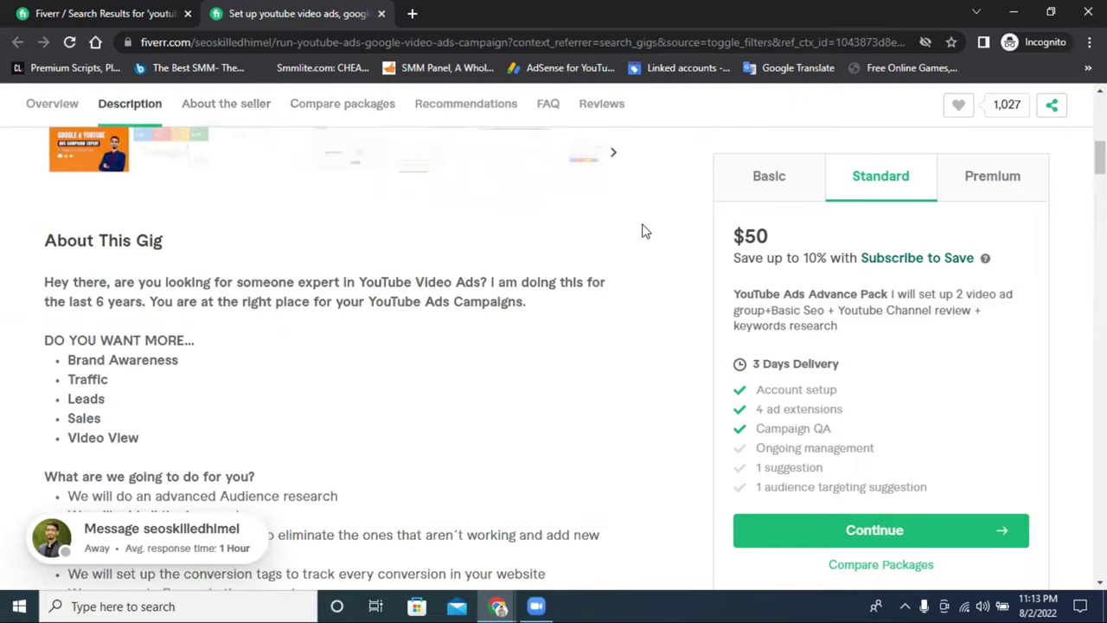
pyautogui.scroll(5, 643, 231)
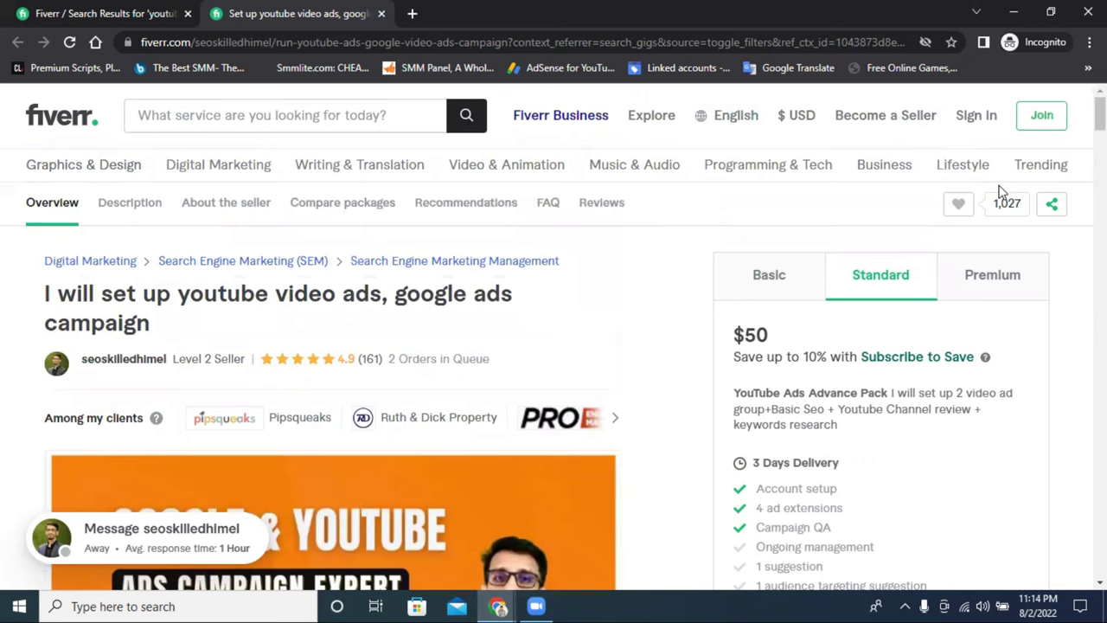
pyautogui.moveTo(1033, 204); pyautogui.dragTo(1001, 206)
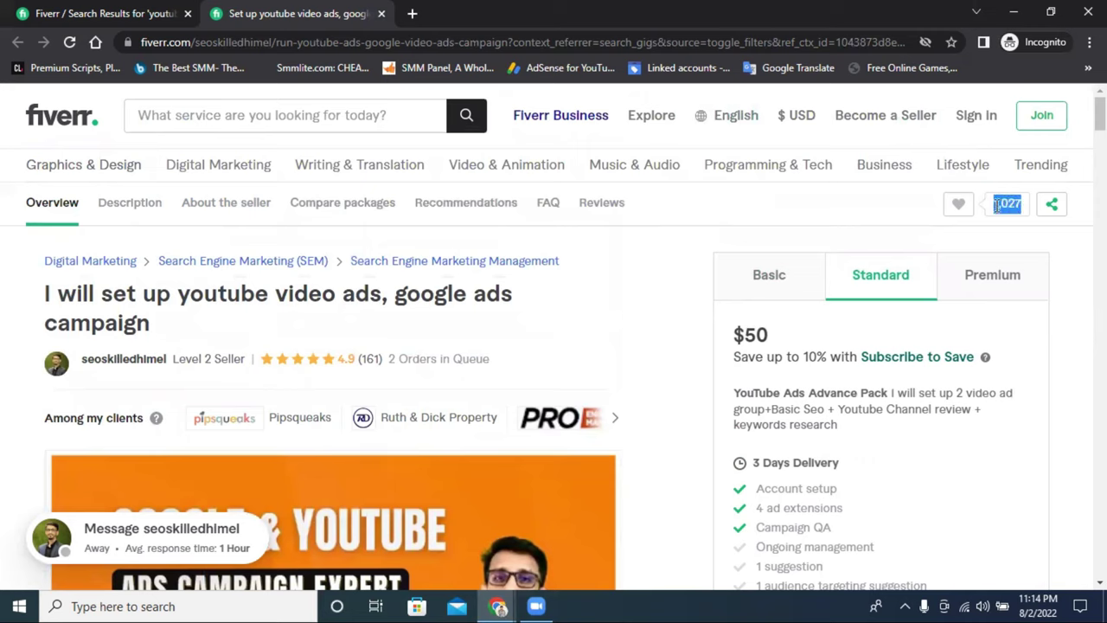